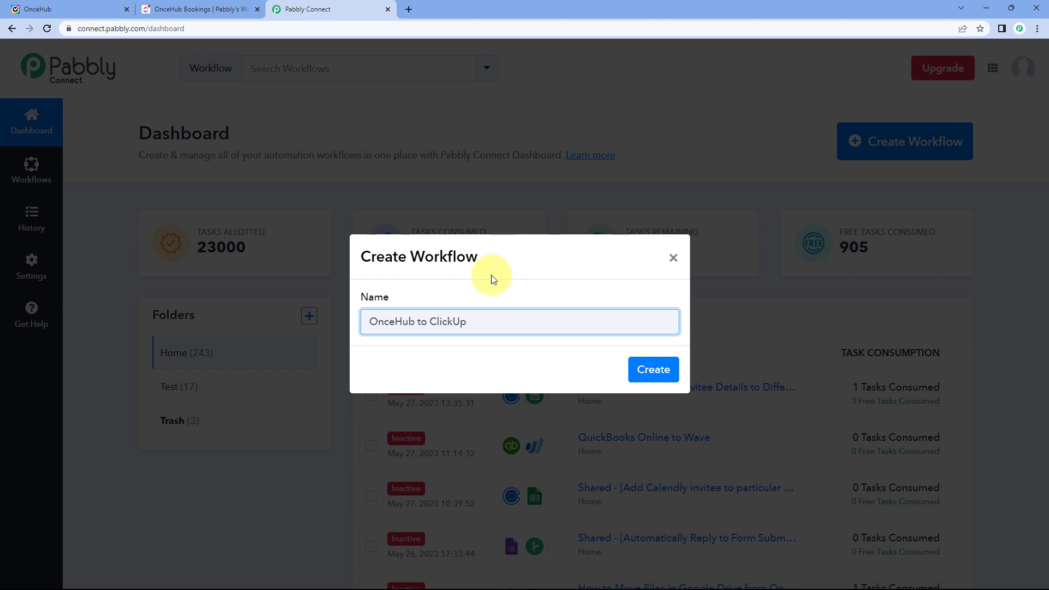
Create the 'OnceHub to ClickUp' workflow and collapse the trigger step's app chooser.
left_click(653, 370)
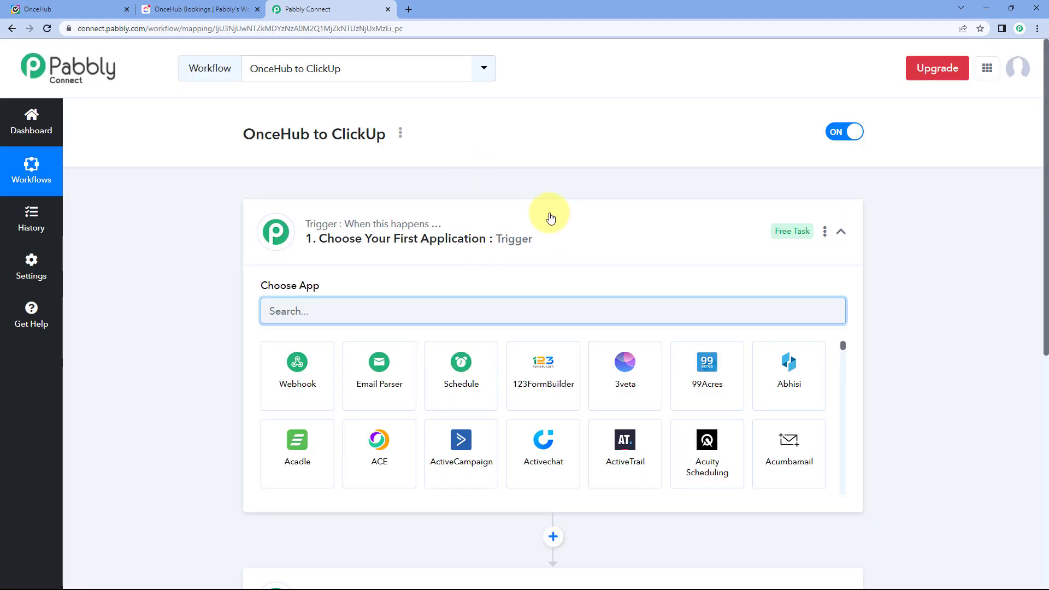
left_click(550, 219)
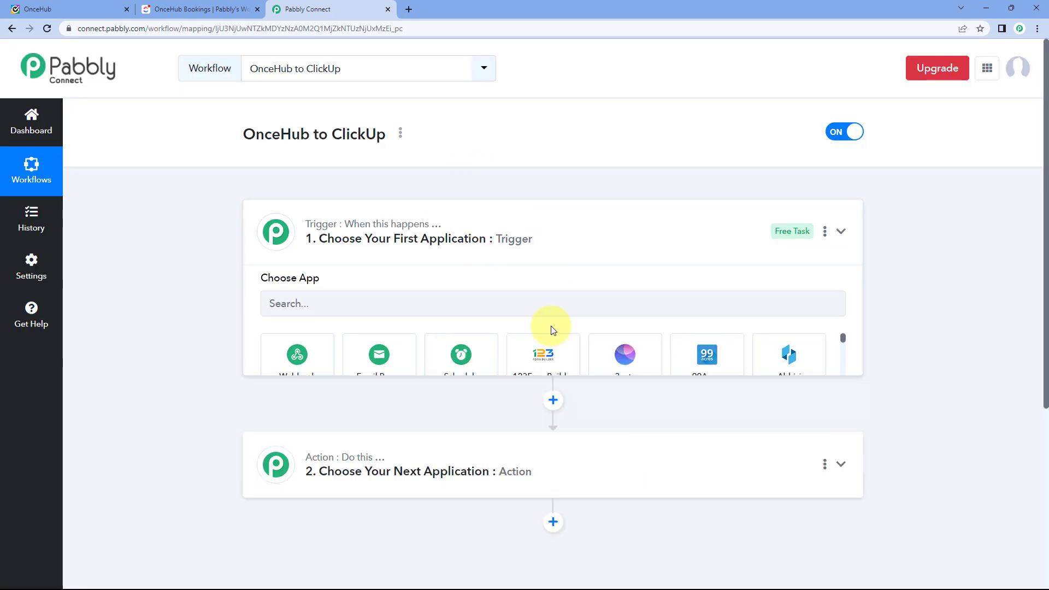
scroll(220, 233, "down", 1)
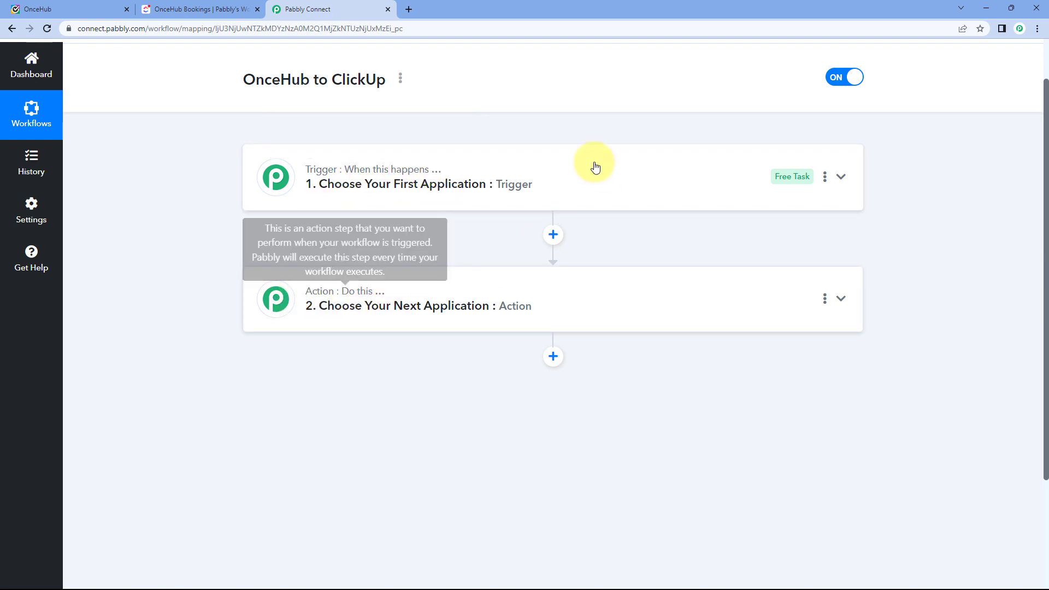
Expand the trigger step and check the OnceHub dashboard before coming back to the workflow.
left_click(546, 187)
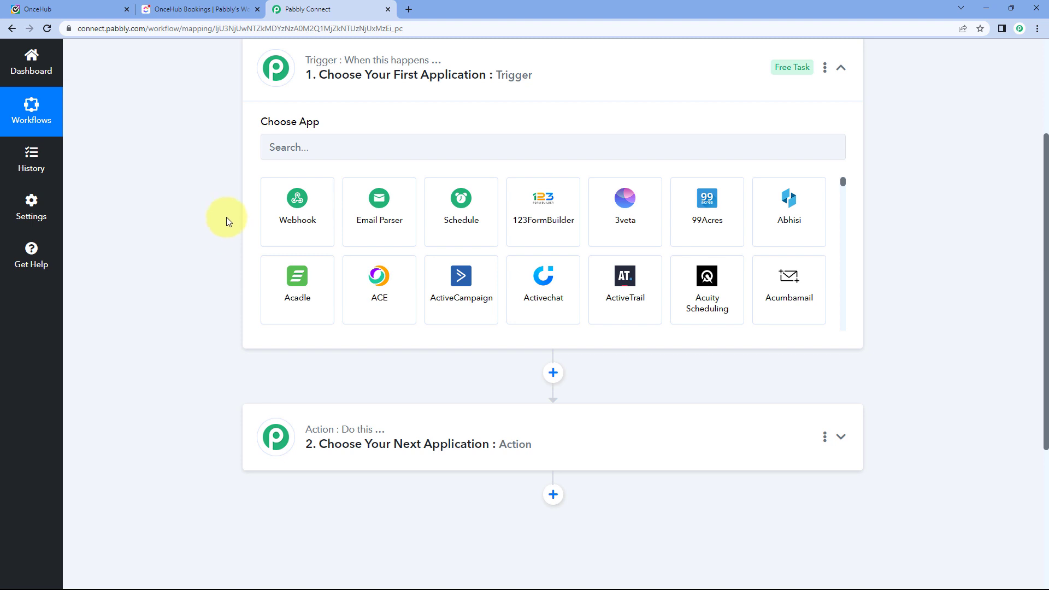
left_click(82, 9)
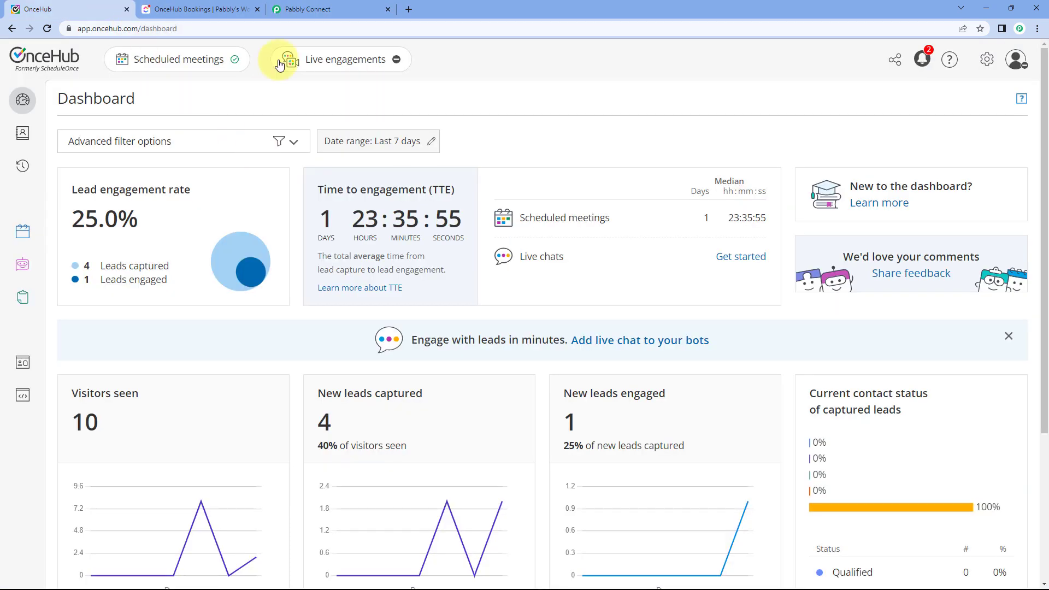
left_click(308, 11)
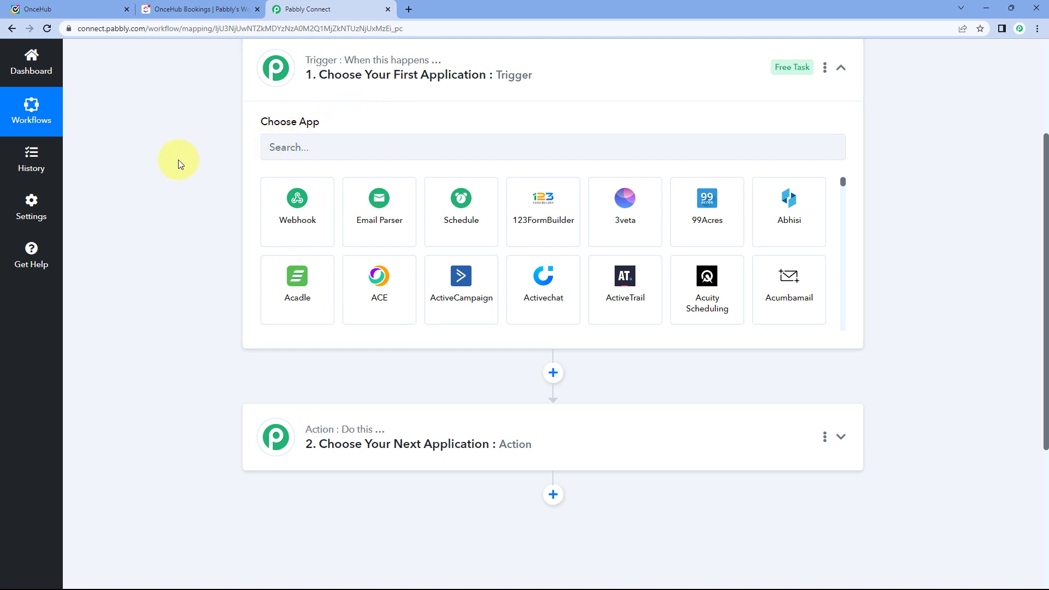
left_click(93, 9)
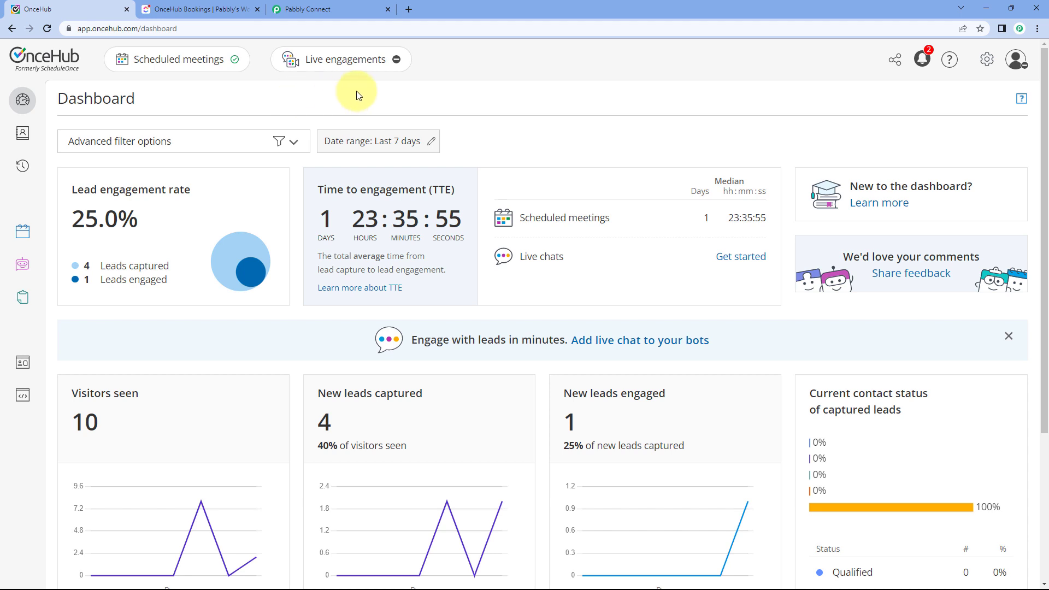
left_click(331, 8)
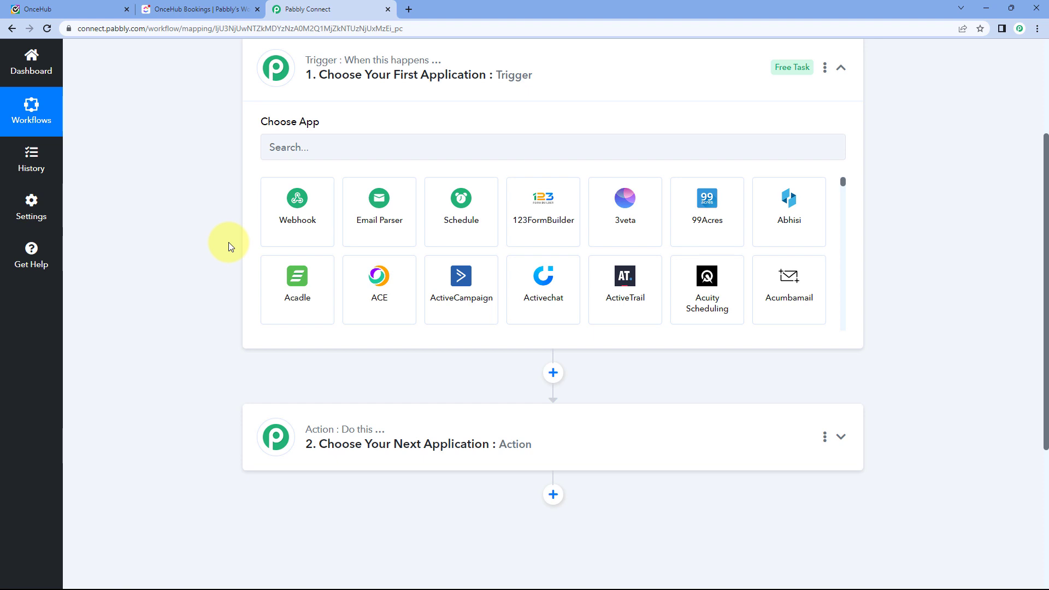
scroll(225, 249, "down", 1)
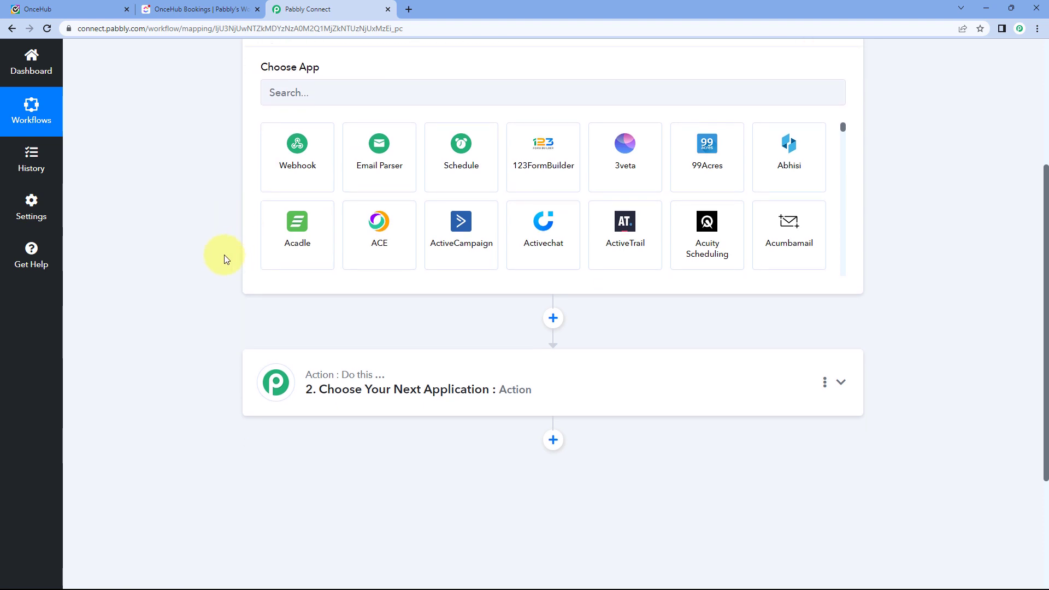
scroll(230, 257, "down", 1)
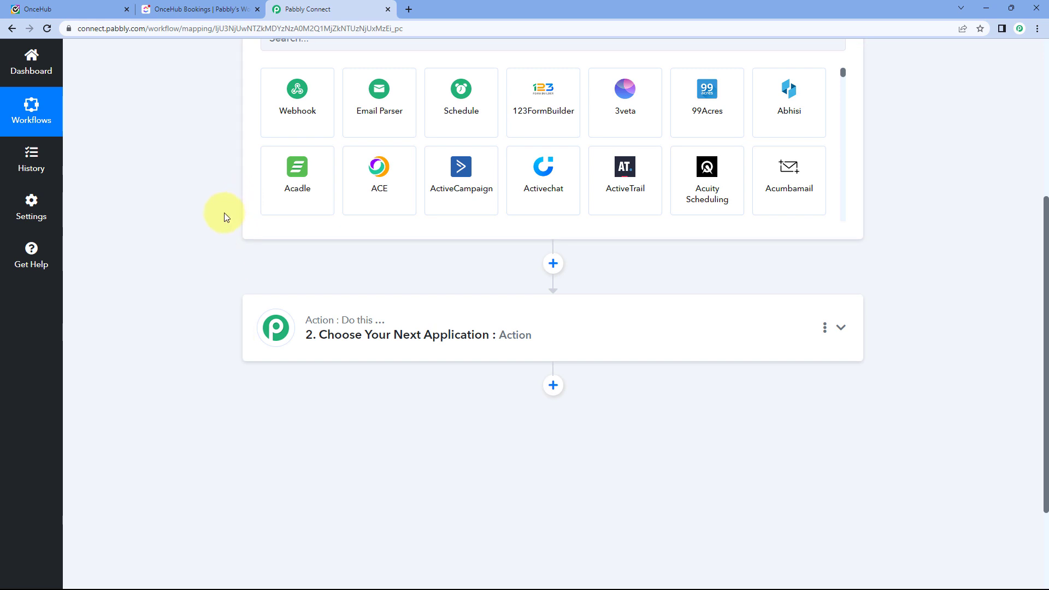
scroll(220, 221, "up", 3)
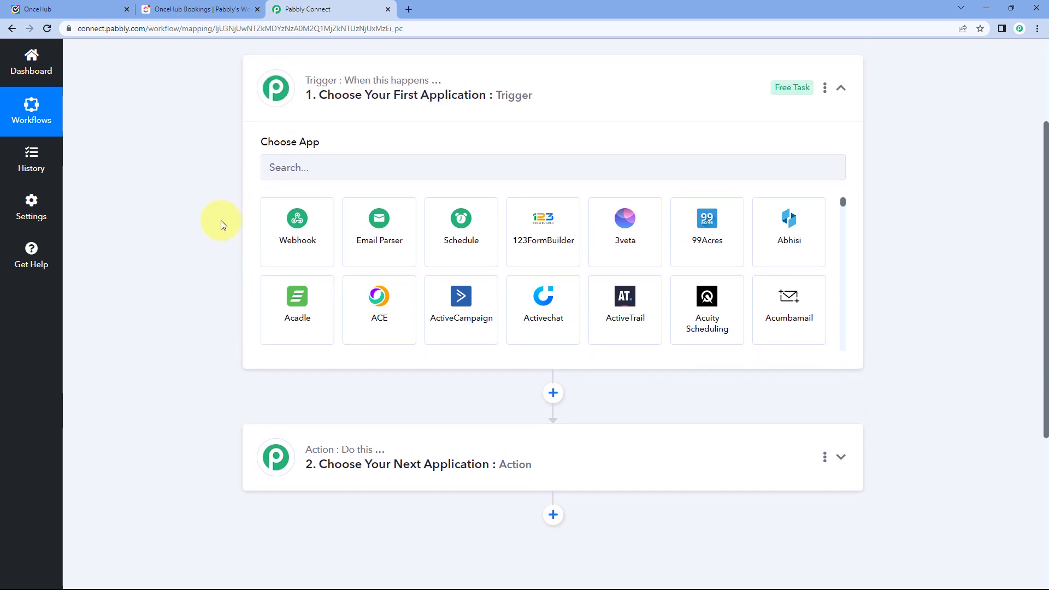
Search 'Once' and select OnceHub as the trigger app.
left_click(333, 200)
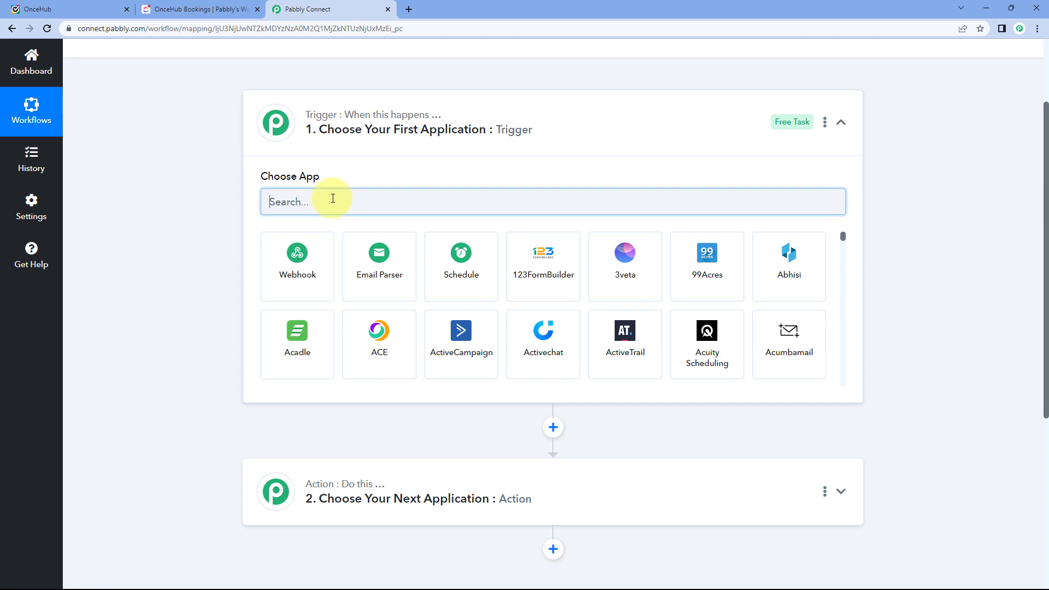
type("OnceHub")
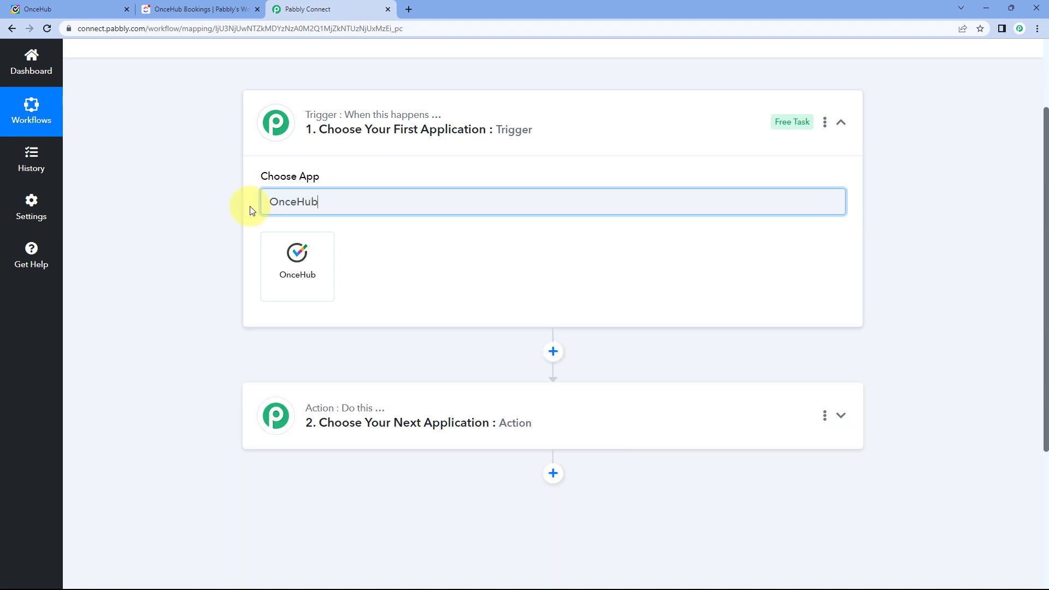
left_click(293, 261)
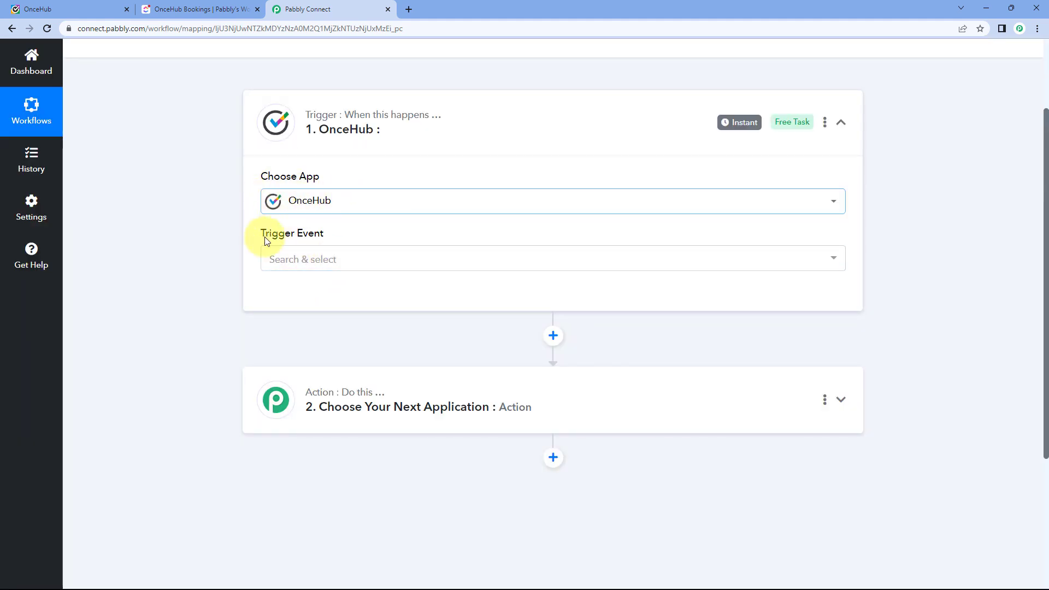
Set the trigger event to Booking Scheduled and start adding a new OnceHub connection.
left_click(355, 261)
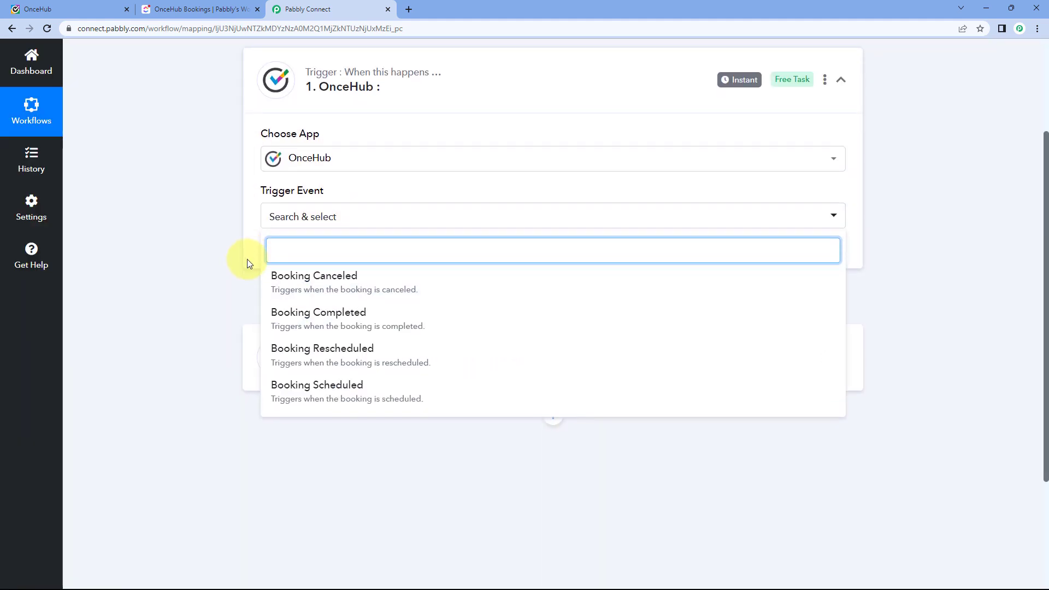
scroll(247, 259, "down", 2)
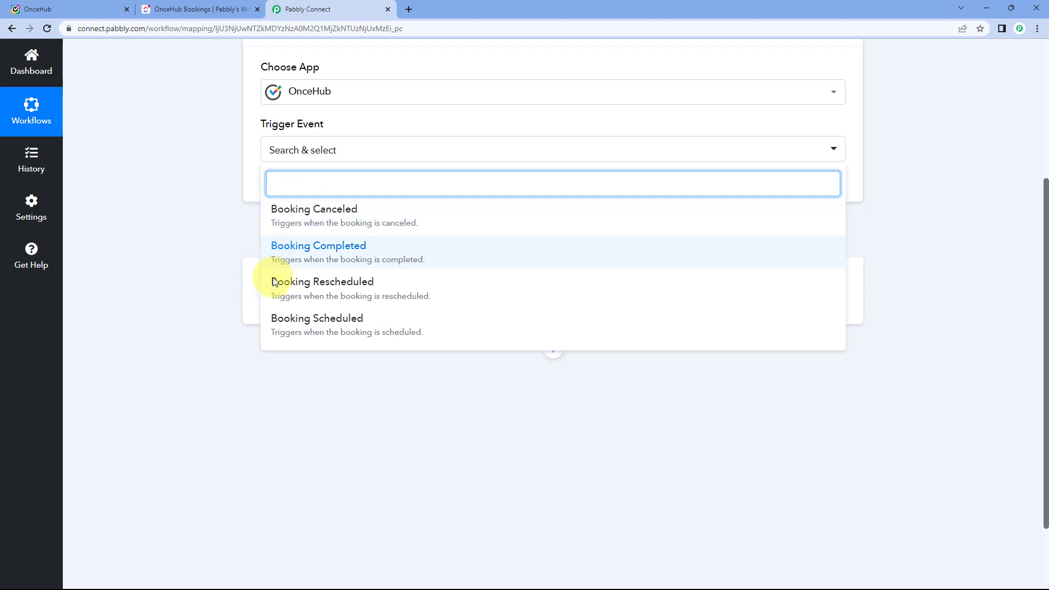
left_click(356, 325)
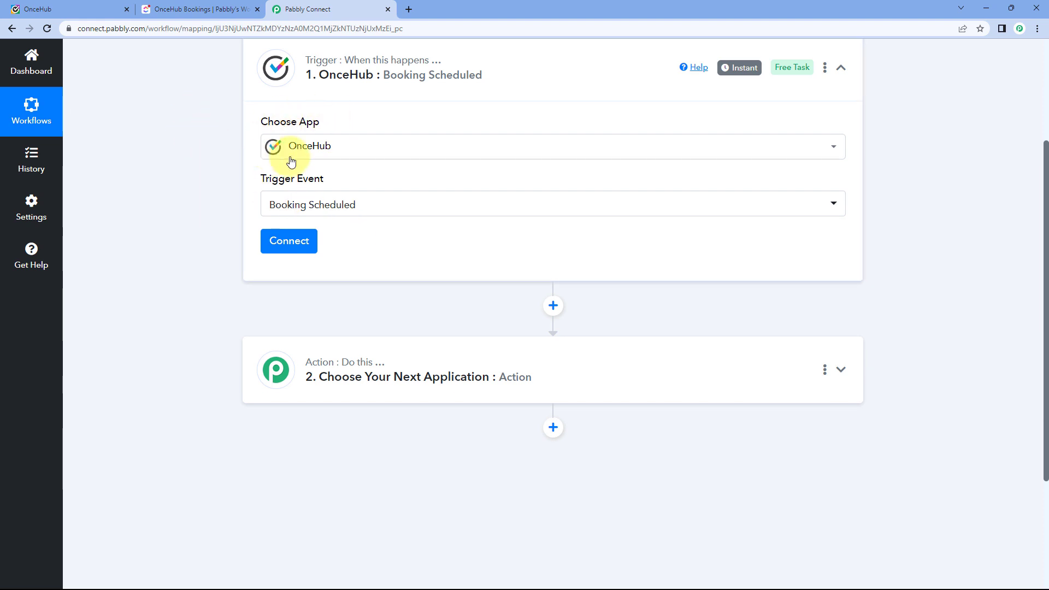
left_click(300, 244)
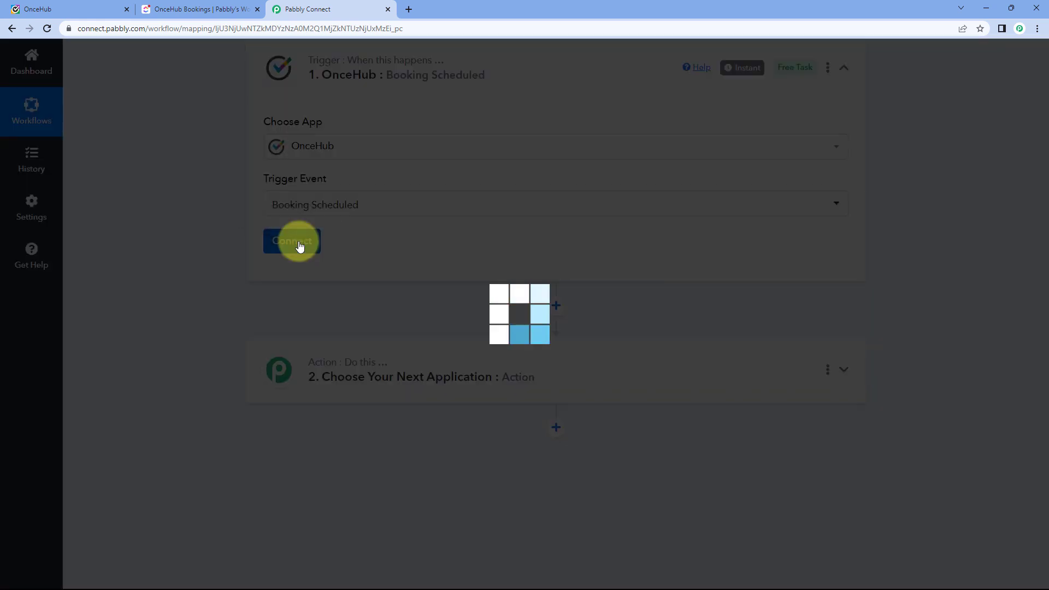
left_click(484, 174)
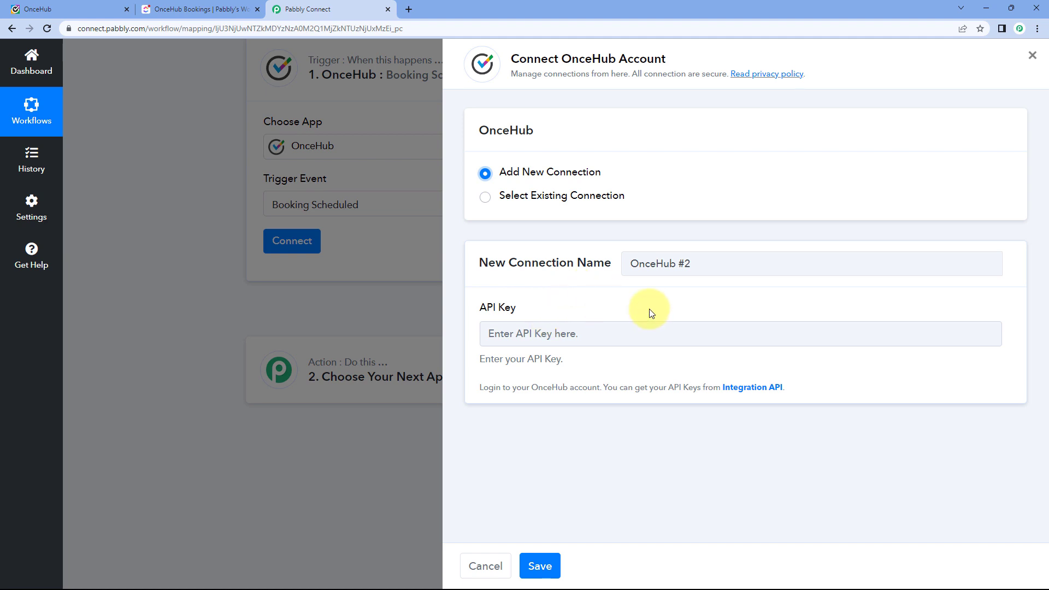
Copy the API key from OnceHub's Integrations > API & Webhooks page, then return to Pabbly's connection form.
left_click(79, 6)
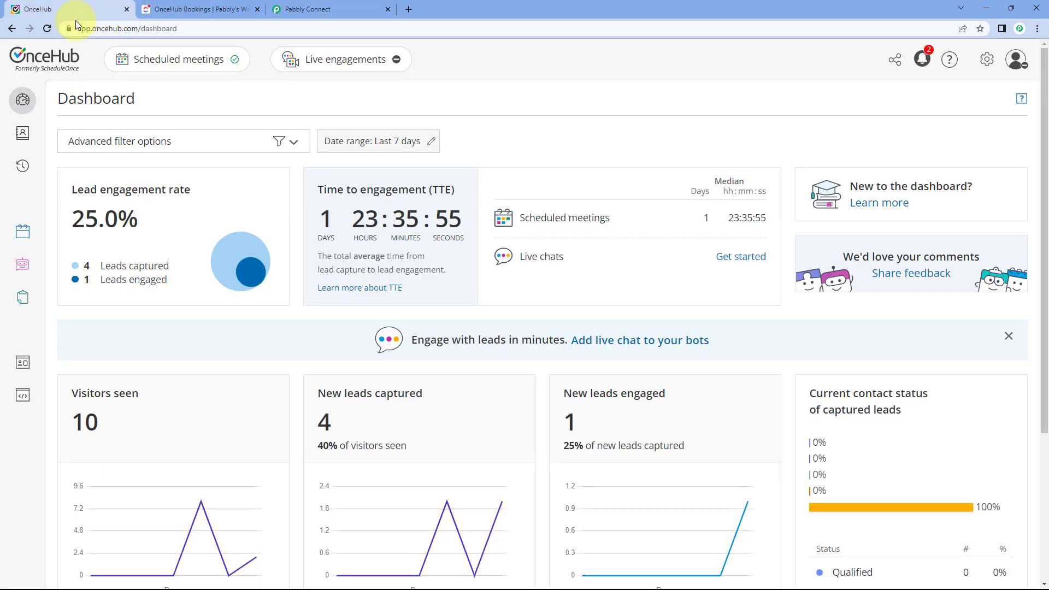
mouse_move(23, 232)
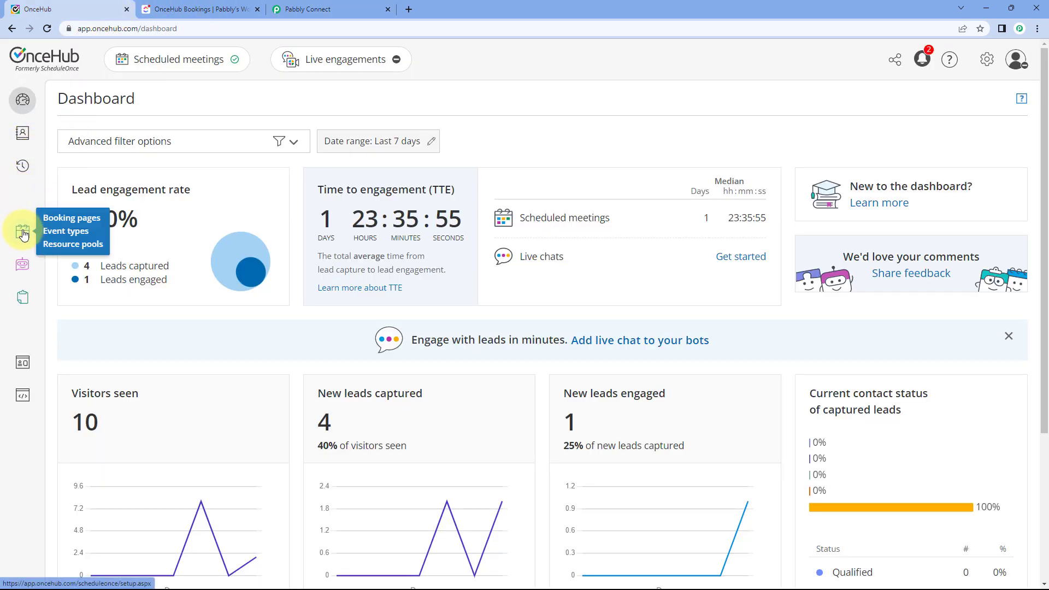
left_click(22, 232)
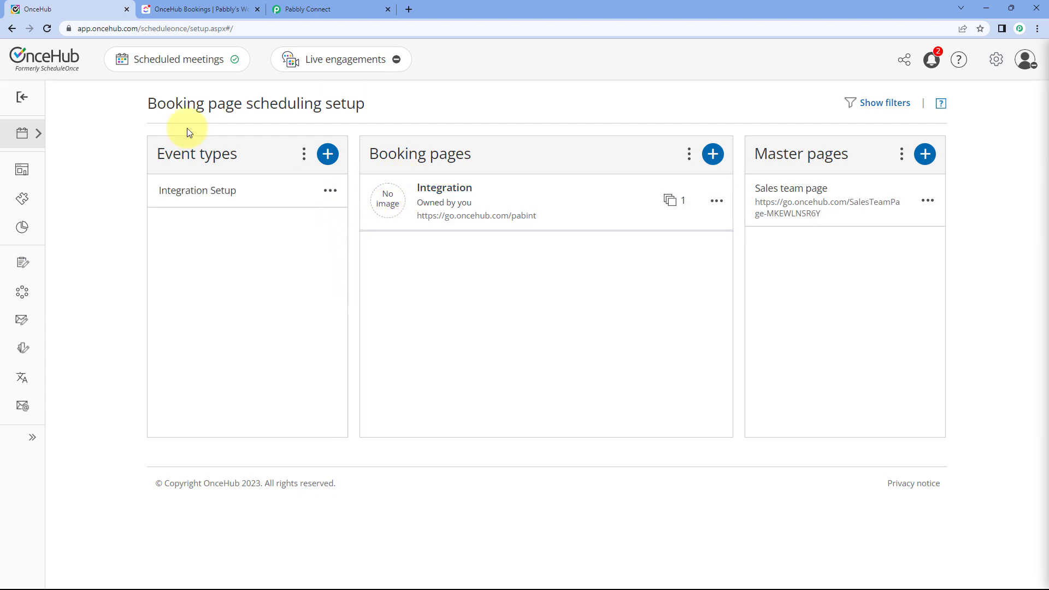
mouse_move(35, 149)
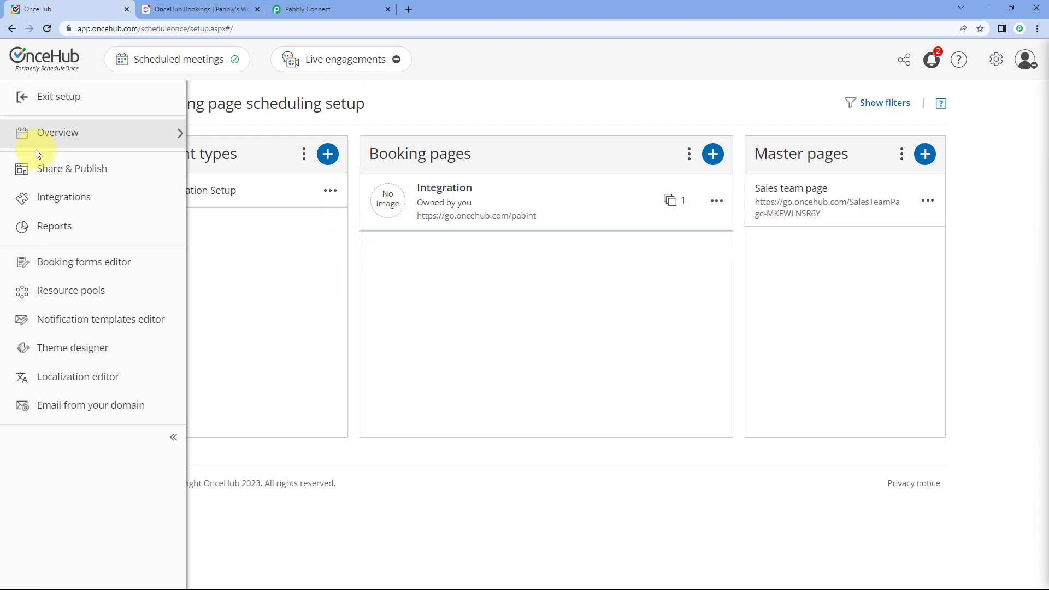
left_click(65, 203)
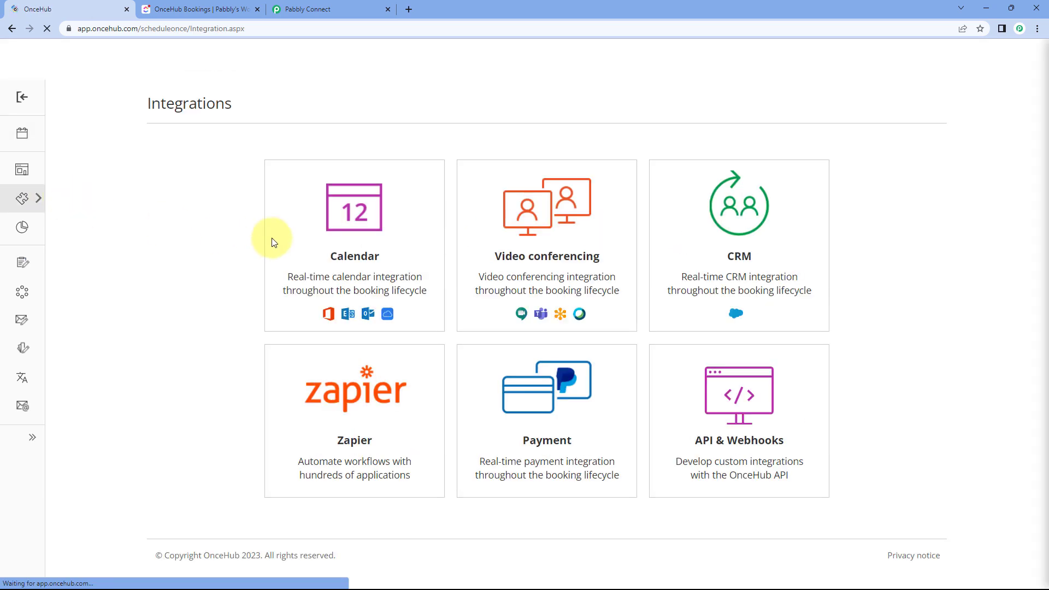
left_click(736, 420)
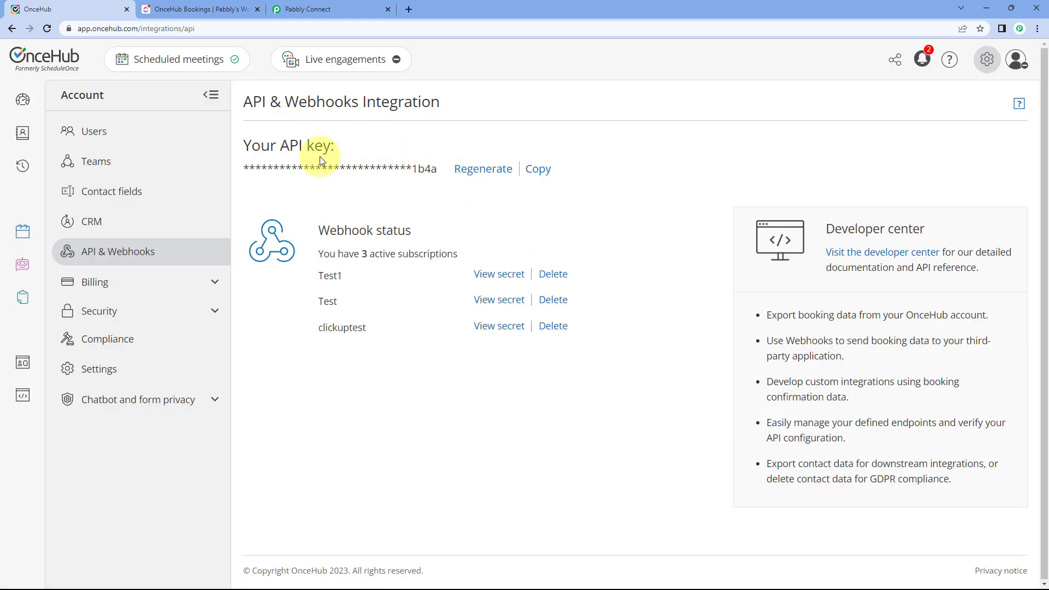
left_click(536, 171)
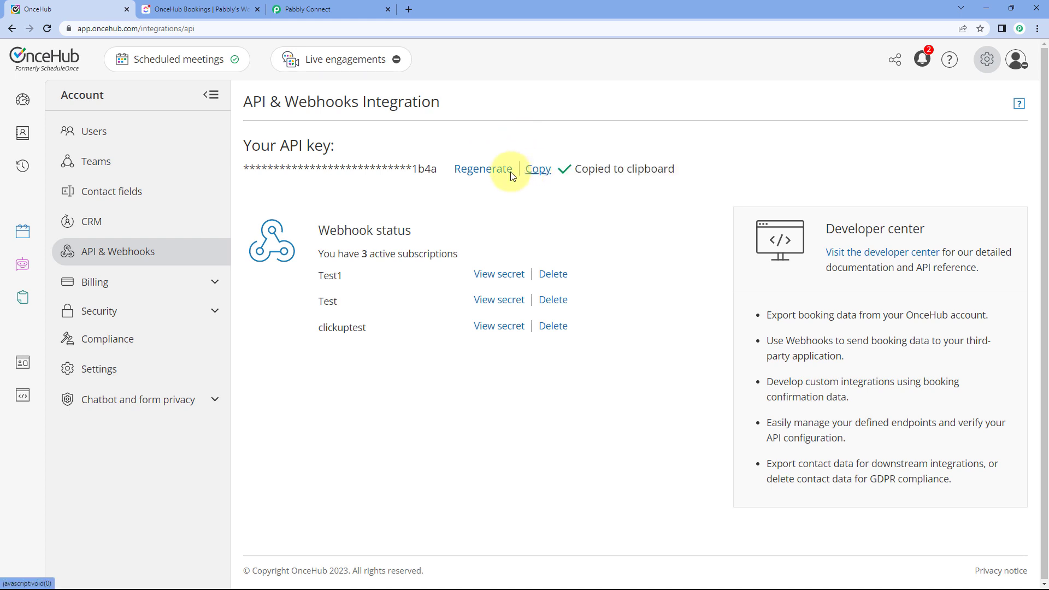
left_click(339, 11)
right_click(524, 330)
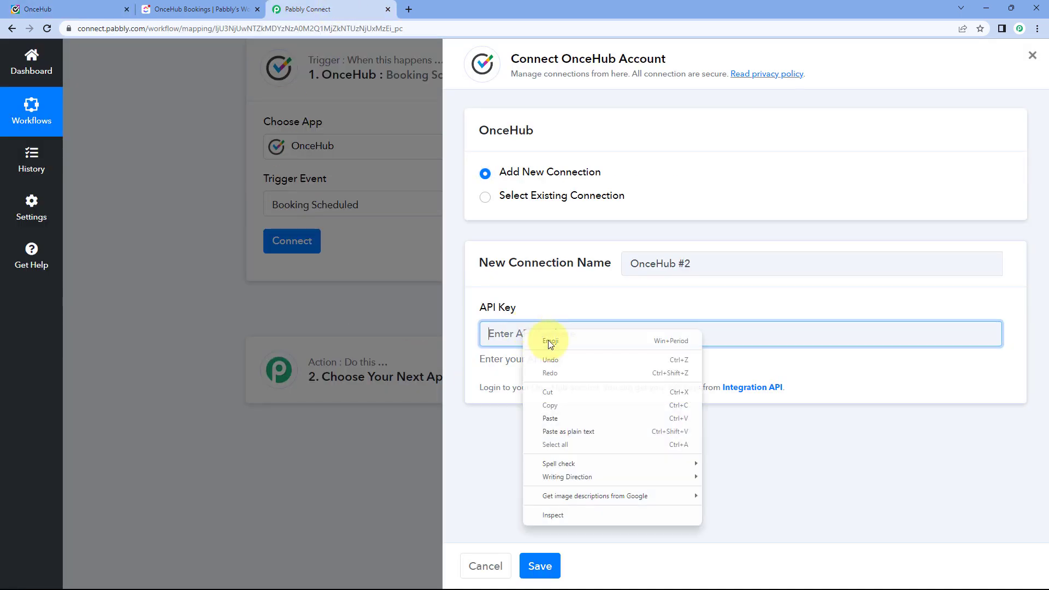
Paste the OnceHub API key and save the new connection.
left_click(562, 412)
left_click(540, 566)
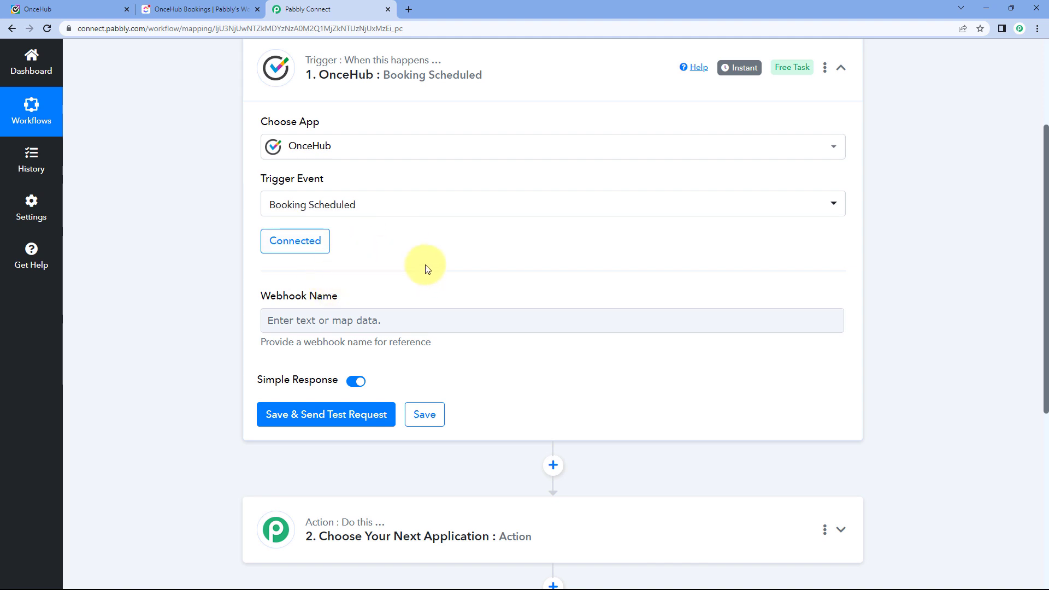
scroll(399, 268, "down", 1)
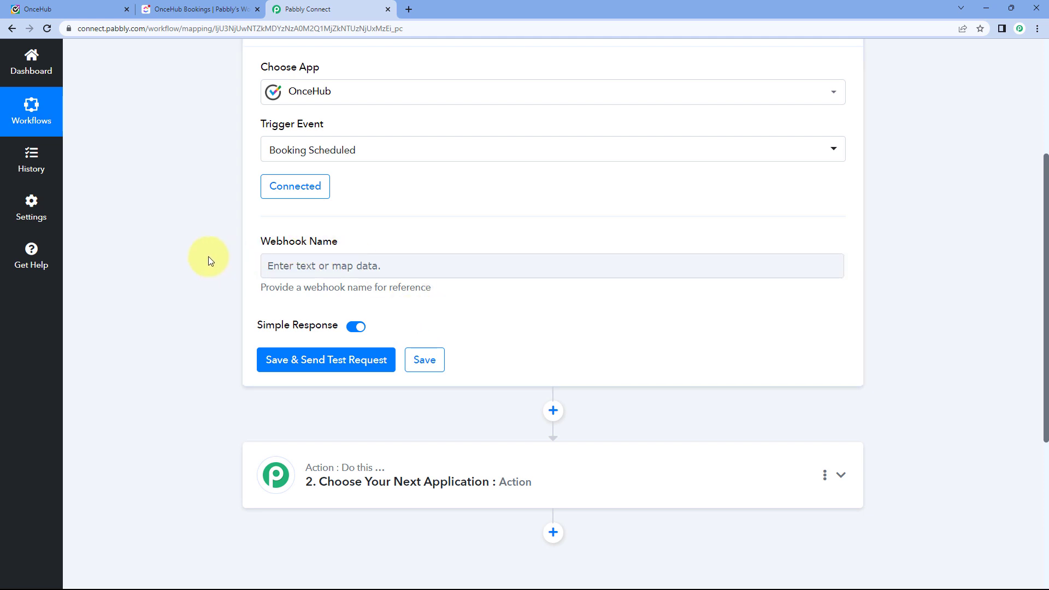
Name the webhook 'Pabbly' and save the trigger to listen for a test booking.
left_click(340, 257)
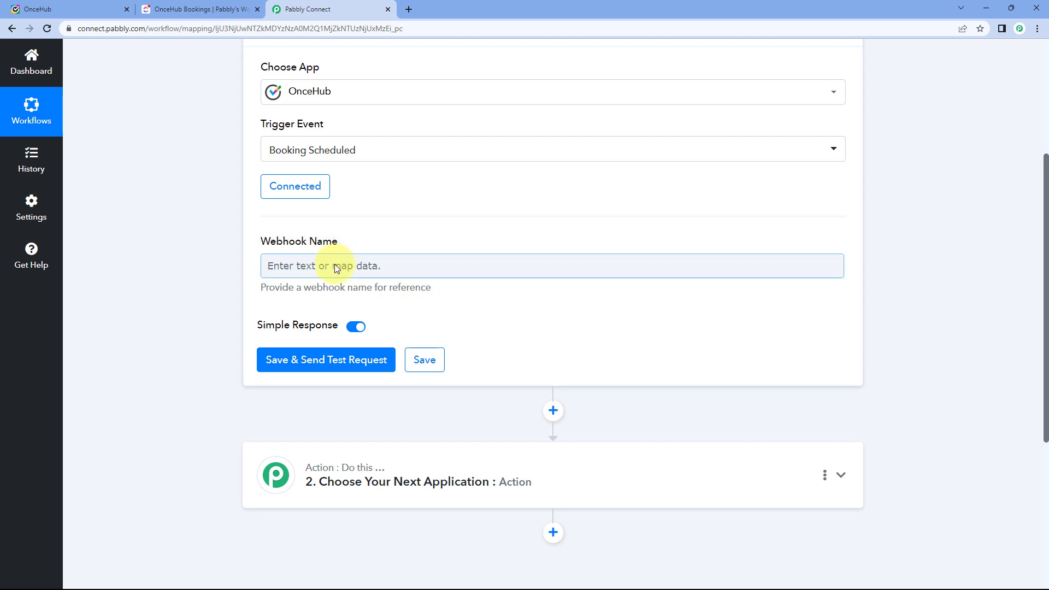
left_click(336, 267)
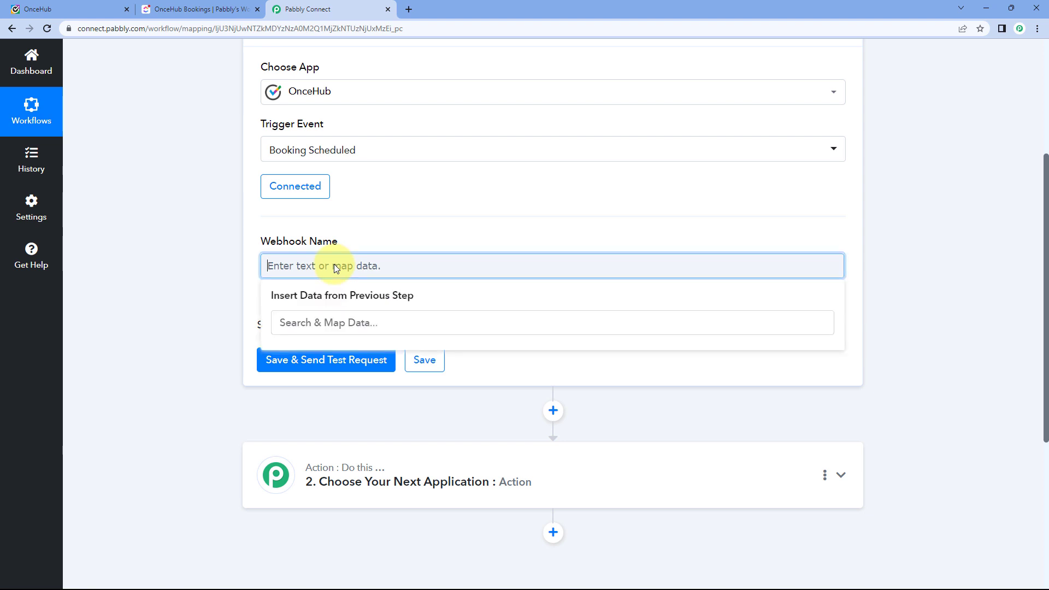
type("Pabbly")
left_click(362, 238)
left_click(316, 272)
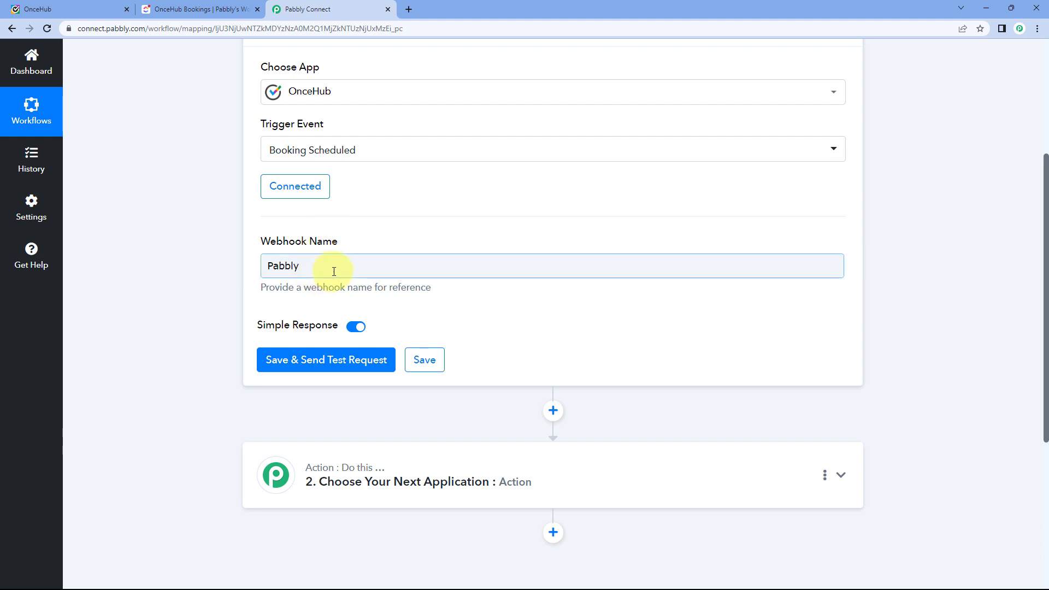
left_click(326, 362)
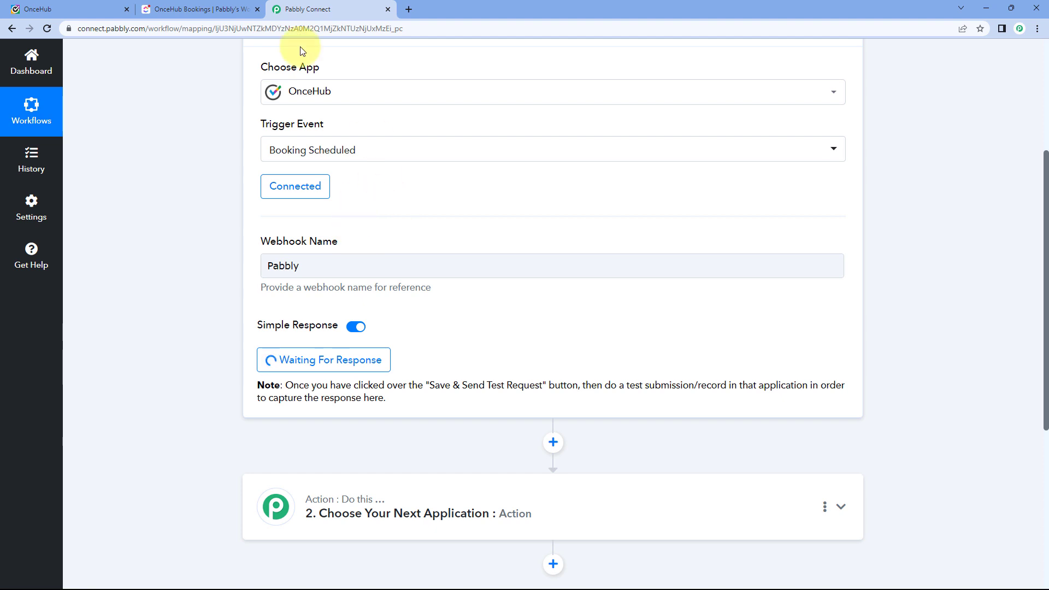
Open the Integration booking page's public link from OnceHub's Booking pages list.
left_click(116, 7)
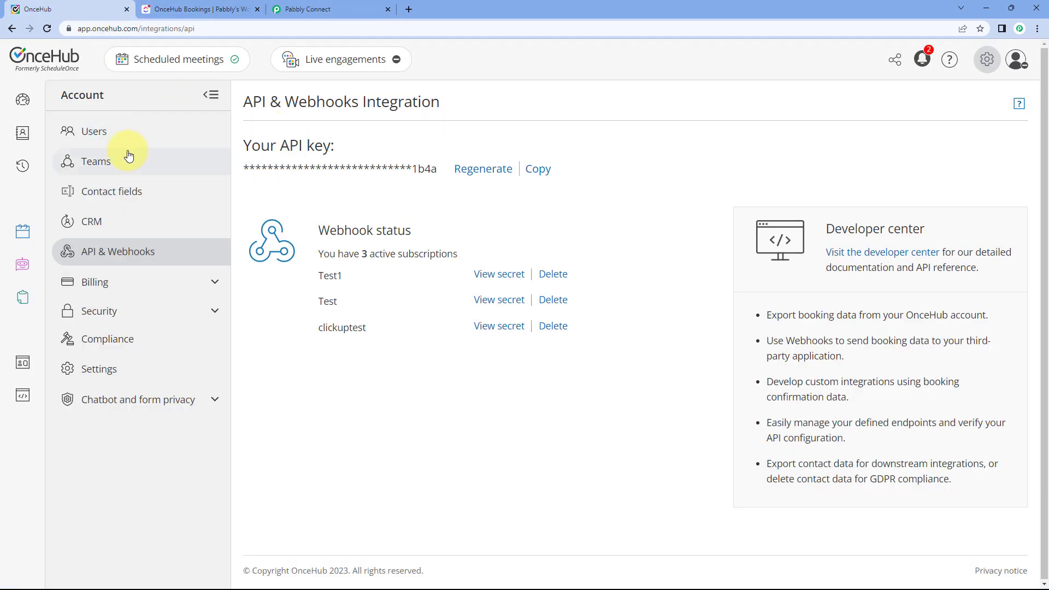
mouse_move(30, 232)
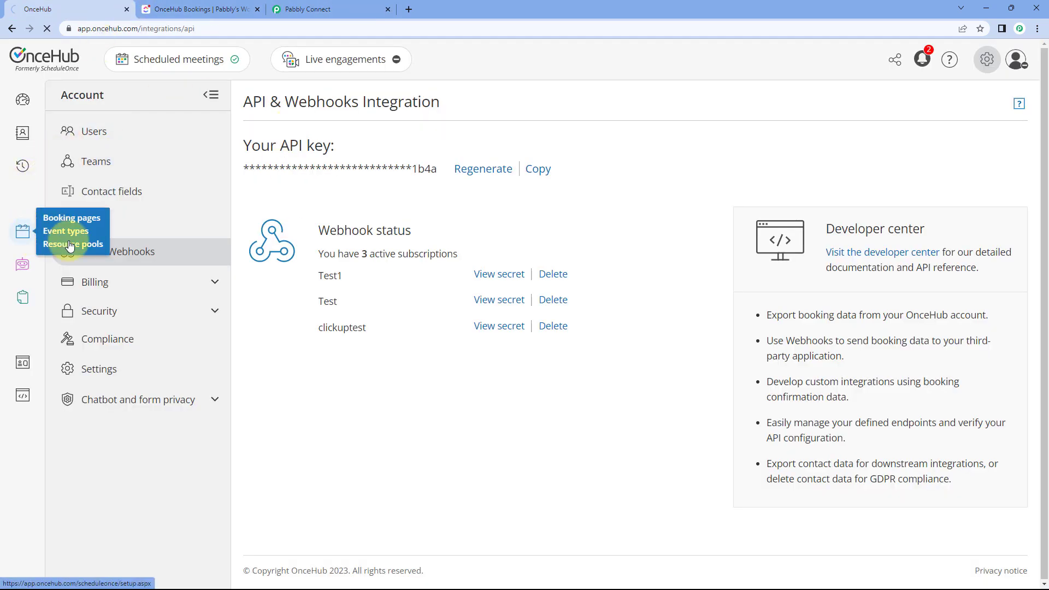
left_click(76, 243)
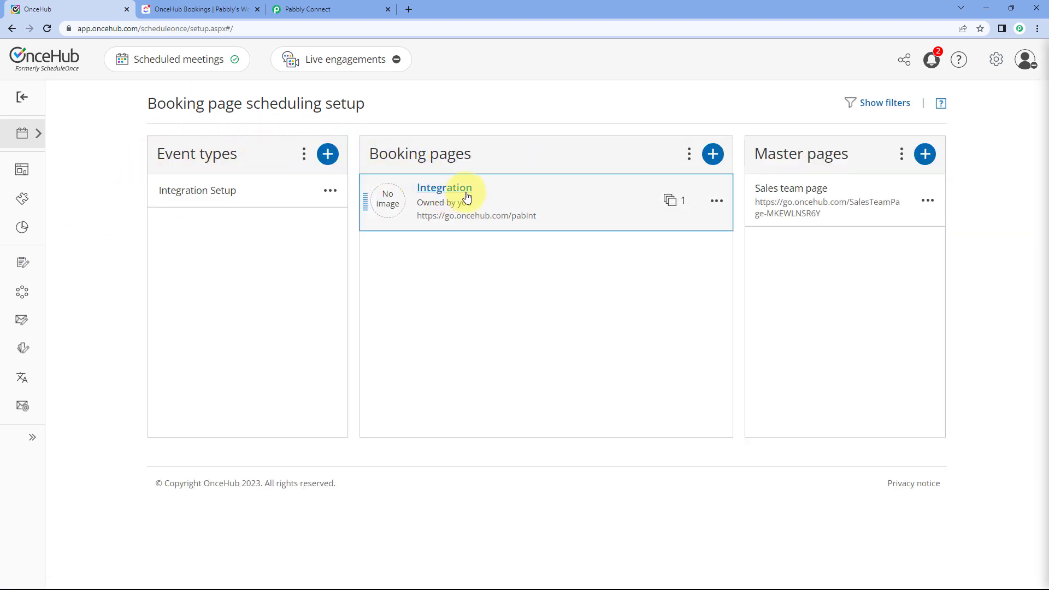
left_click(717, 202)
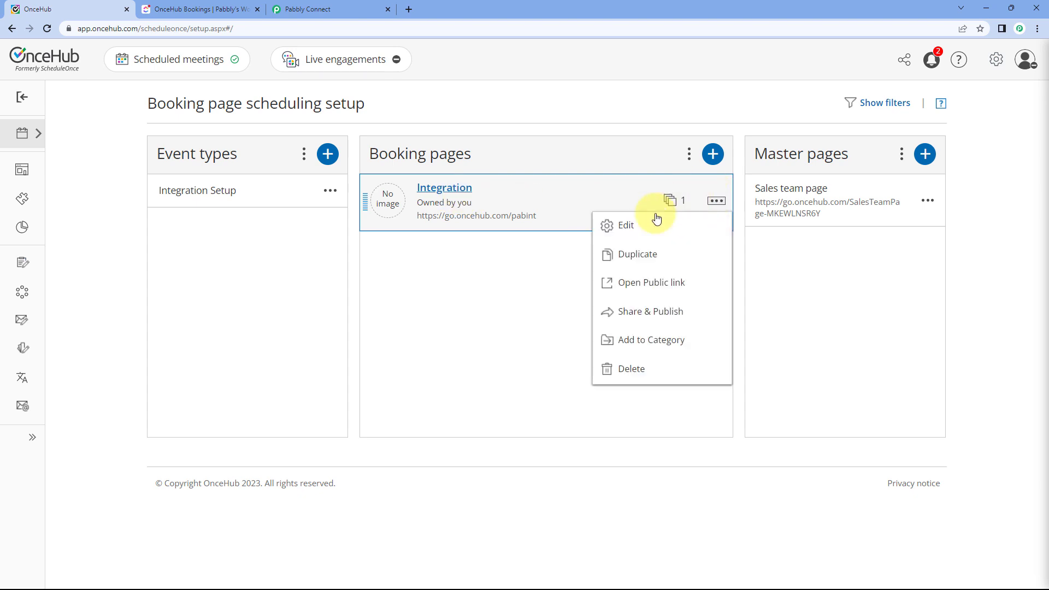
left_click(650, 288)
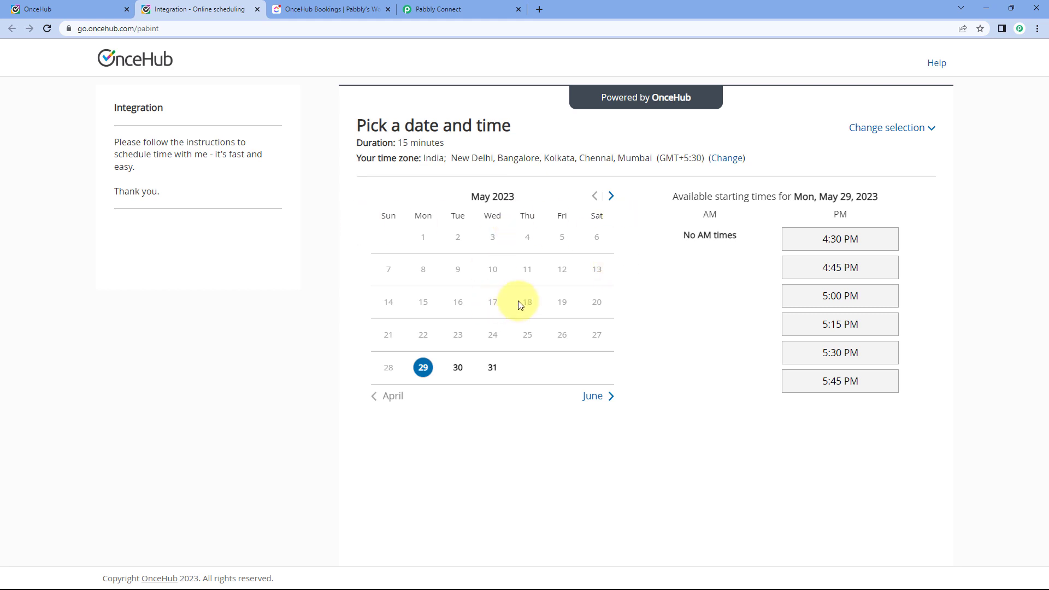
Choose May 30 at 11:00 AM for the booking and continue.
left_click(458, 370)
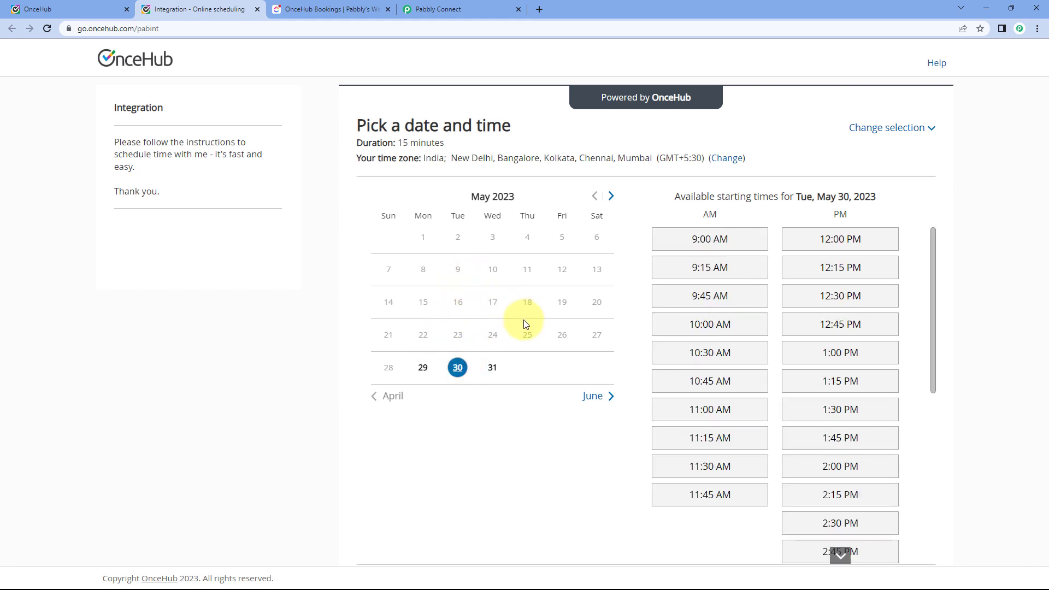
scroll(704, 310, "down", 1)
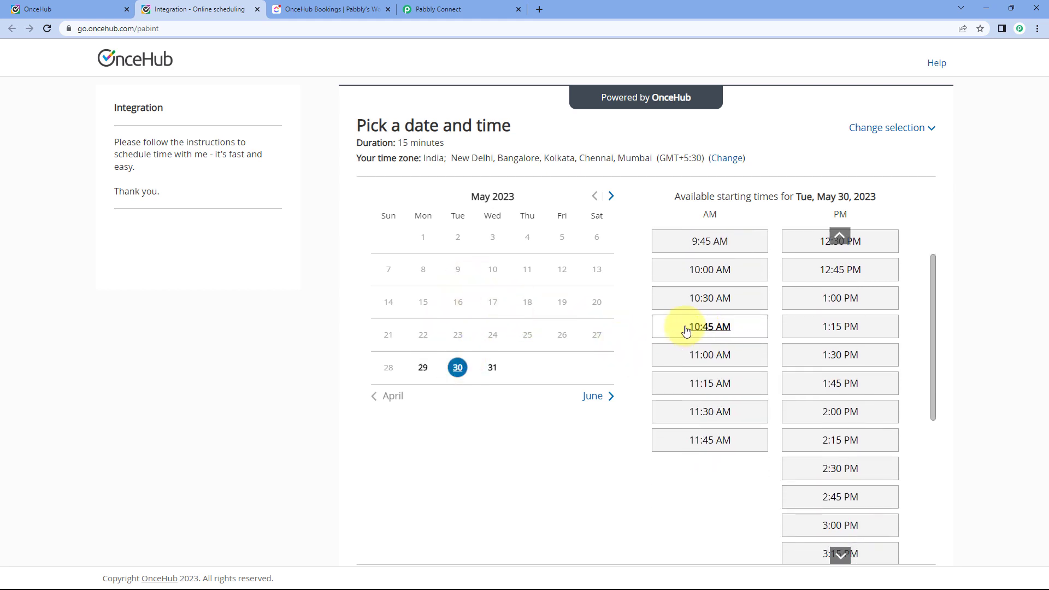
left_click(710, 357)
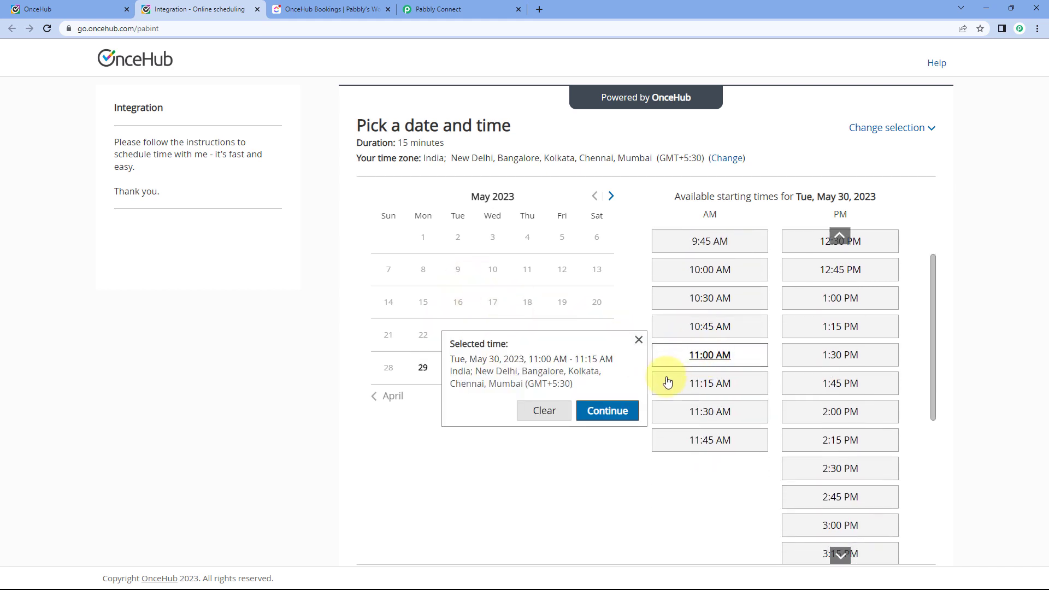
left_click(616, 414)
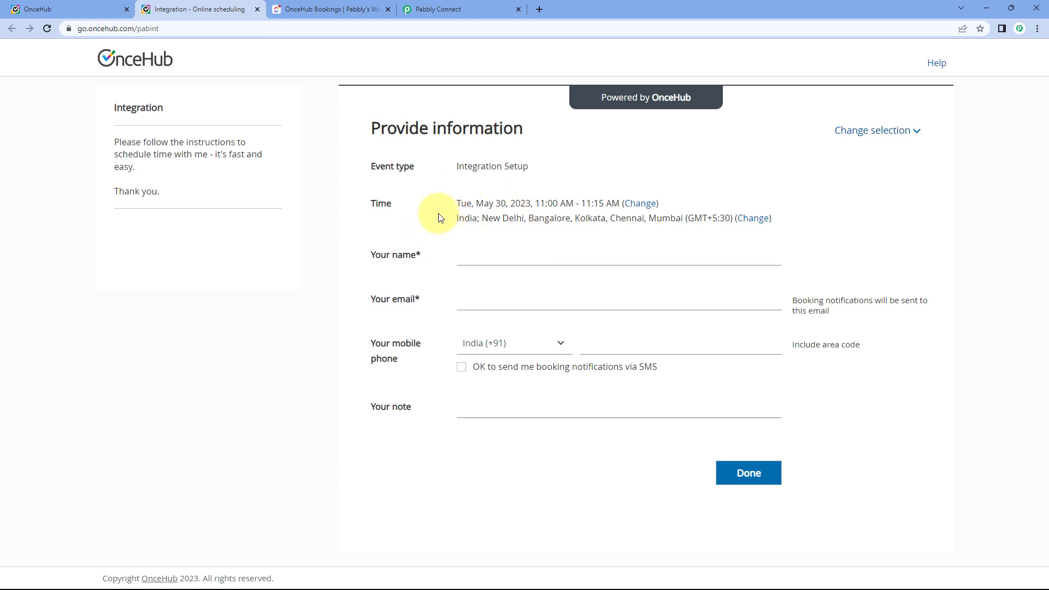
Enter the visitor's full name and email address.
left_click(476, 260)
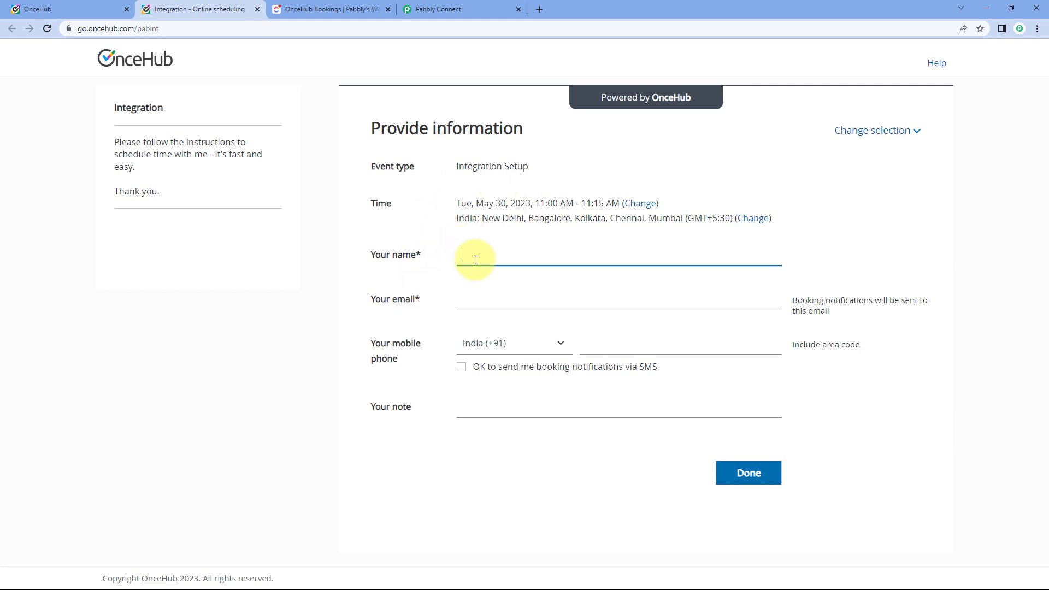
type("Demo USer")
key("BackSpace")
key("BackSpace")
key("BackSpace")
type("ser")
key("Tab")
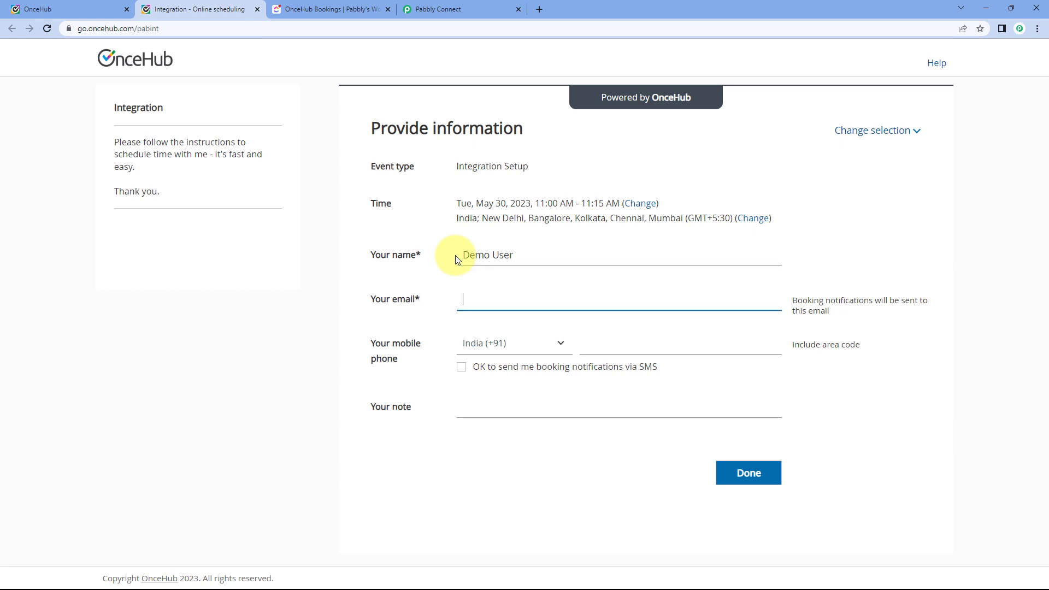
Set the phone country to India (+91), add a note, and submit the booking.
key("Tab")
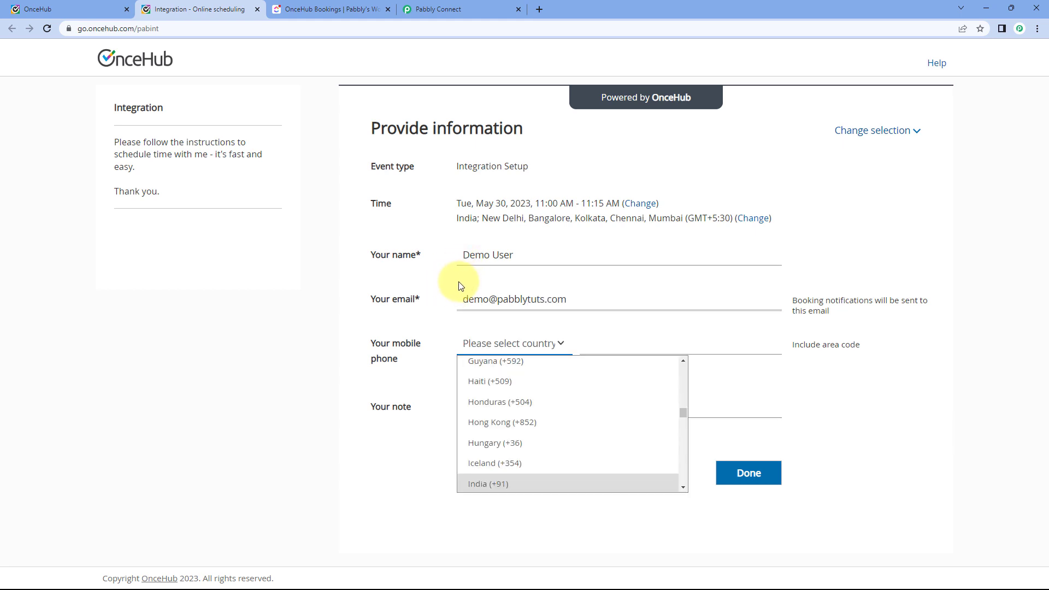
type("India")
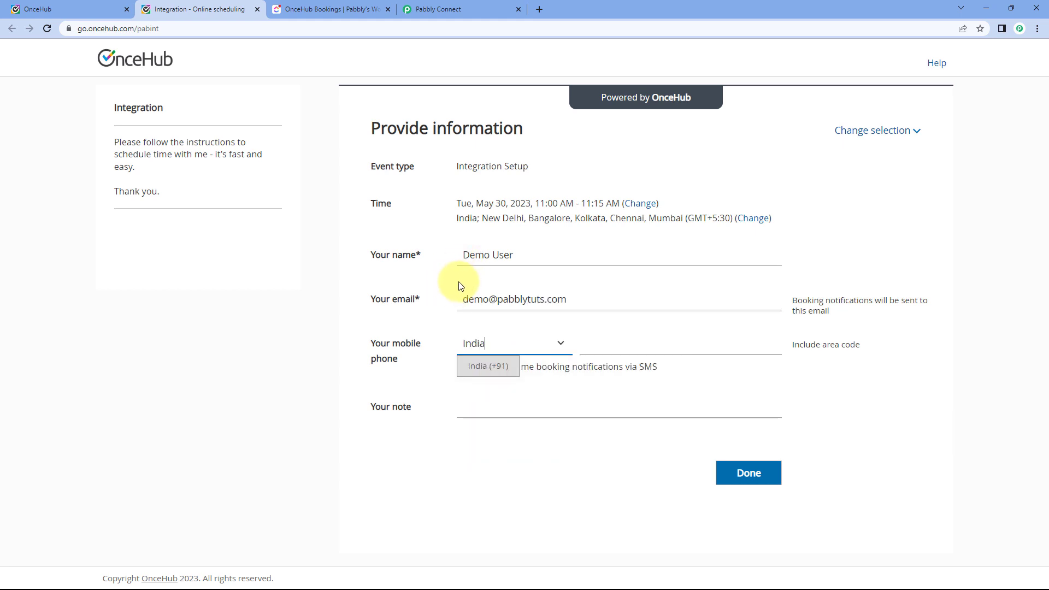
left_click(491, 366)
left_click(604, 343)
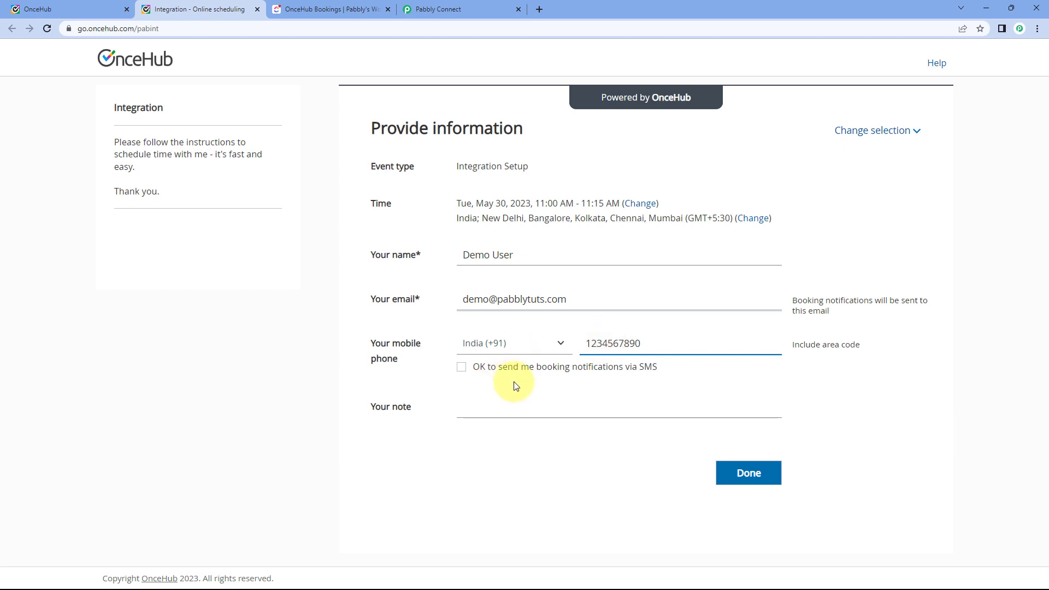
left_click(506, 397)
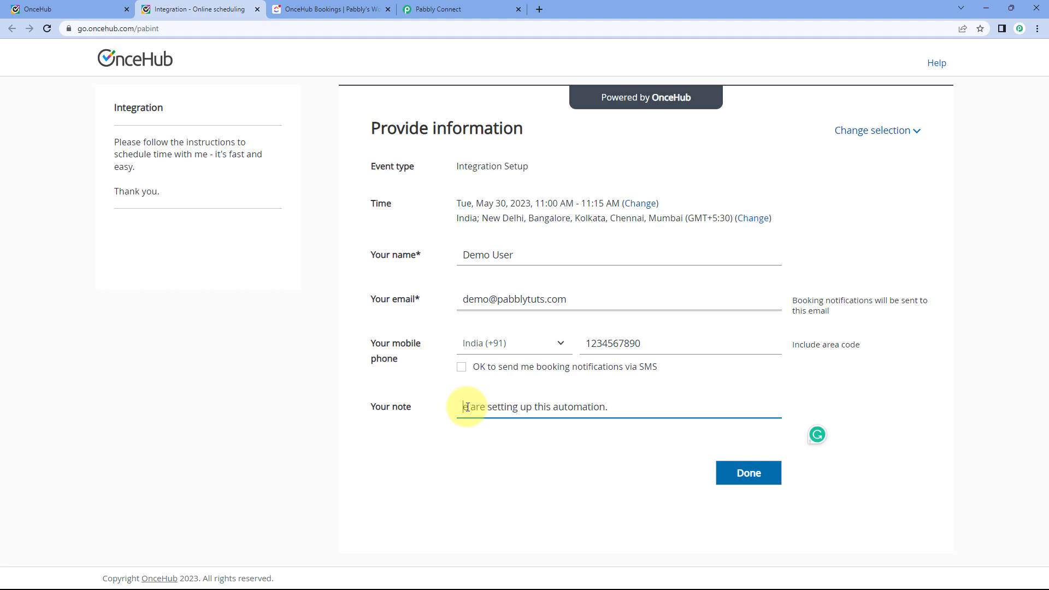
left_click(747, 482)
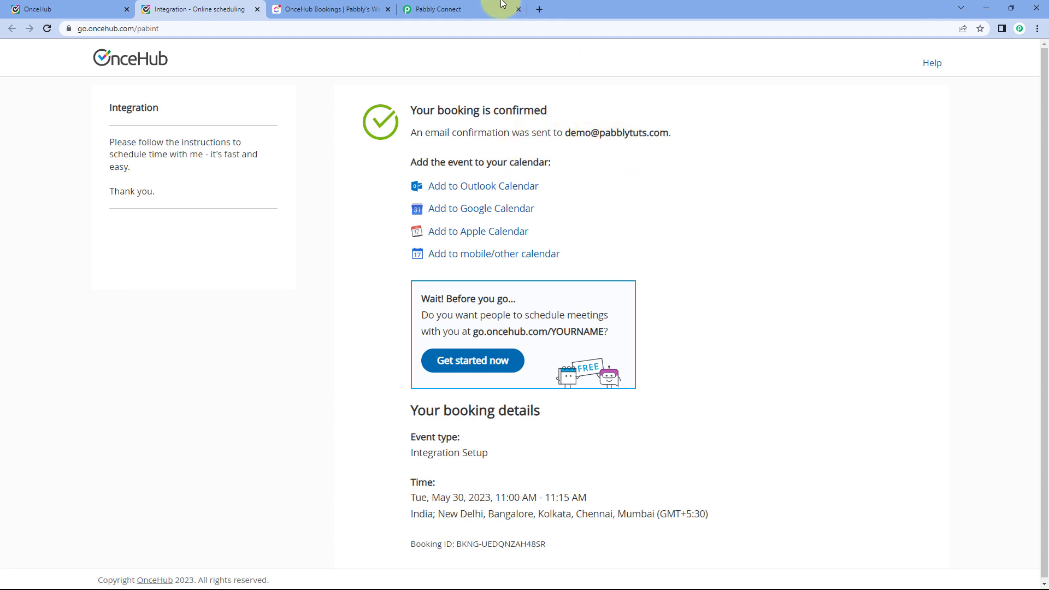
left_click(470, 8)
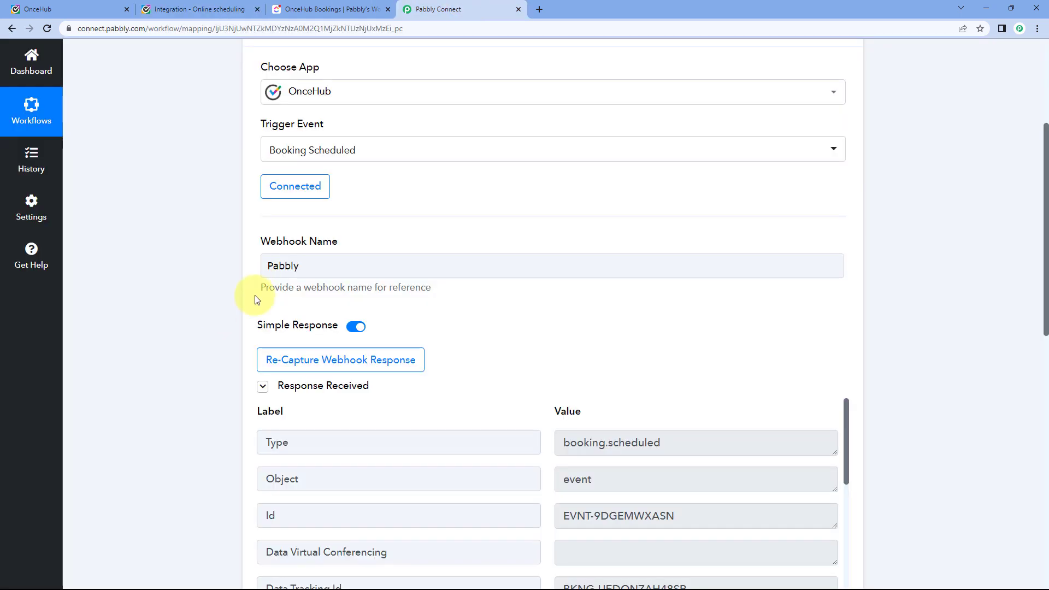
Review the captured response's type booking.scheduled and Data Subject 'Integration Setup'.
scroll(472, 283, "down", 1)
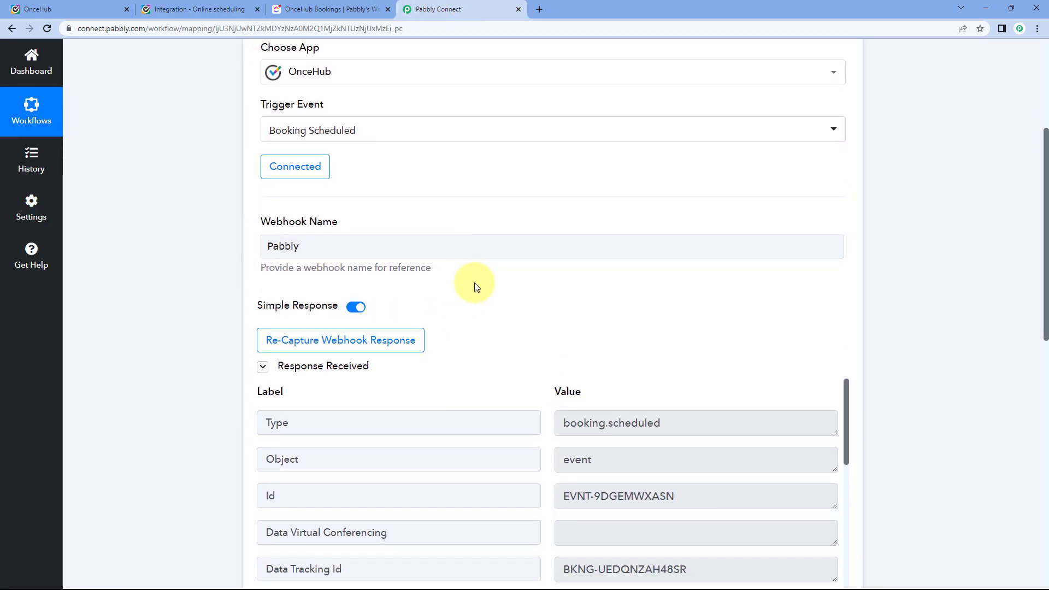
scroll(476, 285, "down", 4)
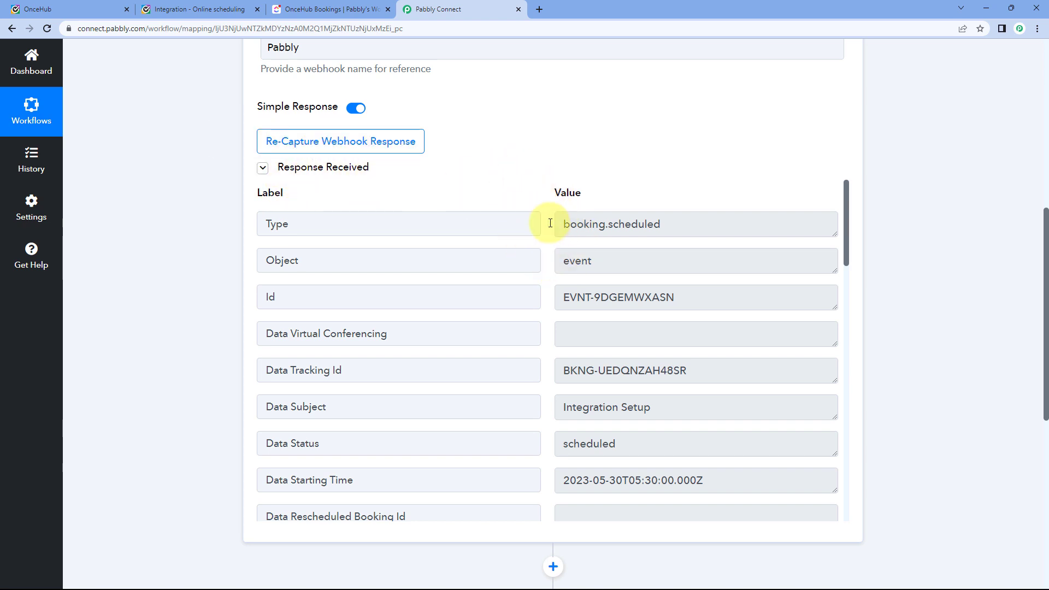
left_click_drag(560, 223, 683, 225)
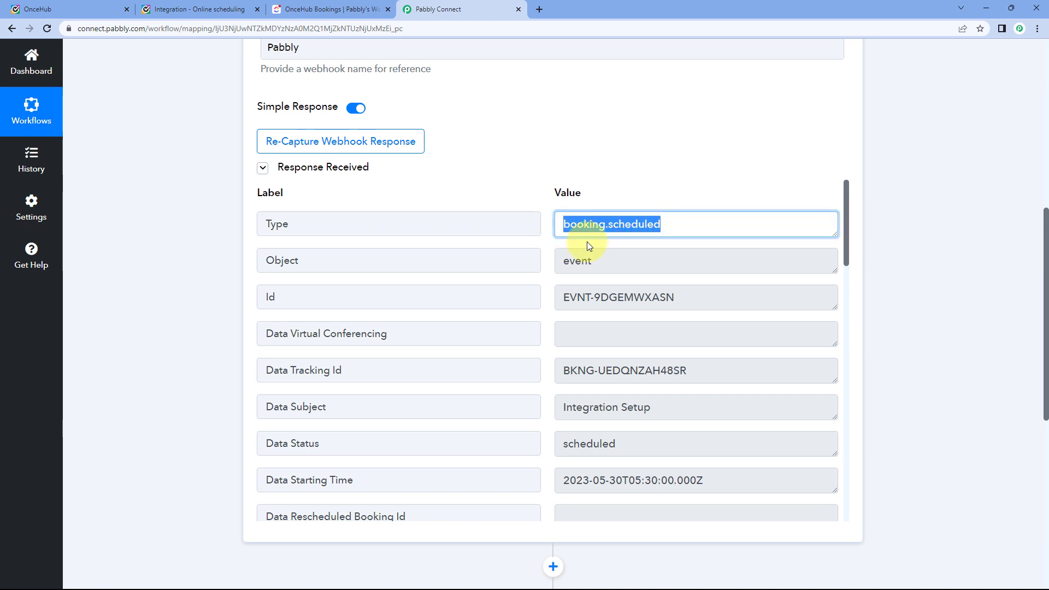
left_click(545, 249)
scroll(541, 255, "up", 1)
scroll(542, 265, "down", 3)
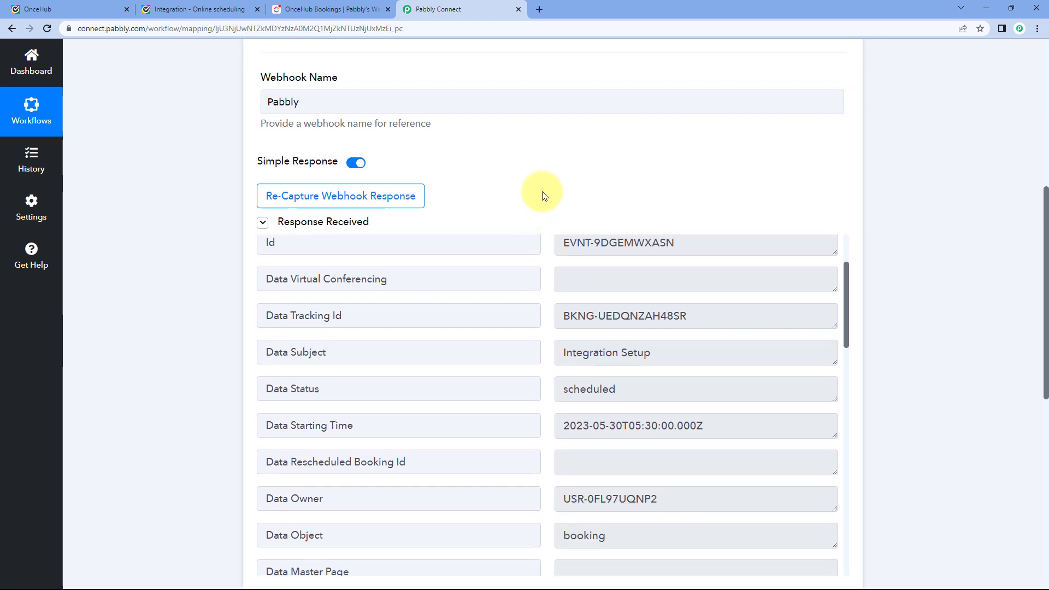
scroll(541, 194, "down", 2)
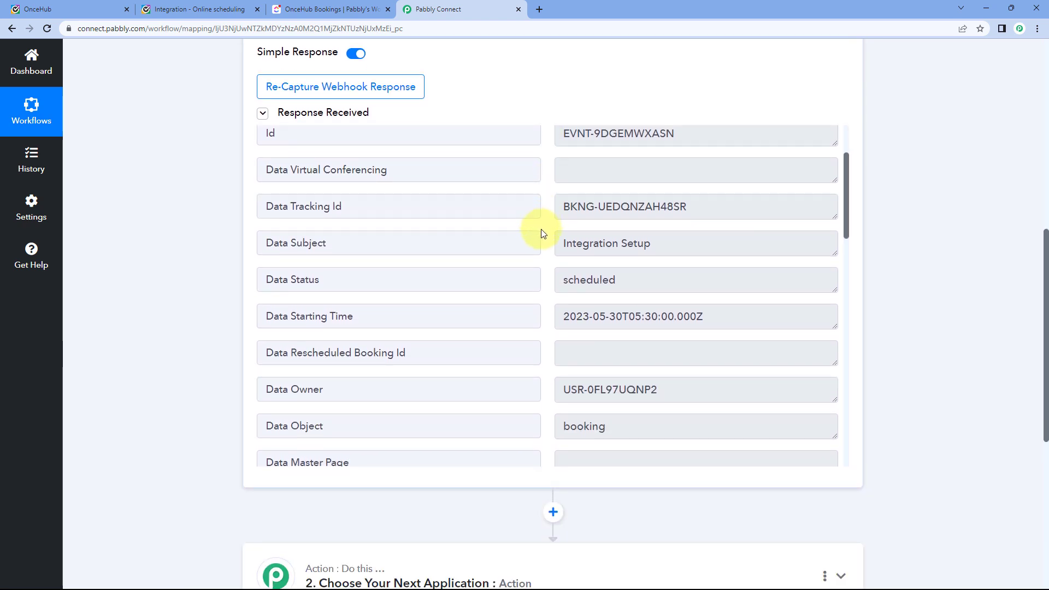
left_click(578, 252)
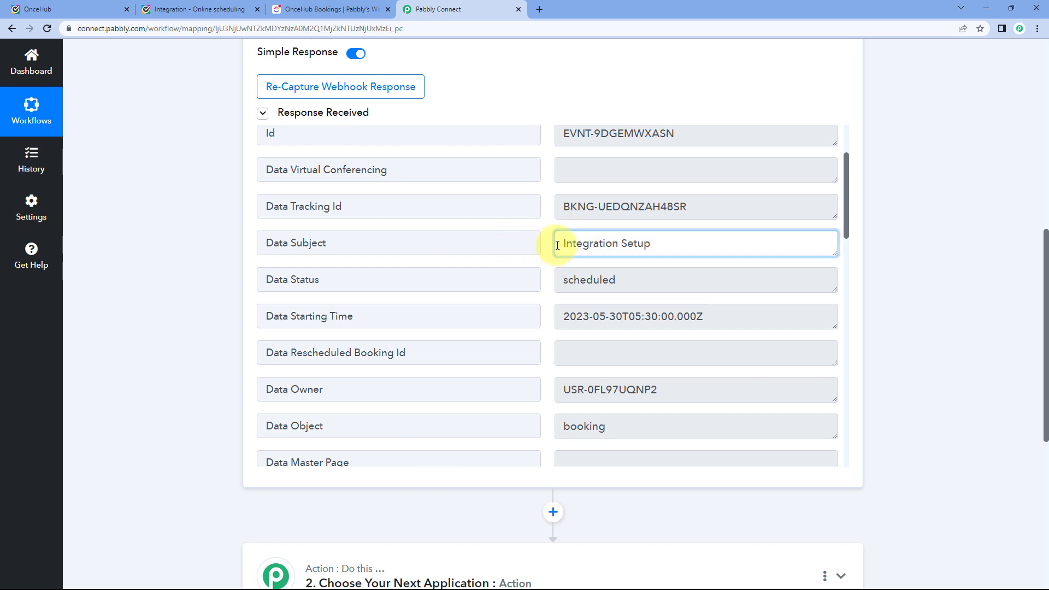
left_click_drag(557, 245, 663, 243)
left_click(540, 248)
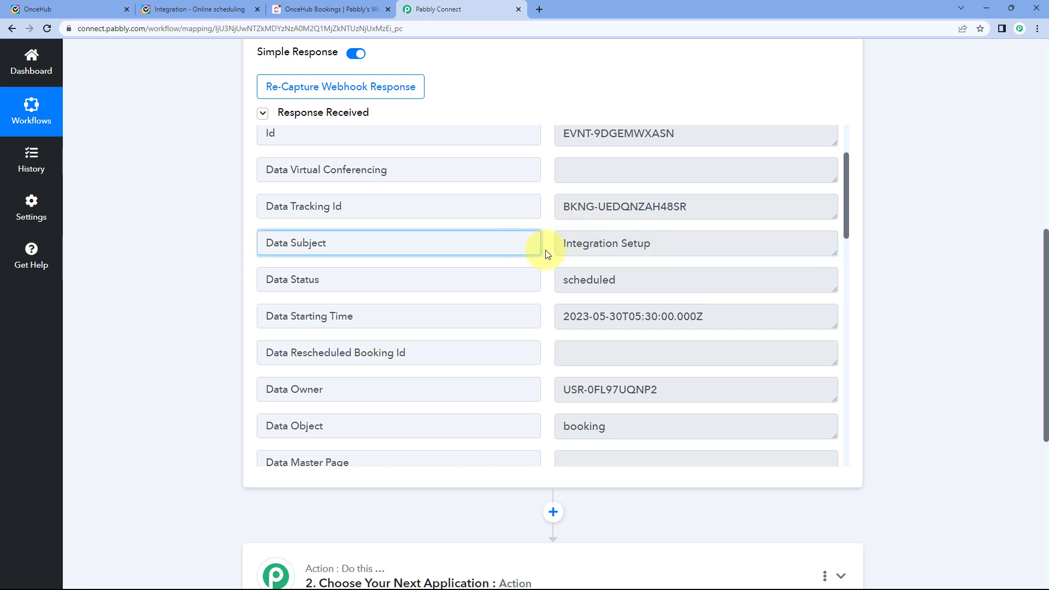
left_click(550, 243)
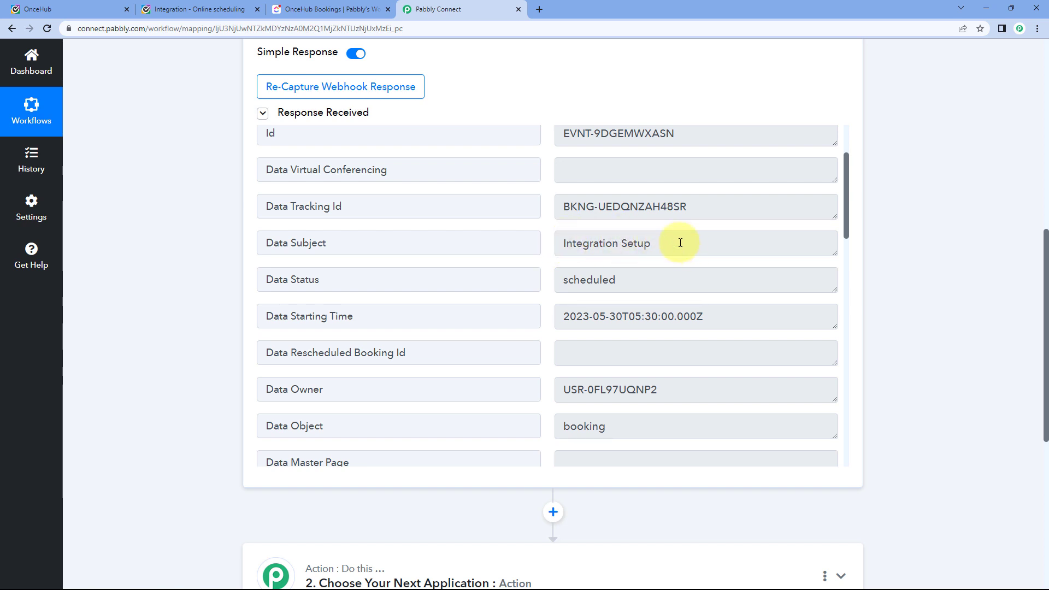
Locate the Data Starting Time value and compare it with the OnceHub booking confirmation.
scroll(546, 241, "down", 2)
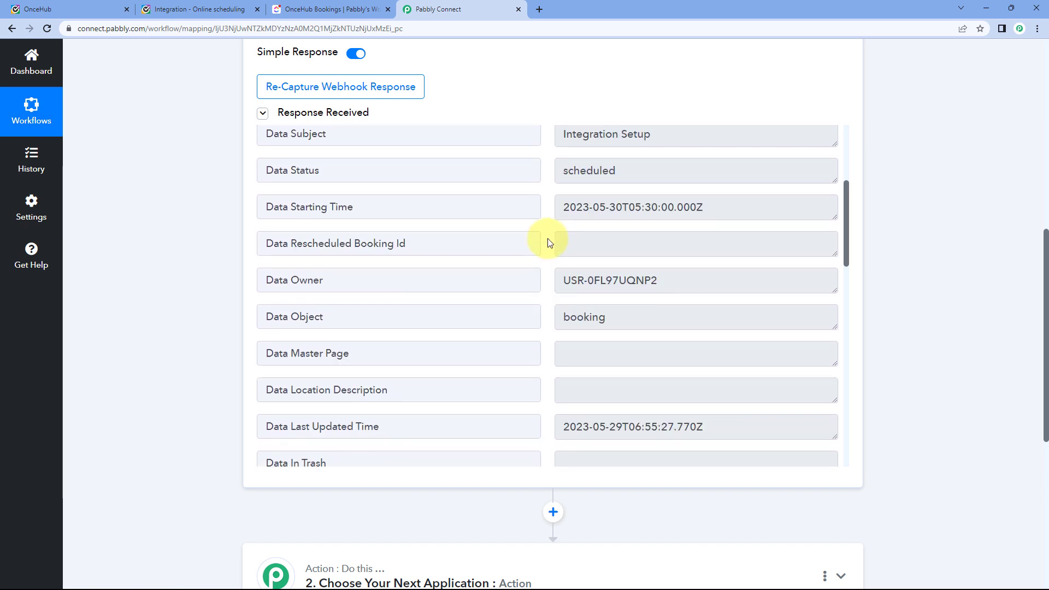
left_click_drag(565, 211, 704, 209)
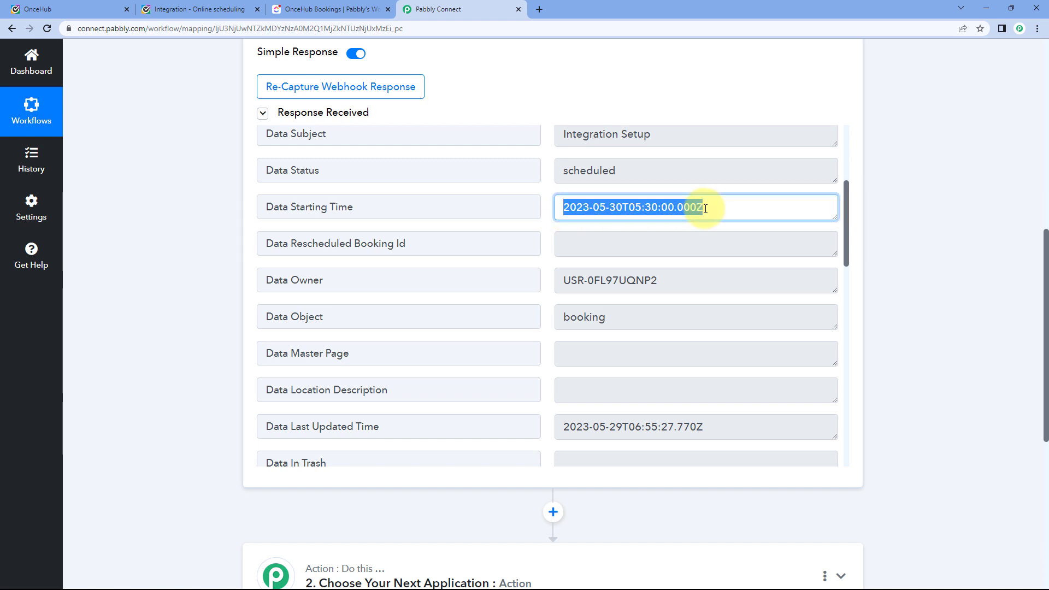
left_click(675, 207)
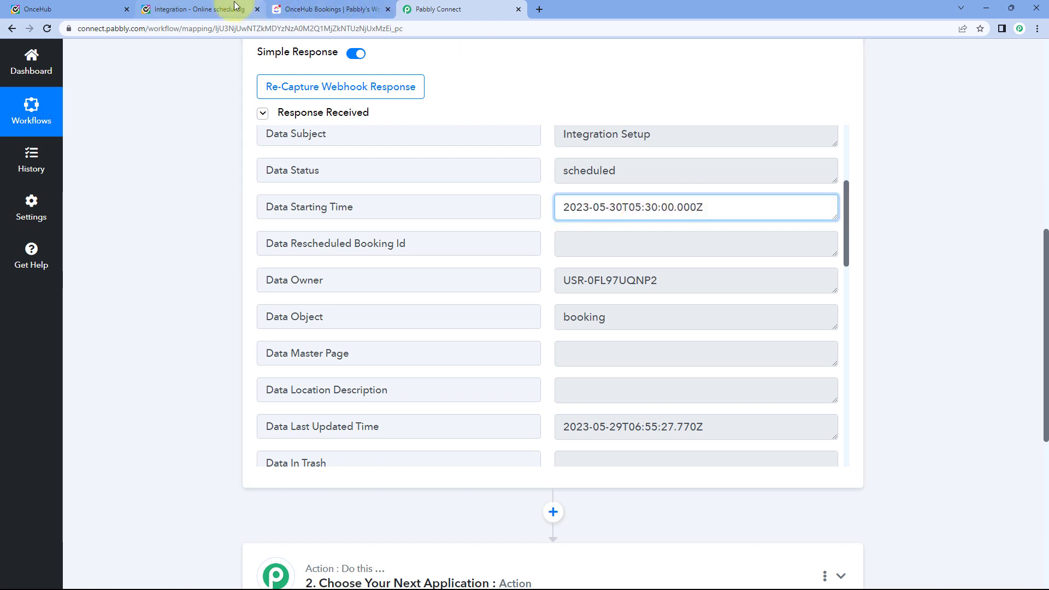
left_click(219, 8)
scroll(390, 257, "down", 1)
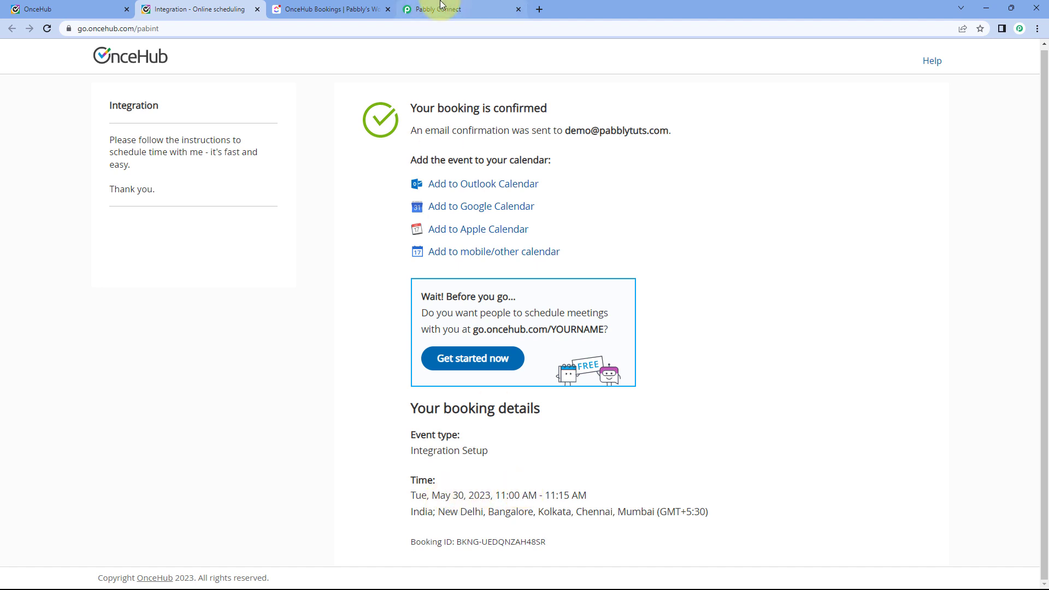
left_click(423, 7)
left_click(564, 207)
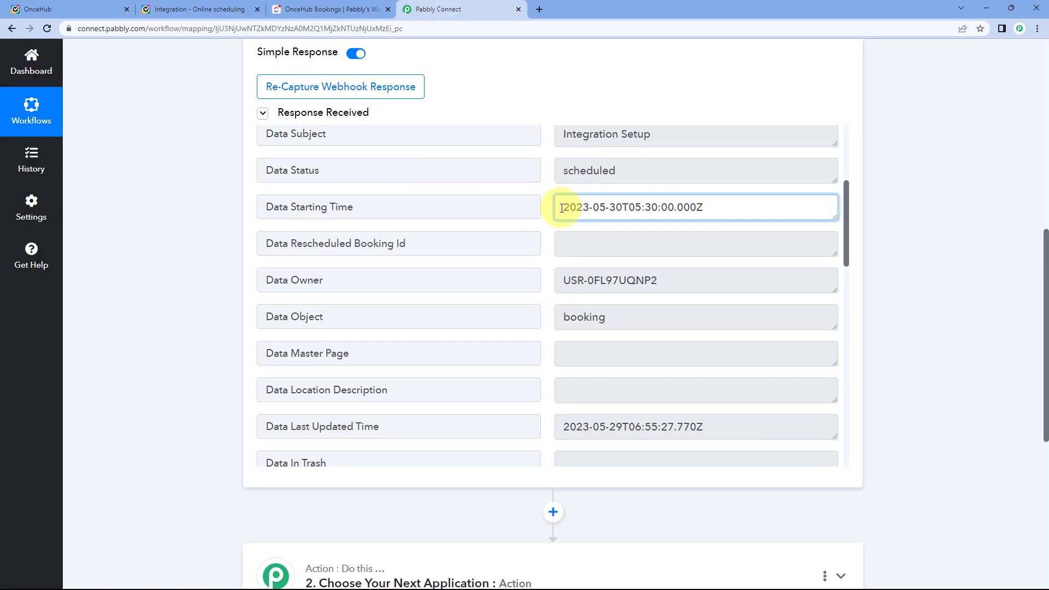
left_click_drag(563, 208, 691, 208)
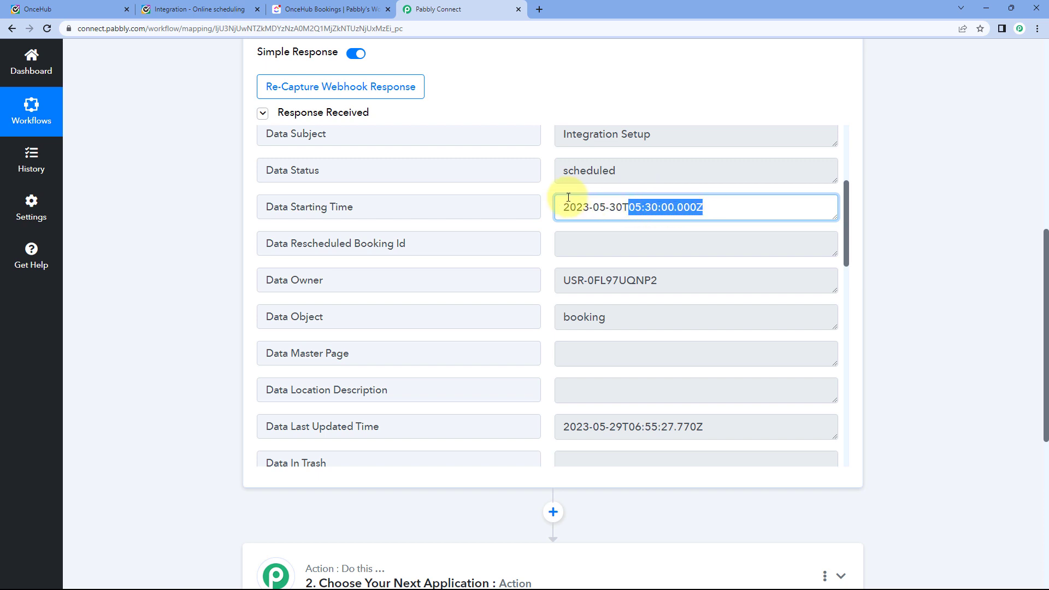
left_click(545, 192)
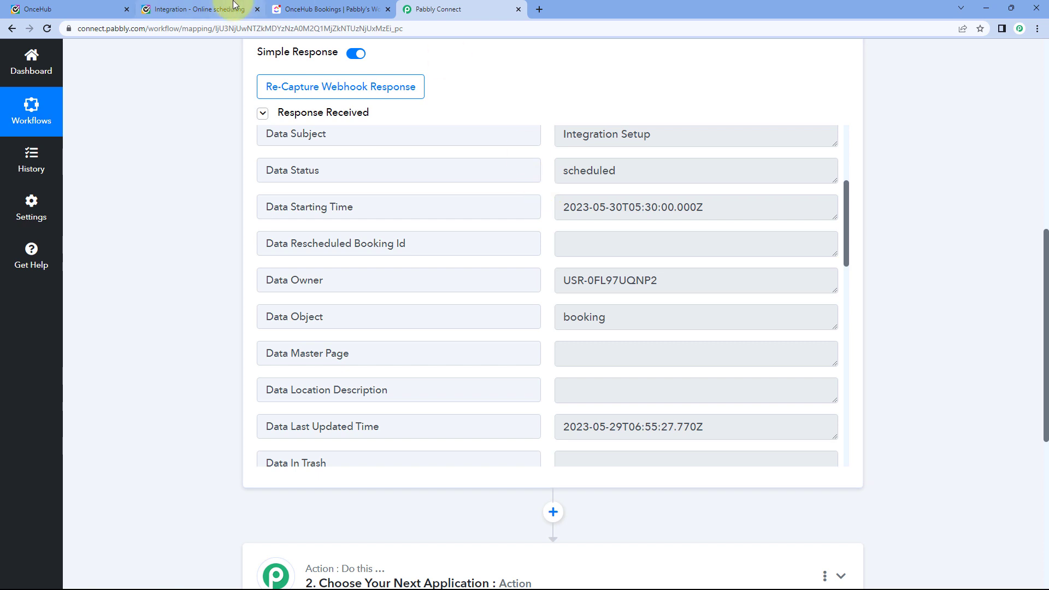
Confirm the booking's time zone and that 2023-05-30T05:30:00.000Z equals 11:00 AM IST.
left_click(218, 9)
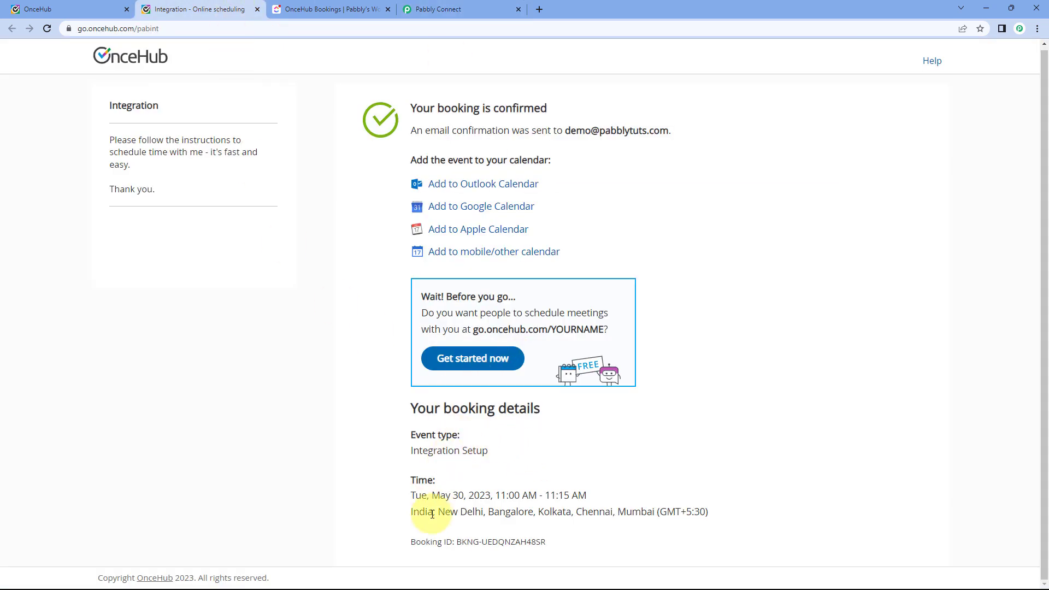
left_click_drag(404, 514, 431, 516)
left_click(495, 471)
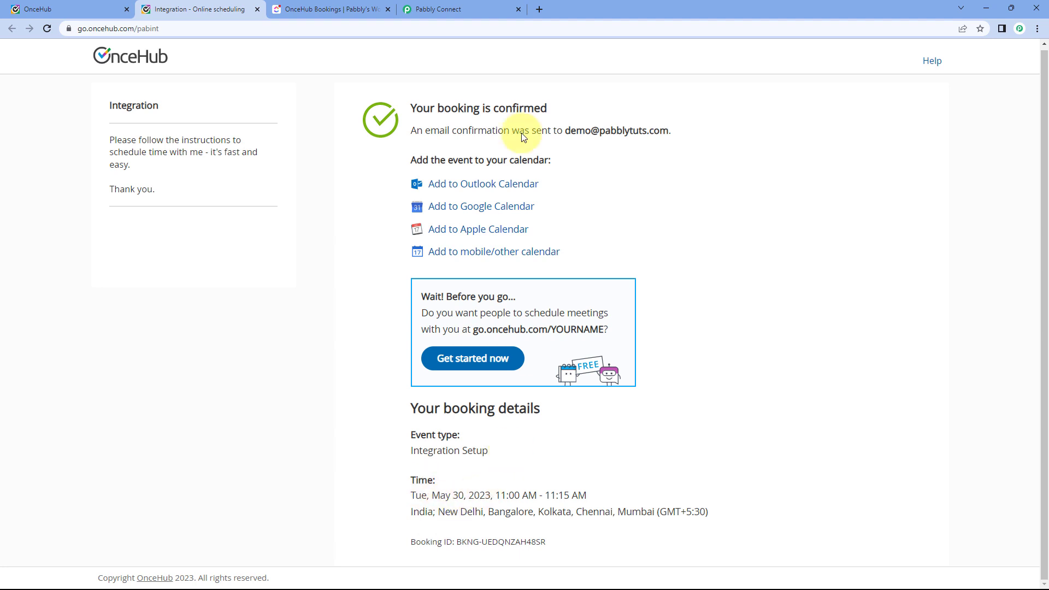
left_click(454, 1)
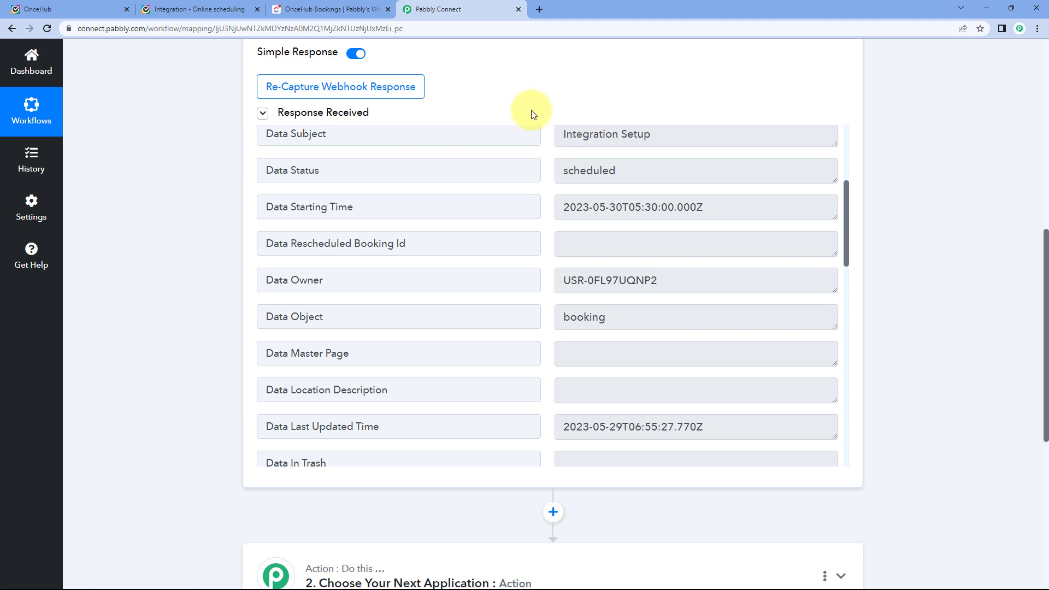
left_click_drag(562, 209, 699, 203)
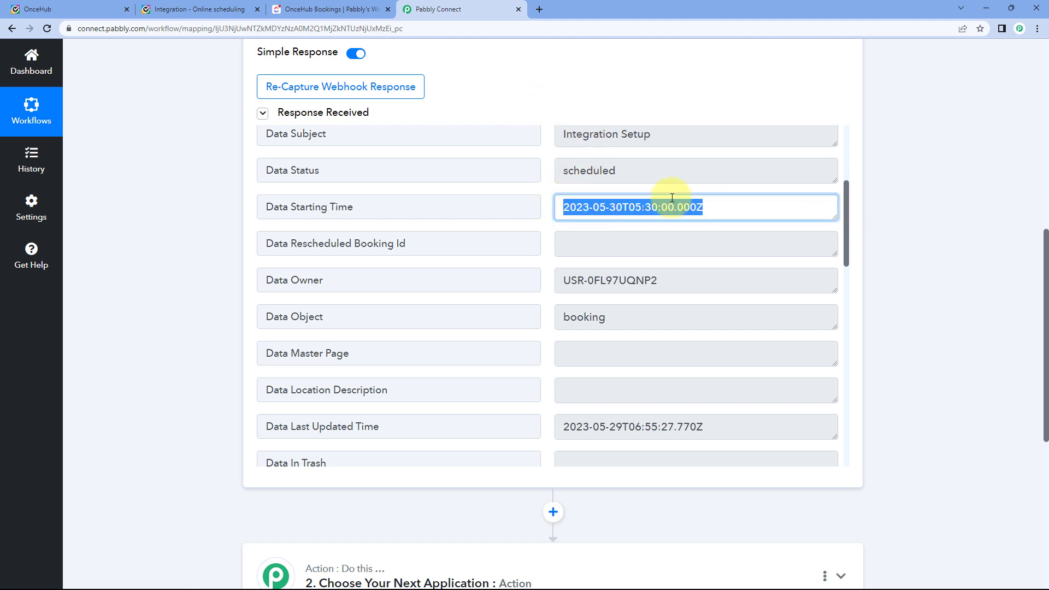
left_click(552, 196)
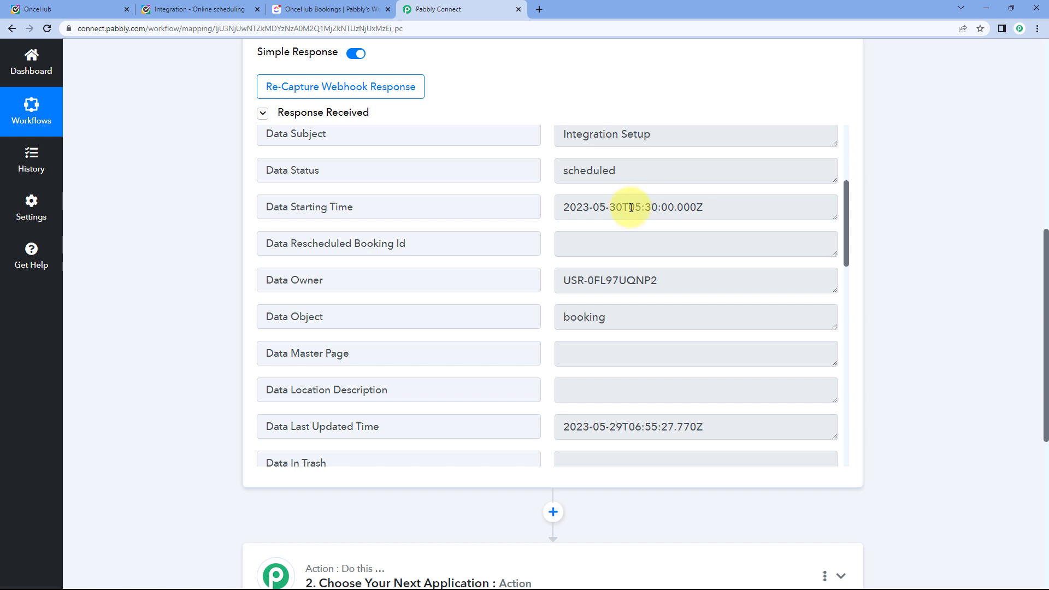
left_click_drag(629, 212, 704, 211)
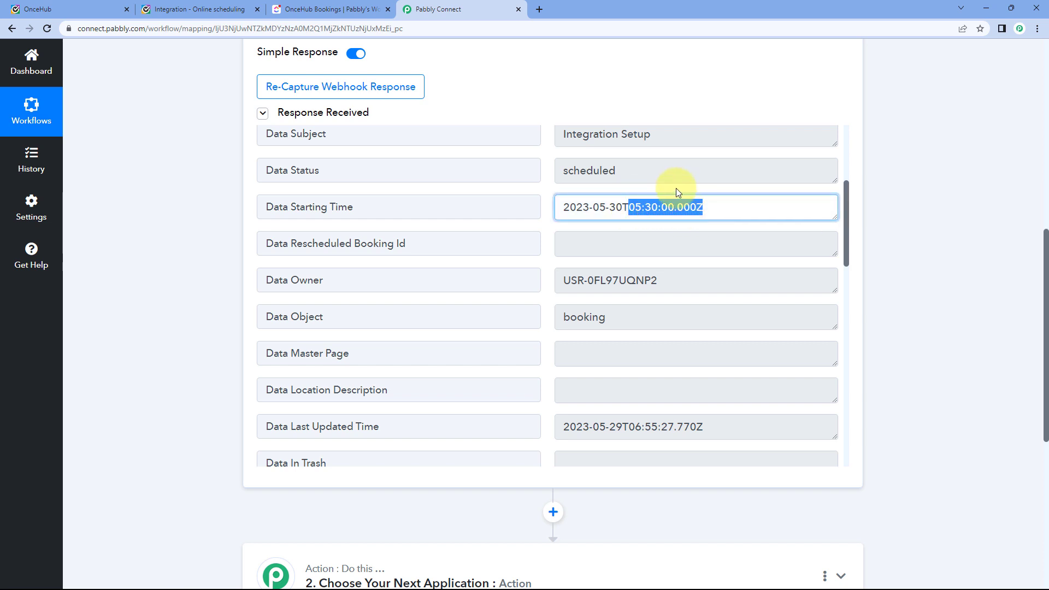
left_click(661, 186)
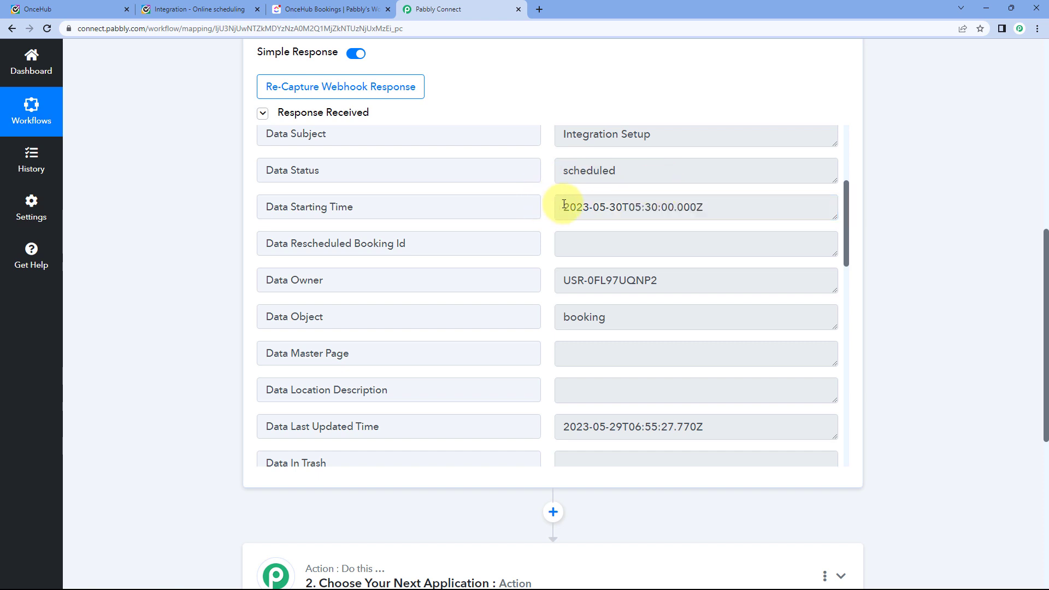
left_click_drag(563, 206, 702, 206)
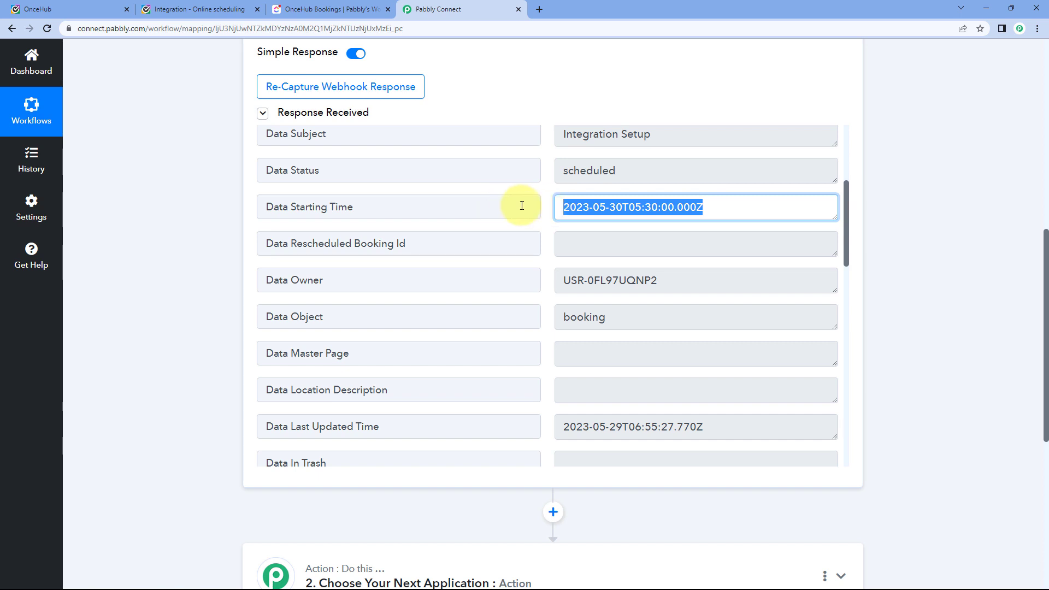
left_click(574, 206)
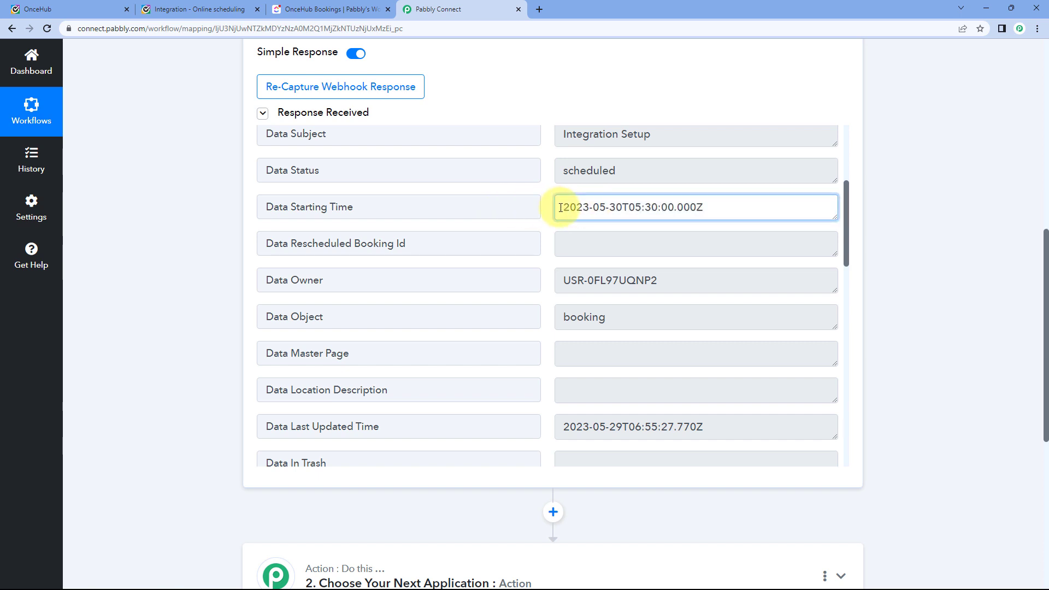
left_click_drag(561, 208, 703, 204)
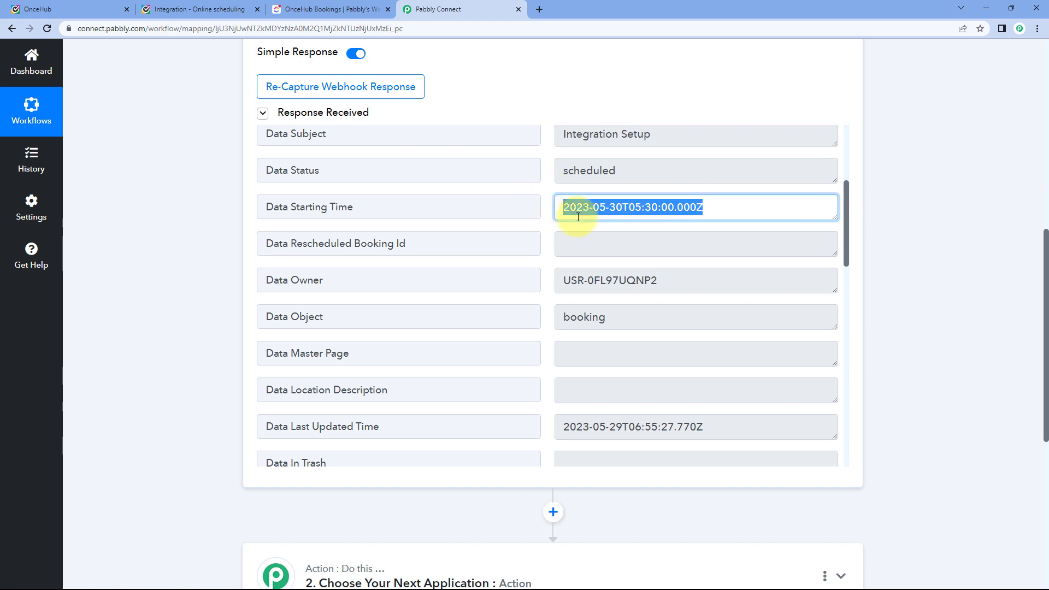
scroll(560, 218, "down", 4)
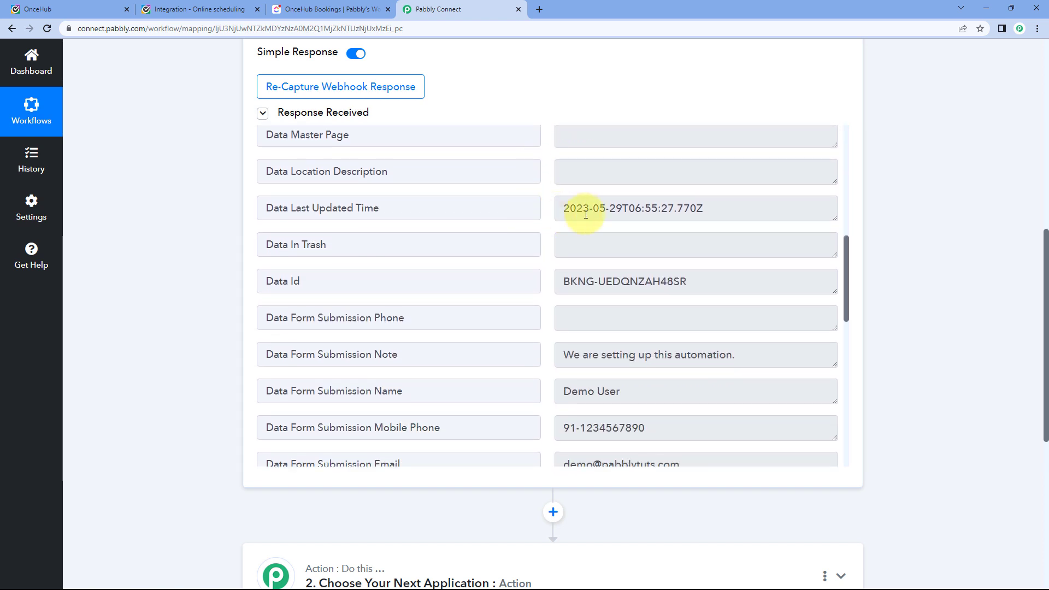
scroll(571, 218, "down", 1)
left_click_drag(565, 226, 710, 228)
left_click(541, 246)
scroll(547, 248, "down", 1)
scroll(545, 249, "down", 1)
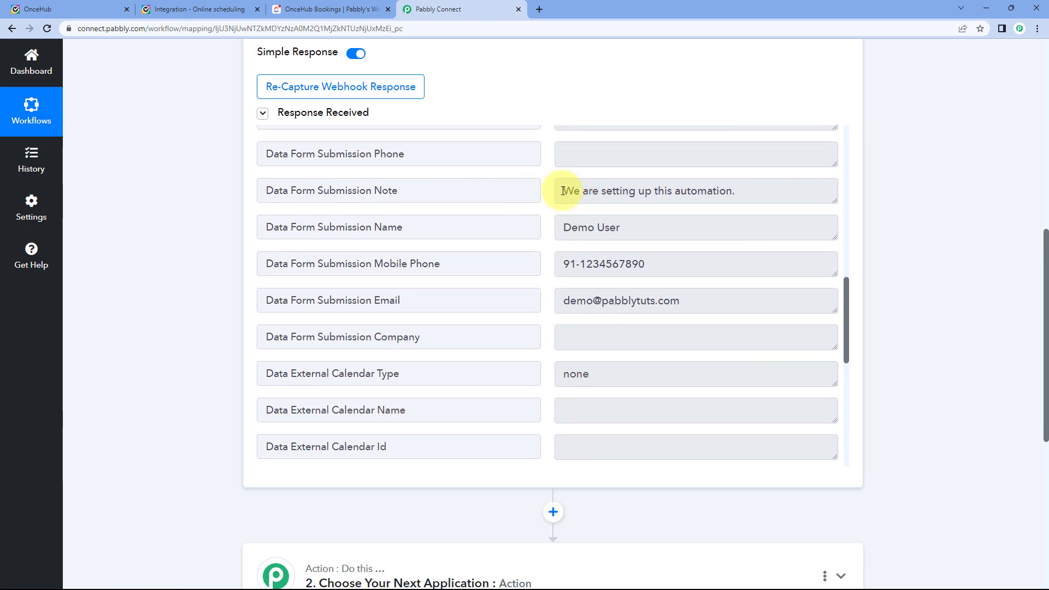
left_click_drag(561, 191, 739, 191)
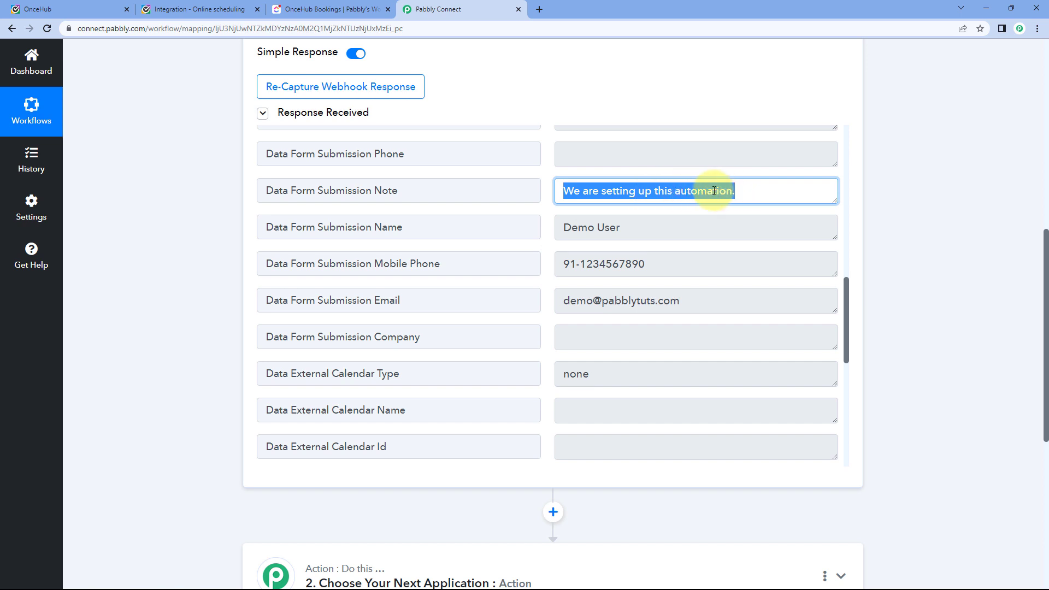
left_click(239, 10)
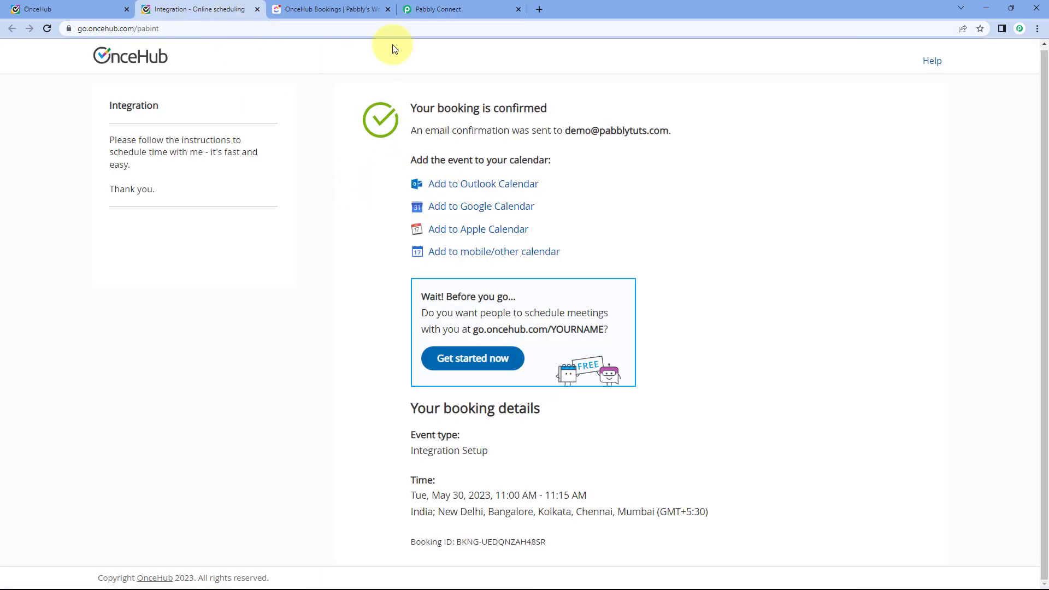
left_click(447, 8)
left_click_drag(622, 228, 545, 229)
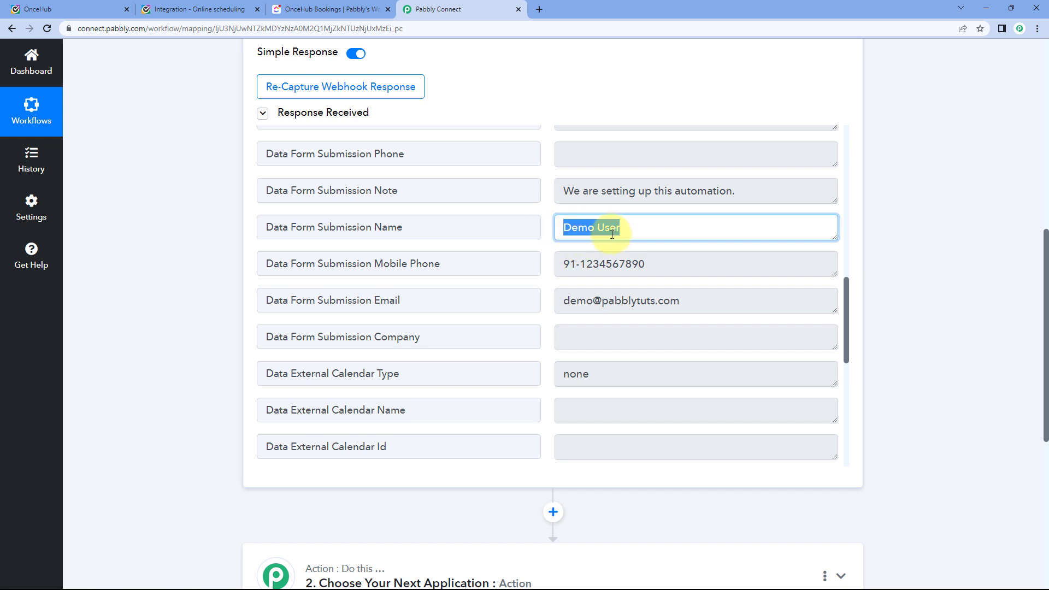
left_click_drag(668, 264, 562, 265)
left_click_drag(559, 305, 683, 301)
left_click(544, 268)
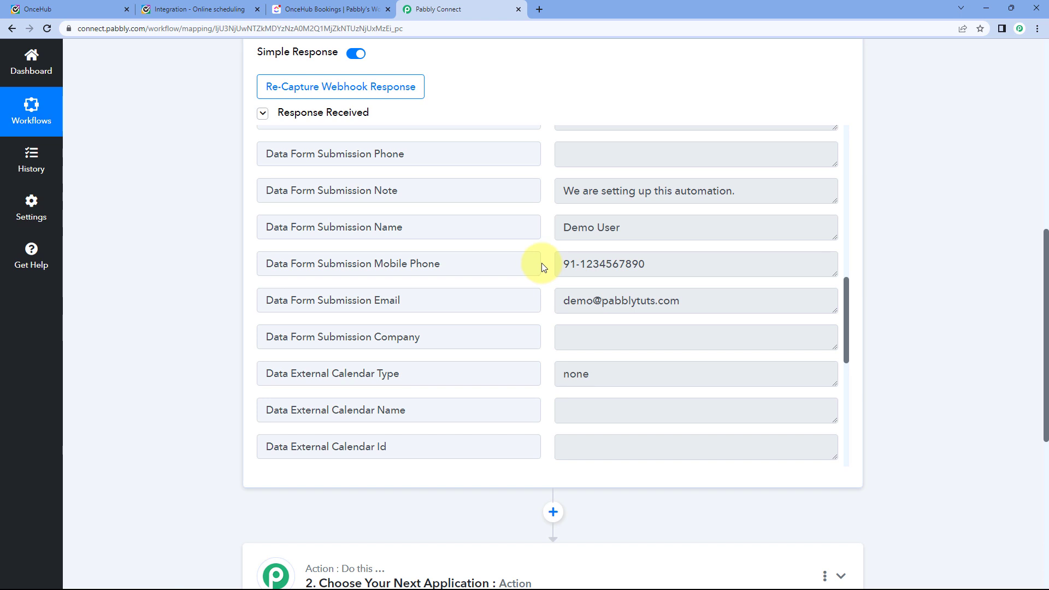
scroll(545, 221, "down", 1)
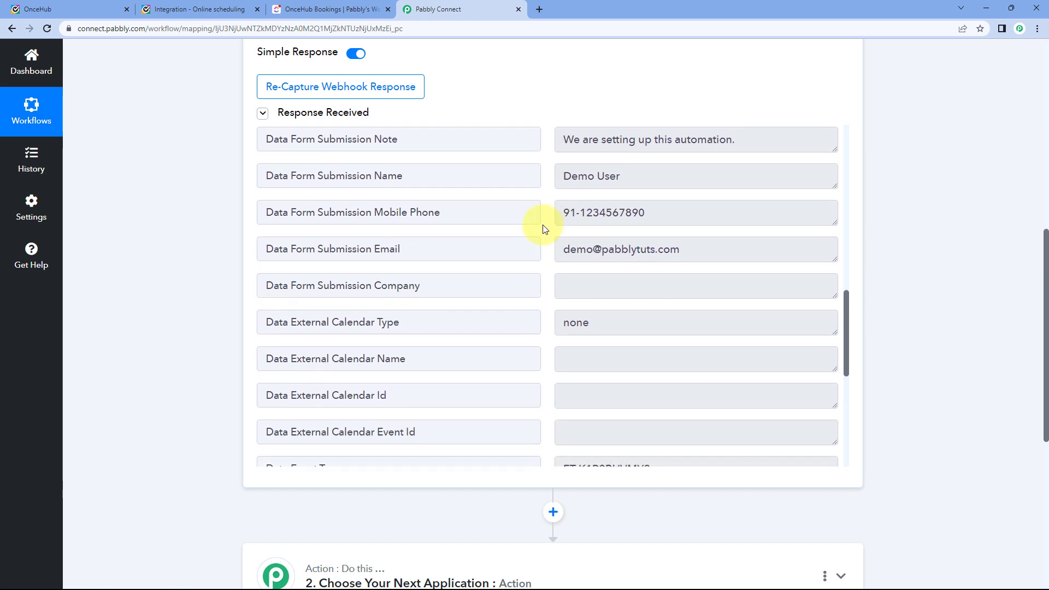
scroll(545, 226, "down", 8)
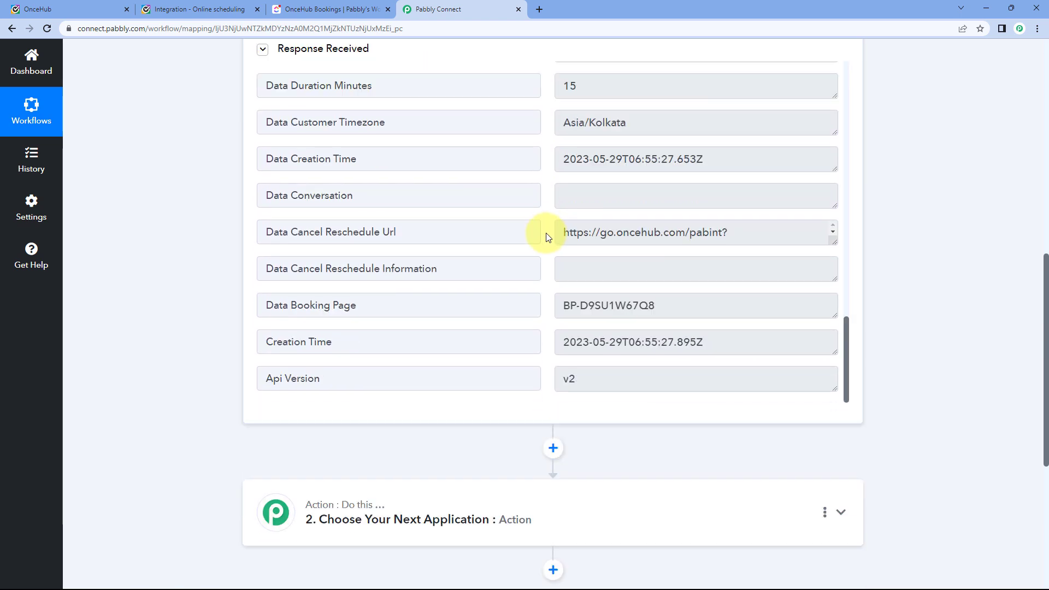
scroll(548, 236, "down", 2)
scroll(543, 307, "up", 7)
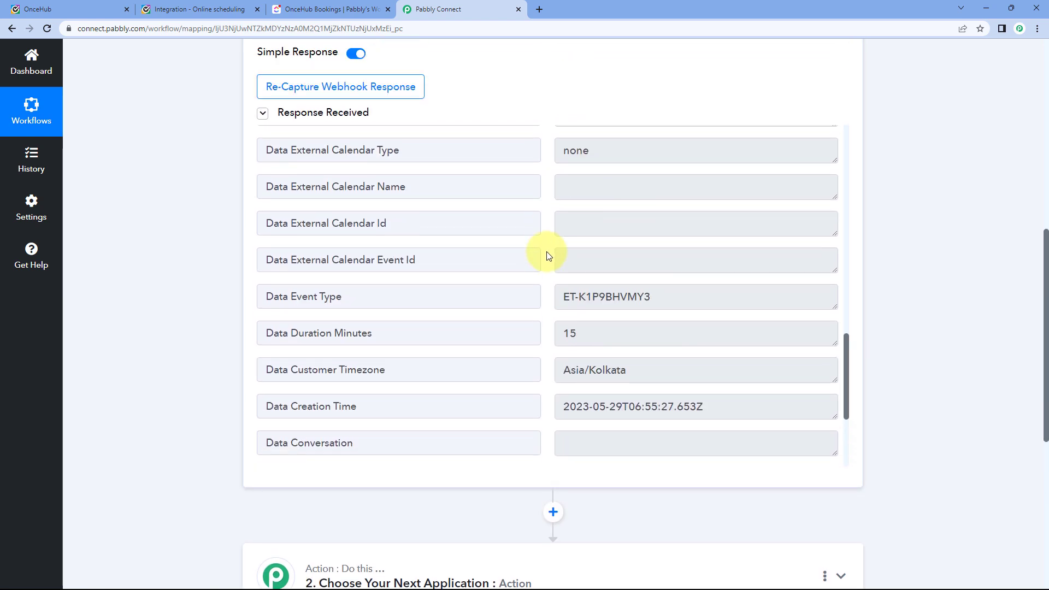
scroll(545, 253, "up", 5)
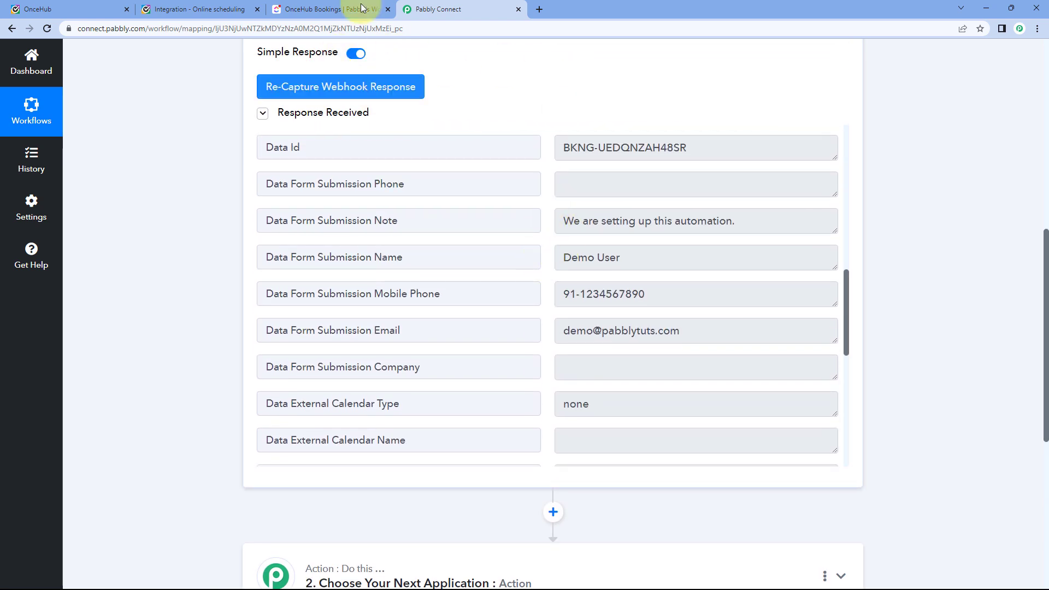
left_click(236, 9)
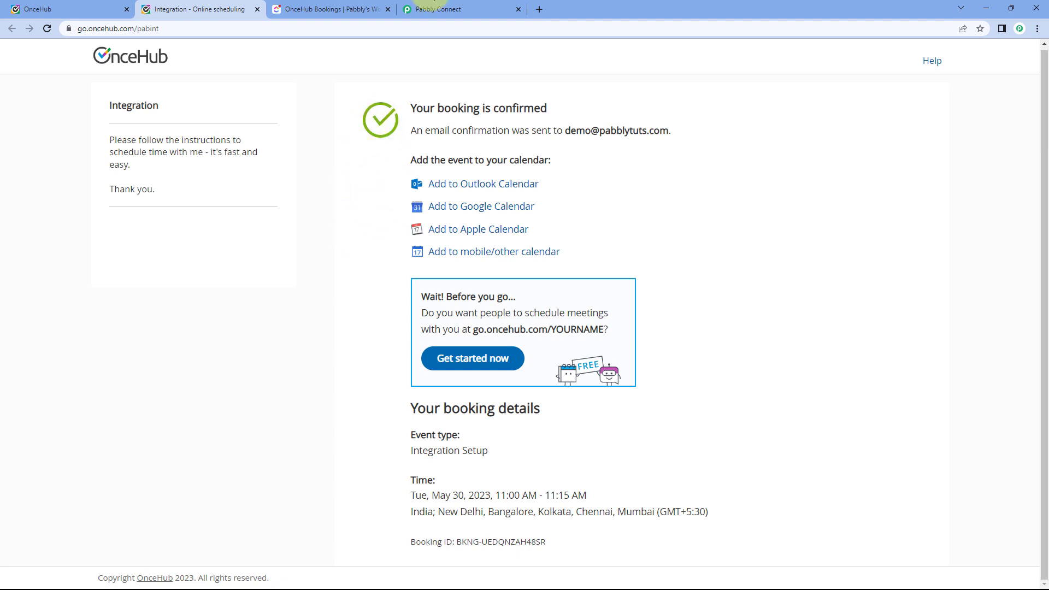
left_click(440, 8)
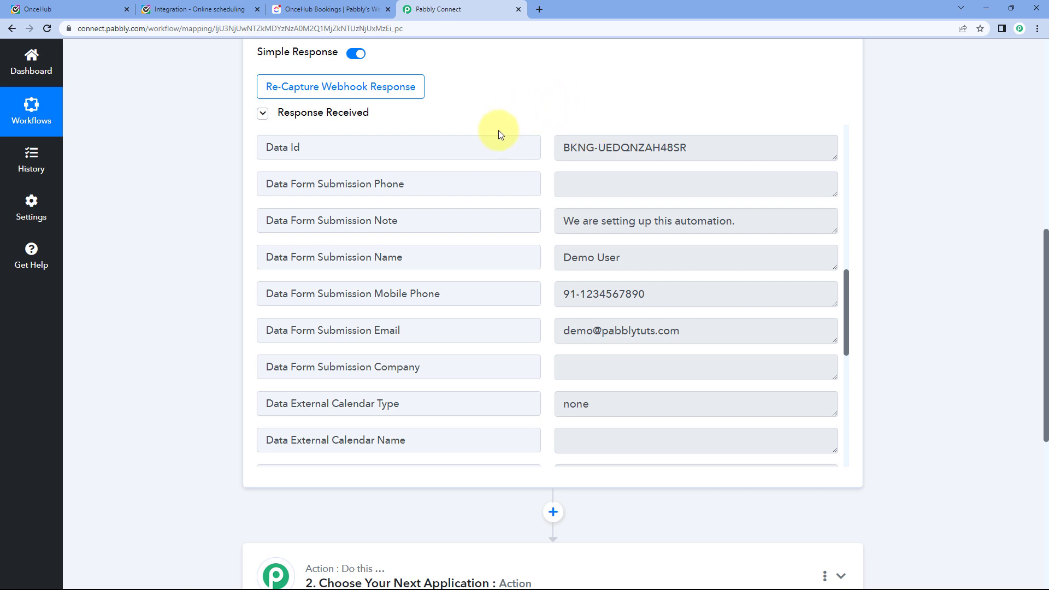
scroll(193, 228, "down", 1)
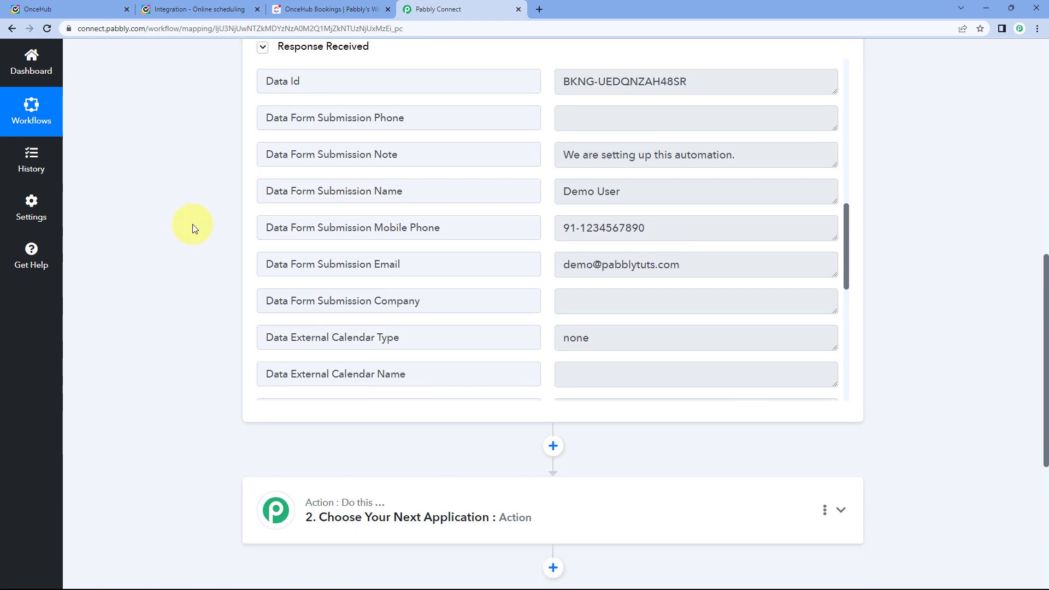
scroll(192, 229, "down", 2)
scroll(552, 153, "up", 2)
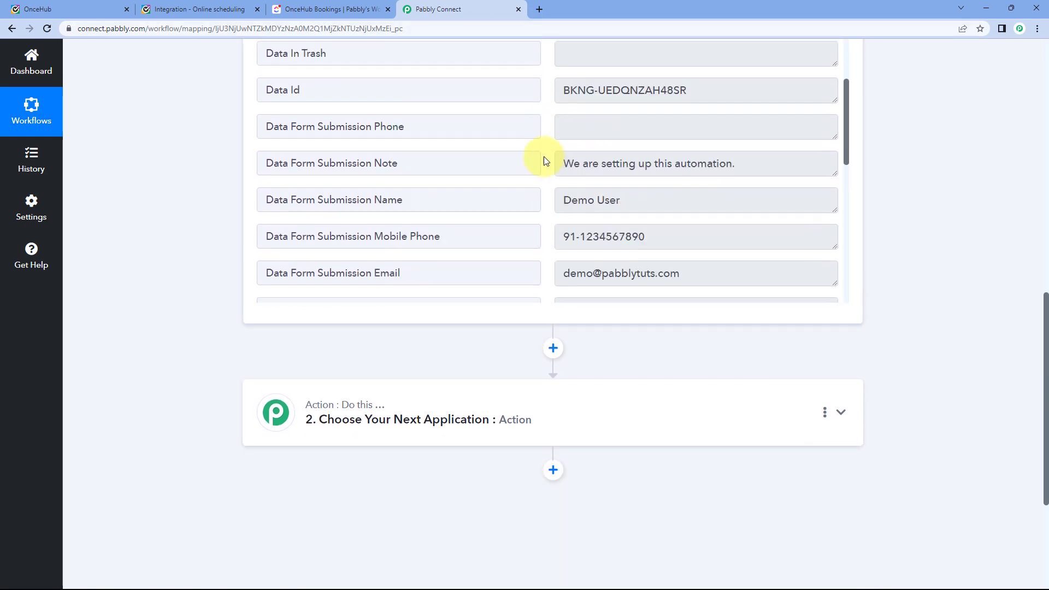
scroll(547, 161, "up", 1)
scroll(917, 210, "down", 1)
scroll(644, 166, "up", 1)
scroll(529, 160, "down", 2)
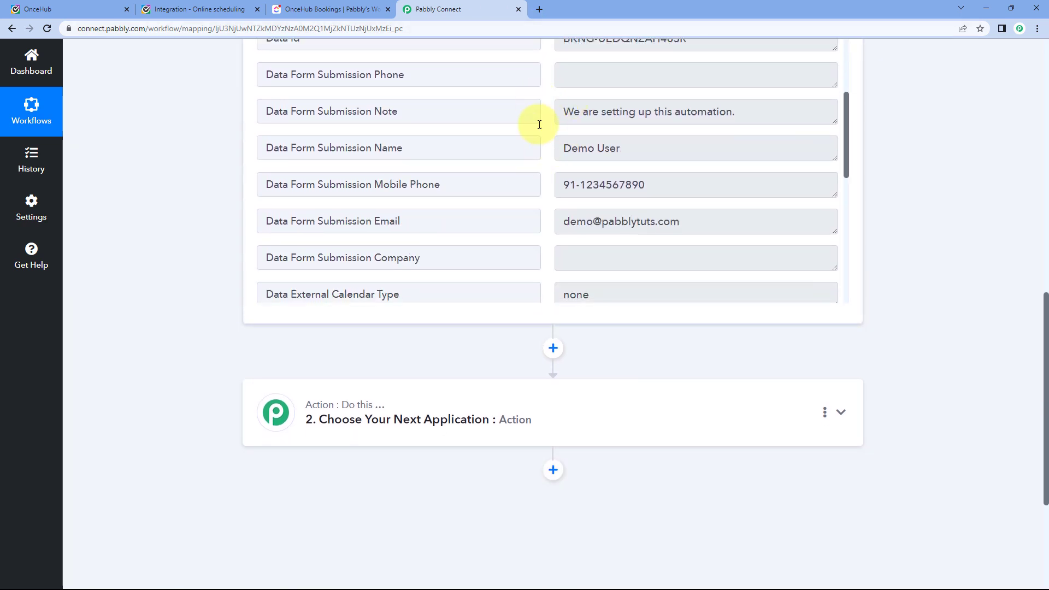
scroll(213, 189, "down", 3)
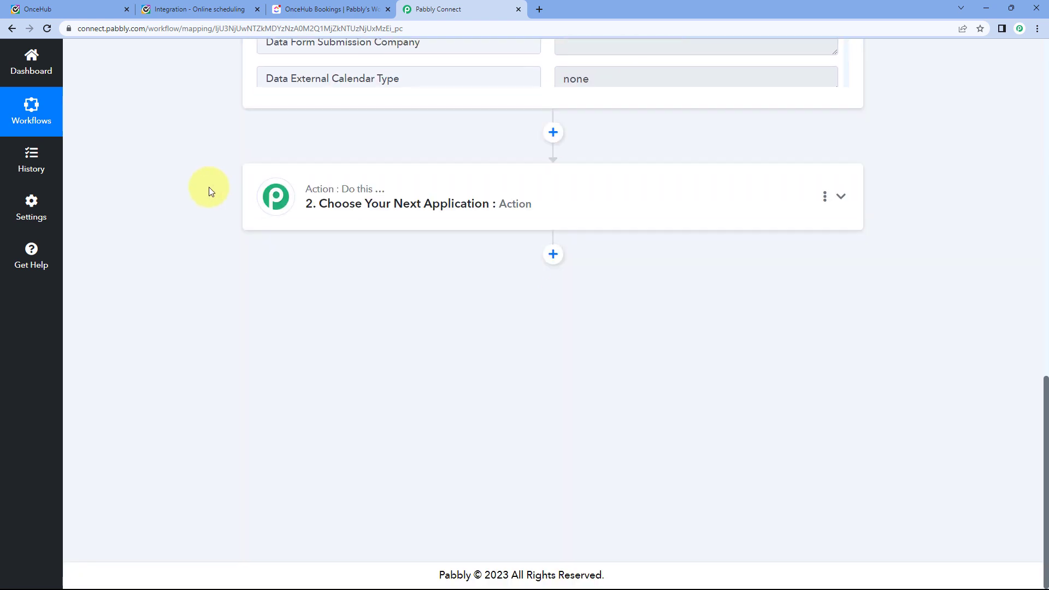
Expand the action step and select ClickUp as its app.
left_click(403, 195)
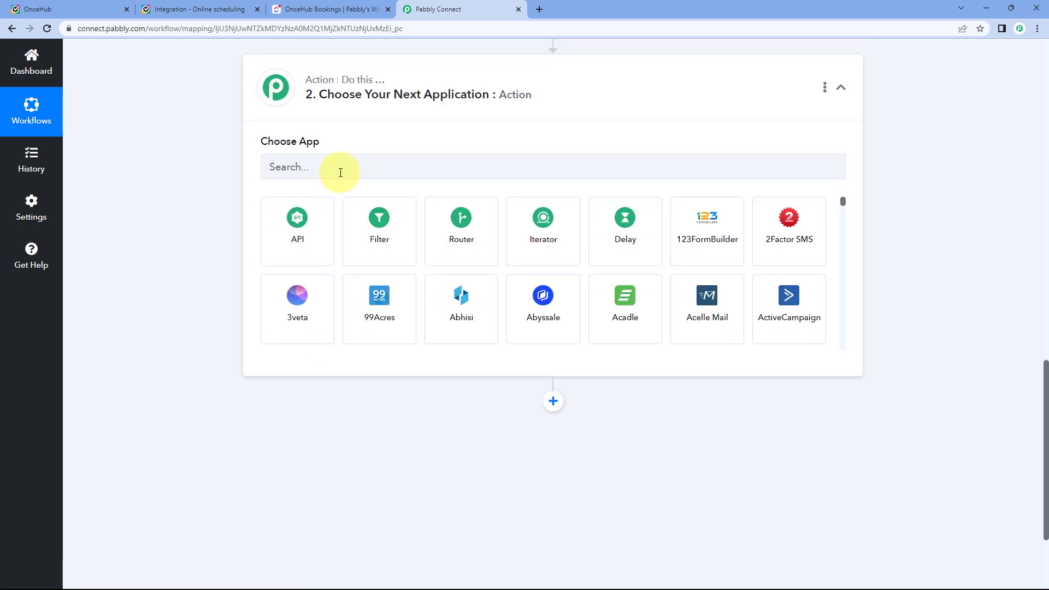
left_click(341, 173)
type("i")
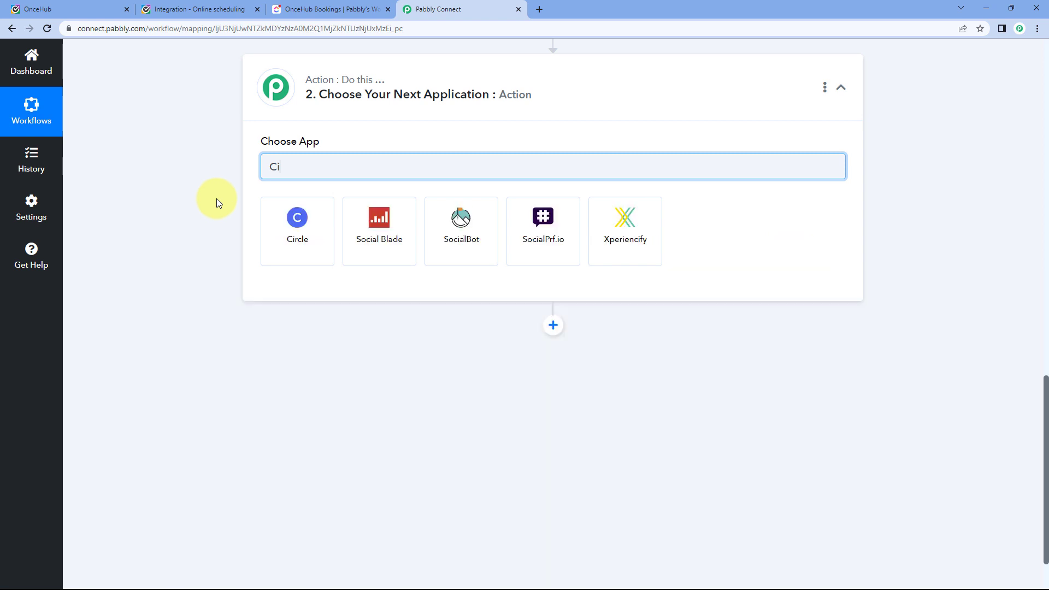
key("BackSpace")
type("lickUp")
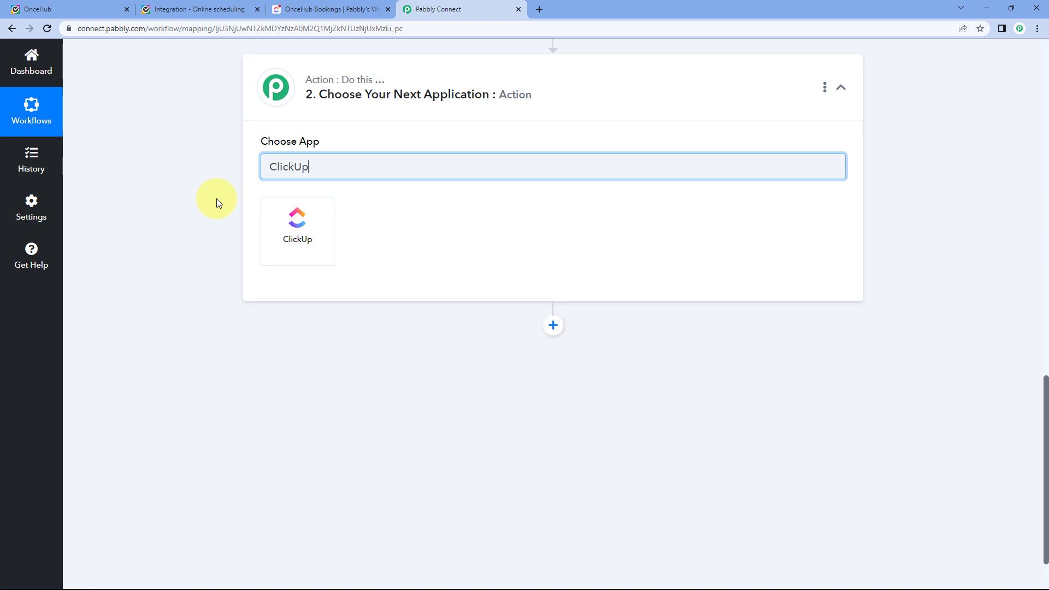
left_click(306, 241)
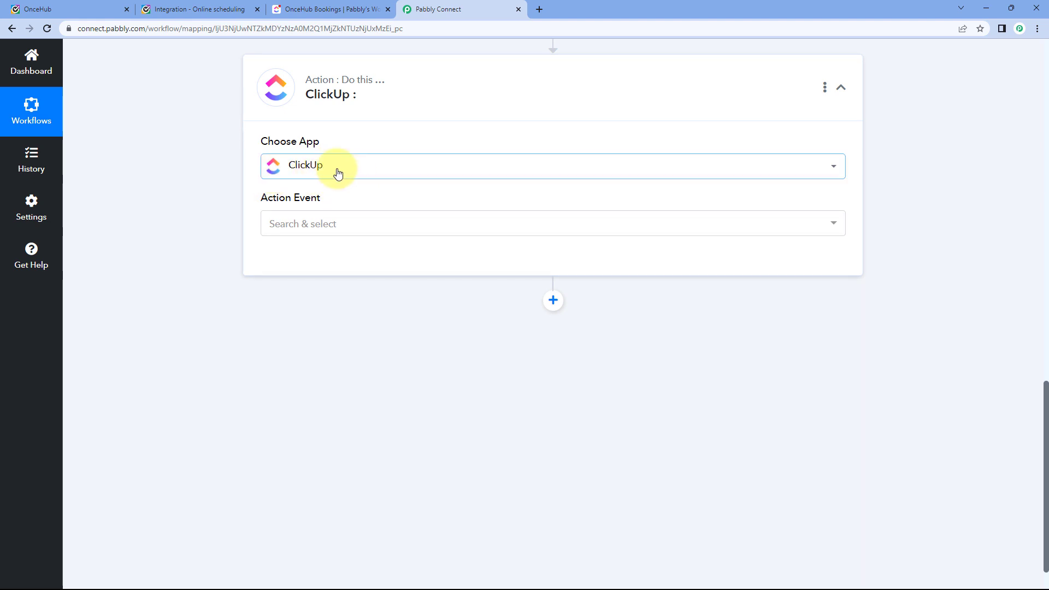
Choose Create Task as the action event, begin a new ClickUp connection, and switch to ClickUp.
left_click(346, 224)
scroll(211, 230, "down", 1)
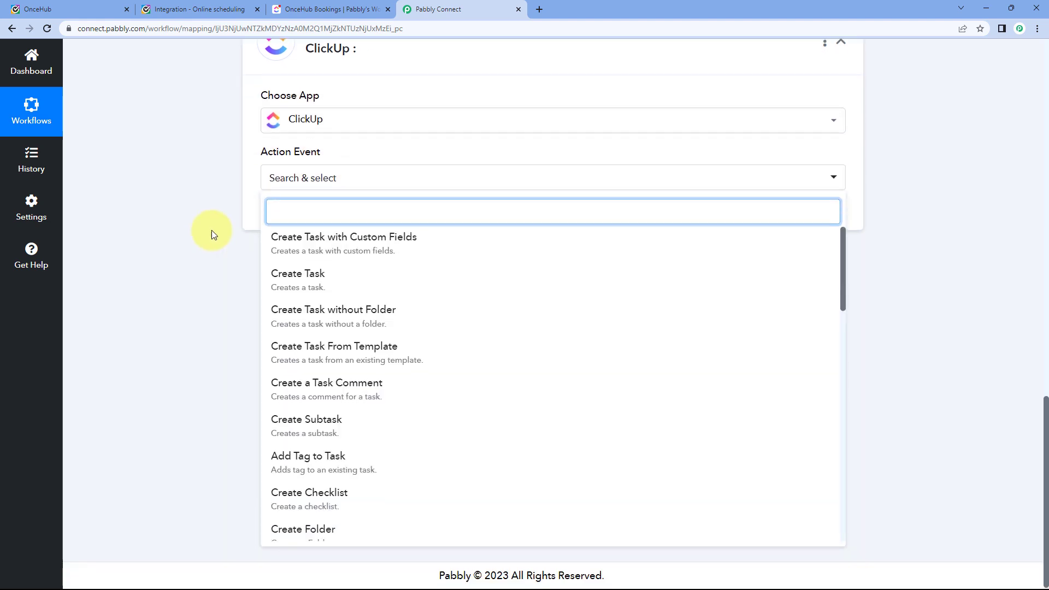
left_click(328, 281)
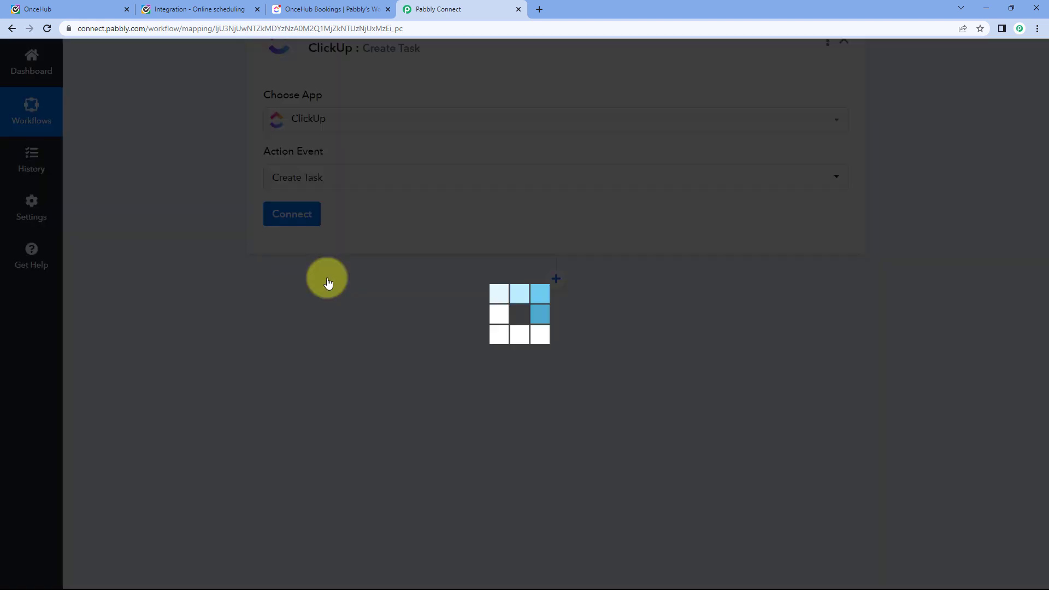
left_click(293, 276)
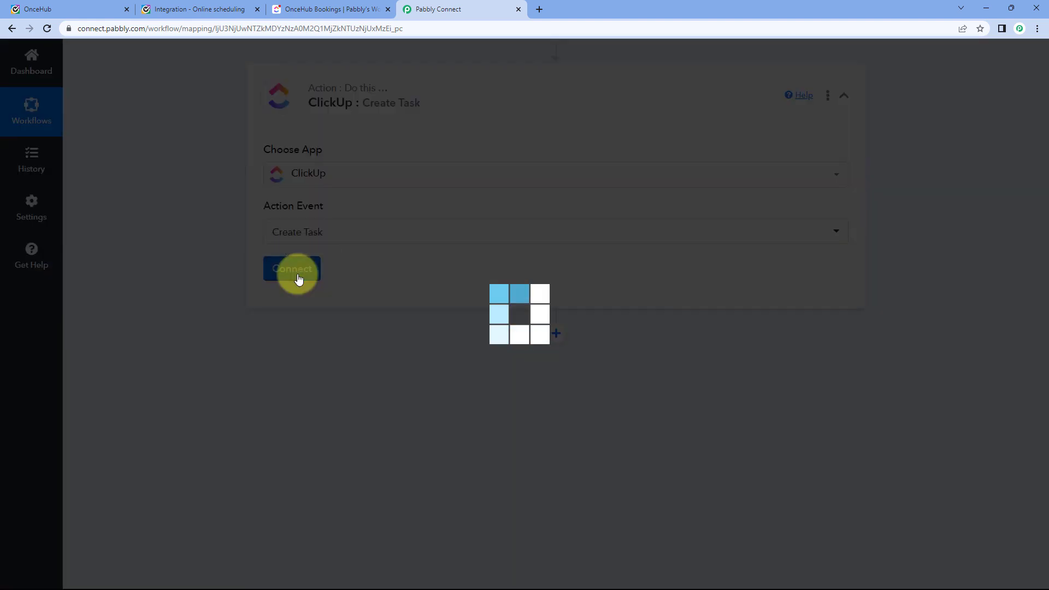
left_click(486, 175)
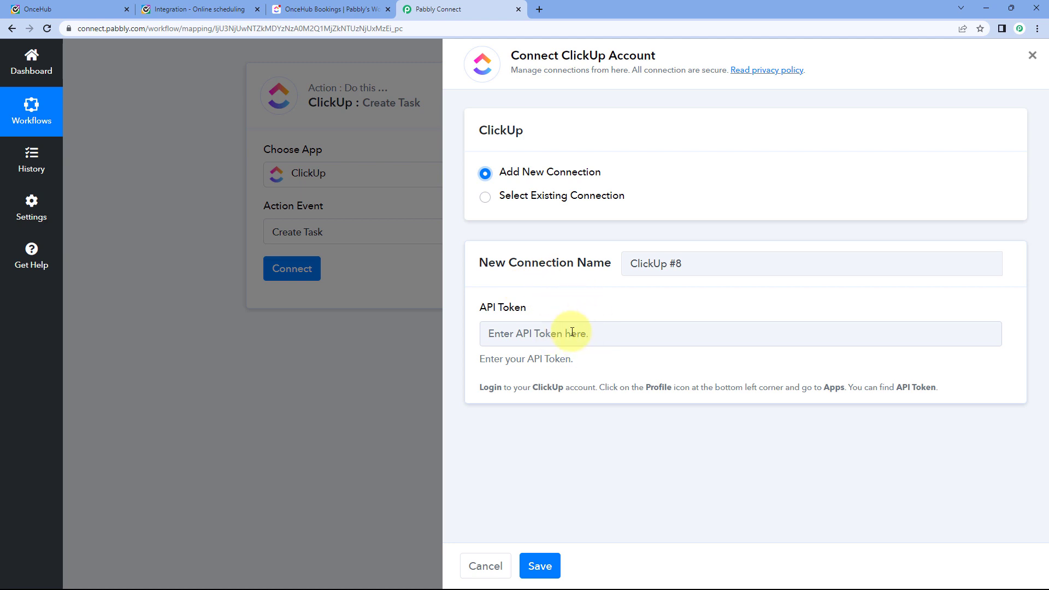
left_click(281, 7)
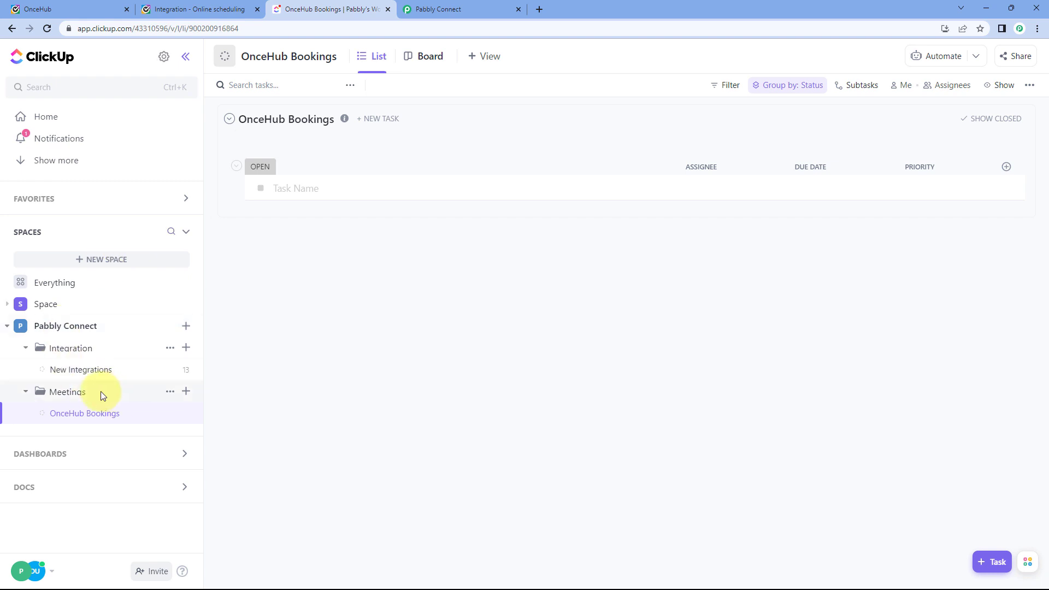
Copy the API token from ClickUp's profile Apps settings and return to Pabbly's connection form.
left_click(39, 572)
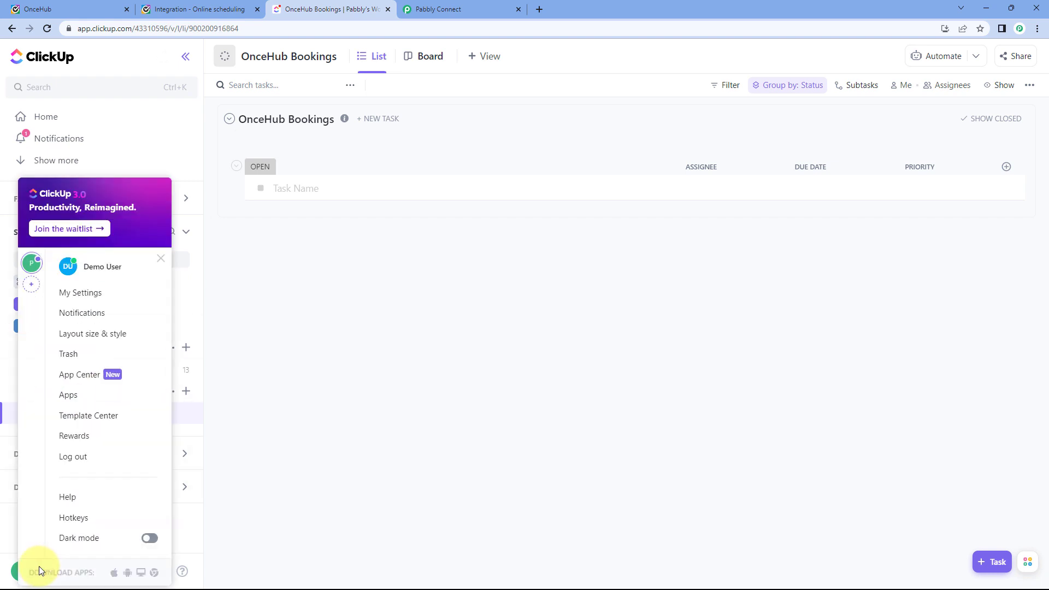
left_click(74, 399)
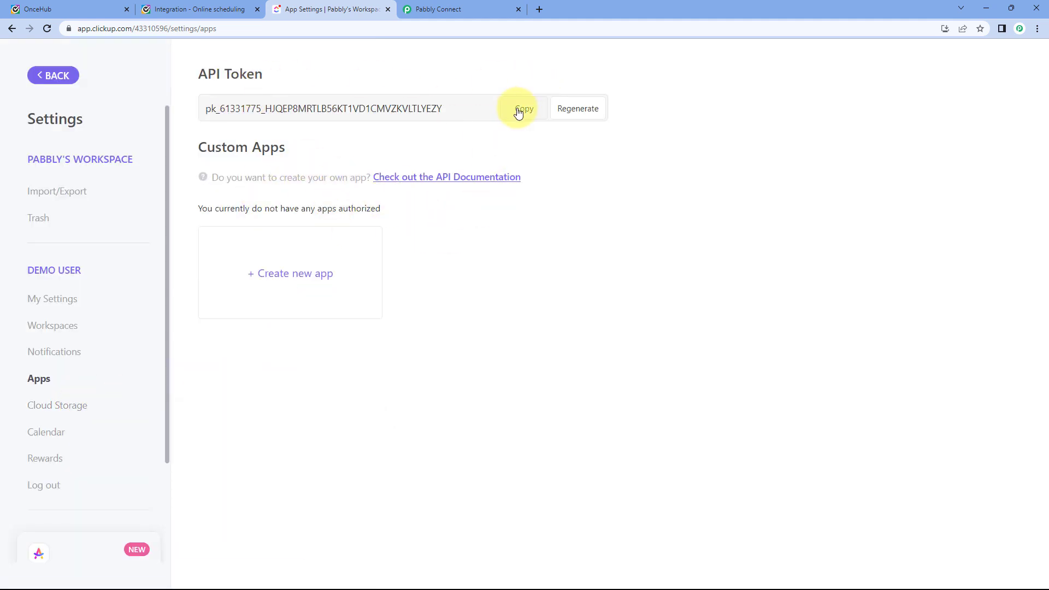
left_click(462, 8)
right_click(545, 335)
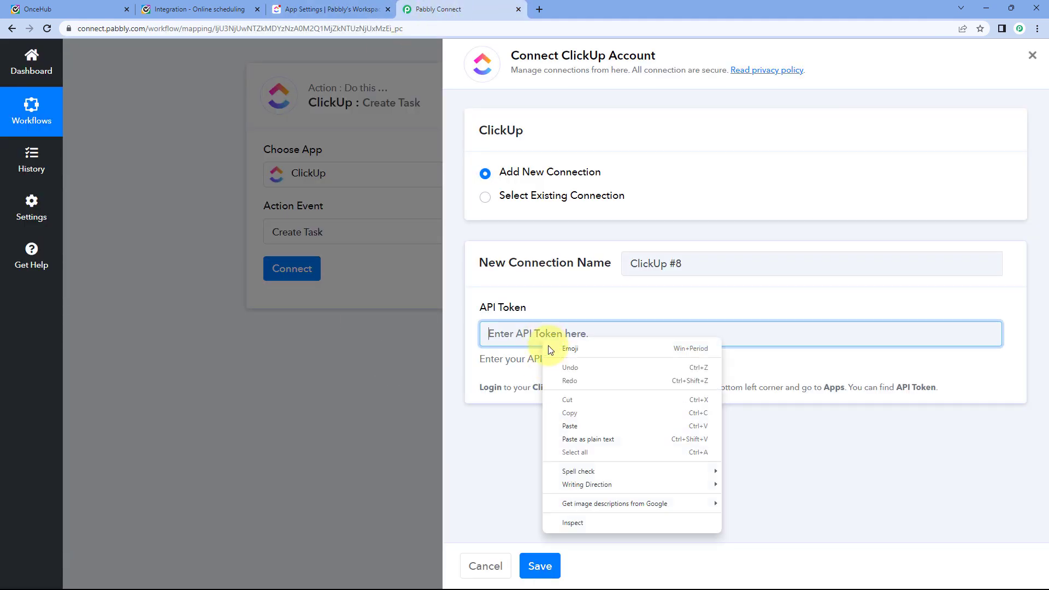
Paste the ClickUp API token and save the new ClickUp connection.
left_click(567, 431)
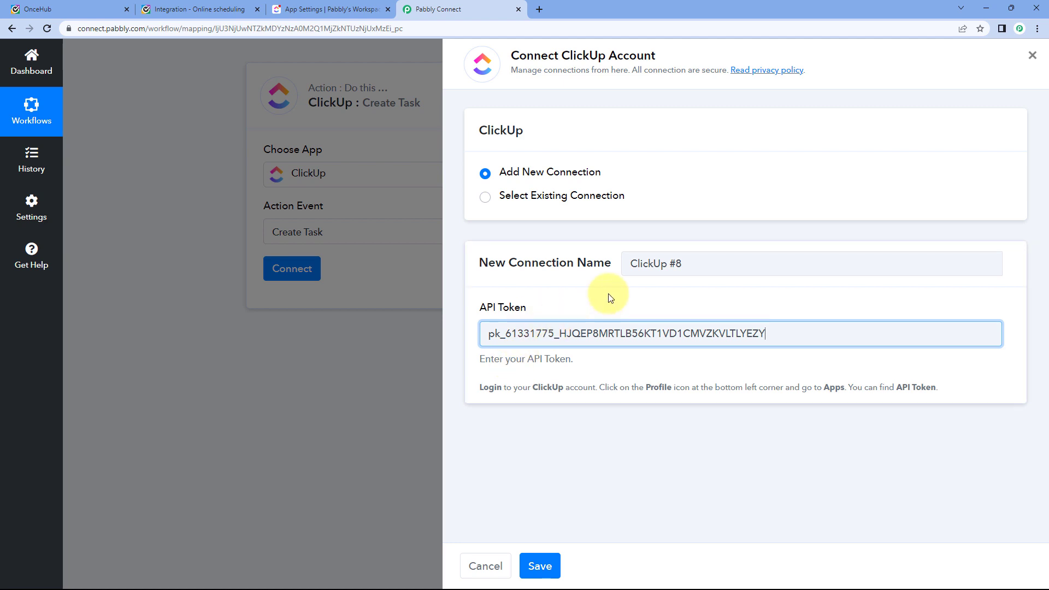
left_click(547, 566)
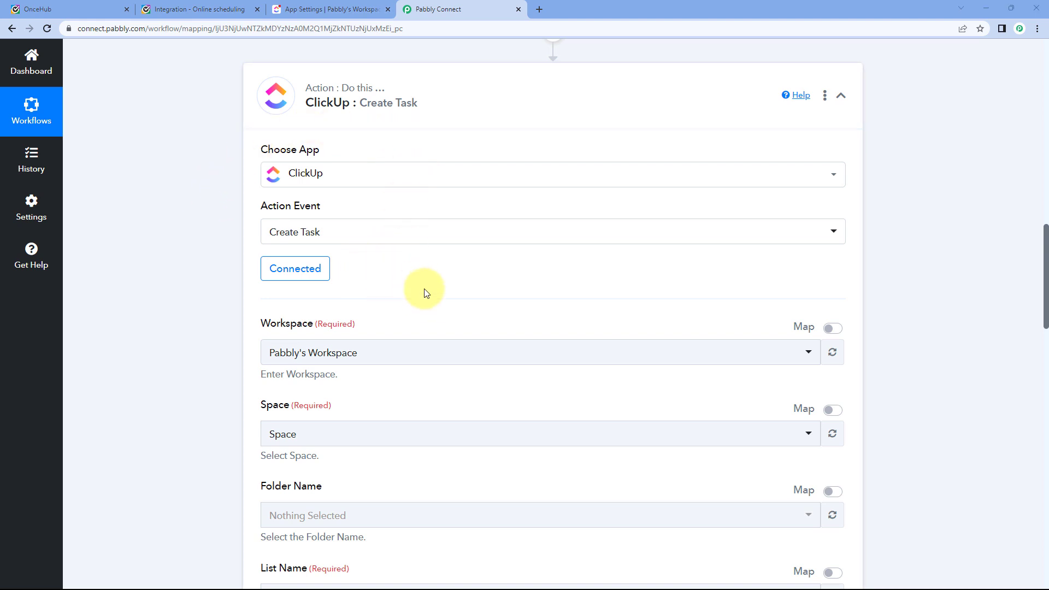
scroll(422, 284, "down", 2)
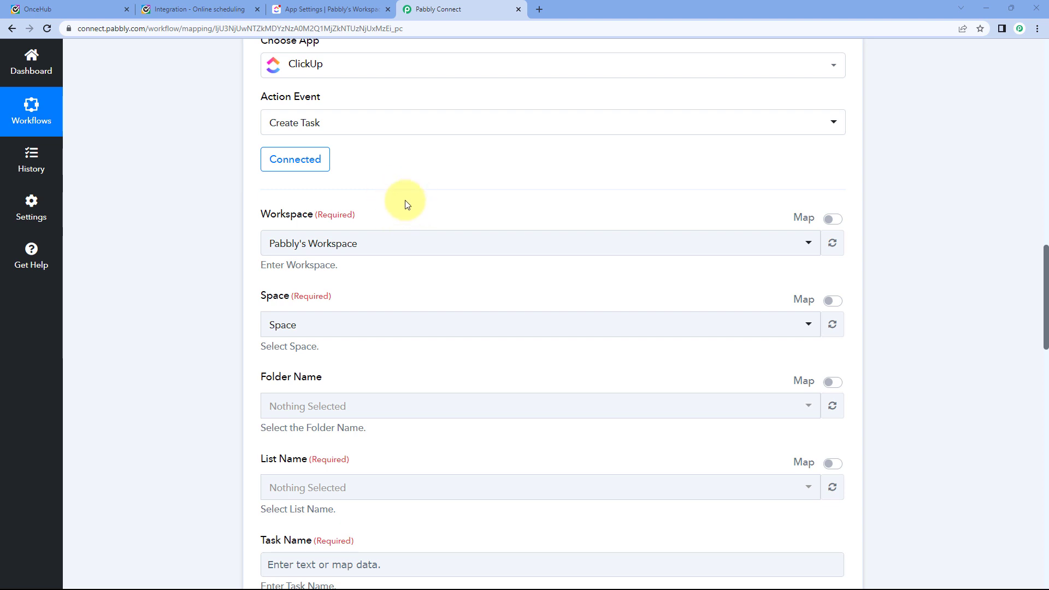
left_click(340, 8)
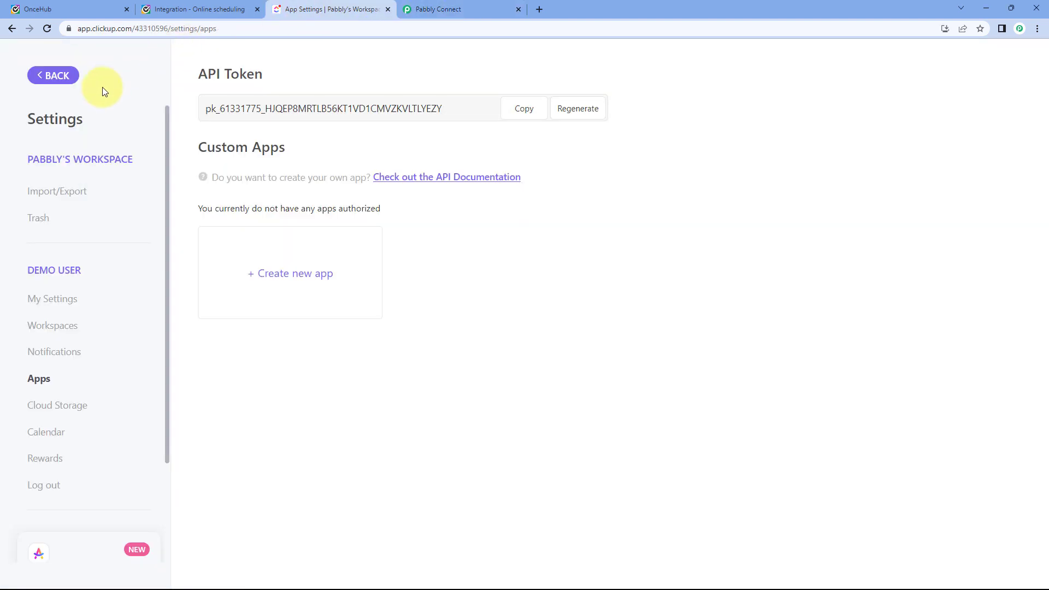
left_click(57, 75)
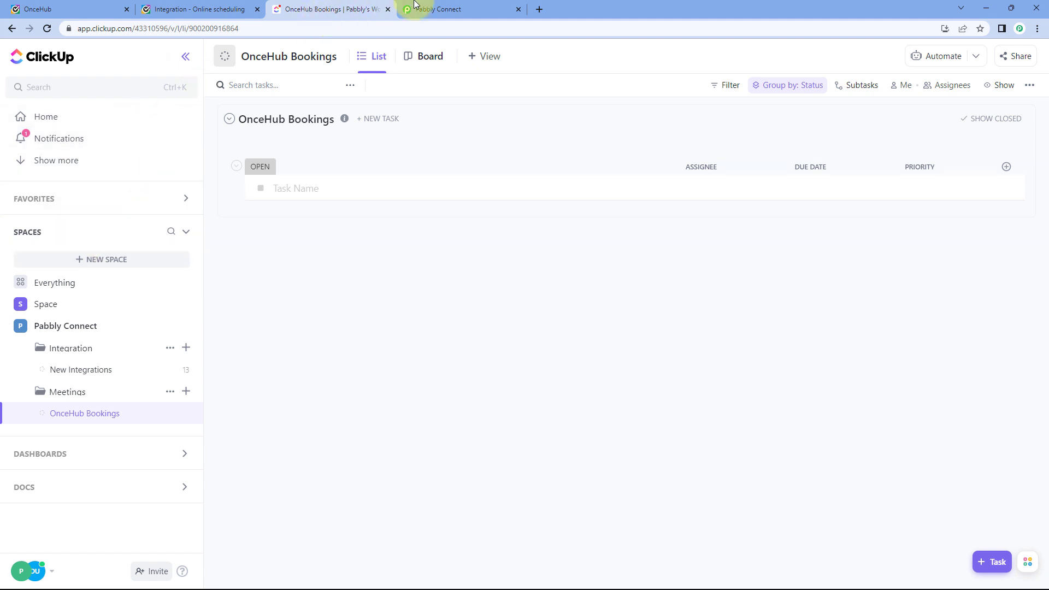
left_click(429, 9)
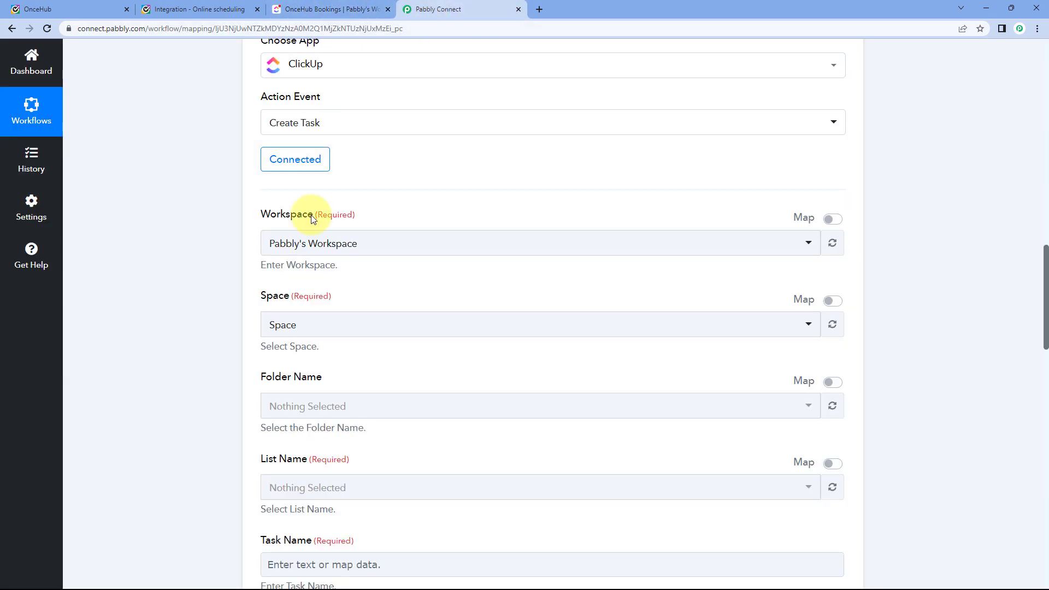
Select Pabbly's Workspace and the Pabbly Connect space for the ClickUp task.
left_click(358, 254)
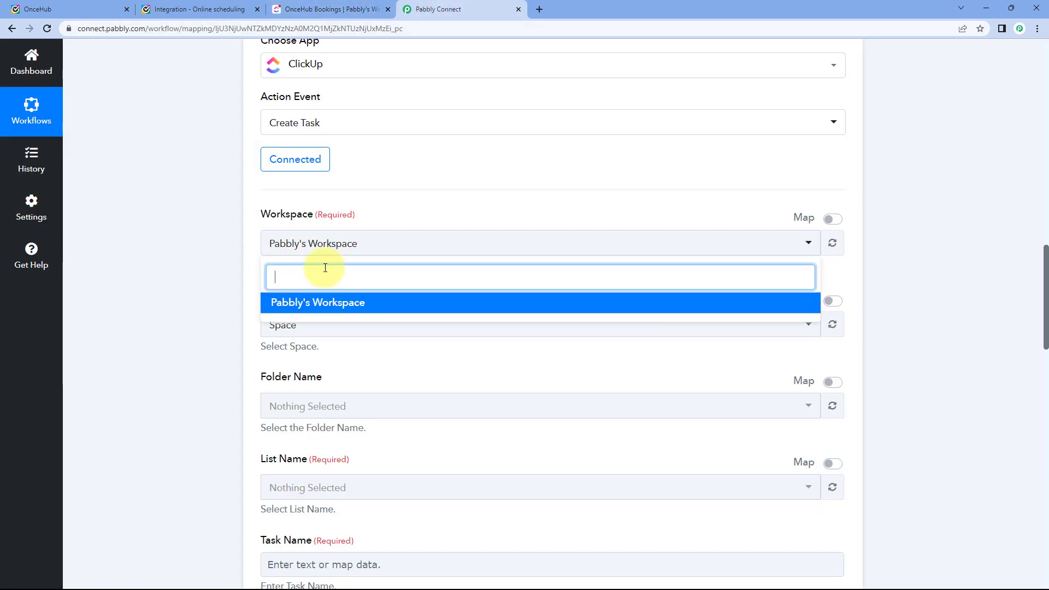
left_click(358, 304)
scroll(300, 244, "down", 2)
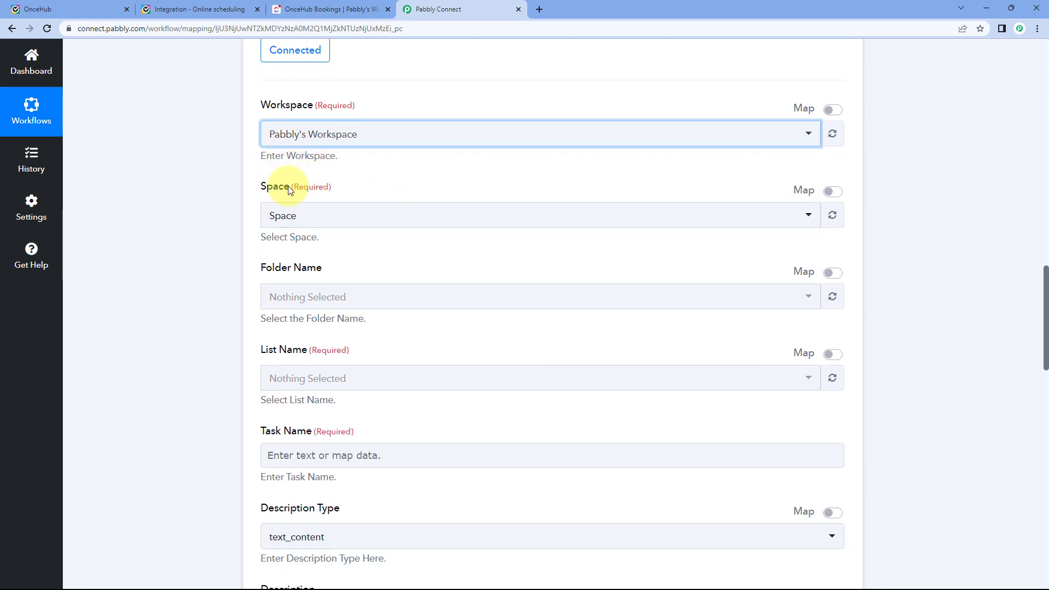
left_click(304, 9)
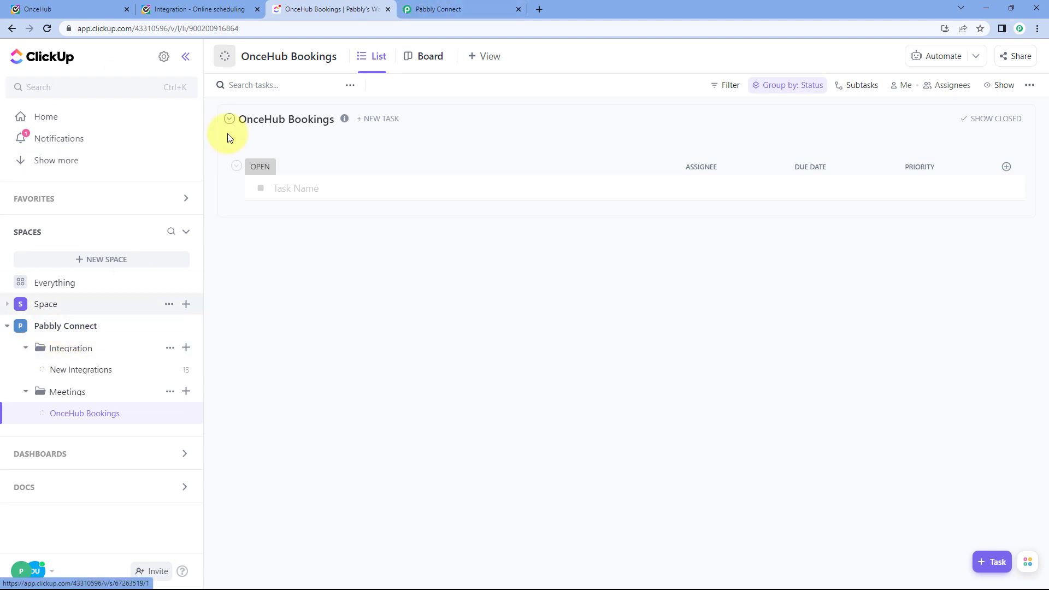
left_click(432, 10)
left_click(302, 219)
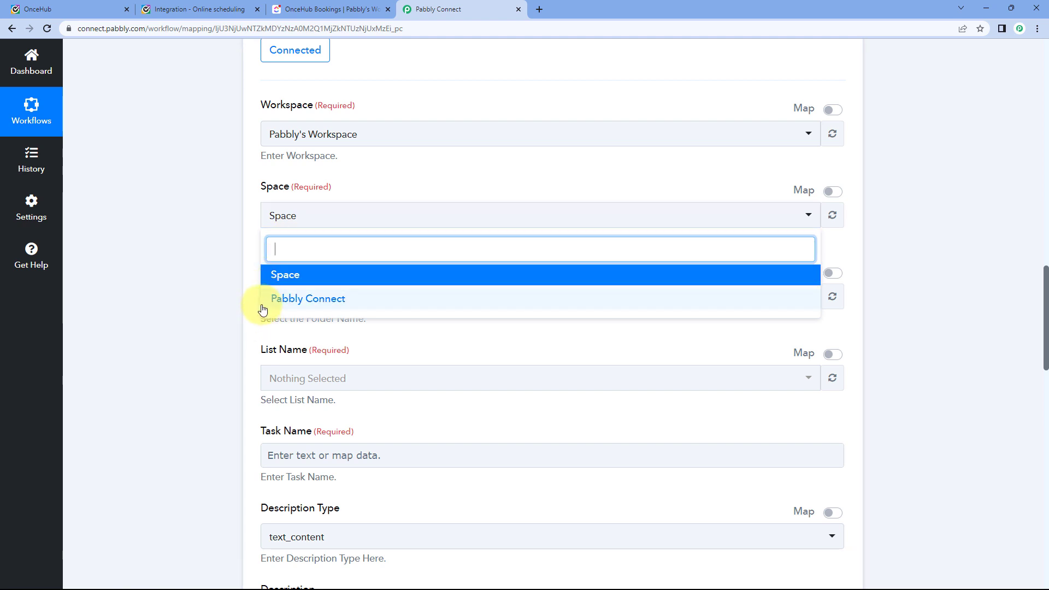
left_click(337, 306)
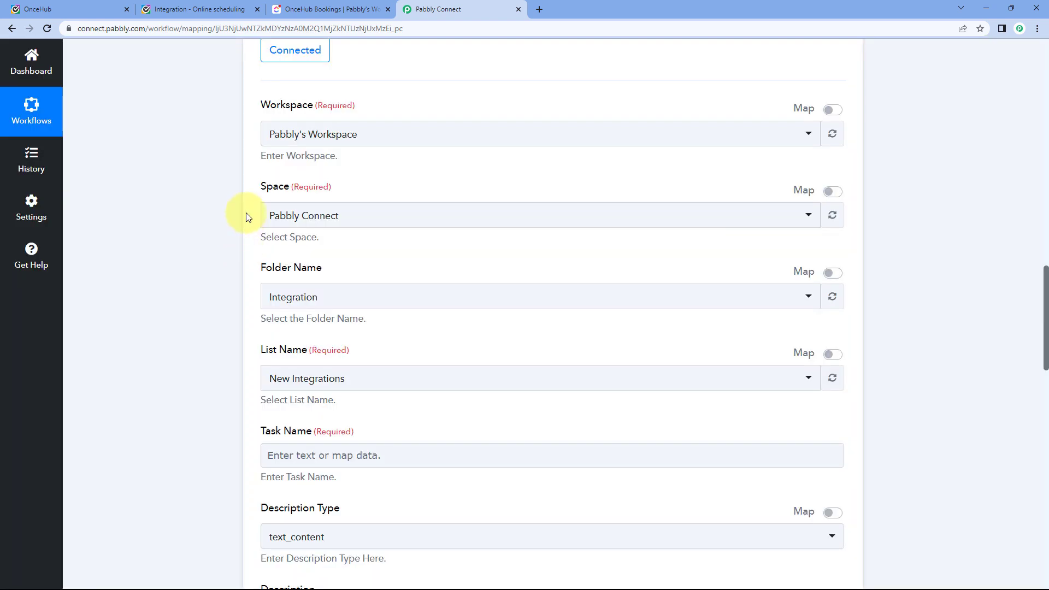
Choose the Meetings folder after locating it in ClickUp.
scroll(361, 229, "down", 1)
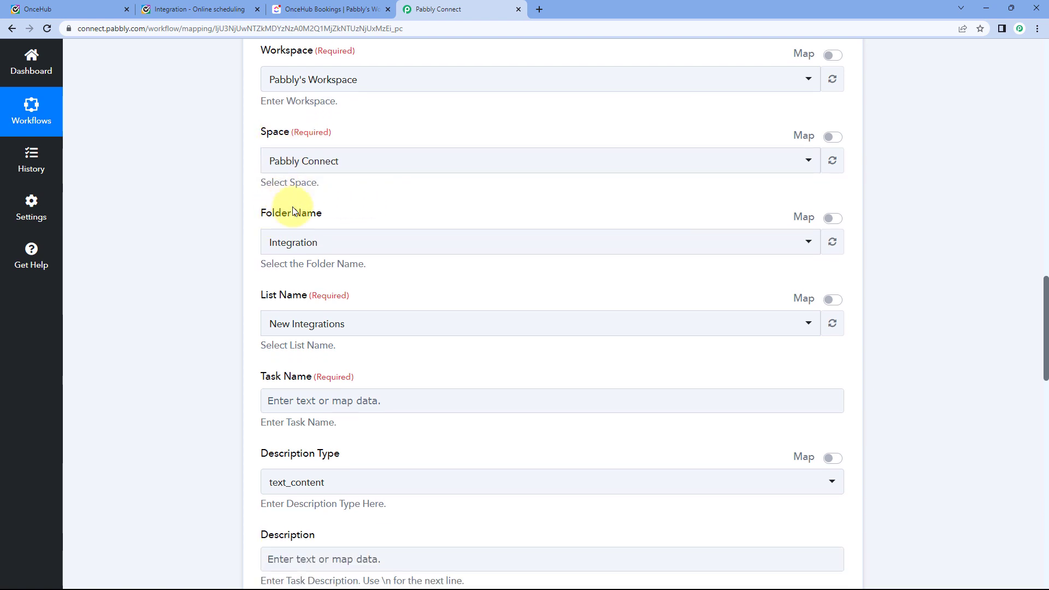
left_click(334, 9)
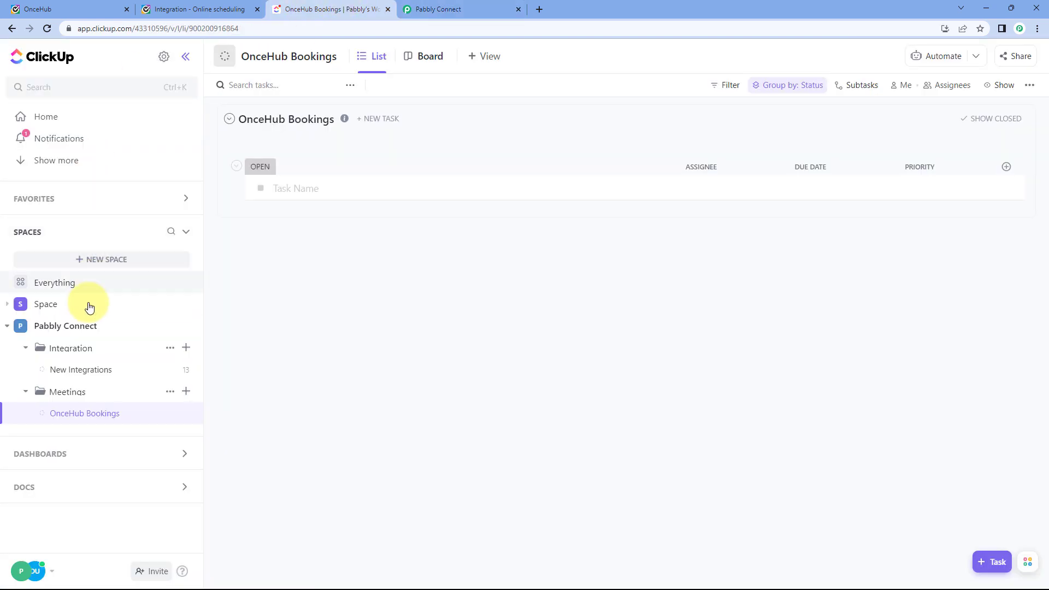
left_click(26, 348)
left_click(25, 370)
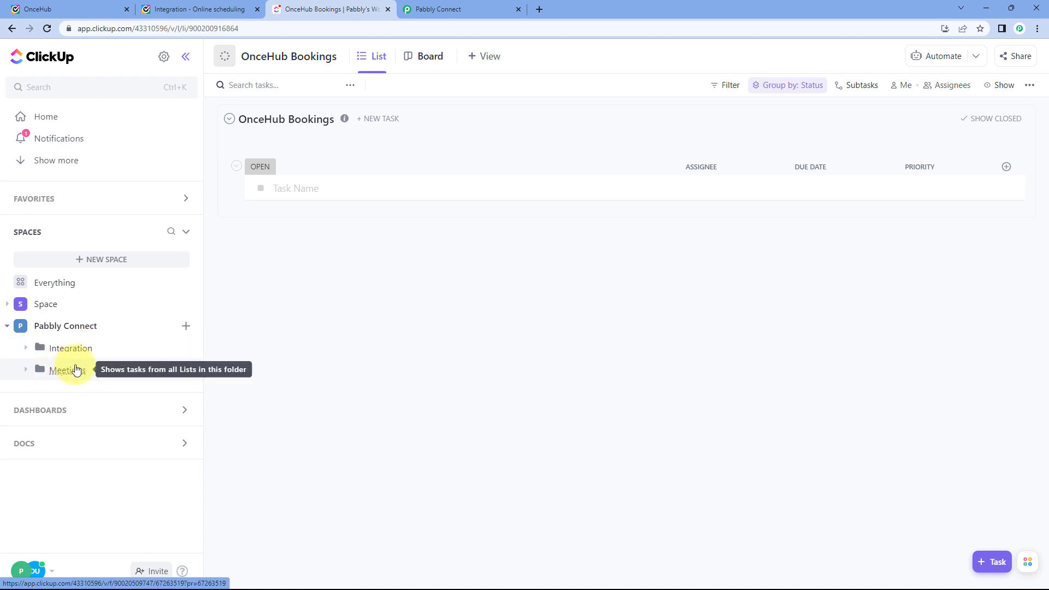
left_click(431, 9)
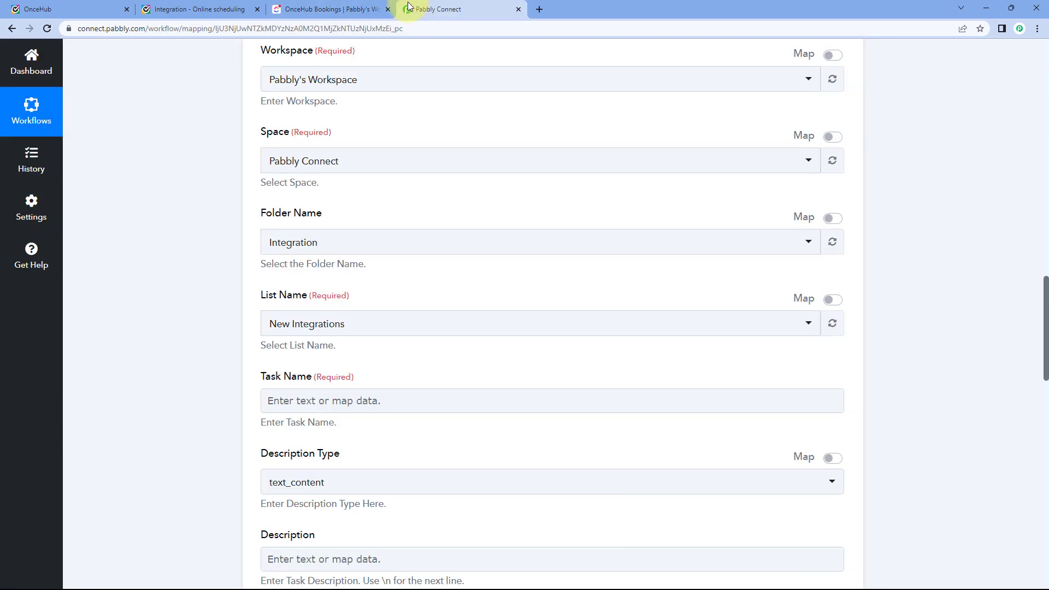
left_click(307, 244)
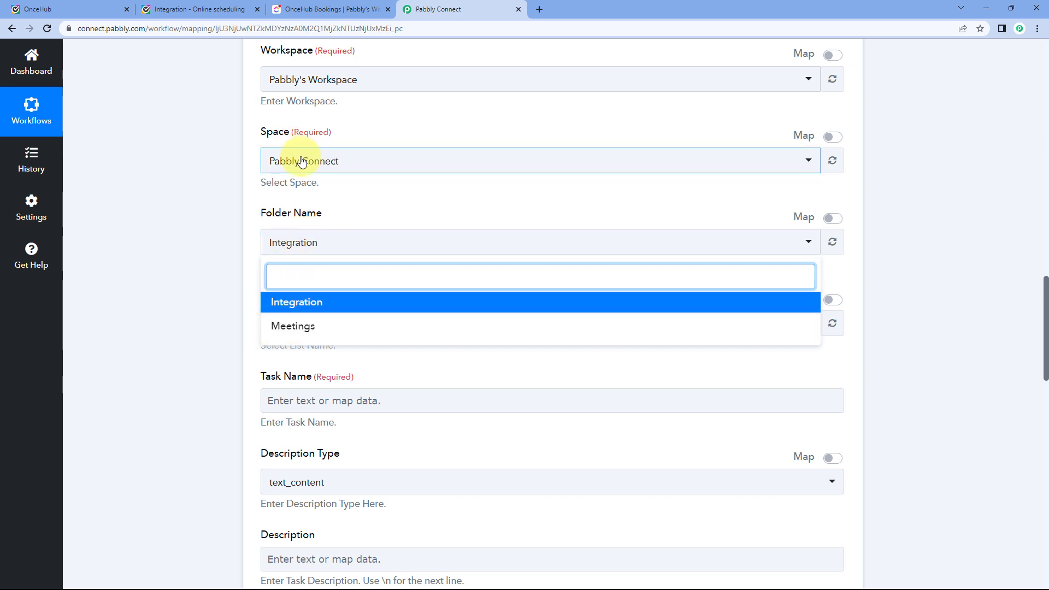
left_click(296, 330)
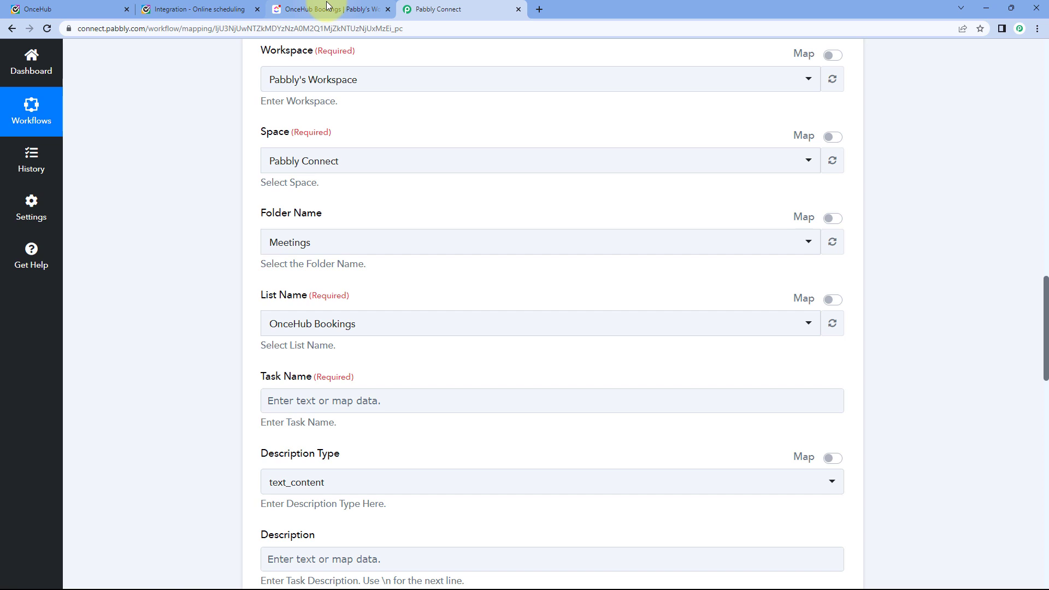
Pick the OnceHub Bookings list from the Meetings folder as the task's list.
left_click(327, 9)
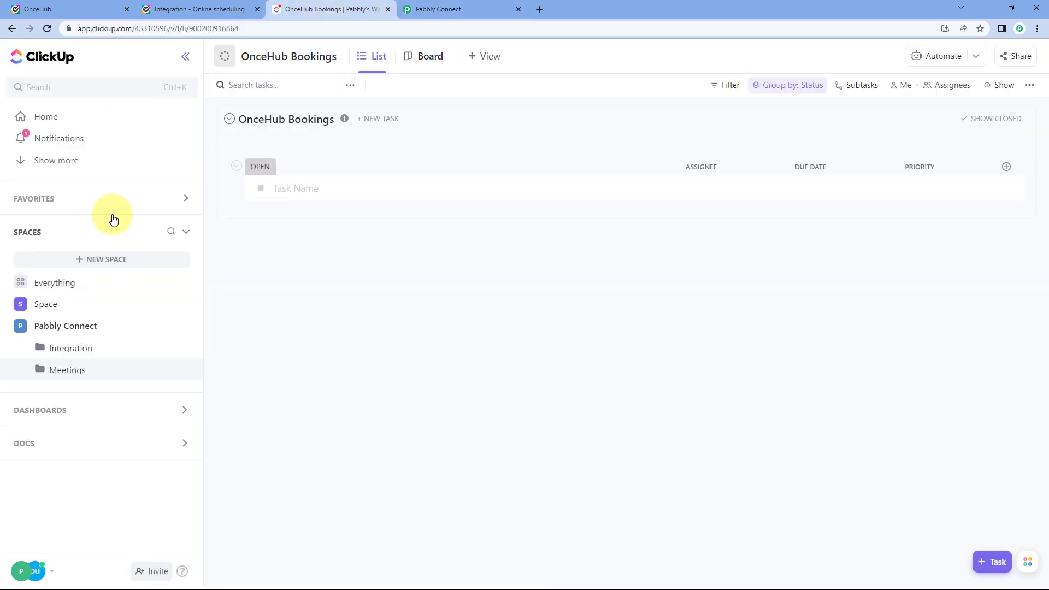
left_click(23, 373)
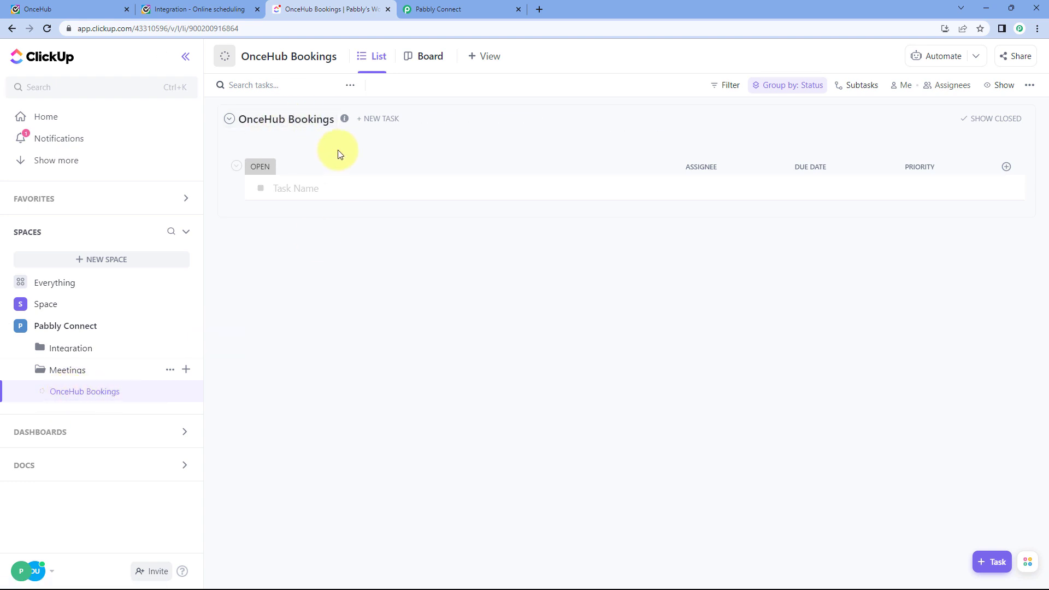
left_click(464, 9)
left_click(340, 322)
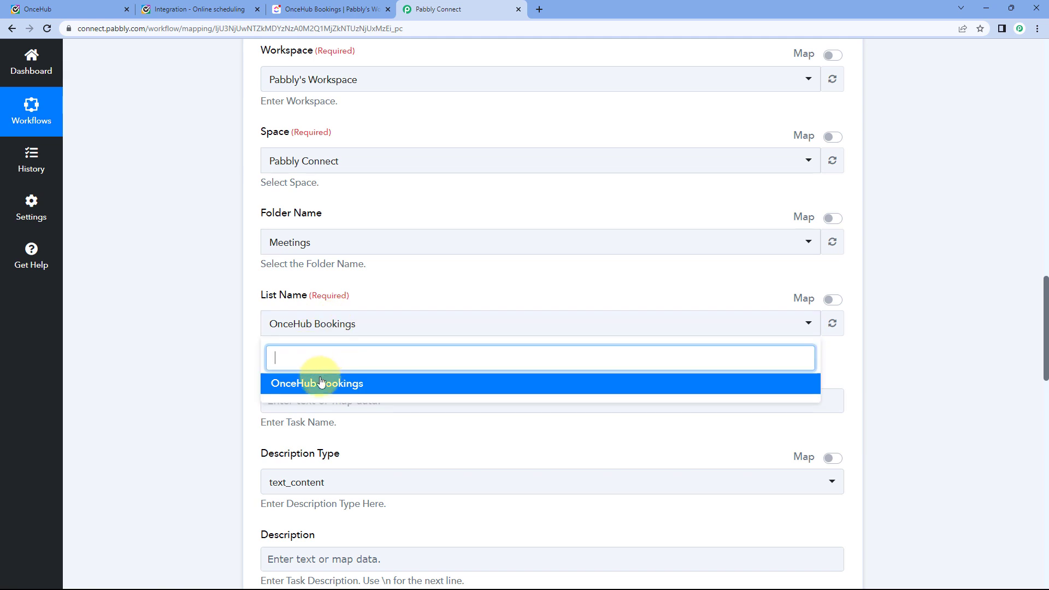
left_click(339, 381)
scroll(350, 273, "down", 3)
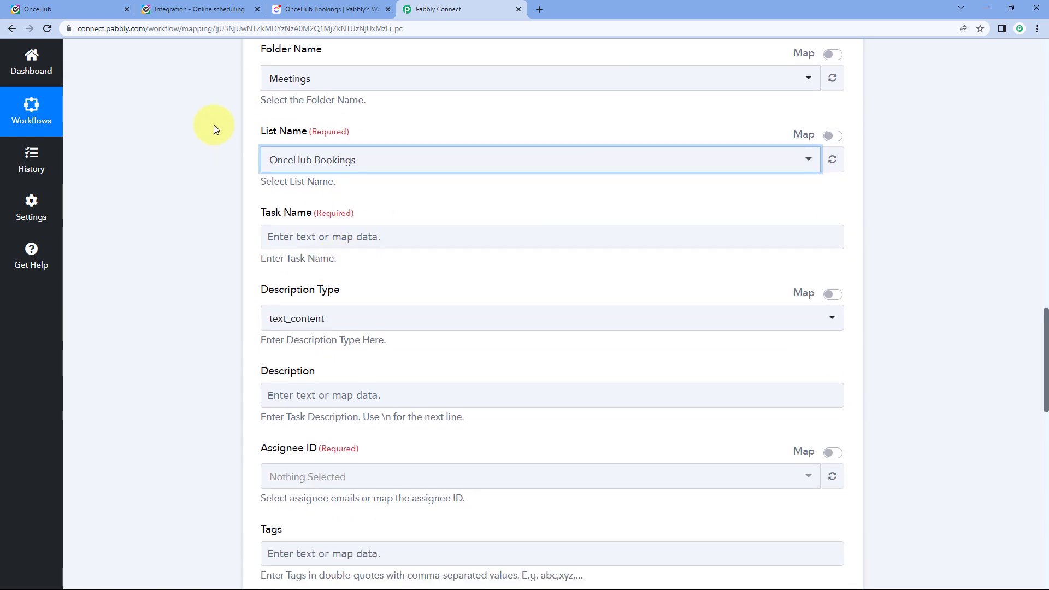
Type 'New Meeting with' into the Task Name field.
scroll(274, 165, "down", 1)
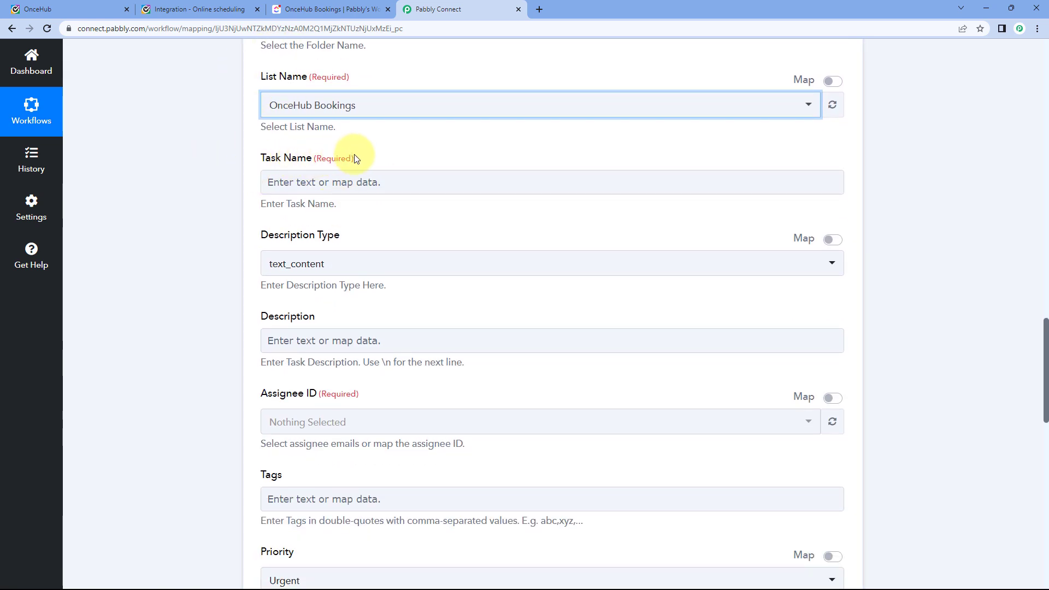
left_click(347, 182)
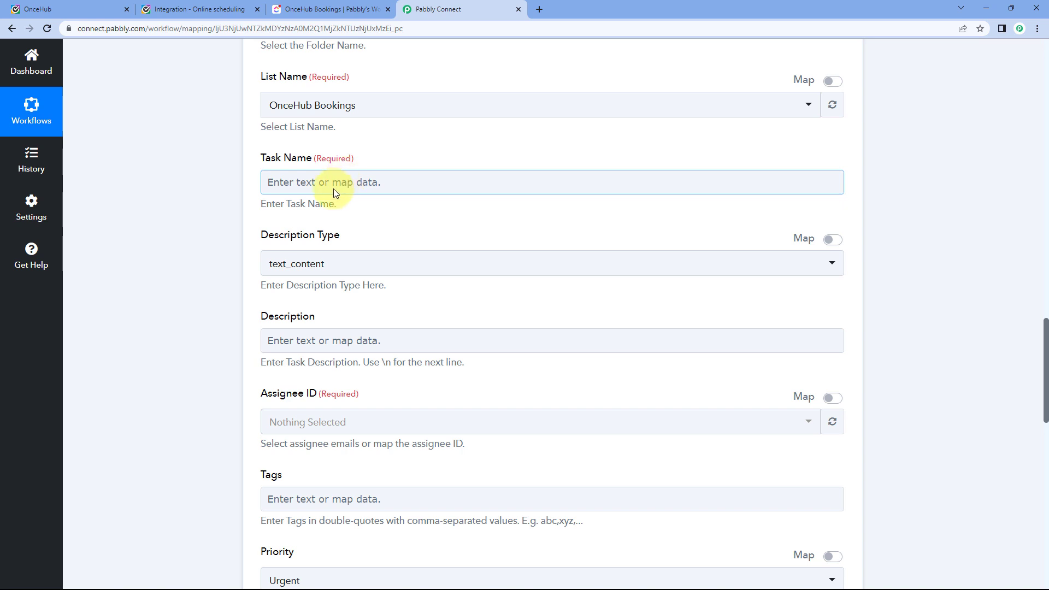
left_click(330, 183)
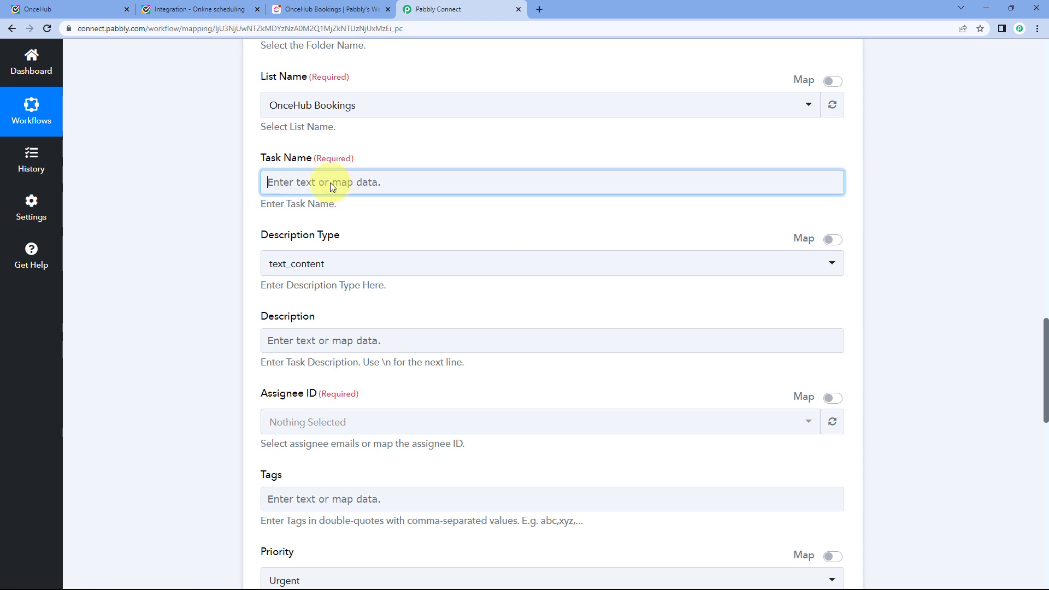
type("Ne")
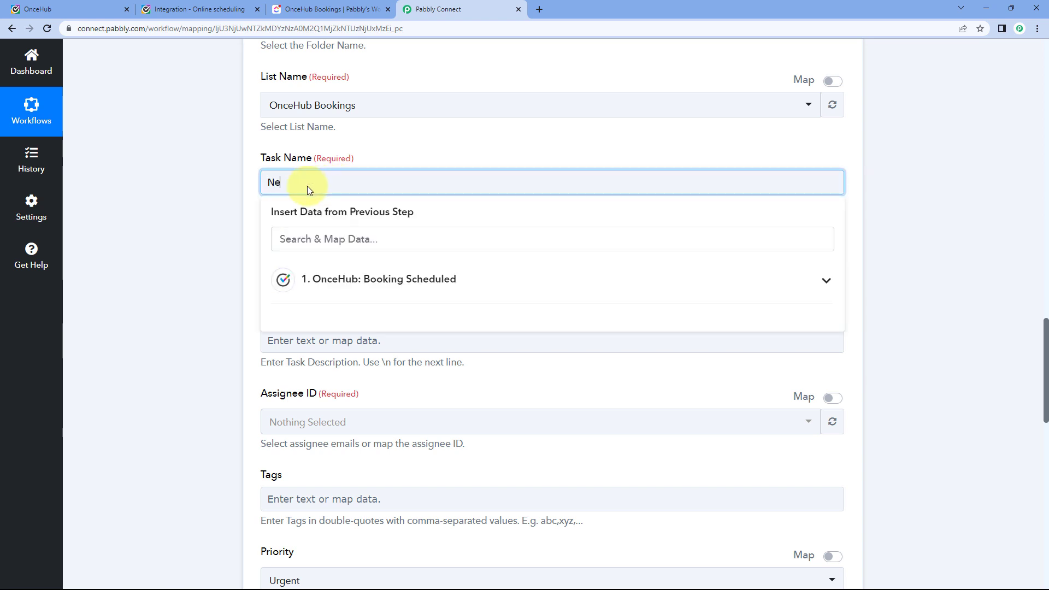
type("w Meeting with")
Compare the OnceHub confirmation with the submitted name in the captured response data.
left_click(191, 8)
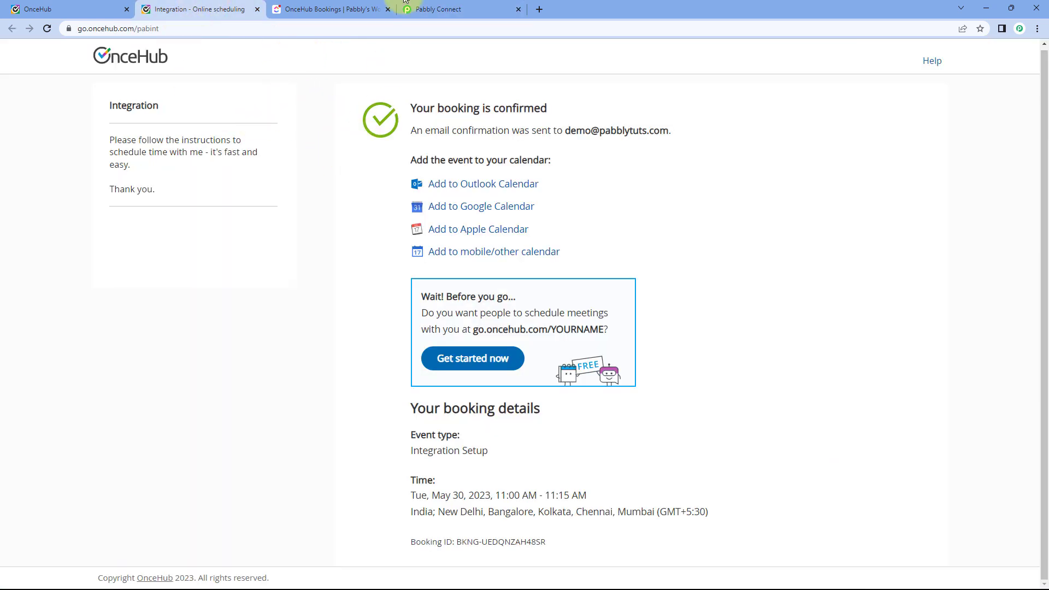
left_click(418, 9)
scroll(231, 195, "up", 9)
scroll(230, 196, "up", 9)
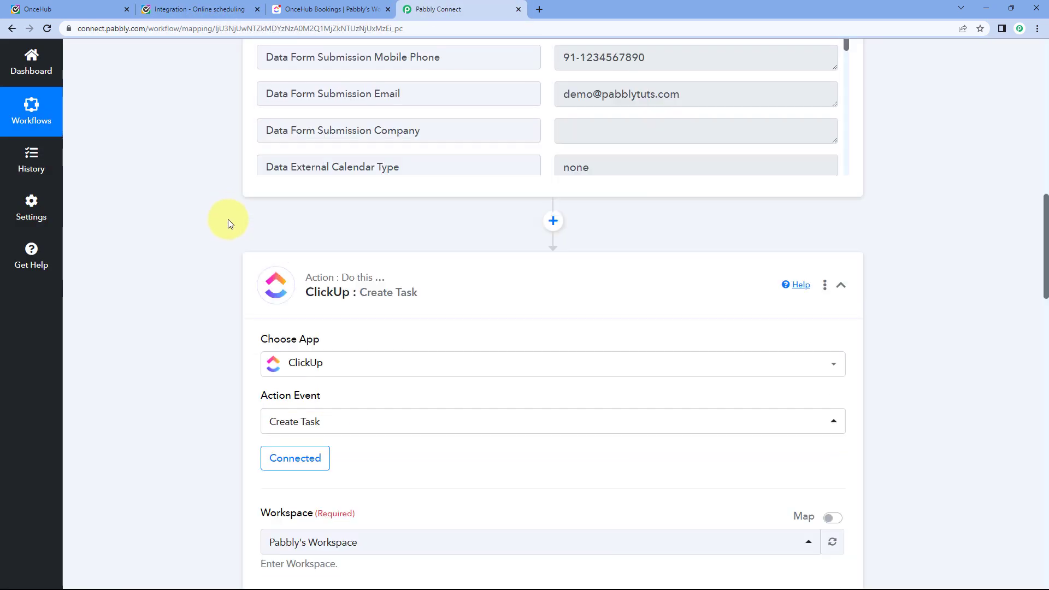
left_click_drag(629, 326, 561, 327)
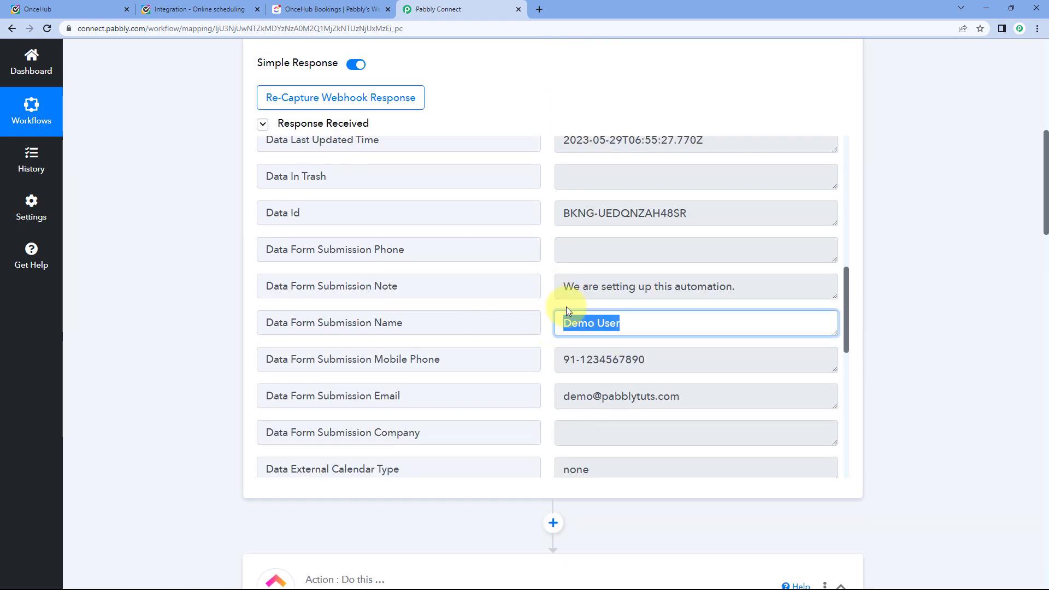
left_click(544, 331)
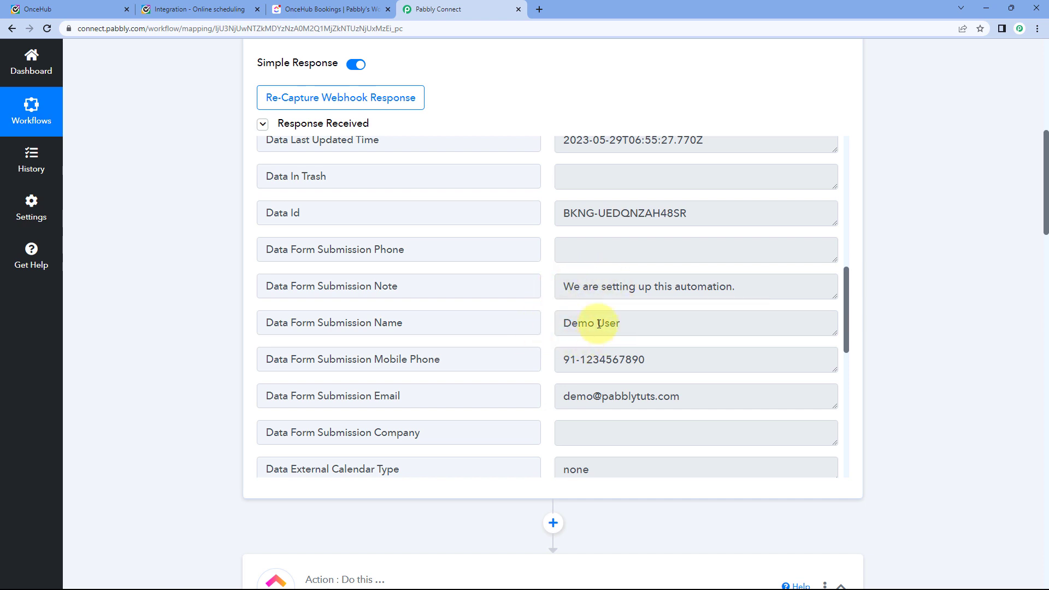
left_click_drag(558, 323, 629, 322)
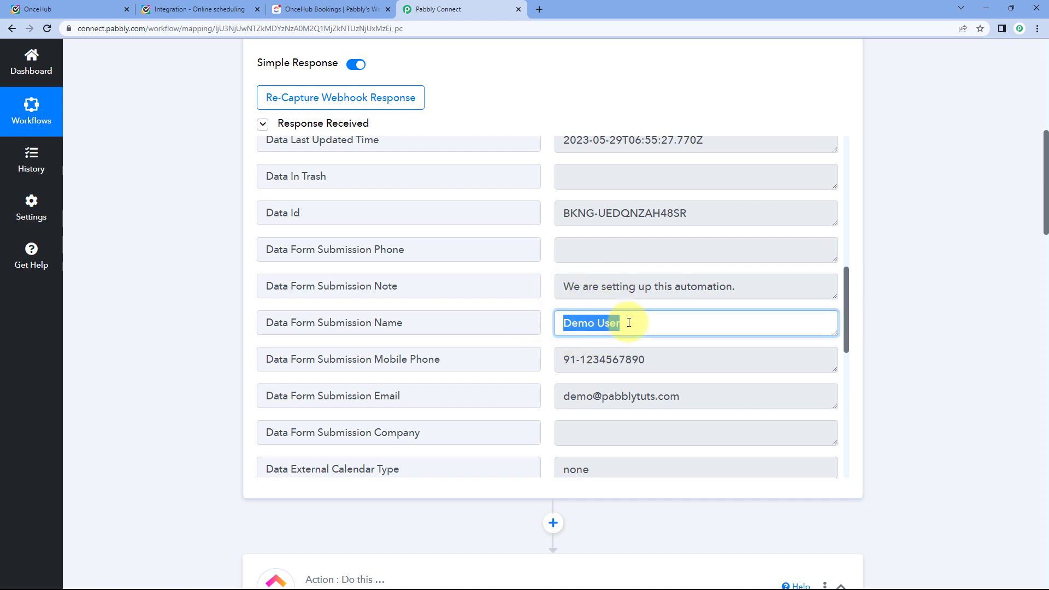
left_click(548, 304)
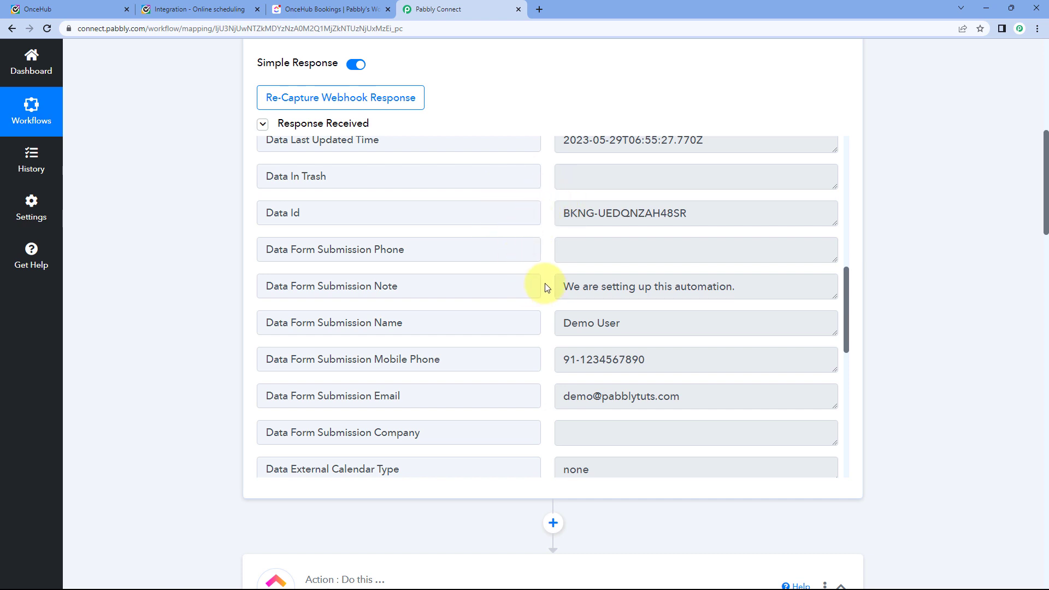
scroll(207, 339, "down", 15)
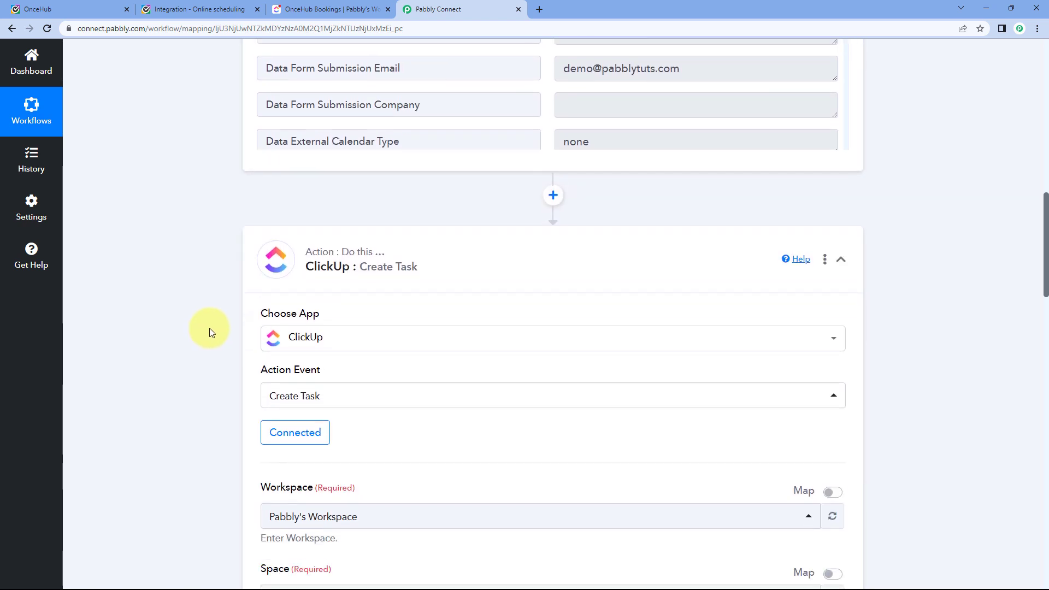
scroll(211, 326, "down", 3)
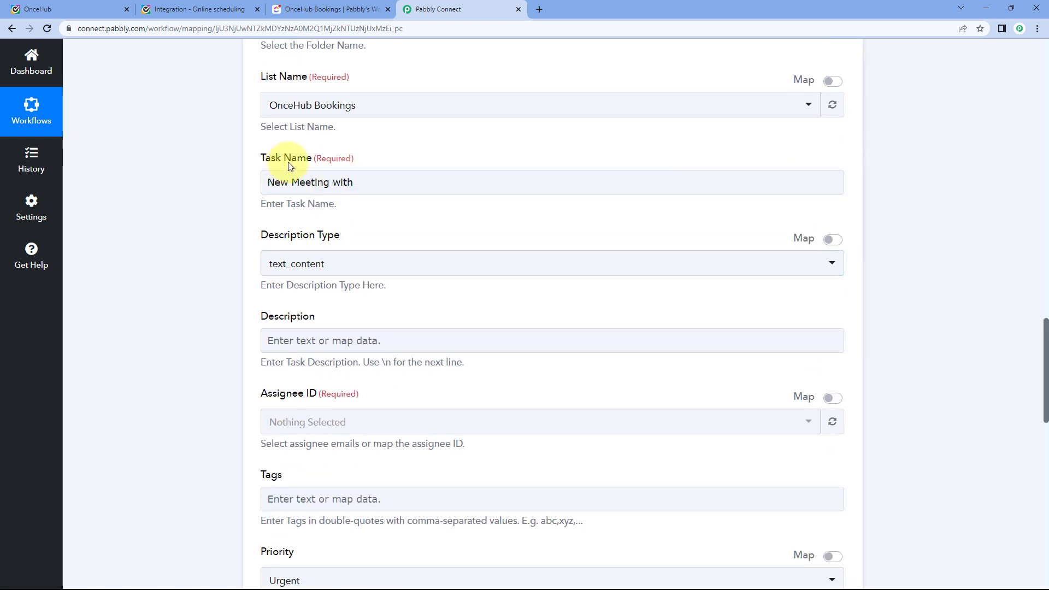
Append the OnceHub Data Form Submission Name to Task Name.
left_click(370, 181)
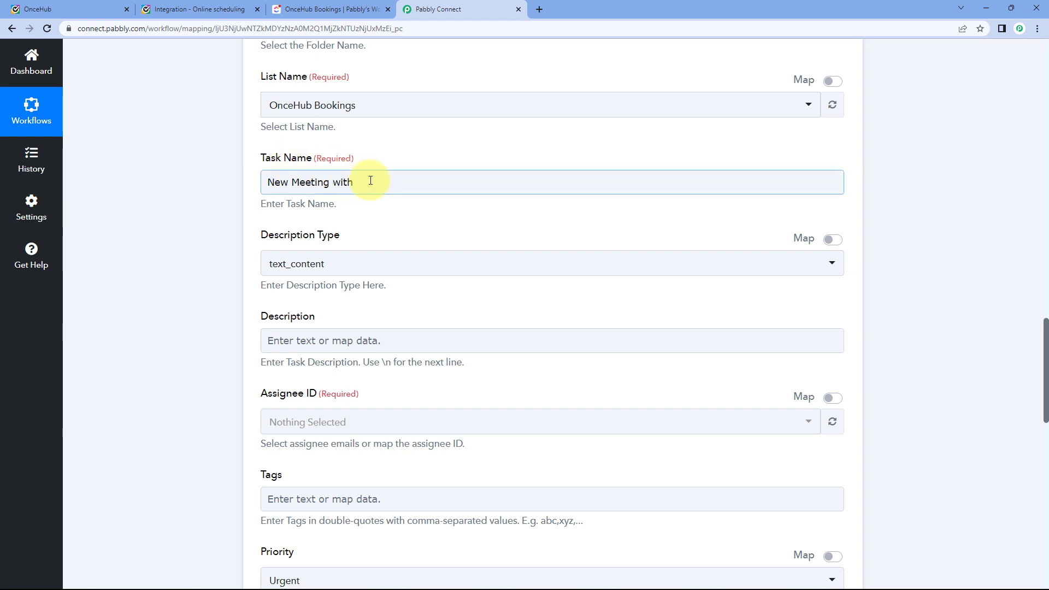
left_click(377, 184)
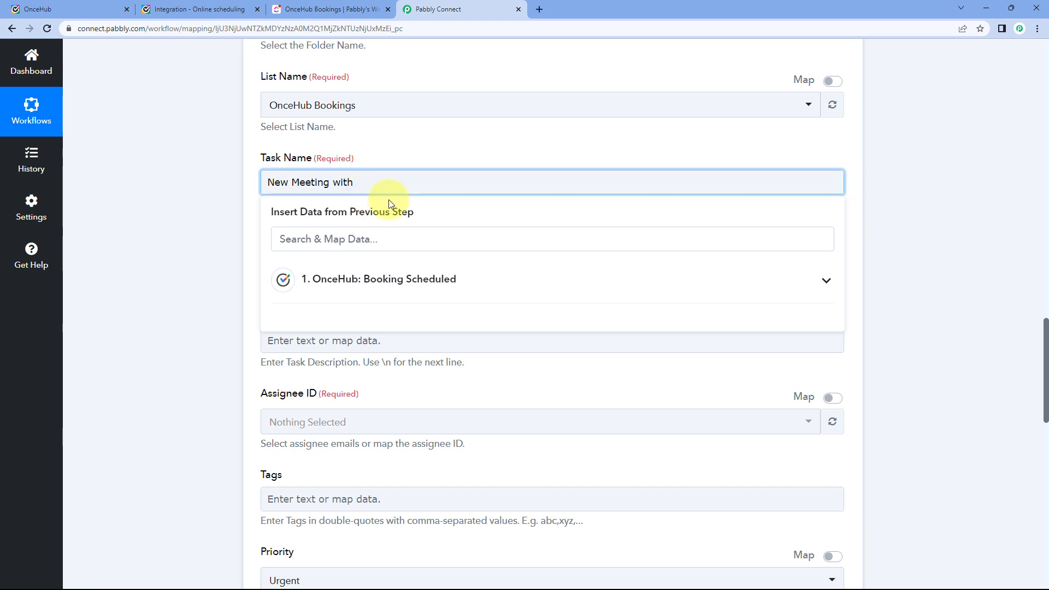
left_click(429, 290)
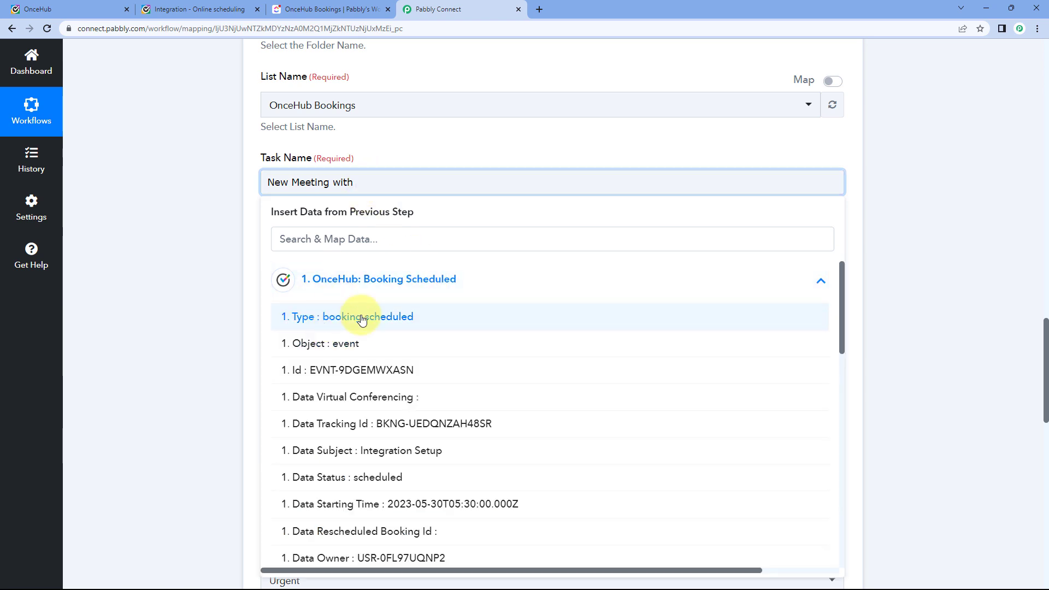
scroll(413, 343, "down", 3)
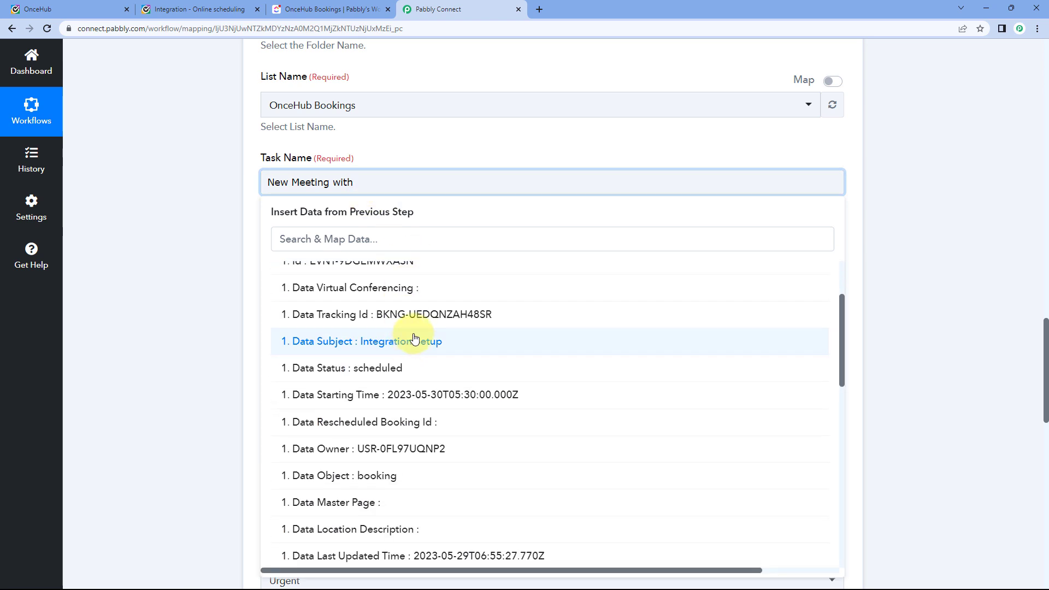
scroll(411, 325, "down", 3)
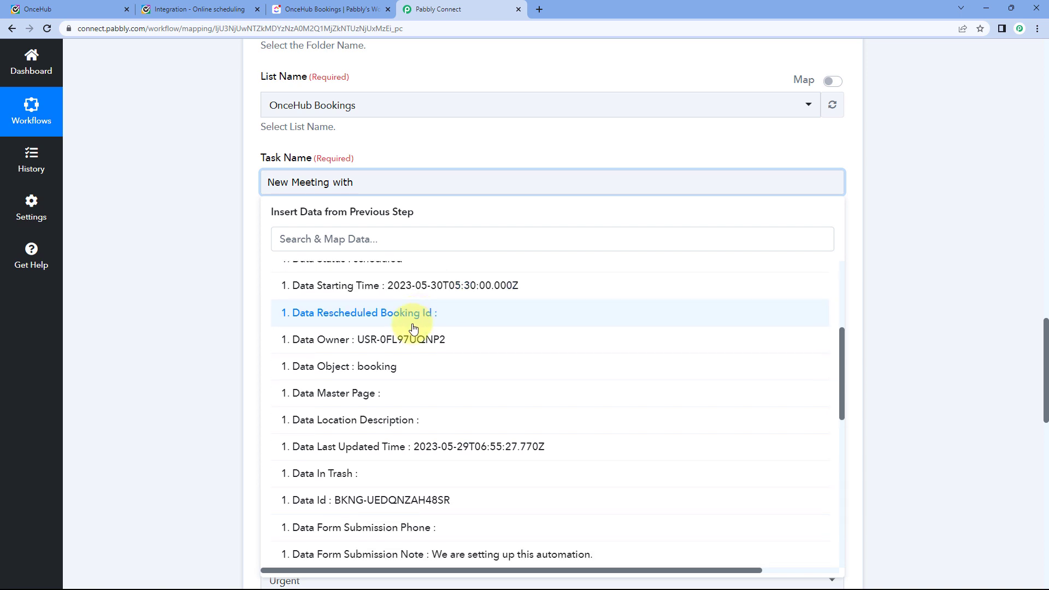
scroll(413, 322, "down", 1)
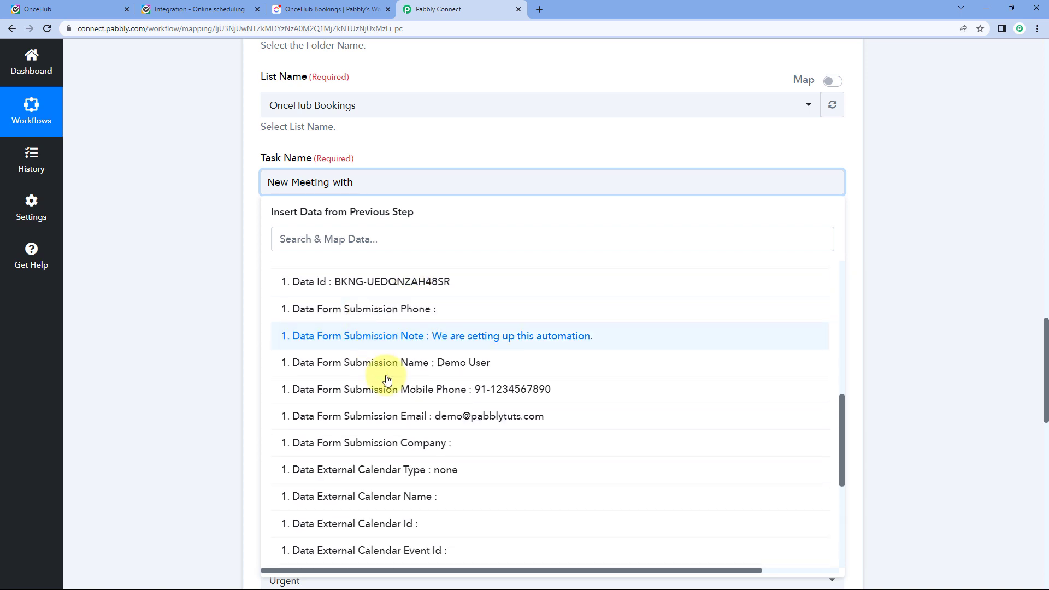
left_click(423, 370)
left_click(390, 143)
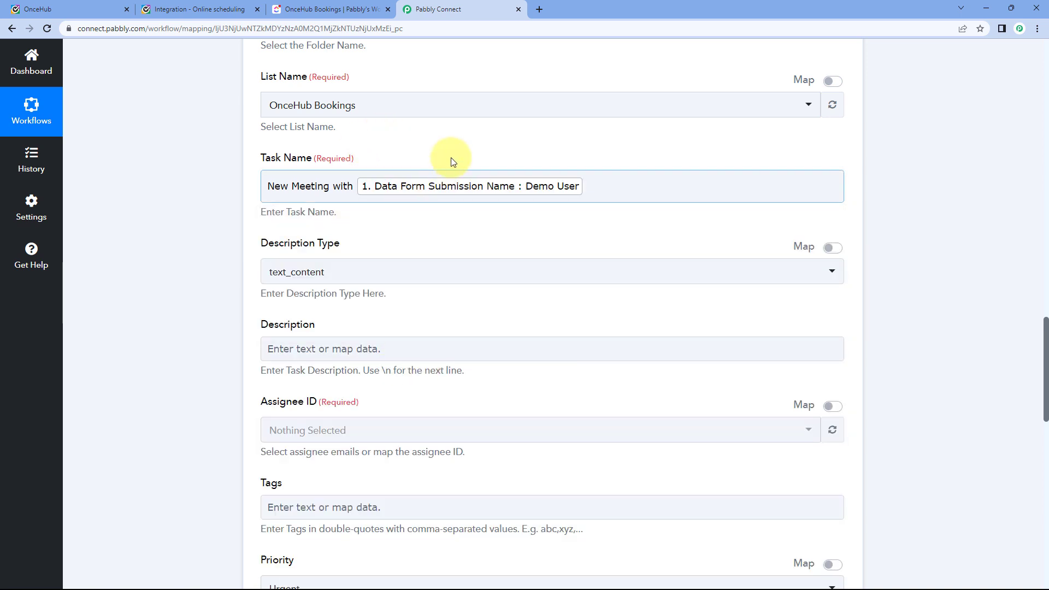
left_click(228, 5)
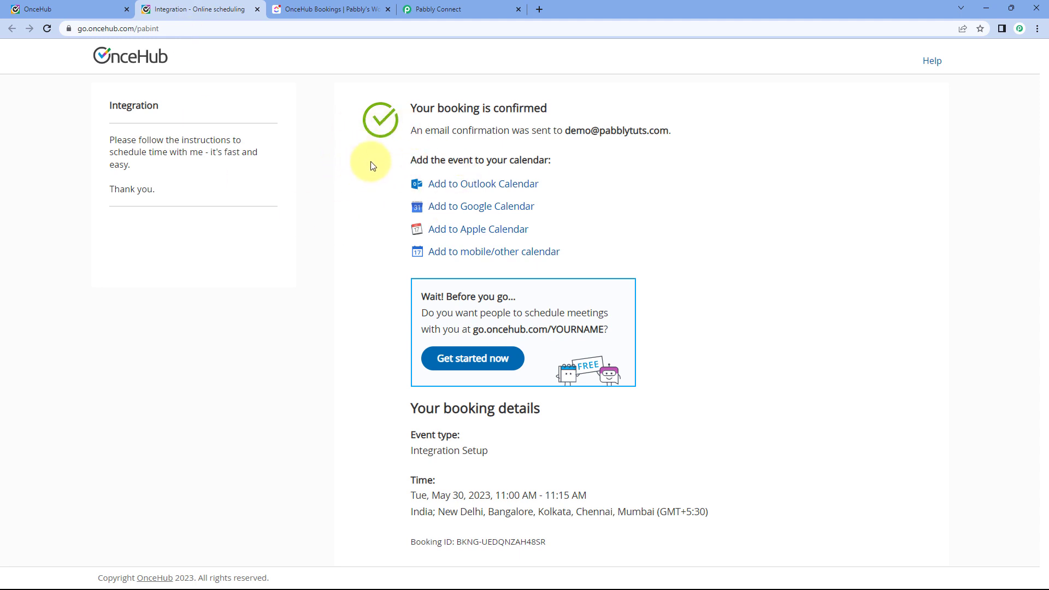
Review the Task Name, then set Description Type to text_content.
left_click(404, 4)
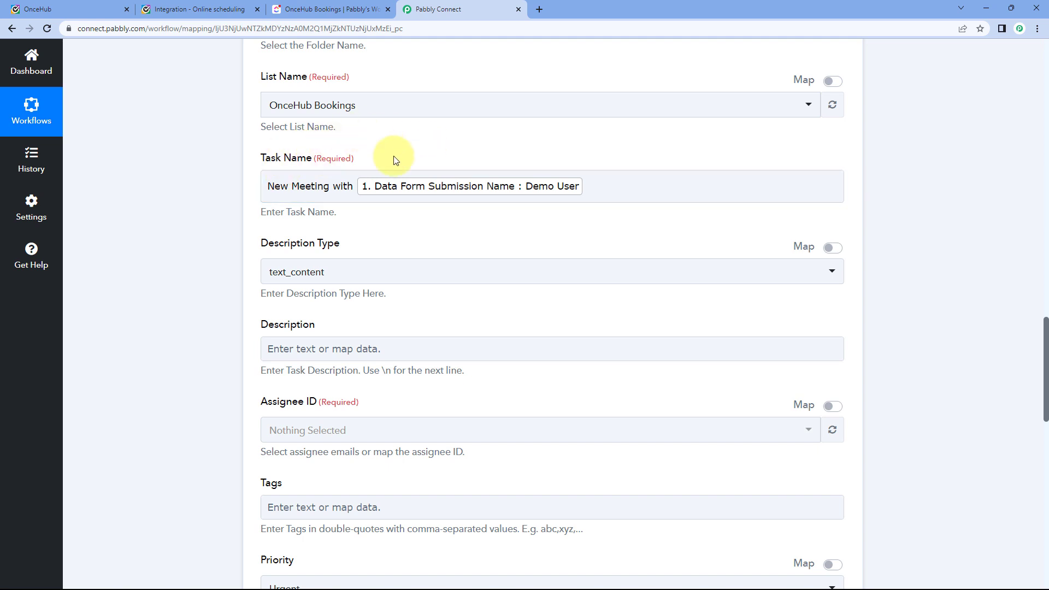
left_click(314, 189)
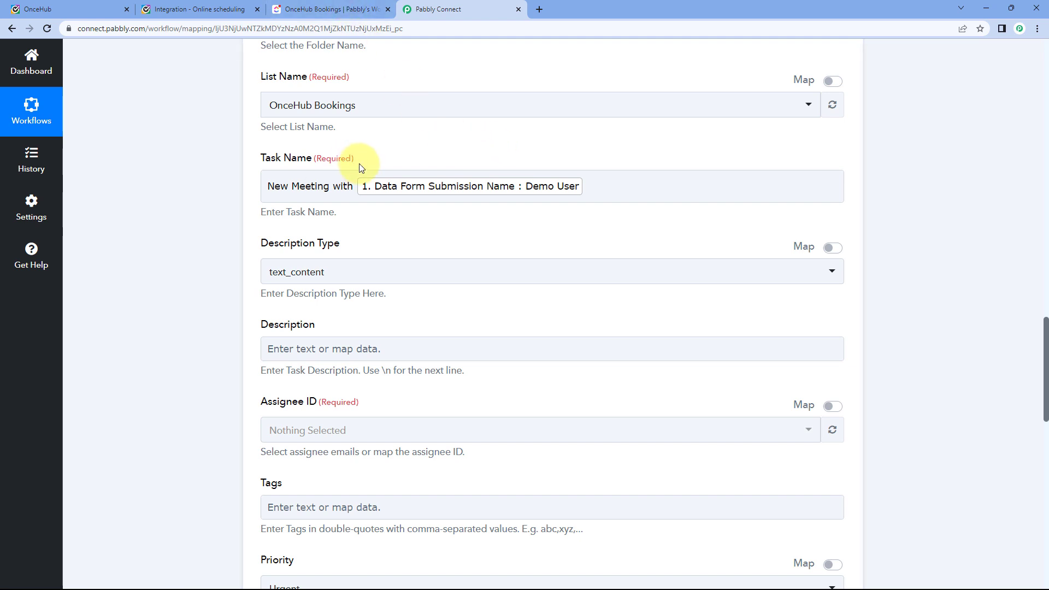
scroll(273, 180, "down", 1)
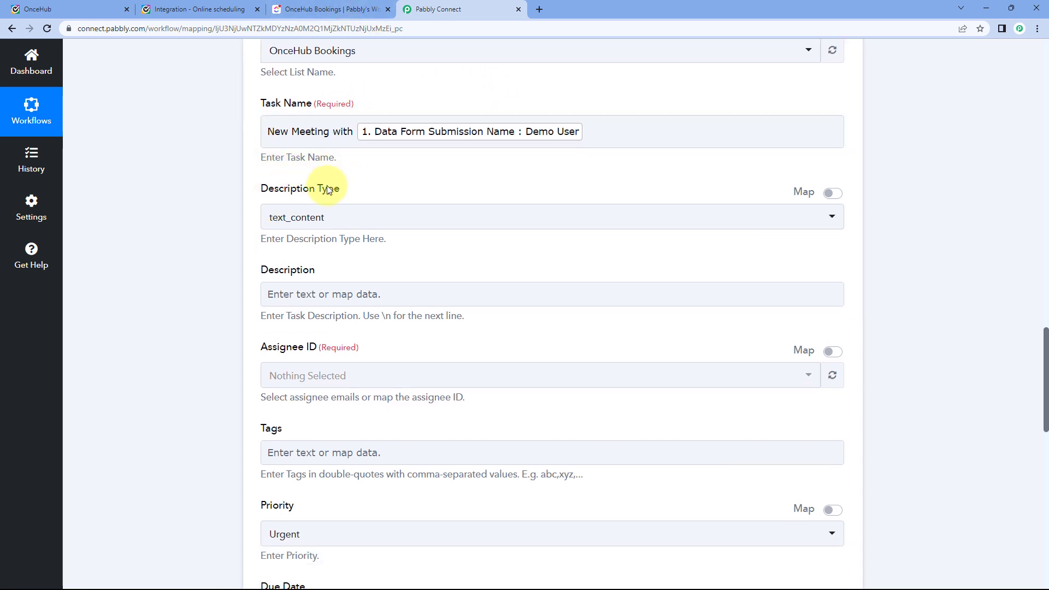
left_click(345, 219)
scroll(241, 248, "down", 1)
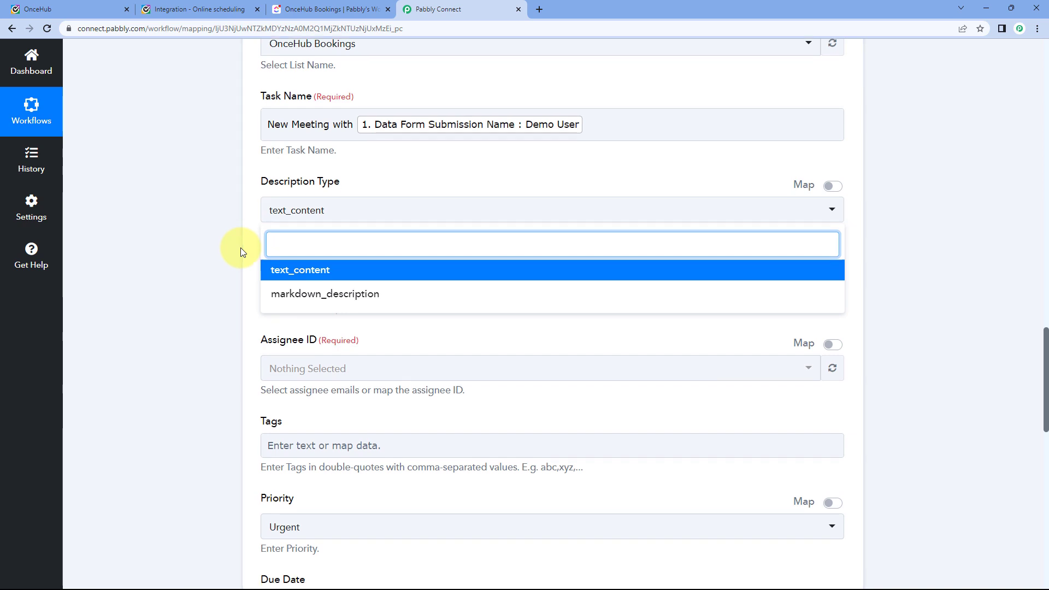
scroll(240, 251, "down", 1)
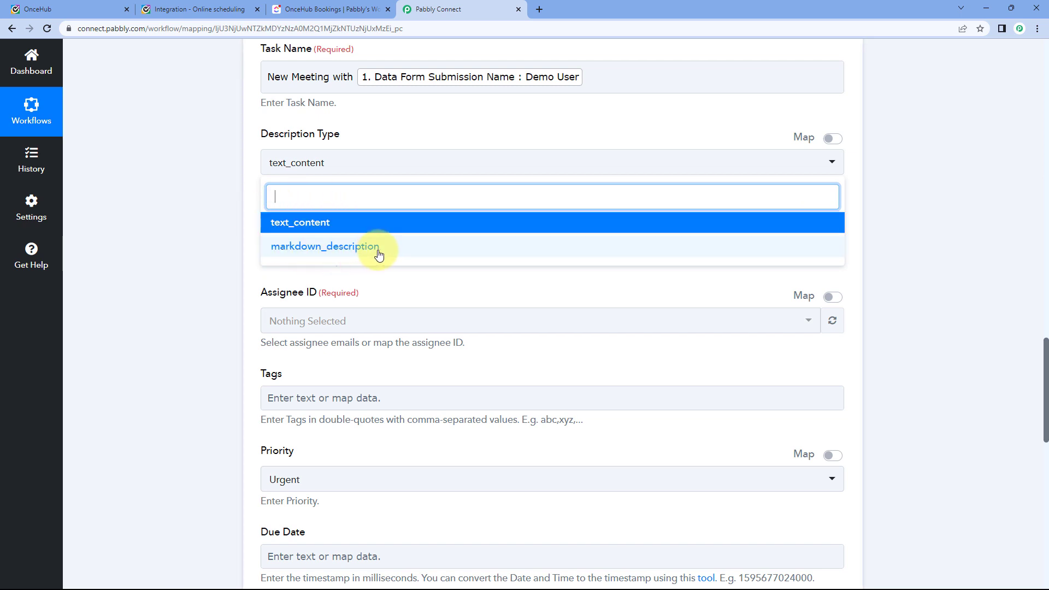
left_click(332, 225)
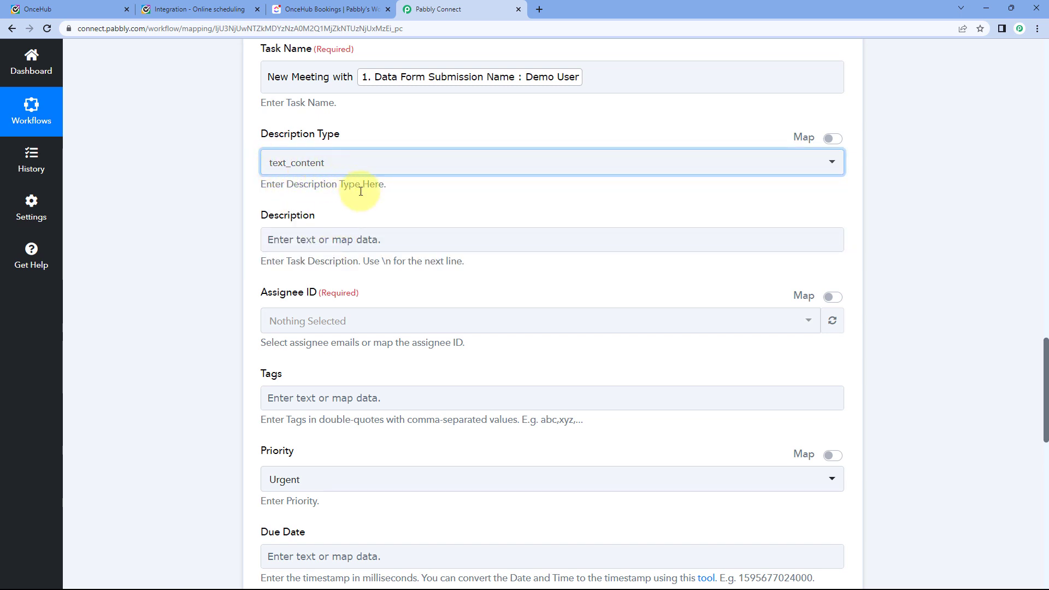
scroll(257, 213, "down", 1)
Type 'A new booking is received on' into the Description field.
left_click(300, 184)
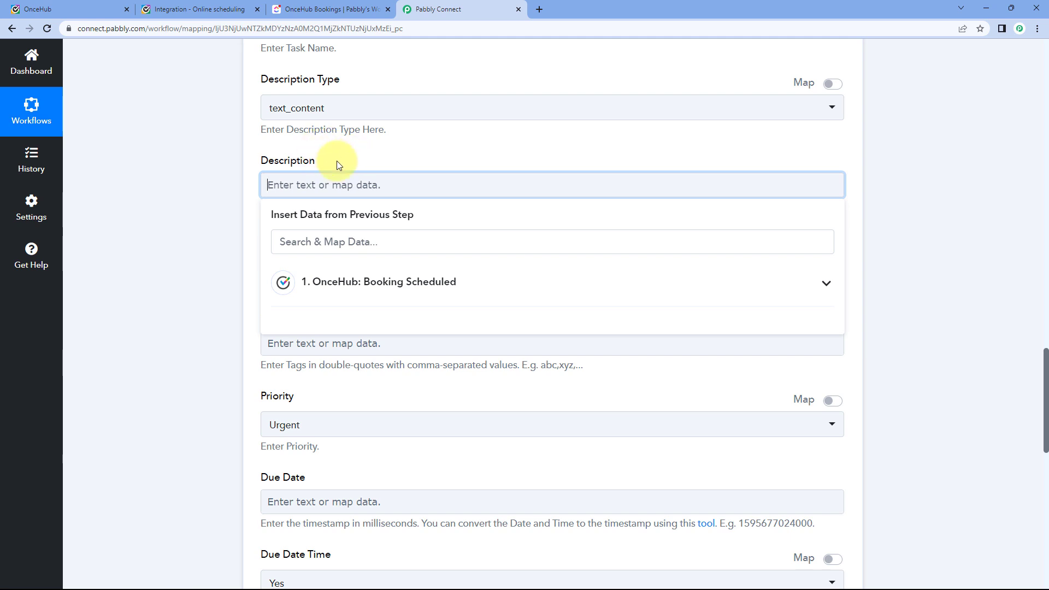
type("A new booking is received on")
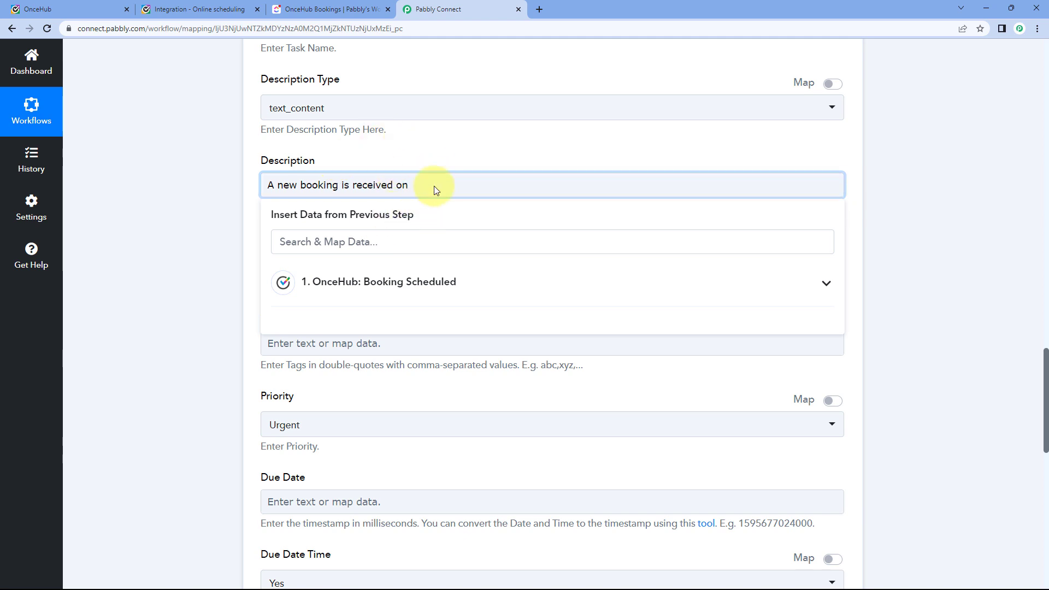
scroll(449, 164, "up", 20)
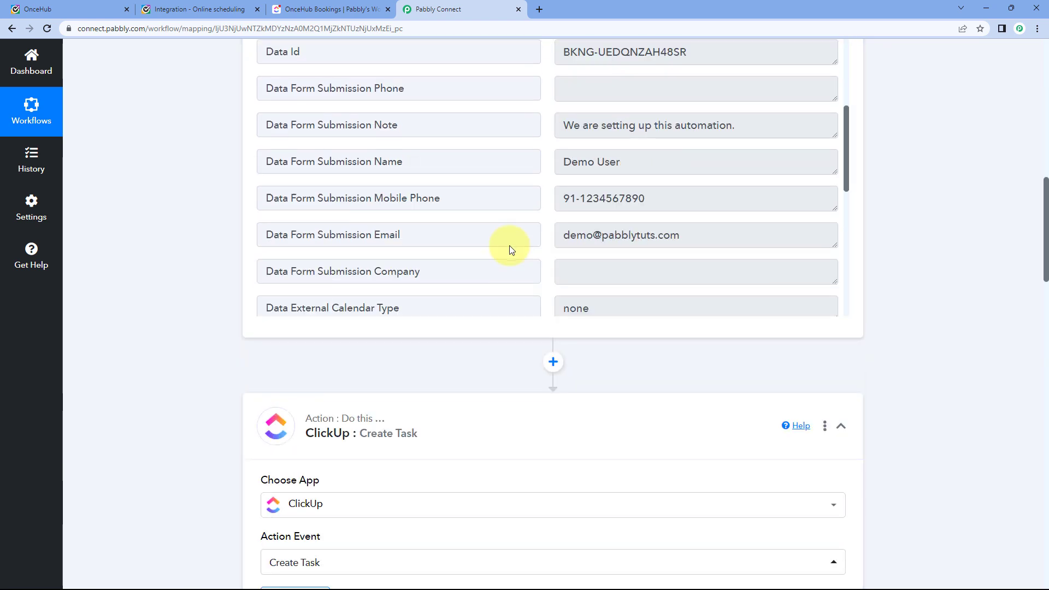
scroll(550, 274, "up", 9)
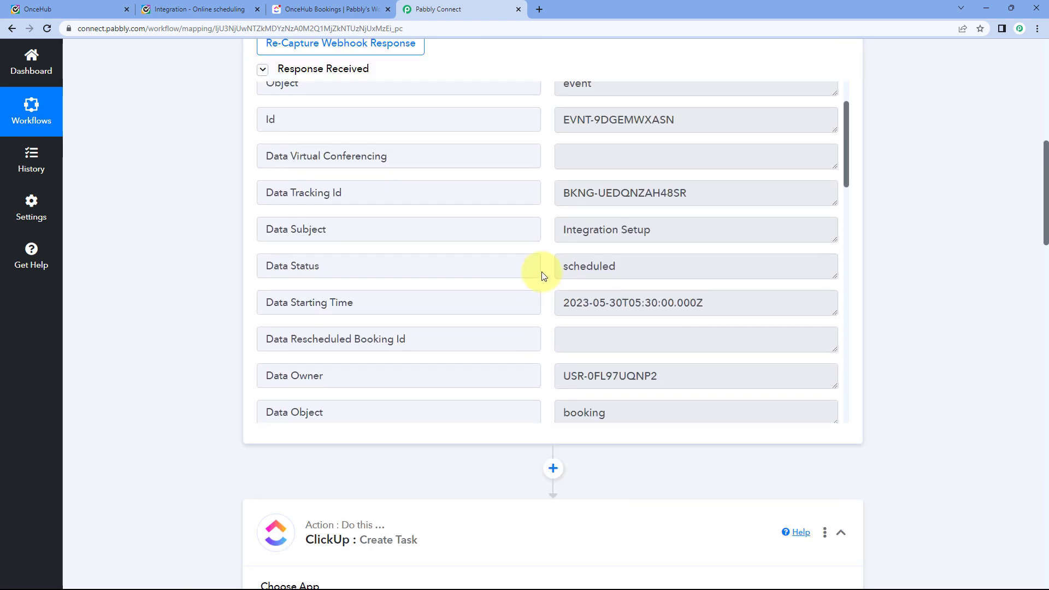
Check the booking's Integration Setup subject value in the captured data and OnceHub.
left_click_drag(666, 279, 540, 289)
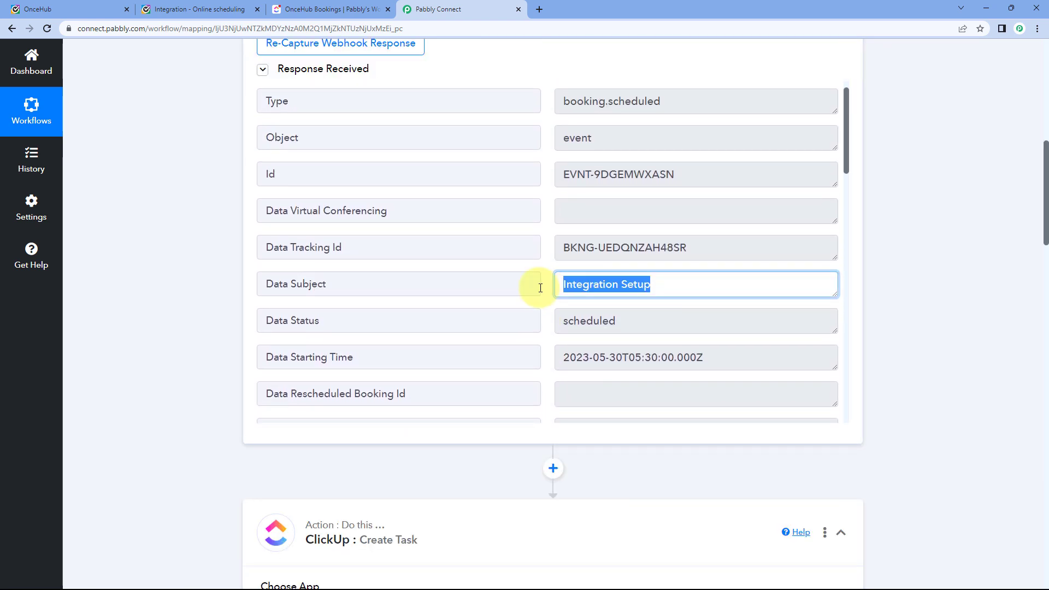
left_click(597, 281)
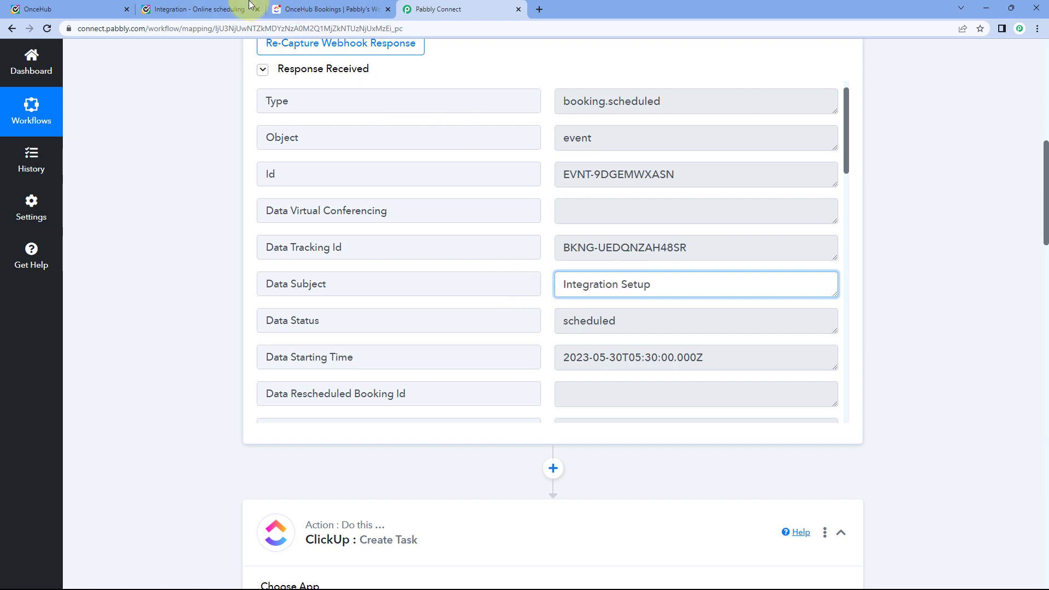
left_click(208, 9)
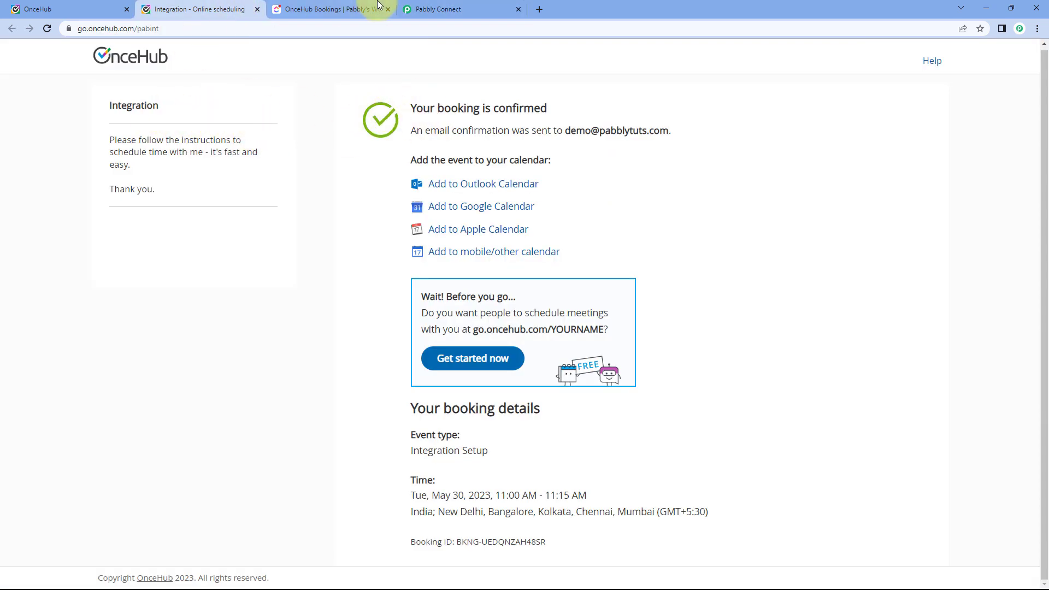
left_click(429, 8)
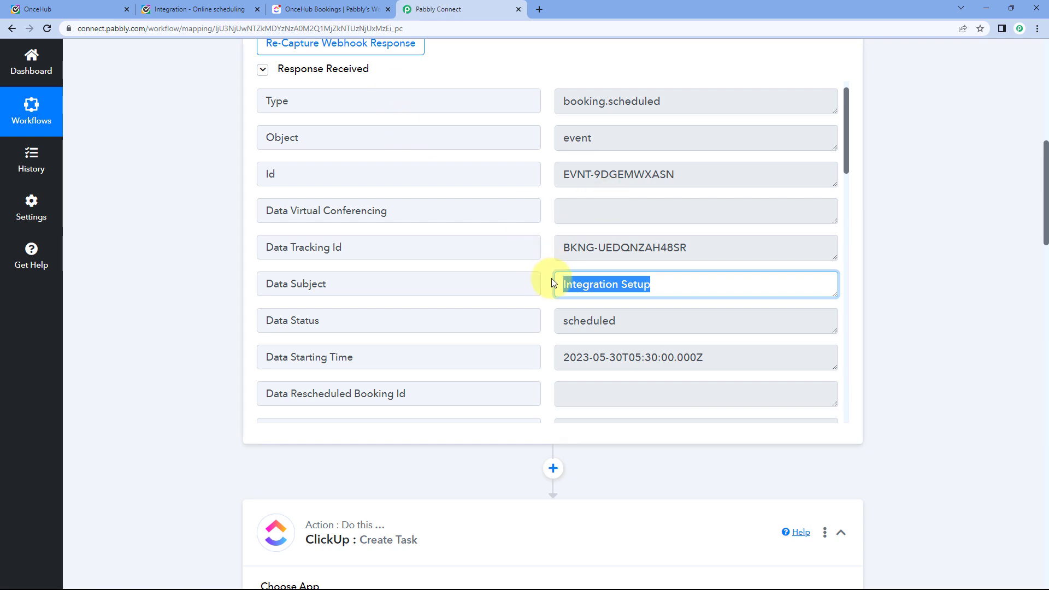
left_click(551, 294)
key("Down")
key("Down")
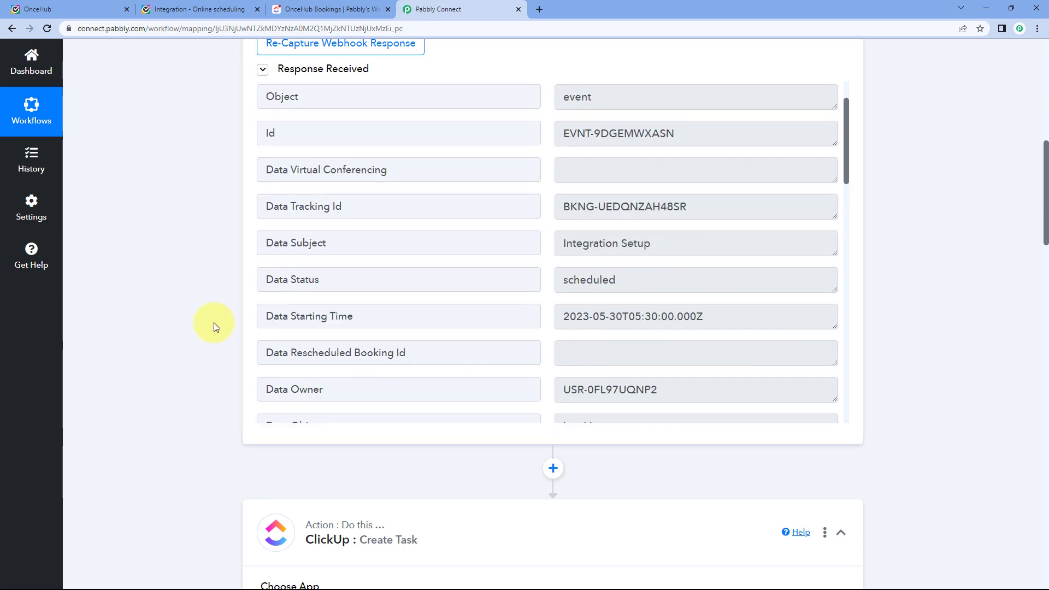
key("Up")
key("Up")
scroll(215, 323, "down", 3)
scroll(215, 322, "down", 15)
scroll(229, 298, "up", 2)
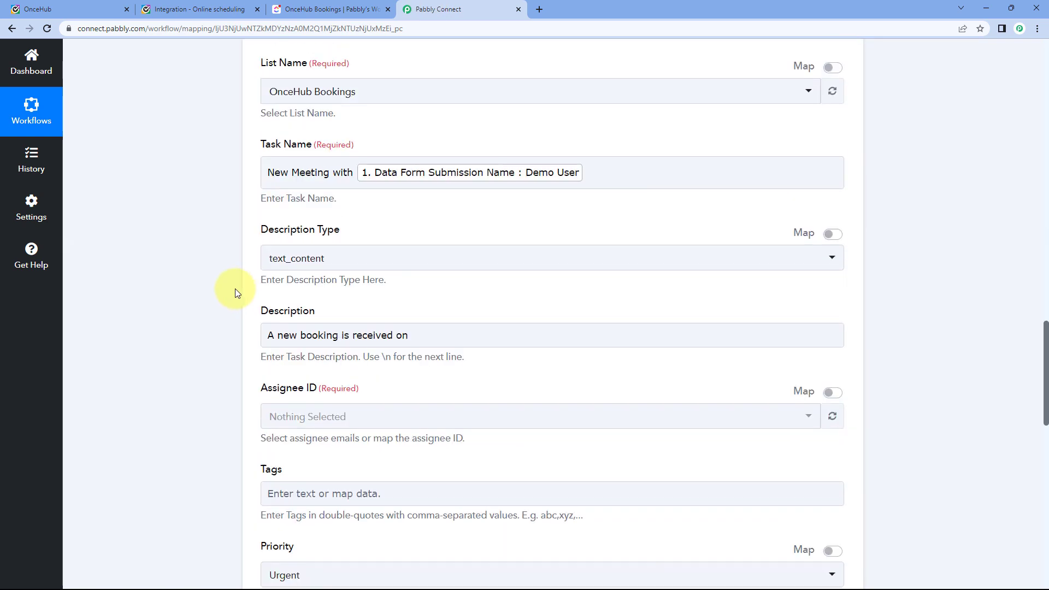
scroll(239, 279, "down", 2)
scroll(243, 267, "down", 3)
scroll(262, 258, "up", 1)
Append the mapped OnceHub Data Subject to the description.
left_click(428, 184)
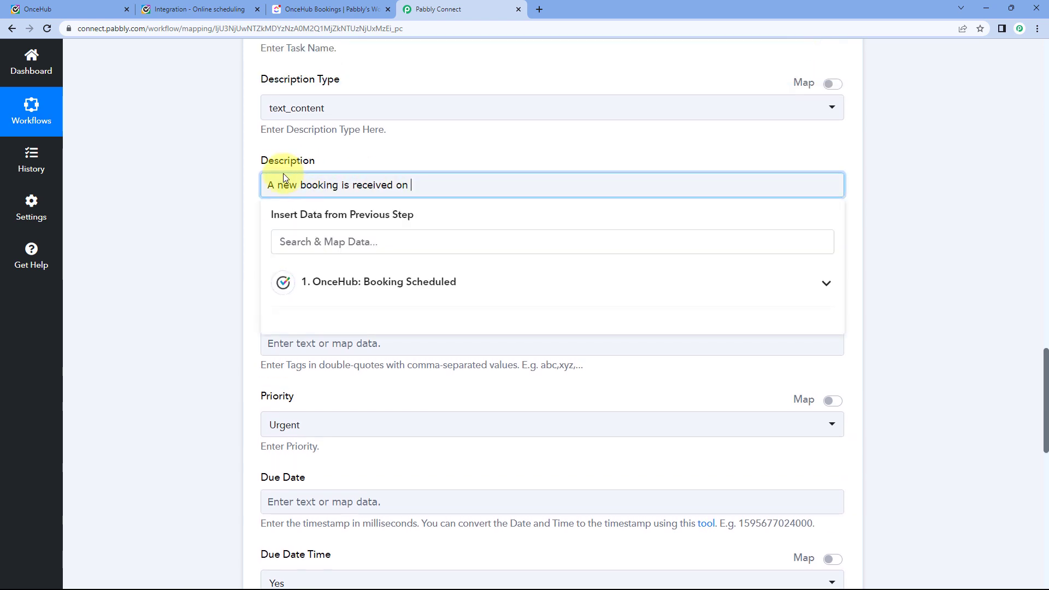
left_click(411, 281)
scroll(412, 374, "up", 1)
scroll(412, 375, "down", 2)
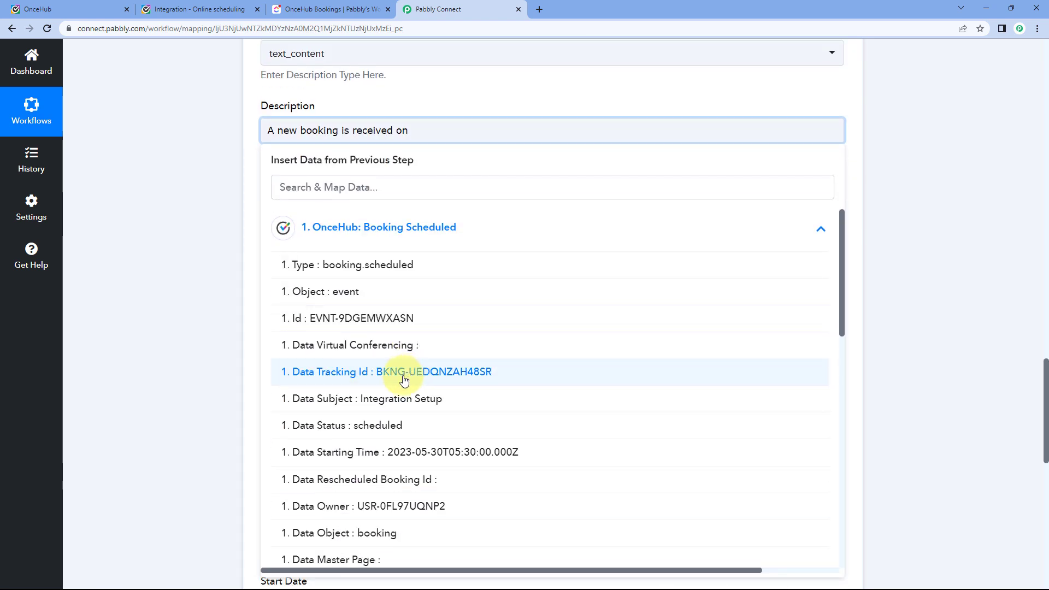
left_click(386, 399)
left_click(227, 199)
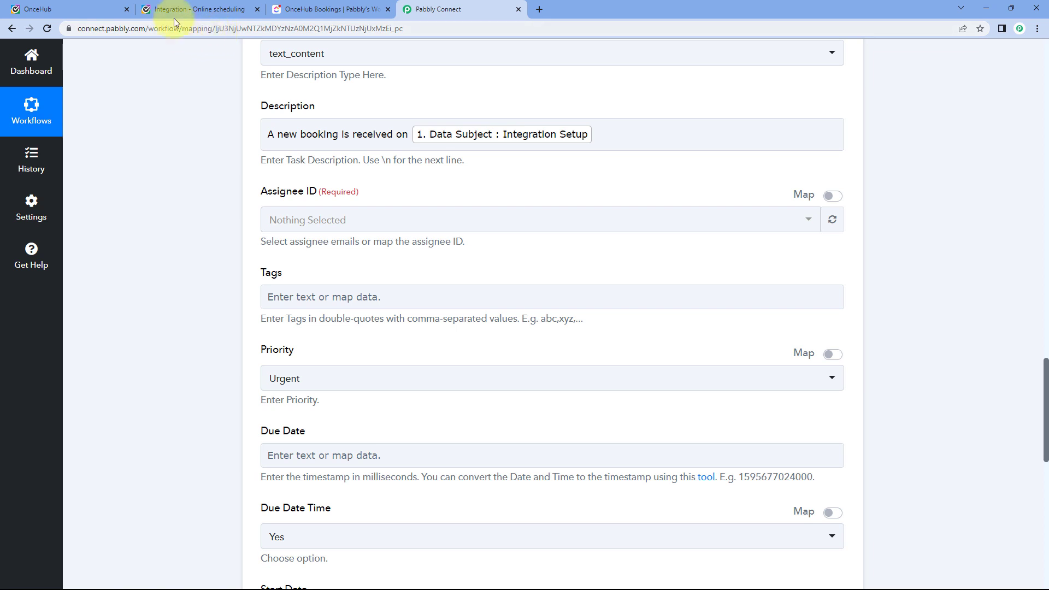
Add a colon after the mapped subject and start a new description line.
left_click(117, 9)
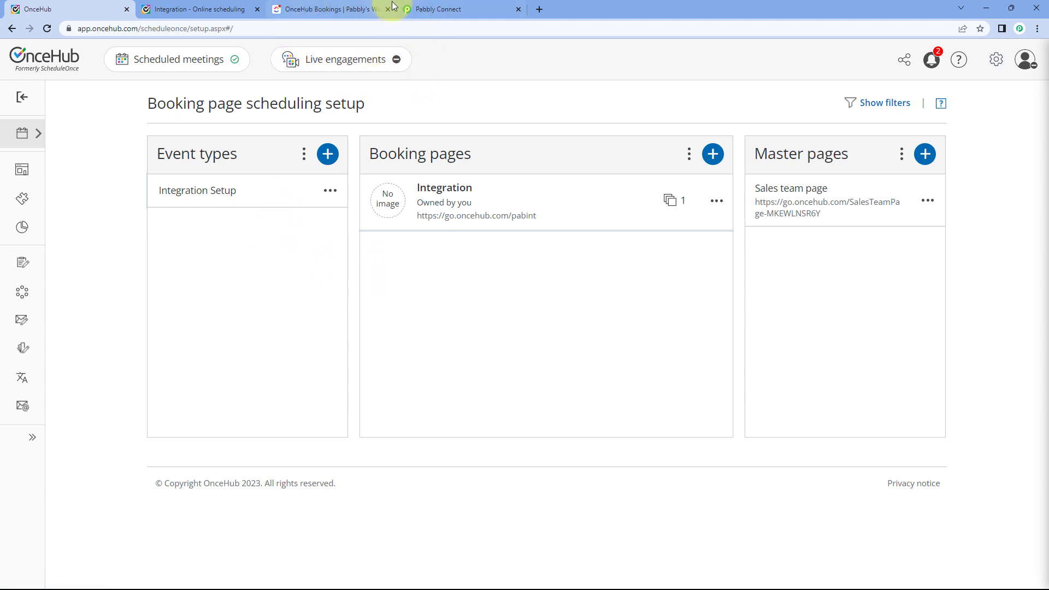
left_click(442, 5)
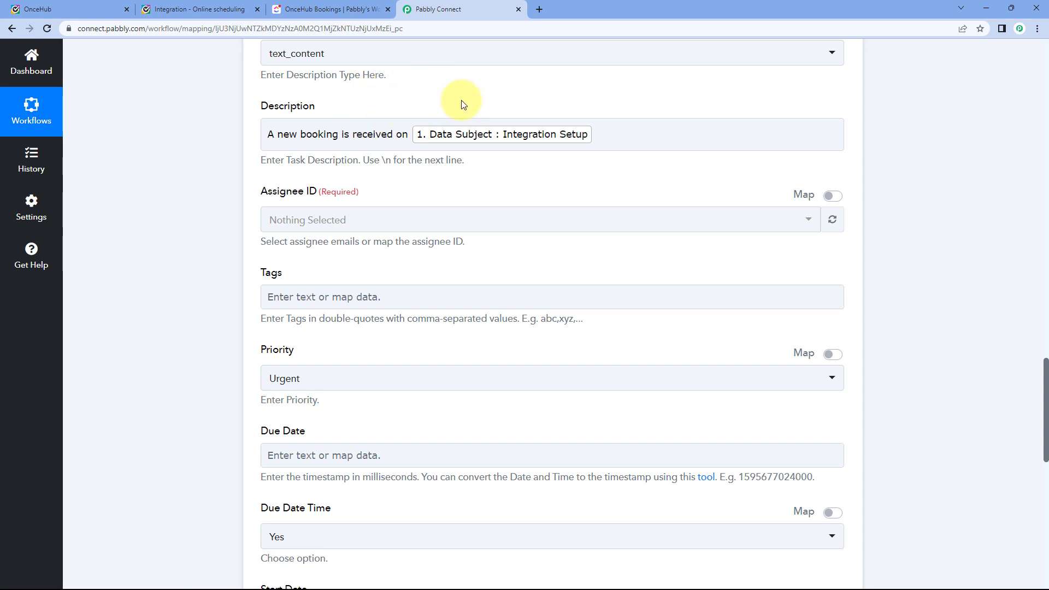
left_click(461, 144)
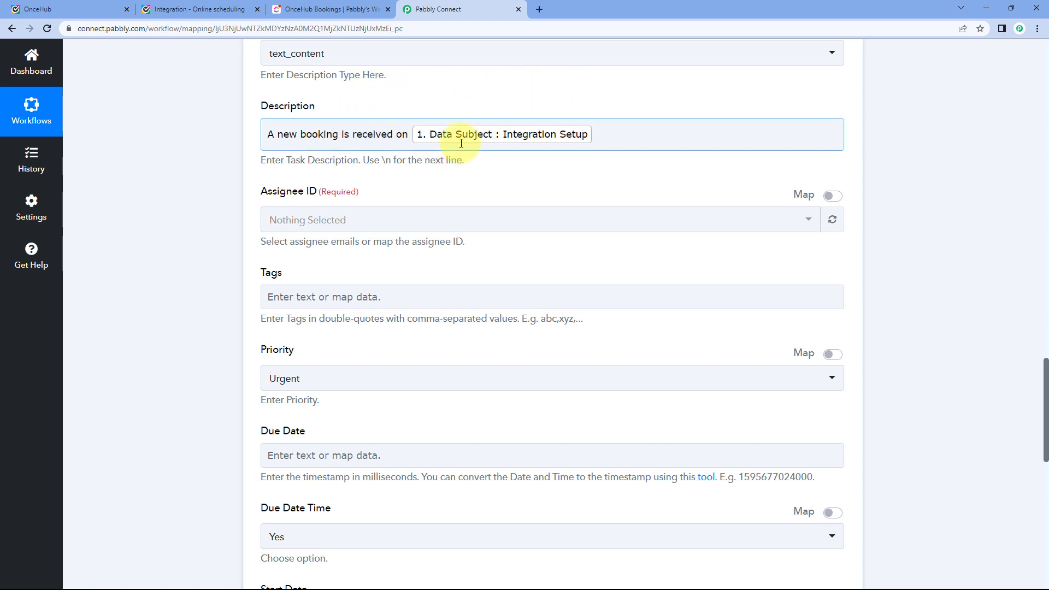
left_click(559, 136)
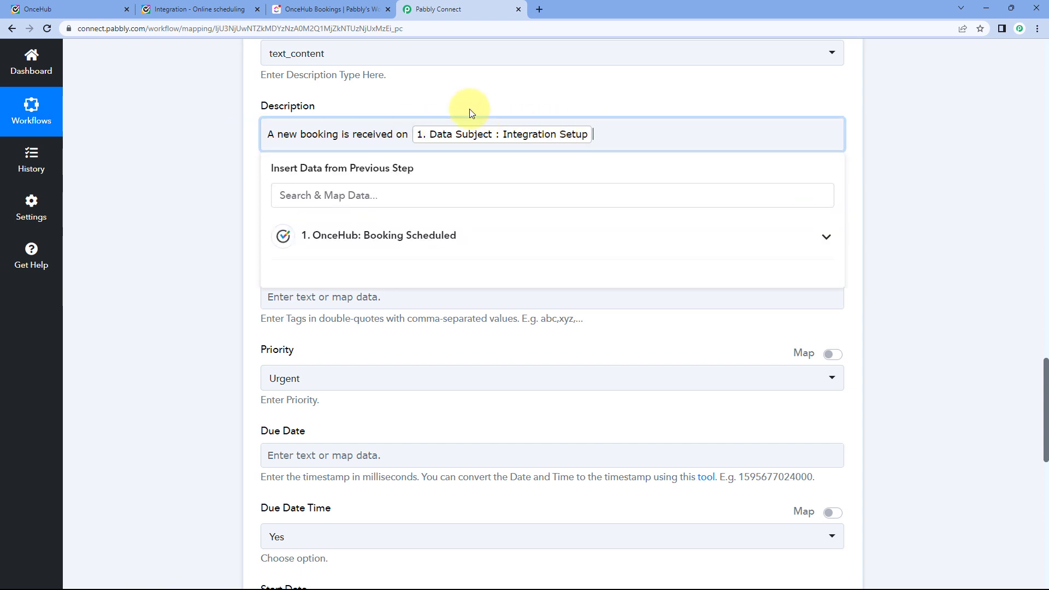
type(":")
key("Return")
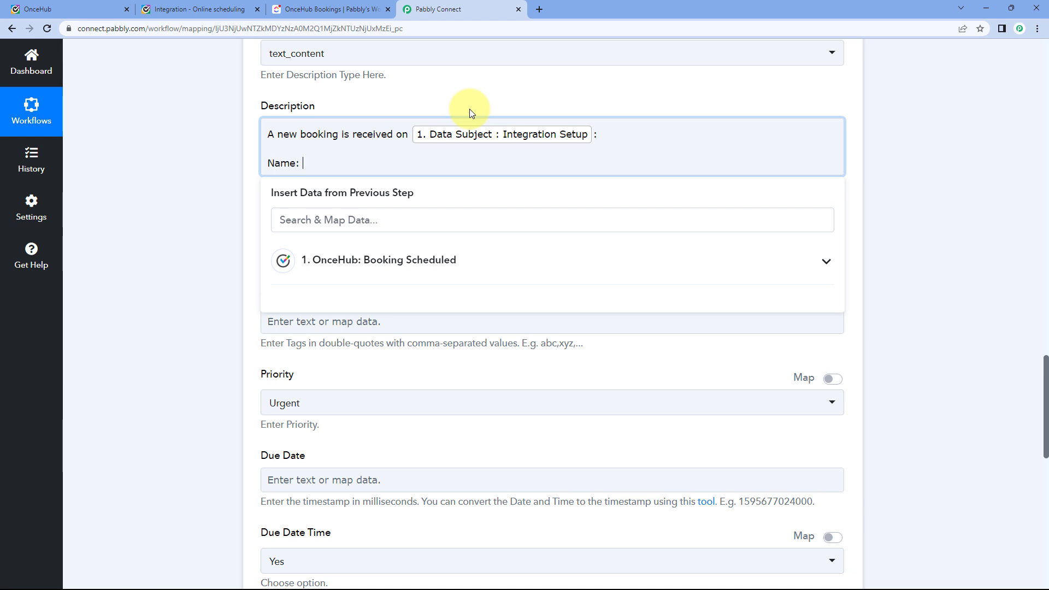
Add Name and Email lines mapped to the form submission name and email.
left_click(366, 264)
scroll(350, 303, "down", 6)
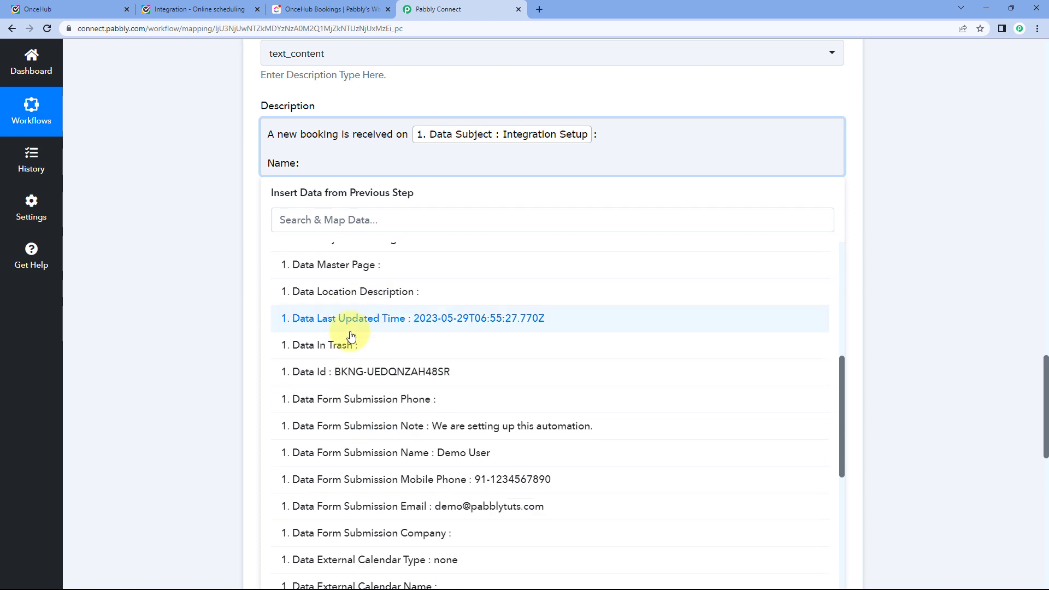
left_click(411, 453)
key("Return")
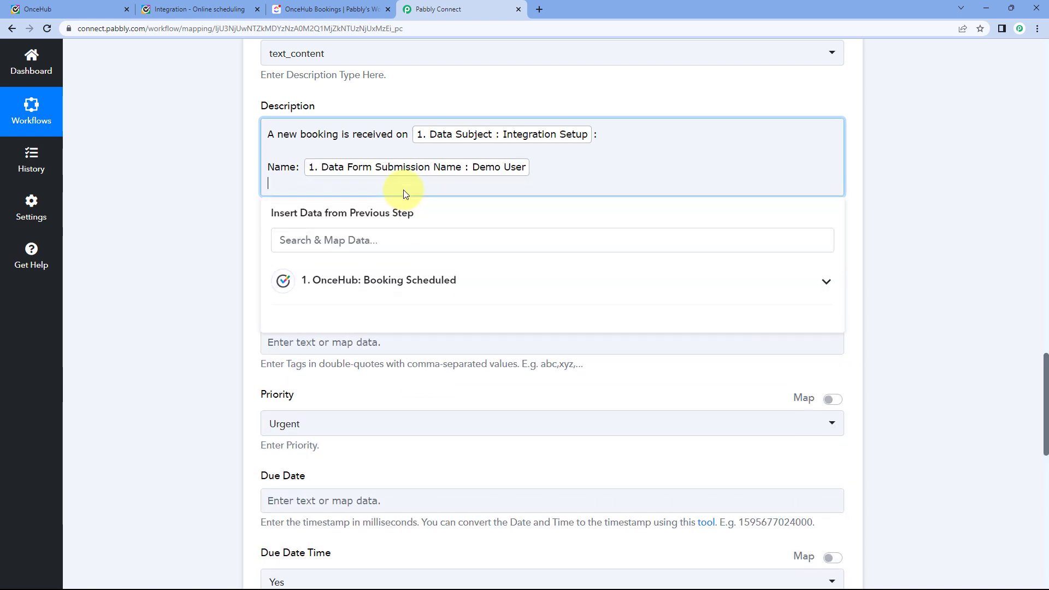
type("Email:")
left_click(386, 293)
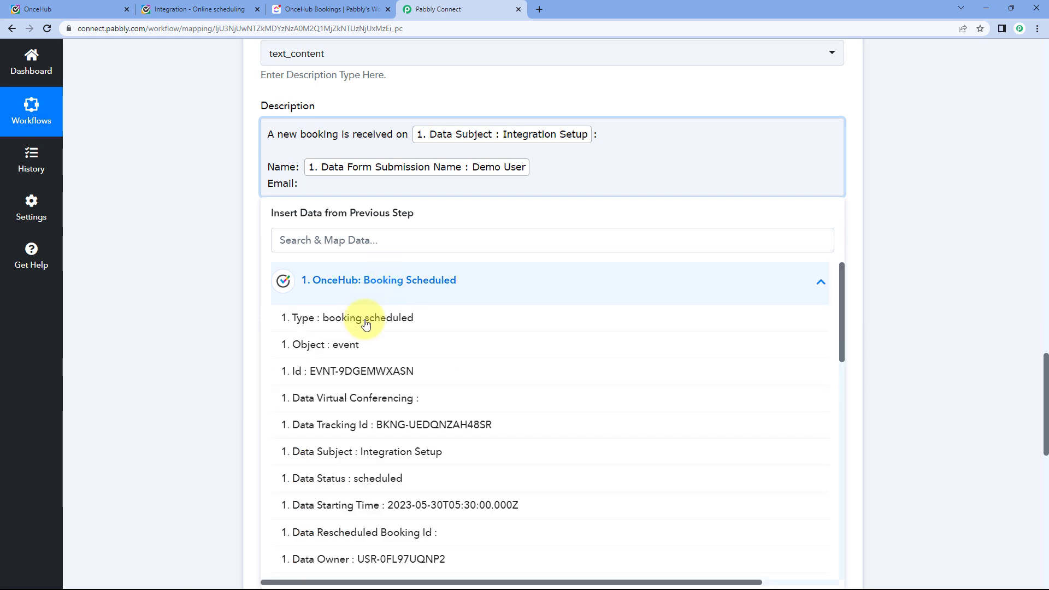
scroll(363, 323, "down", 5)
scroll(365, 334, "down", 2)
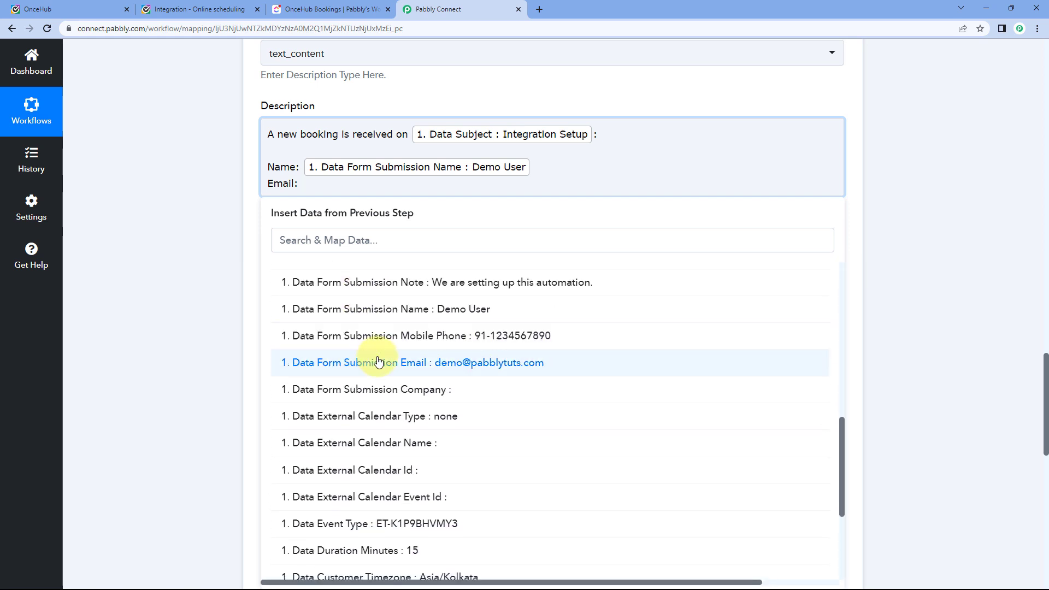
left_click(380, 364)
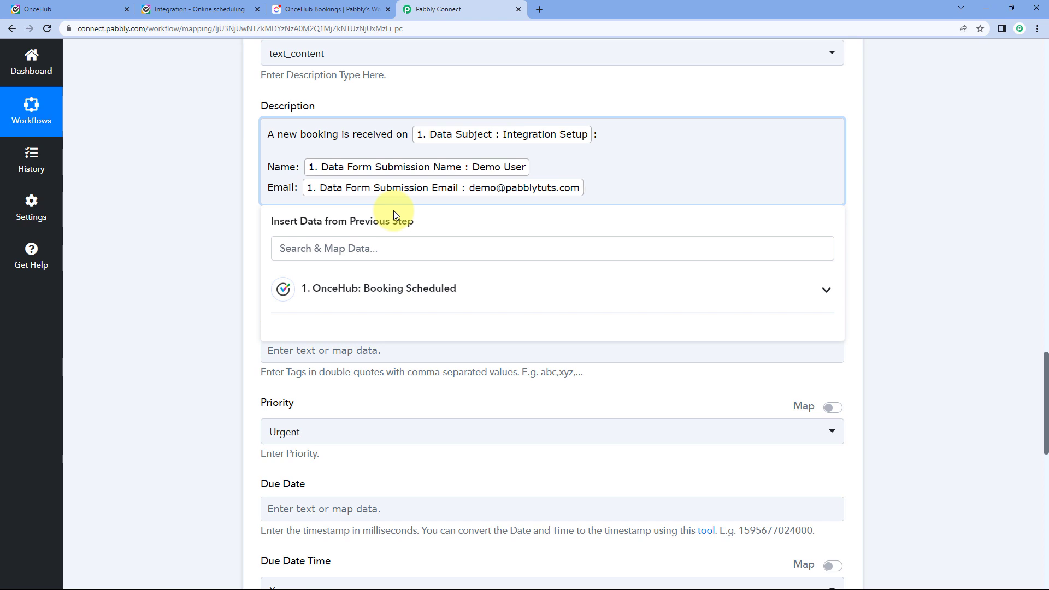
Add a Note line below the email, mapped to the form submission note.
left_click(353, 288)
scroll(393, 335, "down", 6)
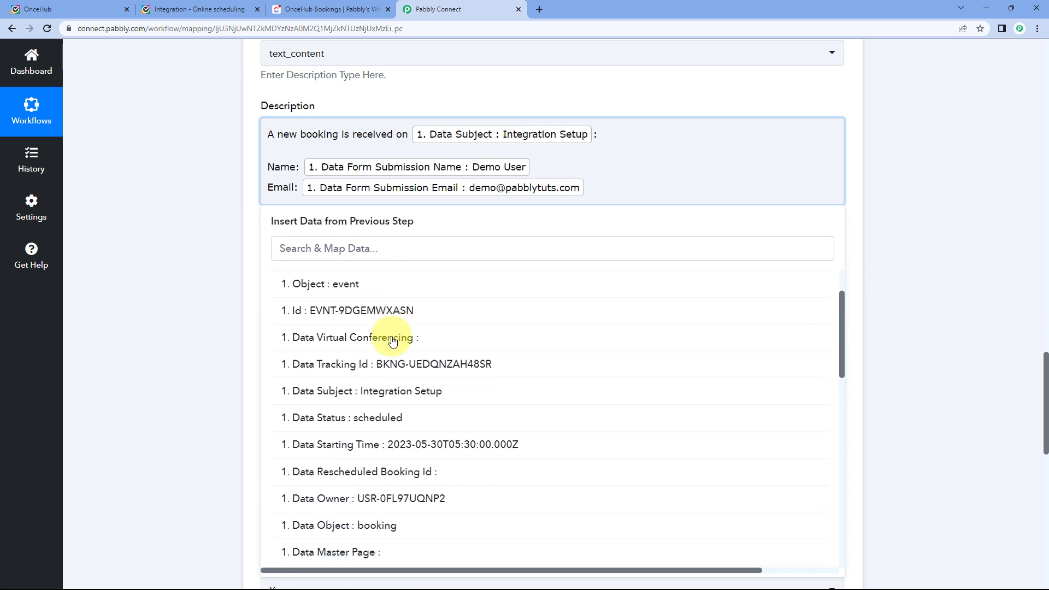
left_click(602, 184)
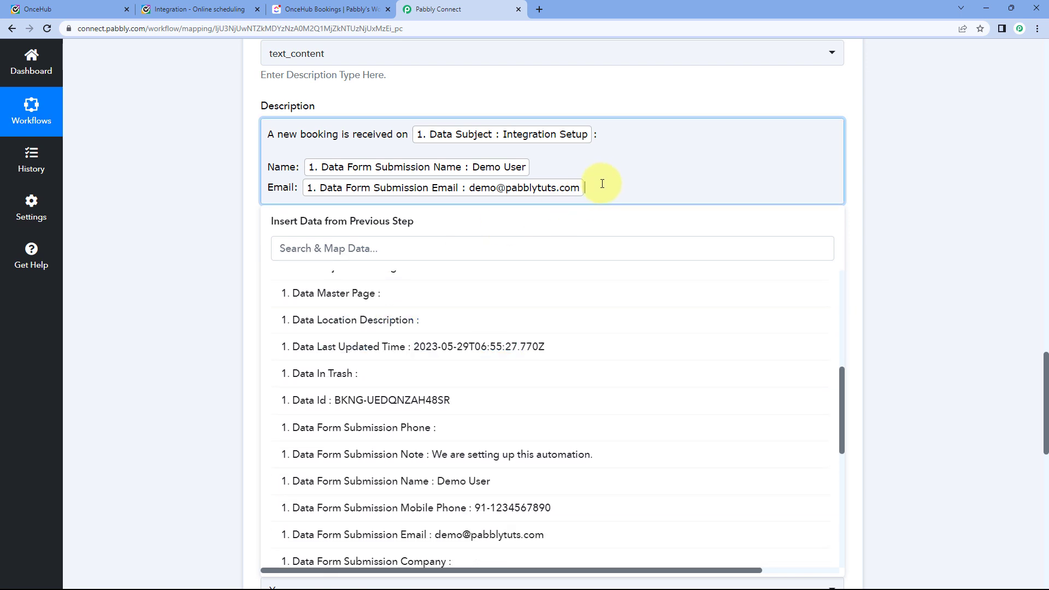
key("Return")
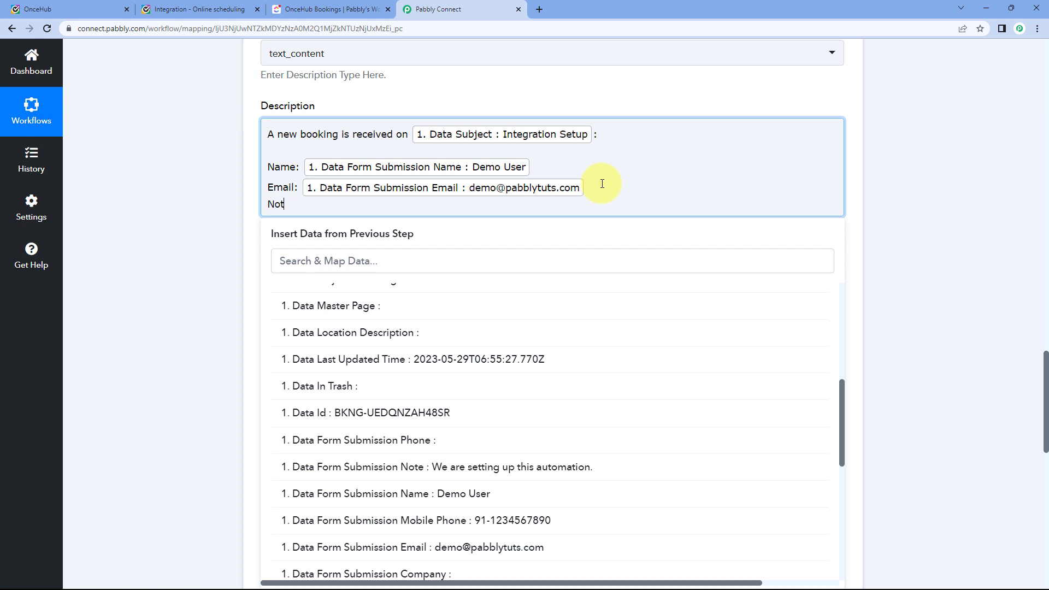
scroll(412, 339, "down", 2)
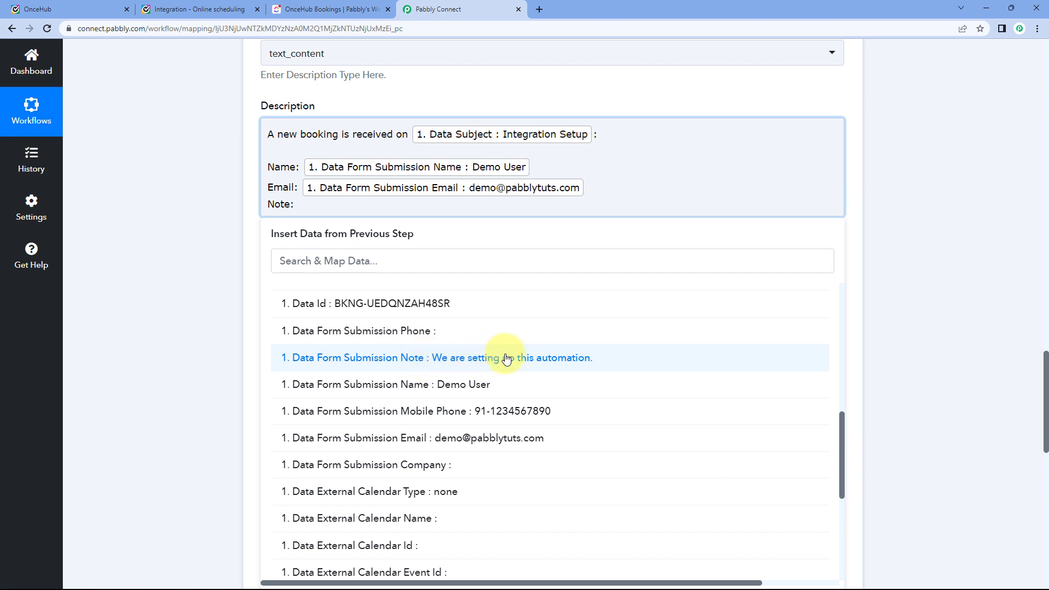
left_click(453, 361)
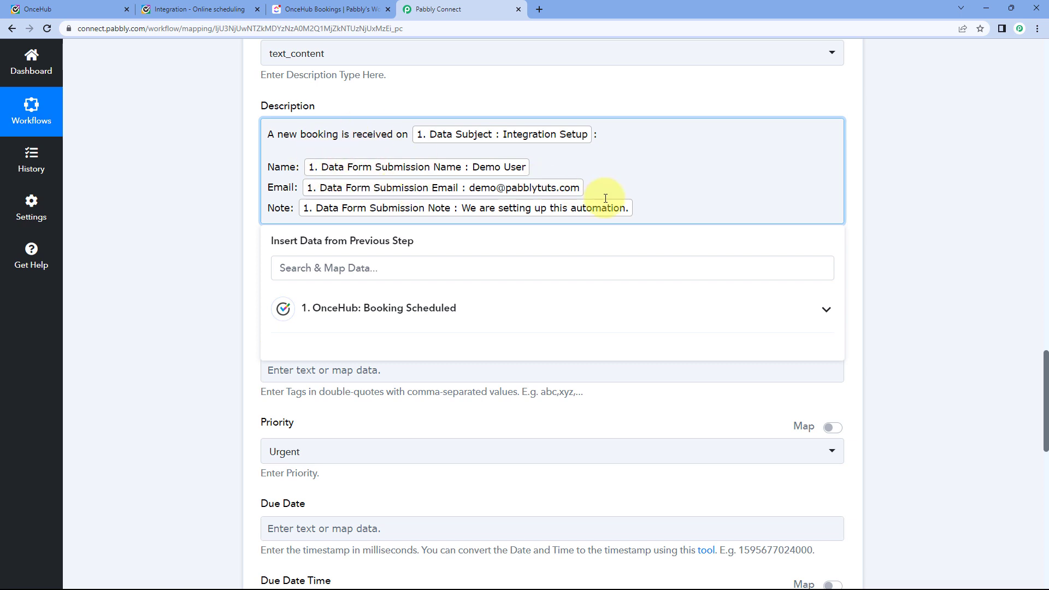
key("Return")
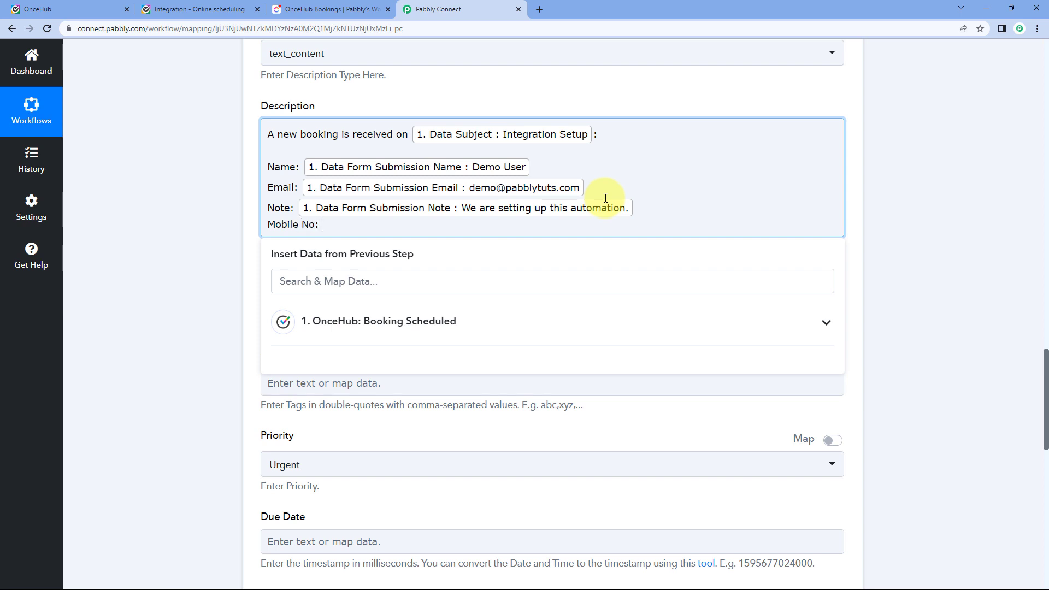
Add a Mobile No line with '+' and the mapped form mobile phone.
left_click(409, 319)
scroll(412, 363, "down", 10)
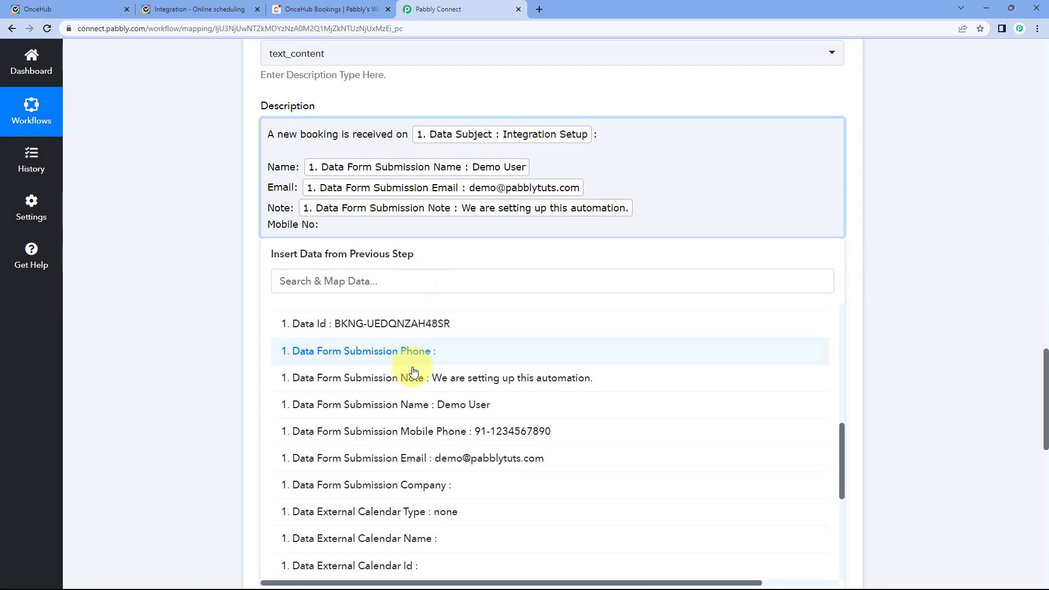
left_click(417, 432)
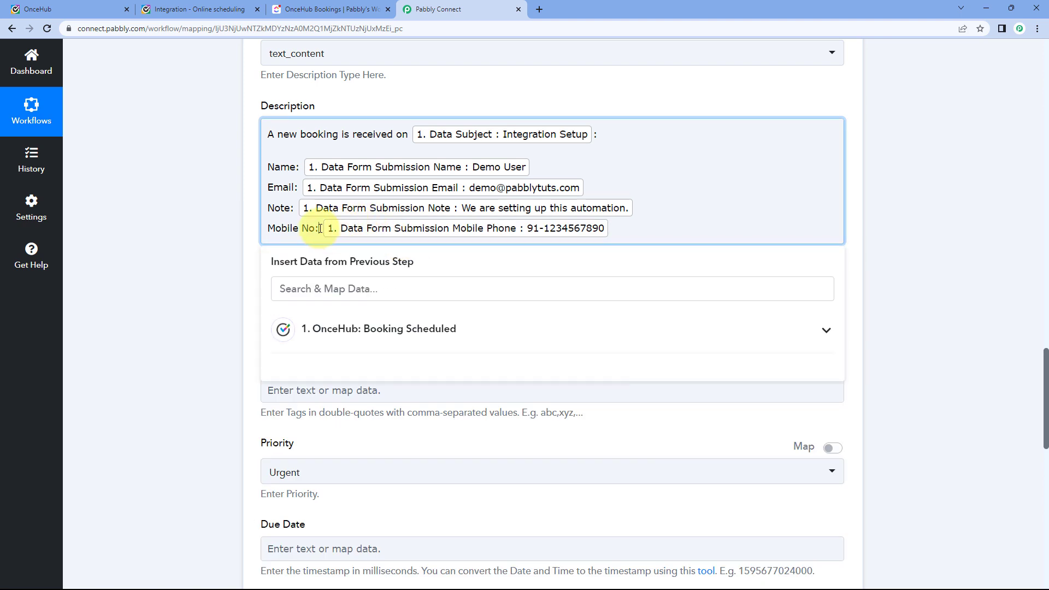
type("+")
left_click(211, 199)
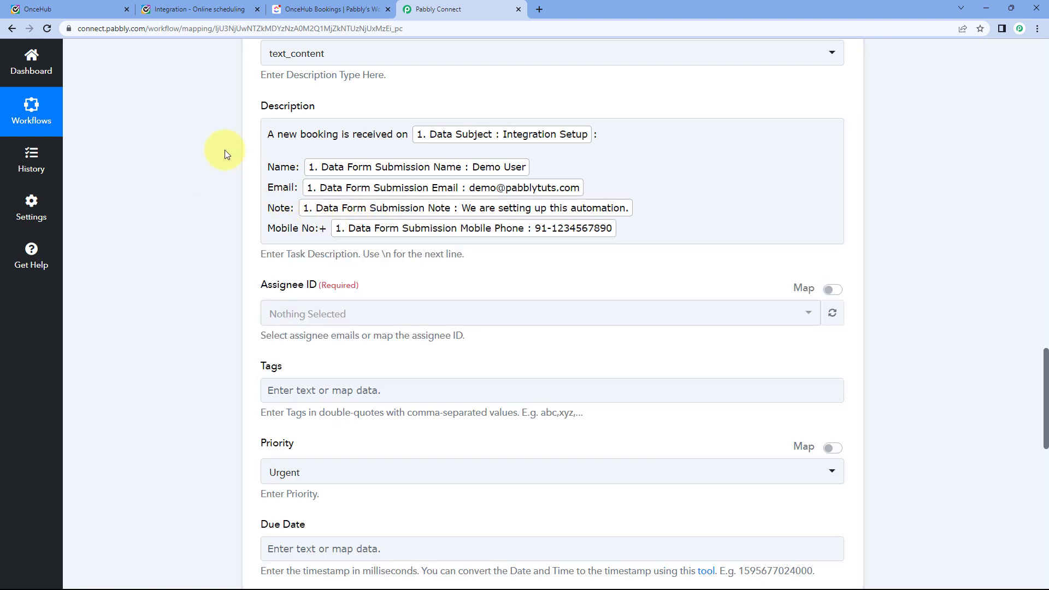
left_click(246, 141)
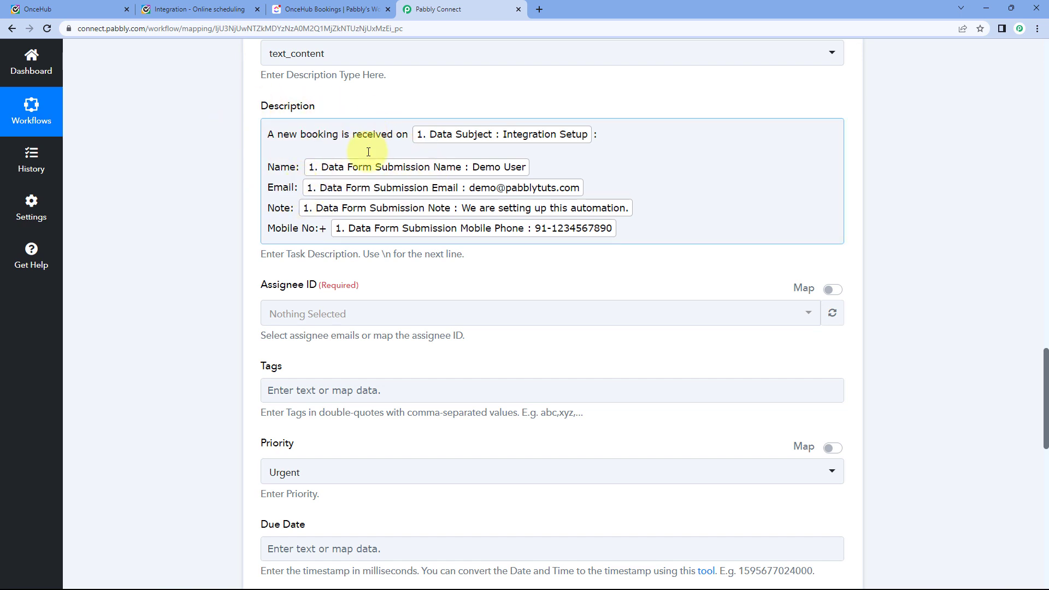
left_click(227, 8)
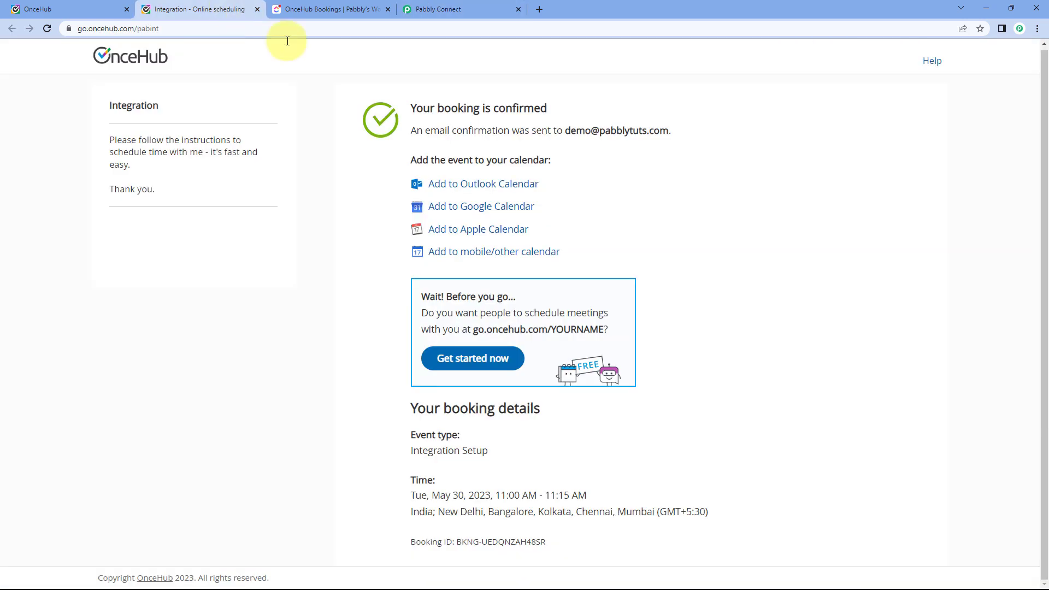
left_click(444, 8)
left_click(654, 224)
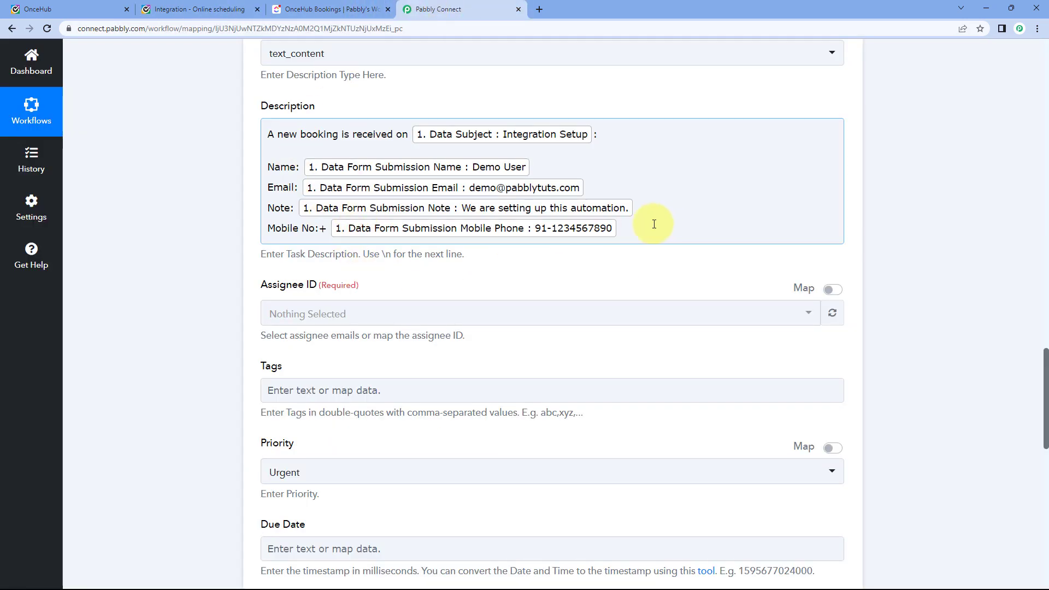
scroll(636, 235, "up", 15)
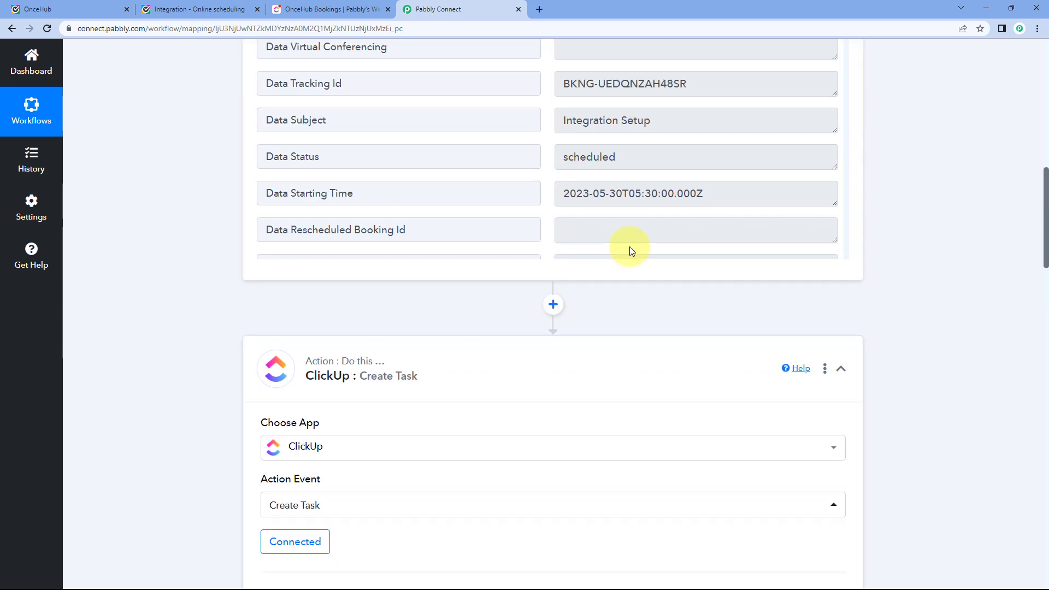
scroll(625, 302, "up", 4)
scroll(565, 295, "down", 3)
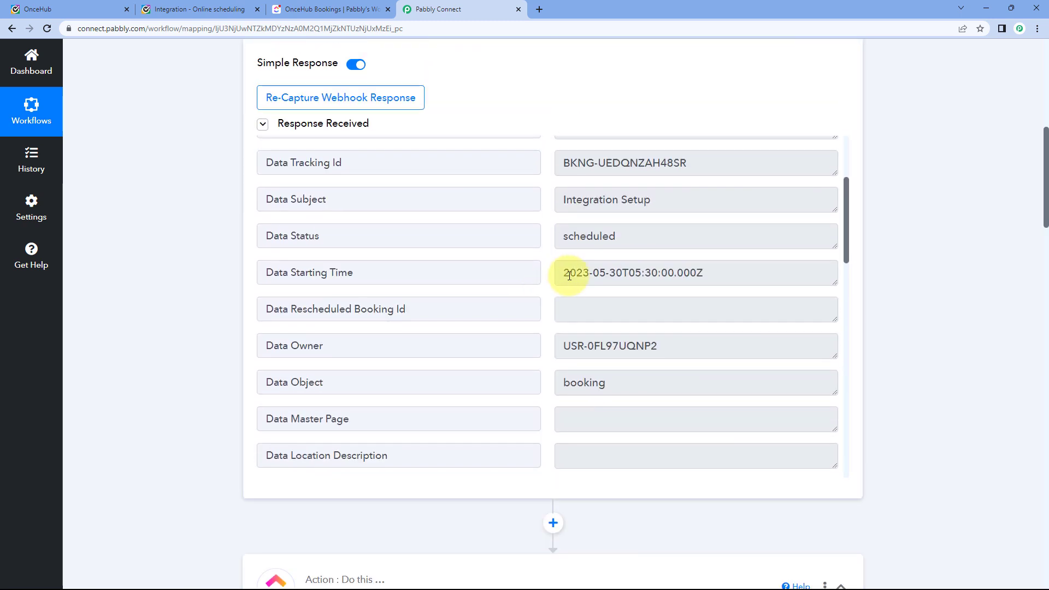
left_click_drag(559, 275, 698, 274)
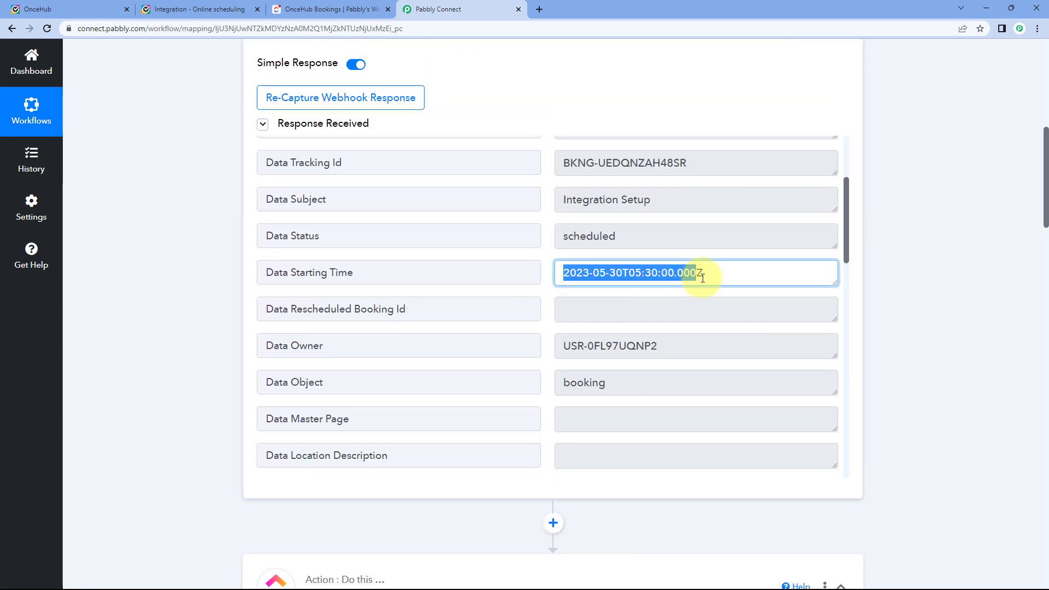
left_click(536, 270)
scroll(194, 330, "down", 18)
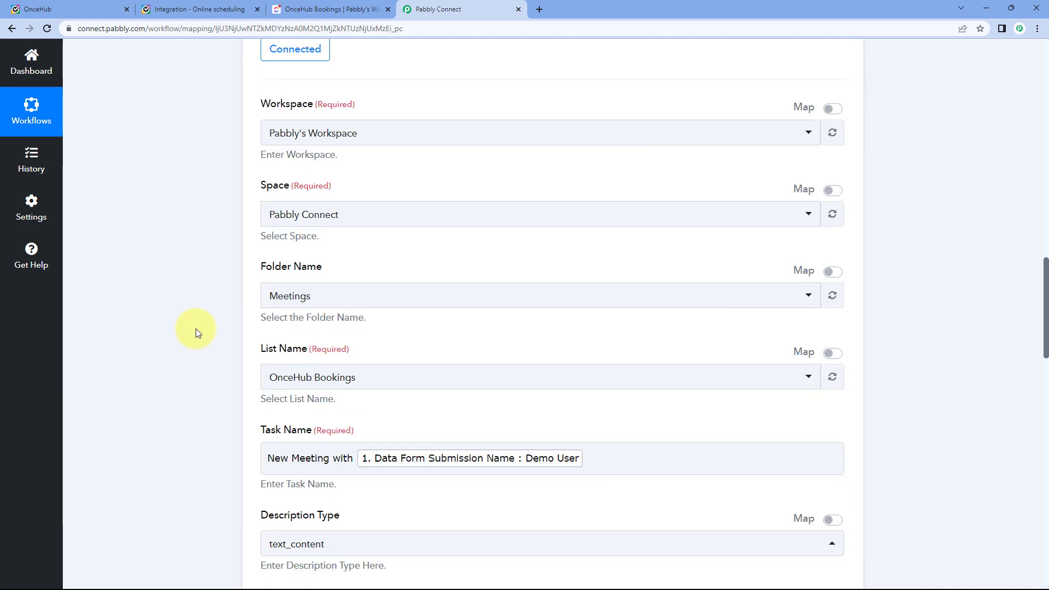
scroll(214, 359, "down", 4)
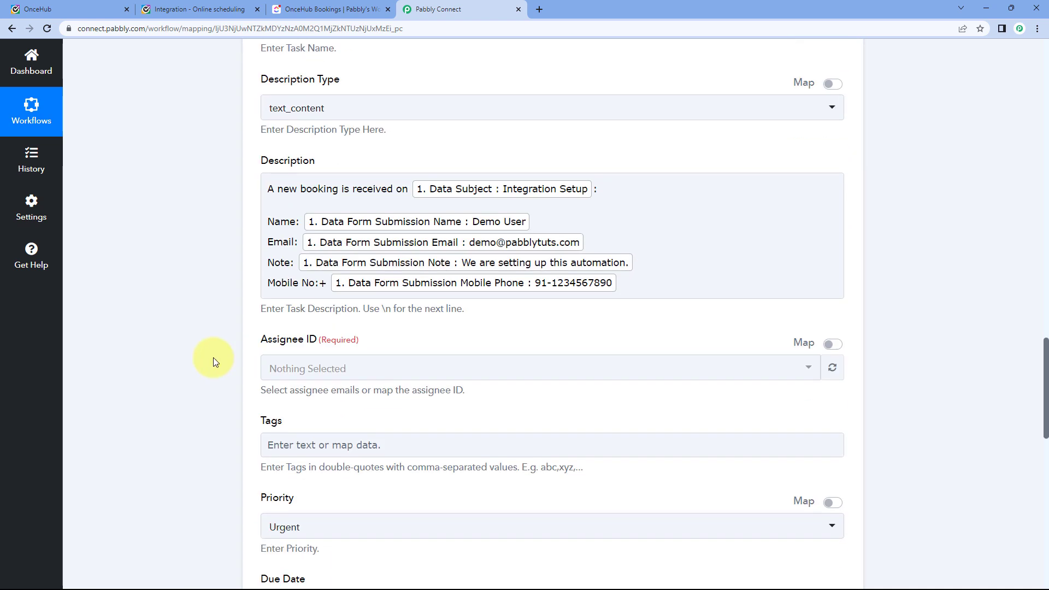
scroll(215, 330, "down", 4)
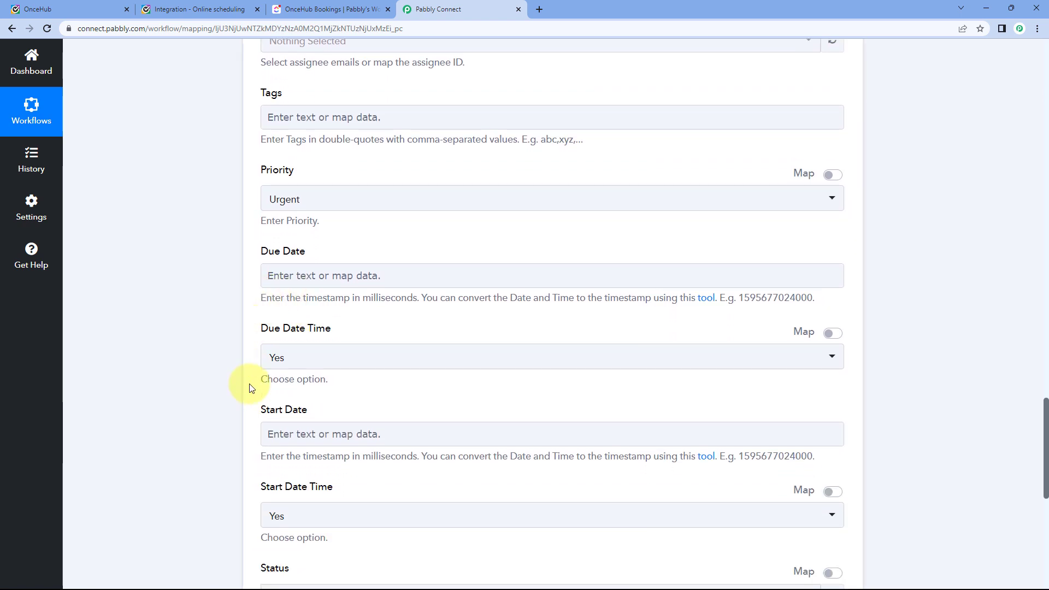
Refresh the assignee list and set Assignee ID to the admin user.
scroll(328, 306, "up", 5)
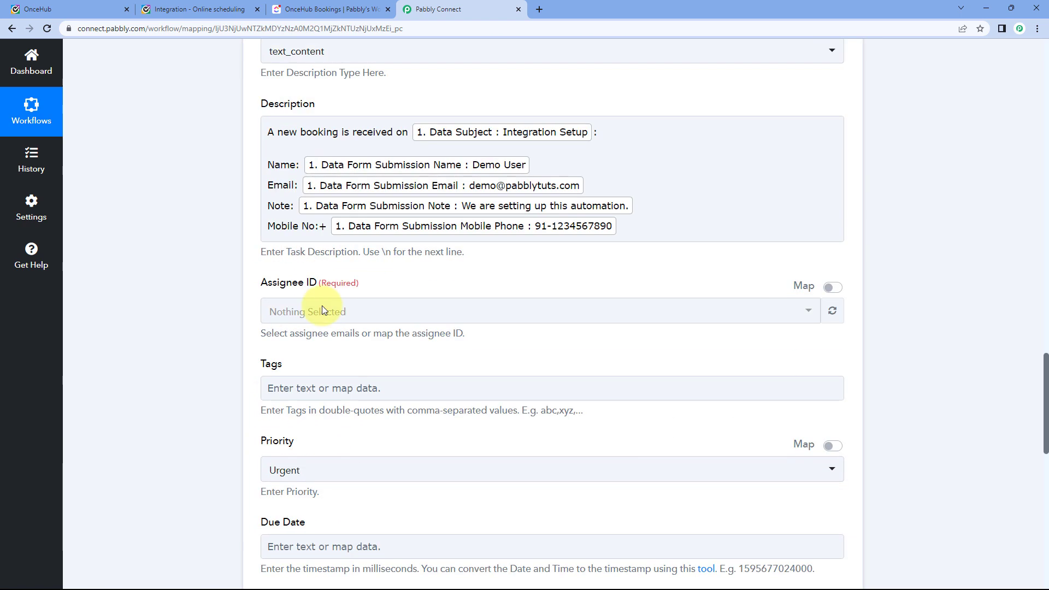
scroll(293, 279, "up", 1)
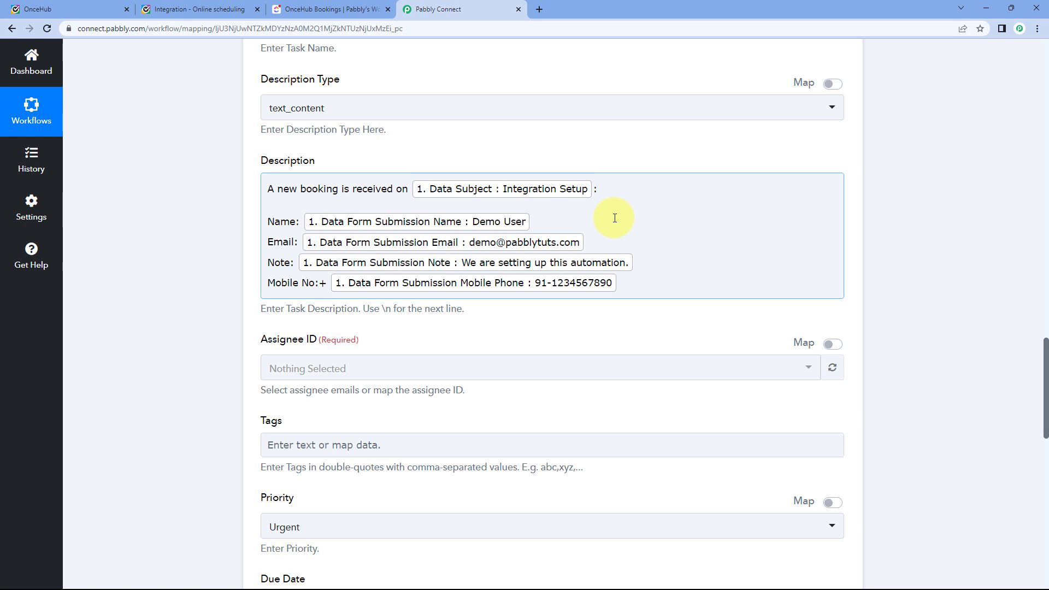
scroll(623, 245, "down", 1)
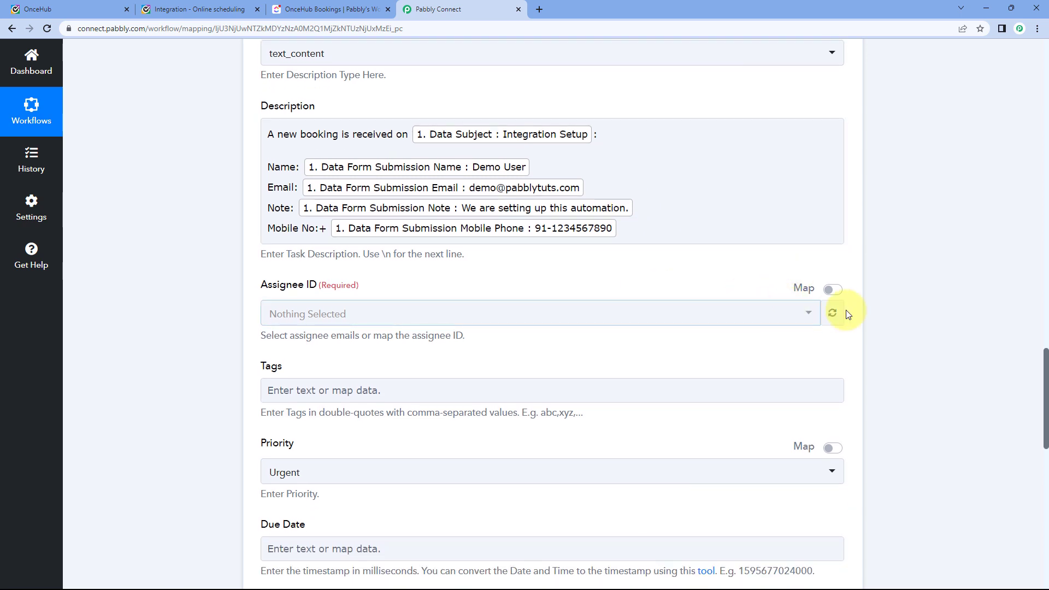
left_click(833, 314)
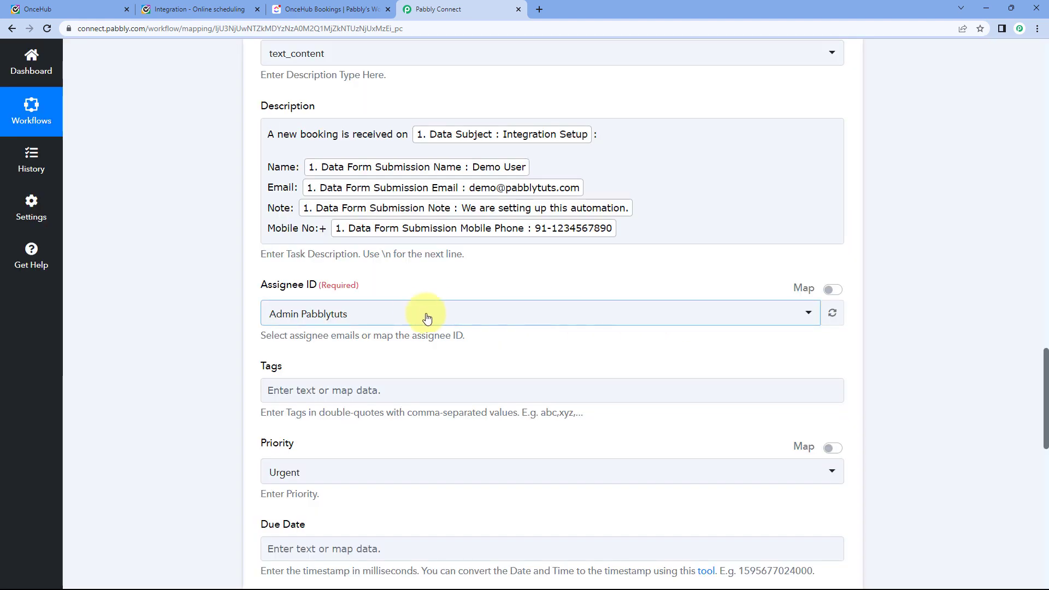
left_click(419, 313)
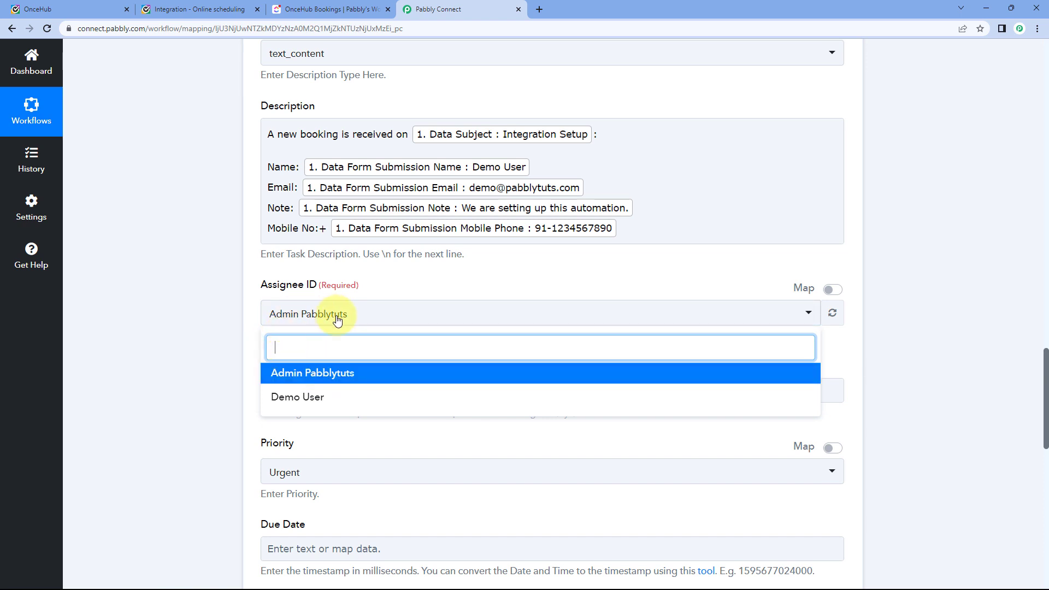
left_click(322, 383)
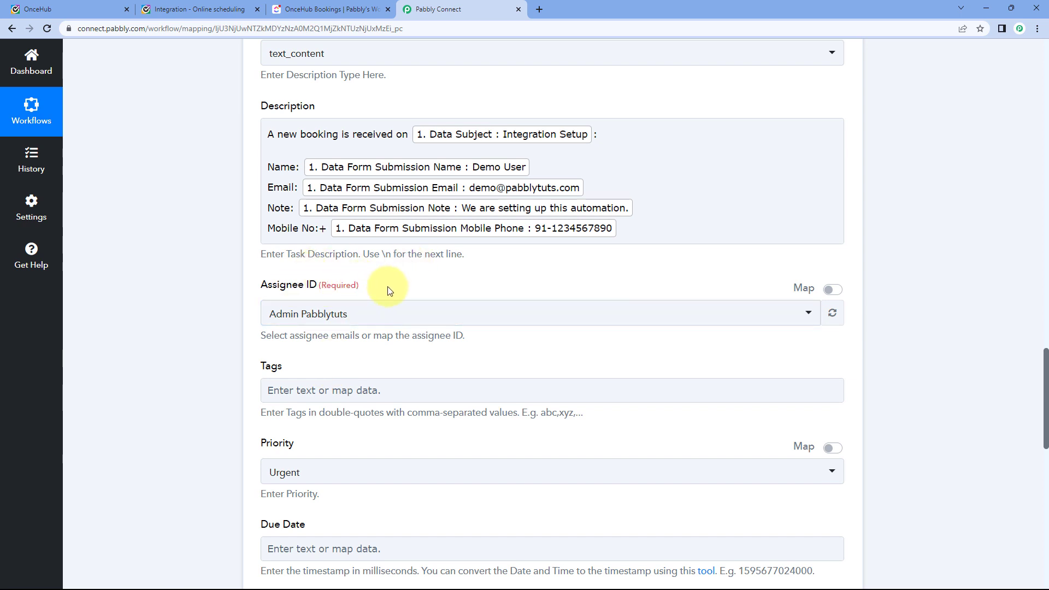
scroll(372, 287, "down", 4)
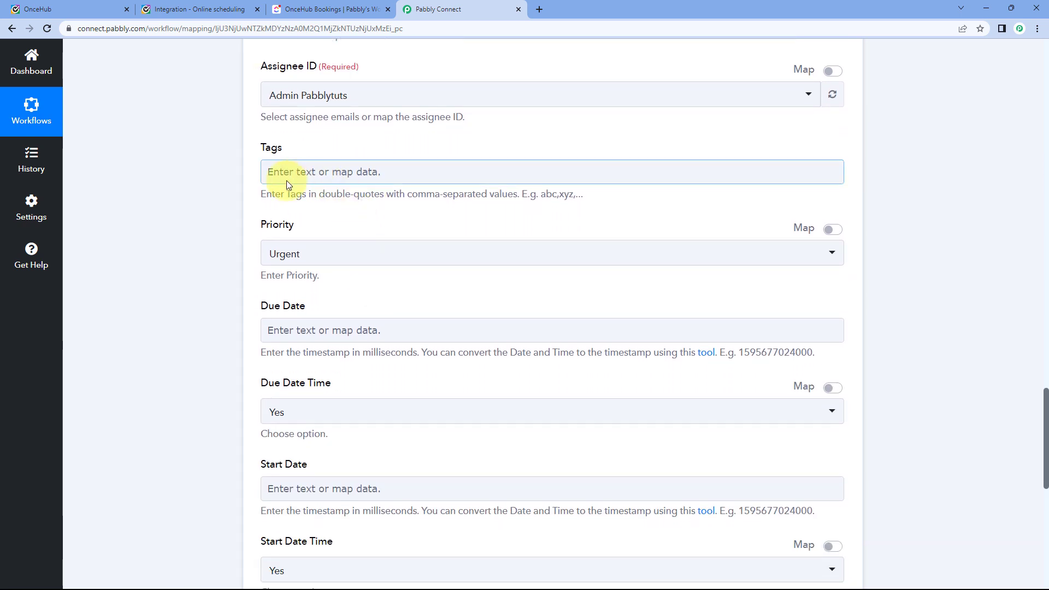
Enter "OnceHub" as the task's tag in the Tags field.
scroll(289, 174, "down", 1)
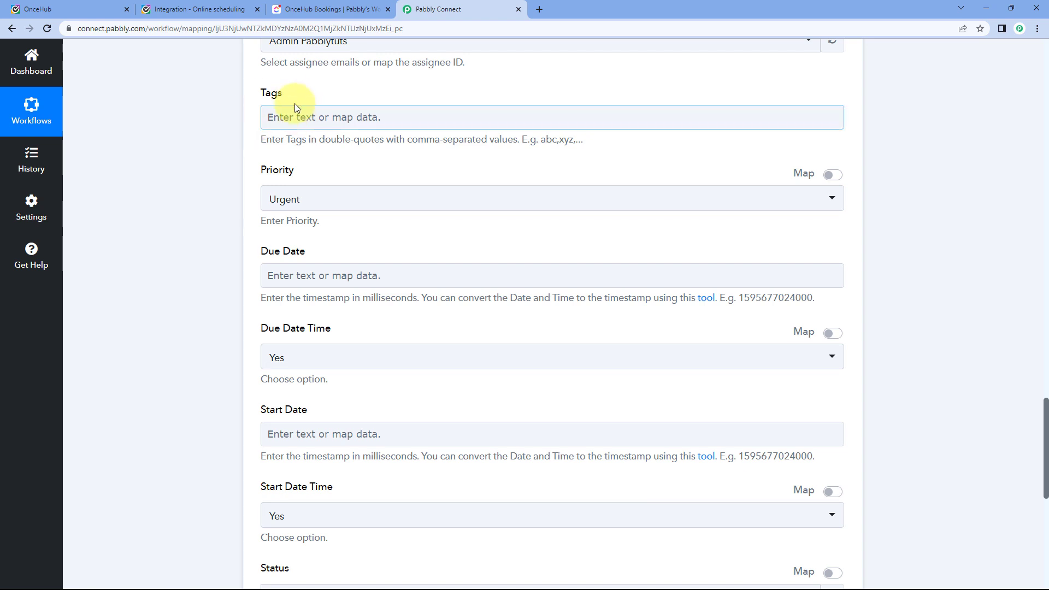
scroll(365, 107, "up", 7)
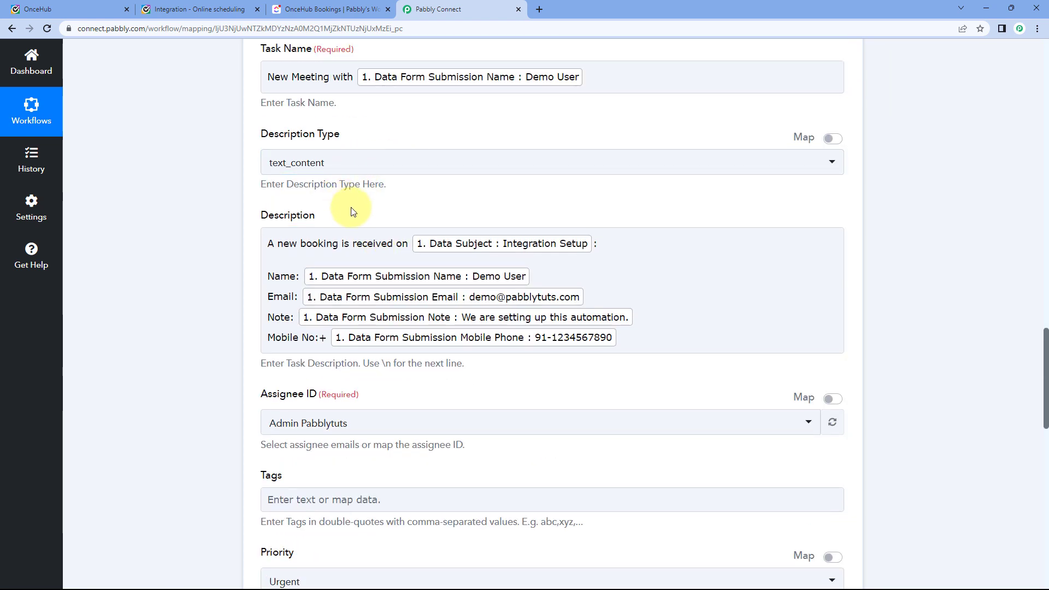
scroll(224, 224, "down", 6)
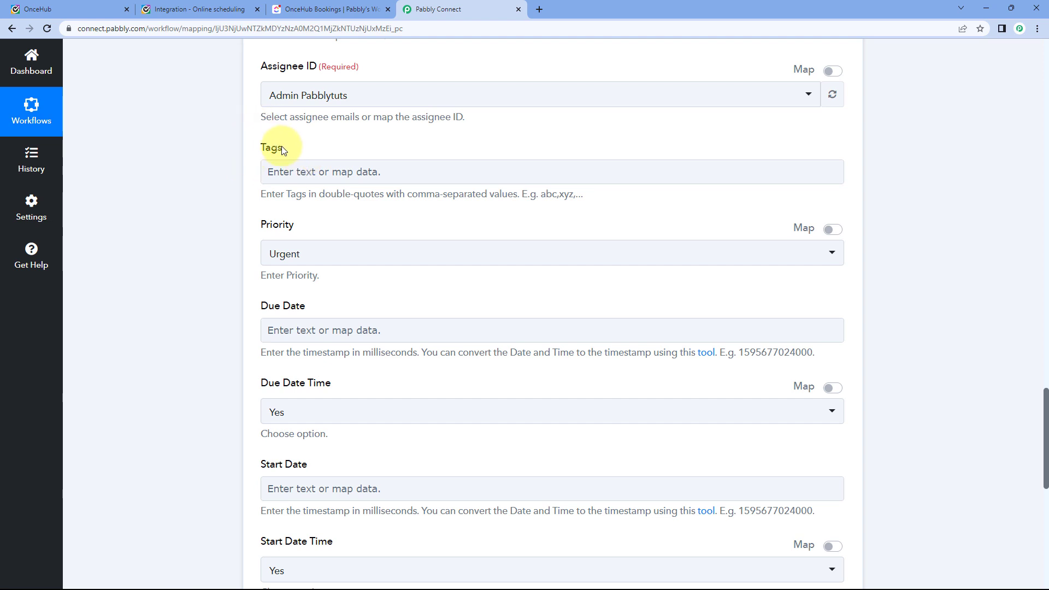
left_click(270, 174)
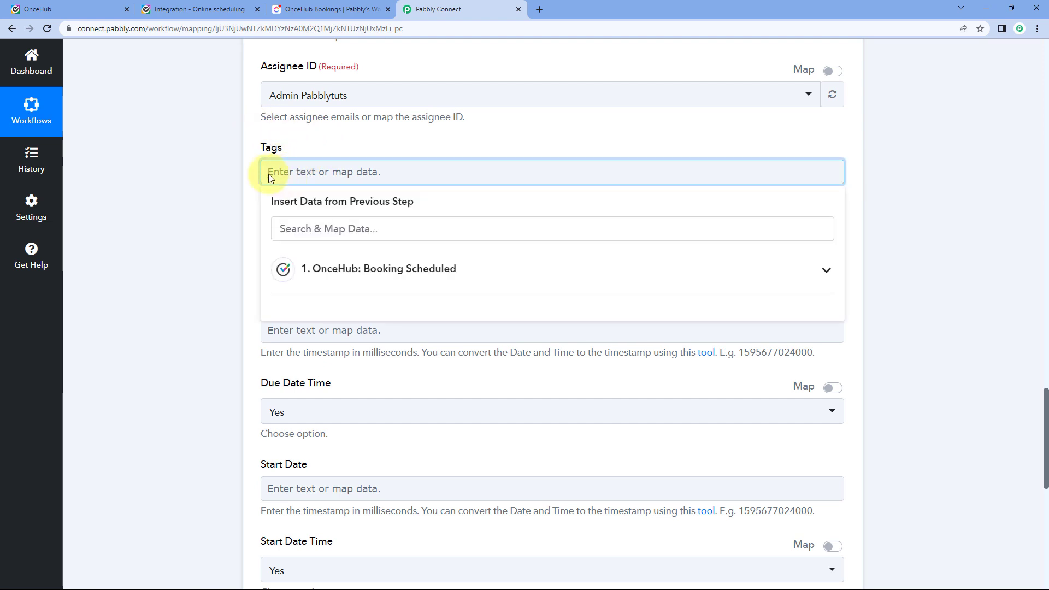
type("\"On")
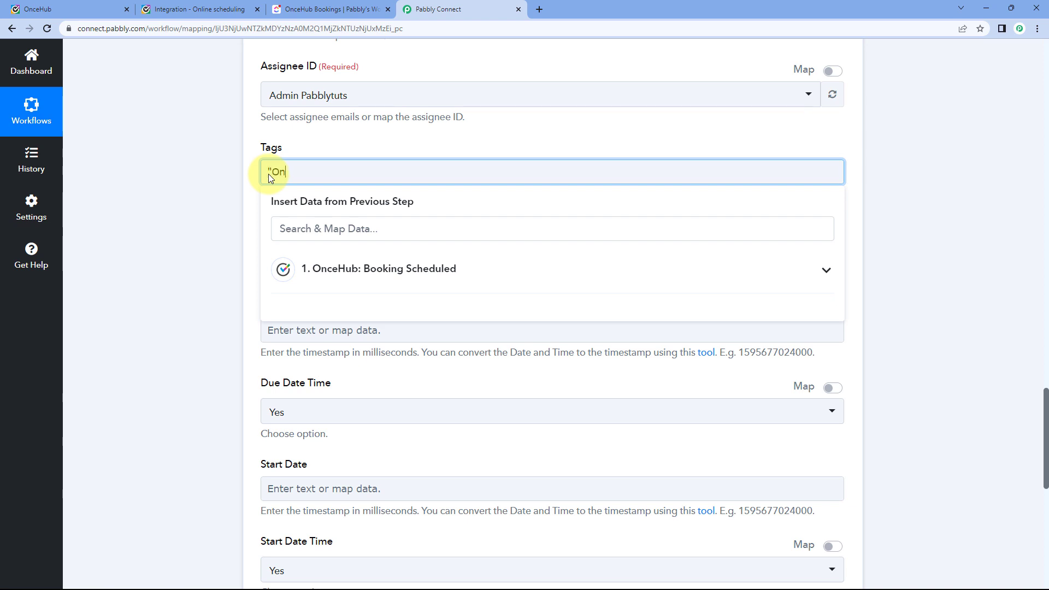
type("ceHub\"")
left_click(247, 162)
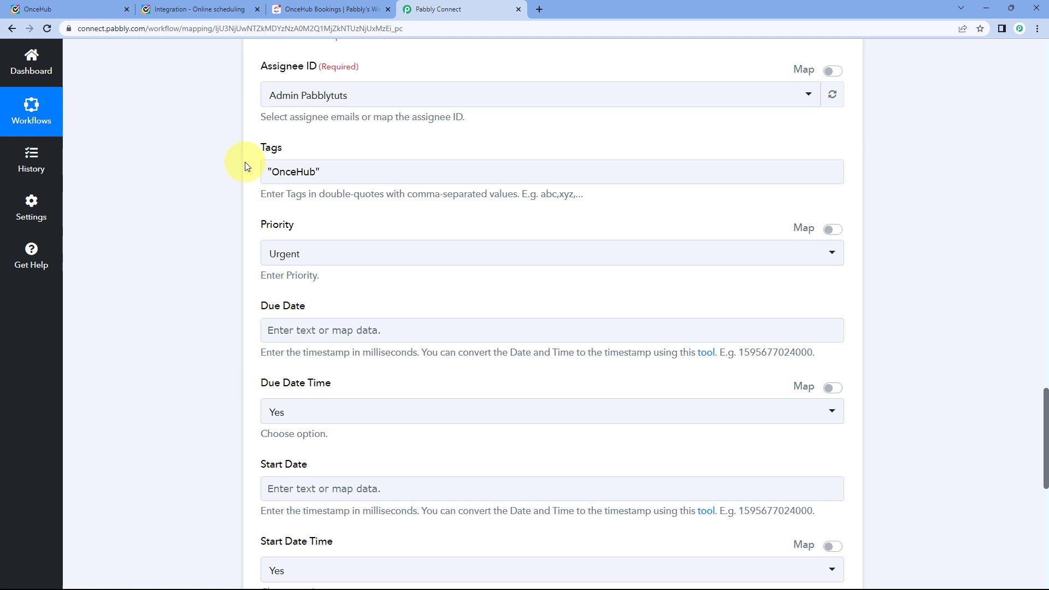
left_click(330, 172)
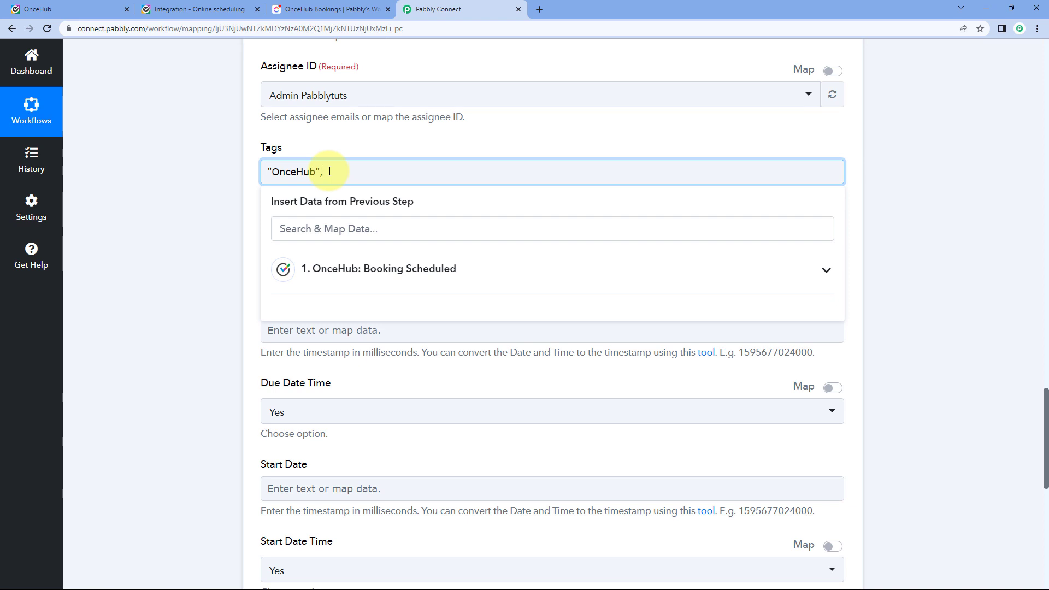
left_click(271, 140)
scroll(248, 150, "down", 3)
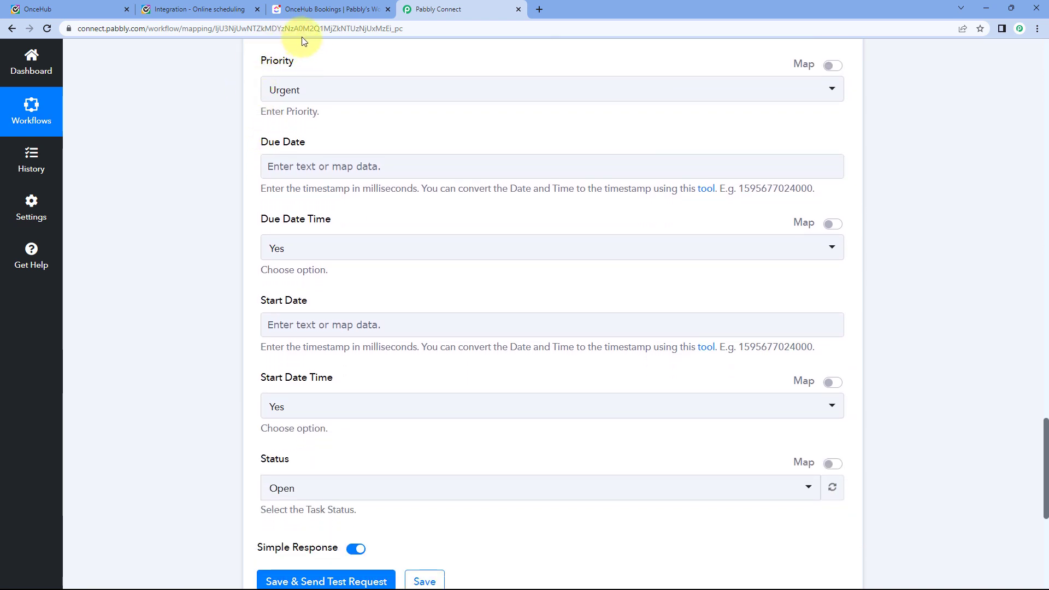
Change the task Priority from Urgent to Normal.
left_click(297, 90)
left_click(273, 197)
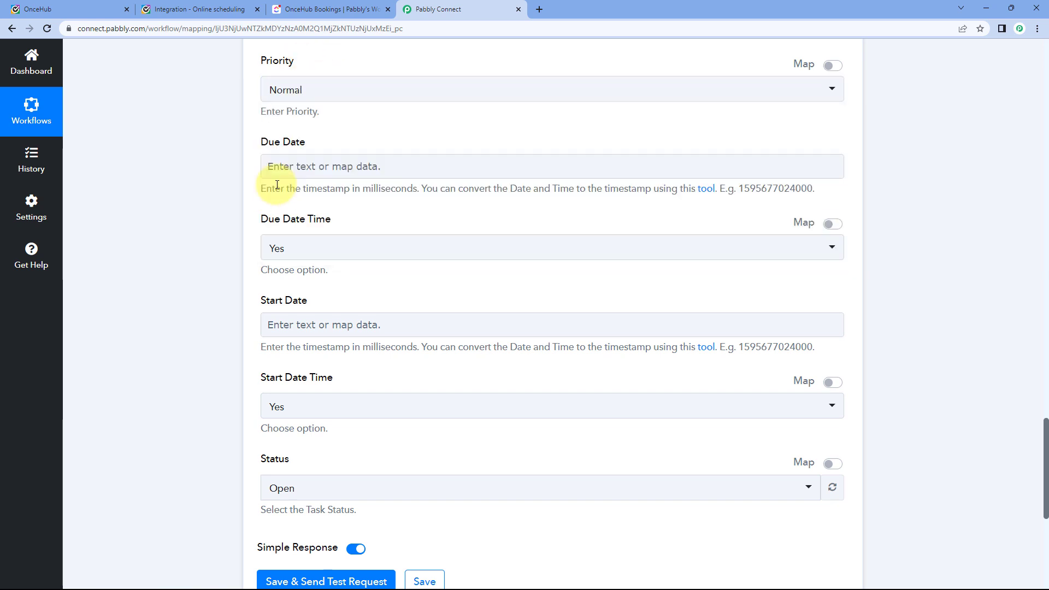
left_click(298, 121)
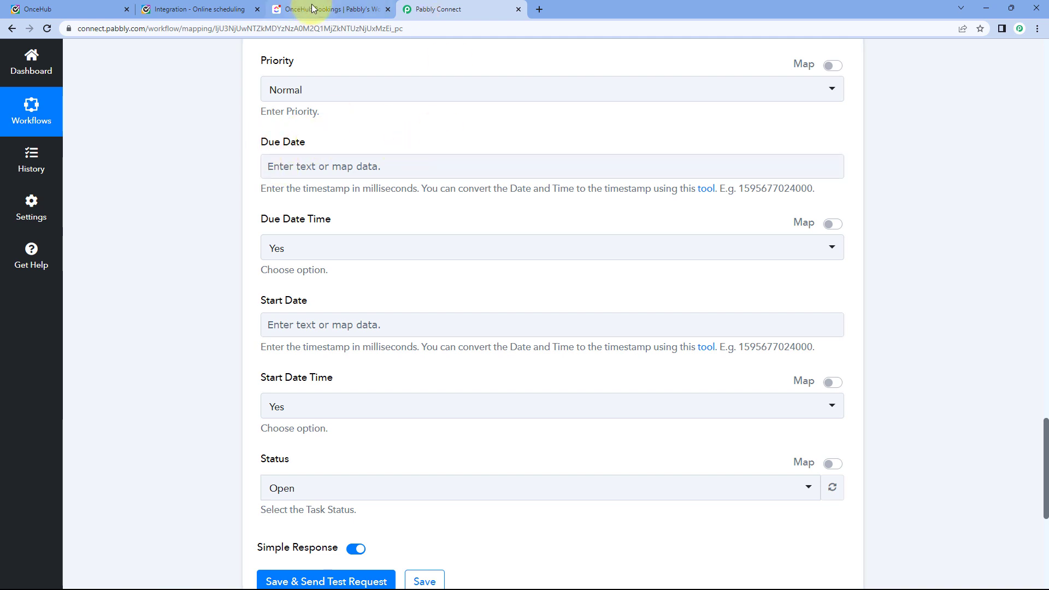
Check the booking's date and start time on the OnceHub confirmation page.
left_click(210, 10)
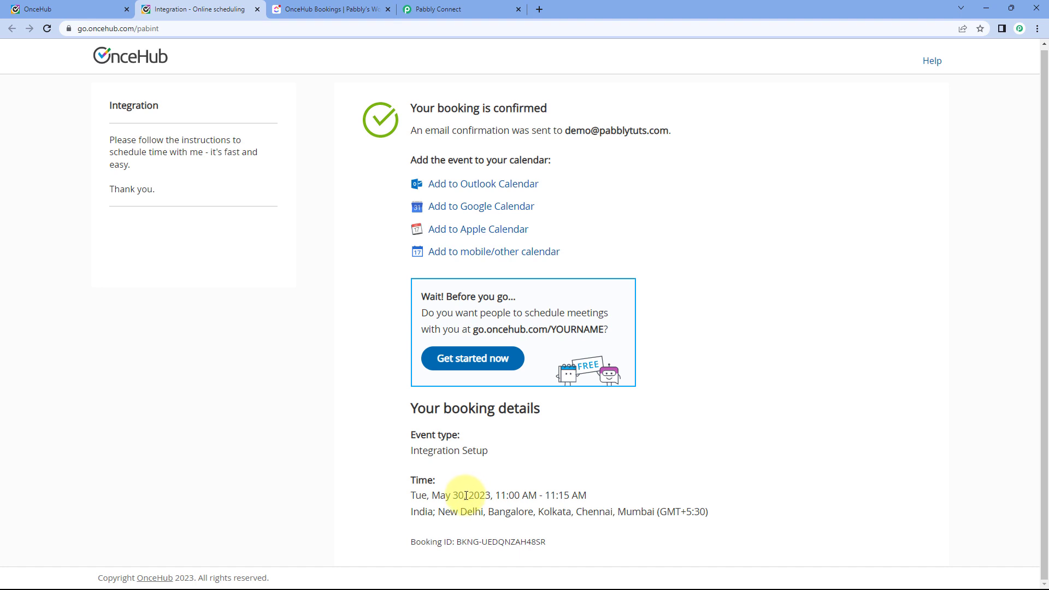
left_click_drag(432, 495, 574, 496)
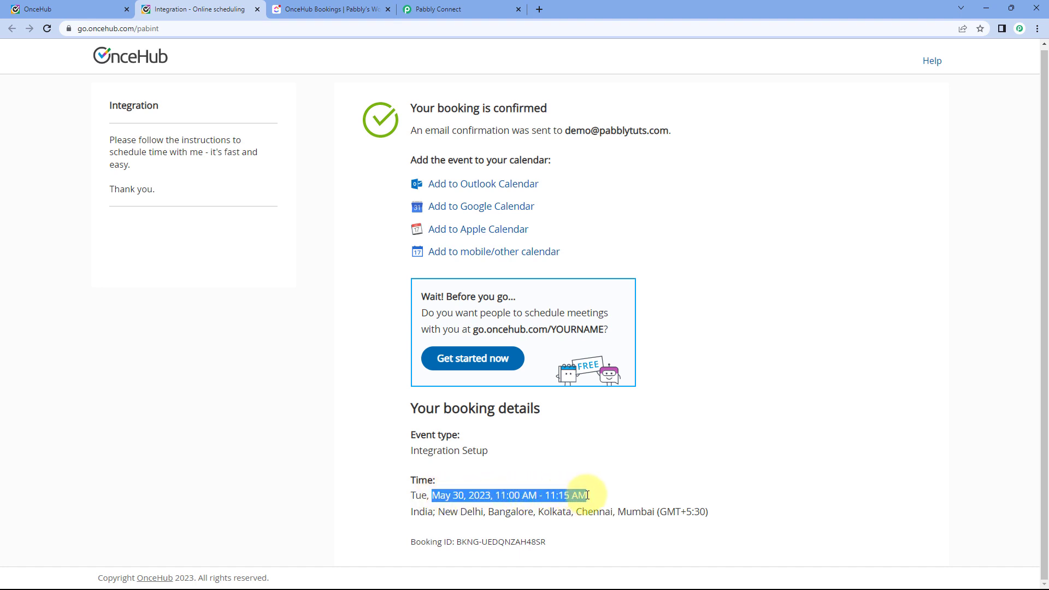
left_click(586, 496)
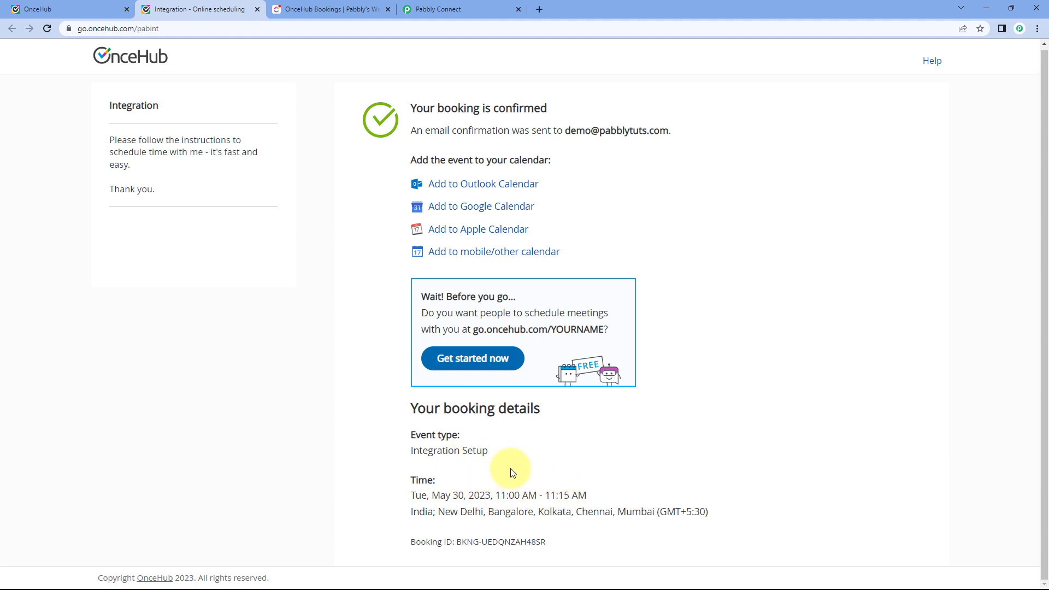
left_click(437, 10)
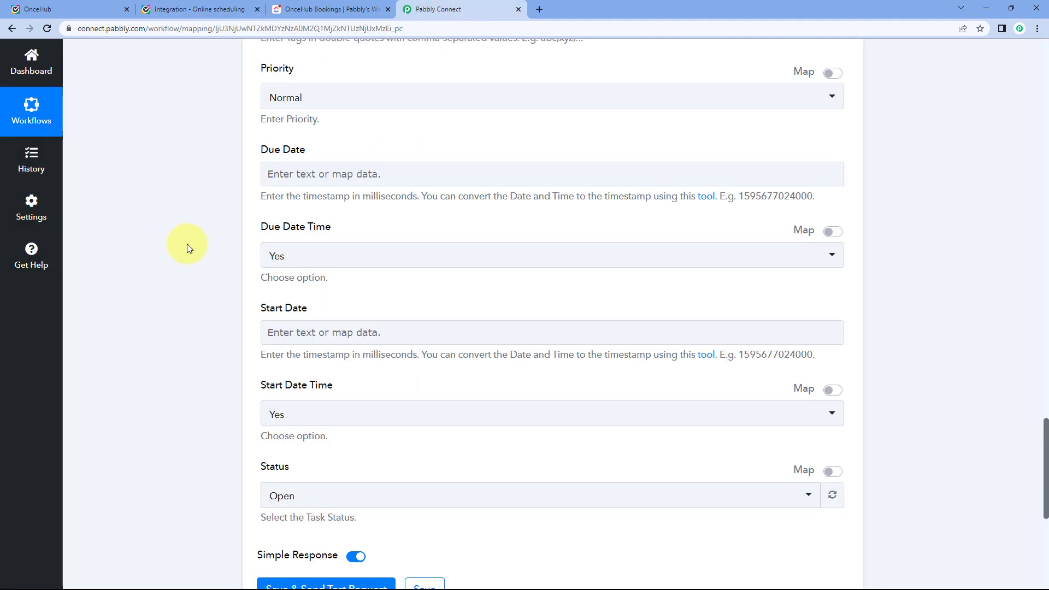
Highlight the webhook response's Data Starting Time value, 2023-05-30T05:30:00.000Z.
scroll(188, 274, "up", 20)
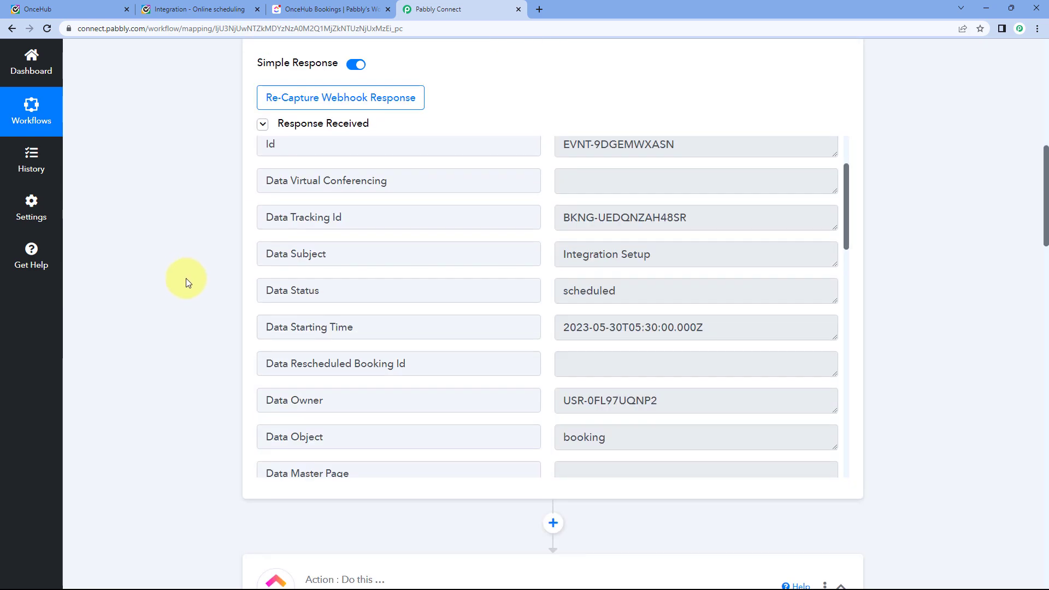
scroll(515, 292, "down", 1)
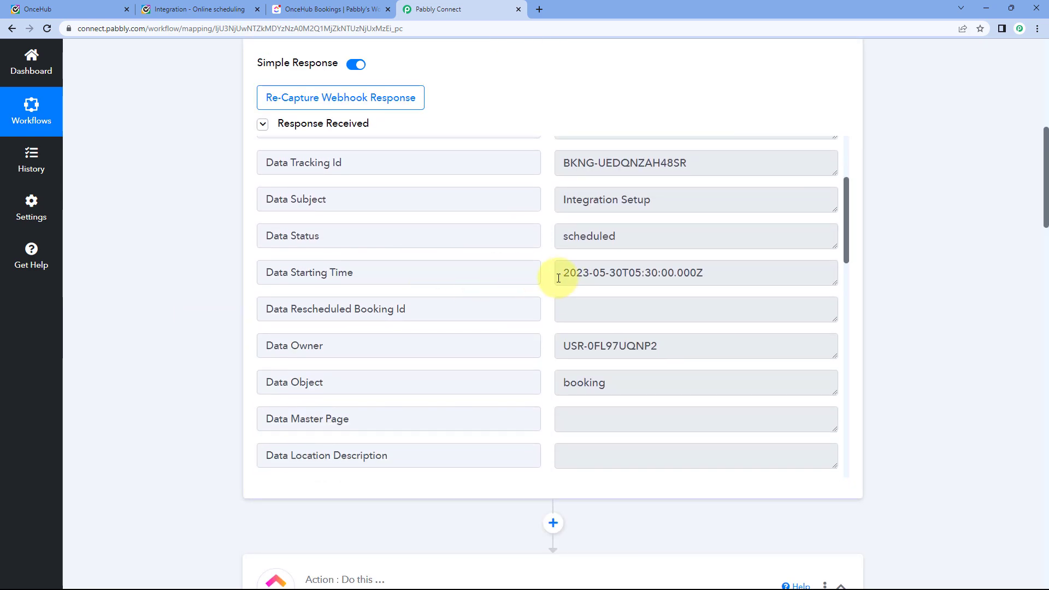
left_click_drag(559, 278, 698, 273)
left_click(576, 267)
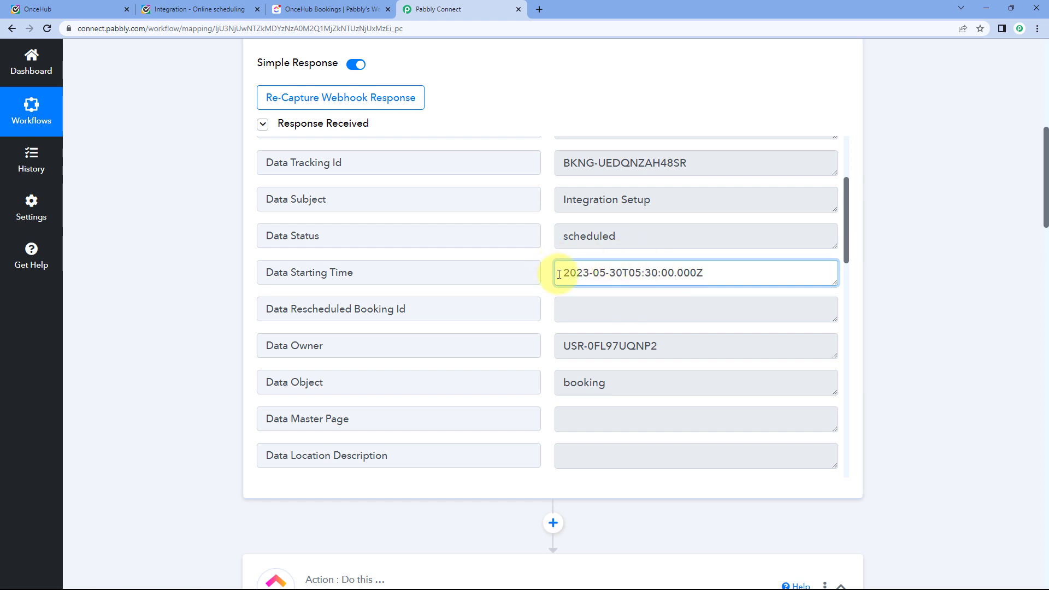
left_click_drag(559, 274, 699, 272)
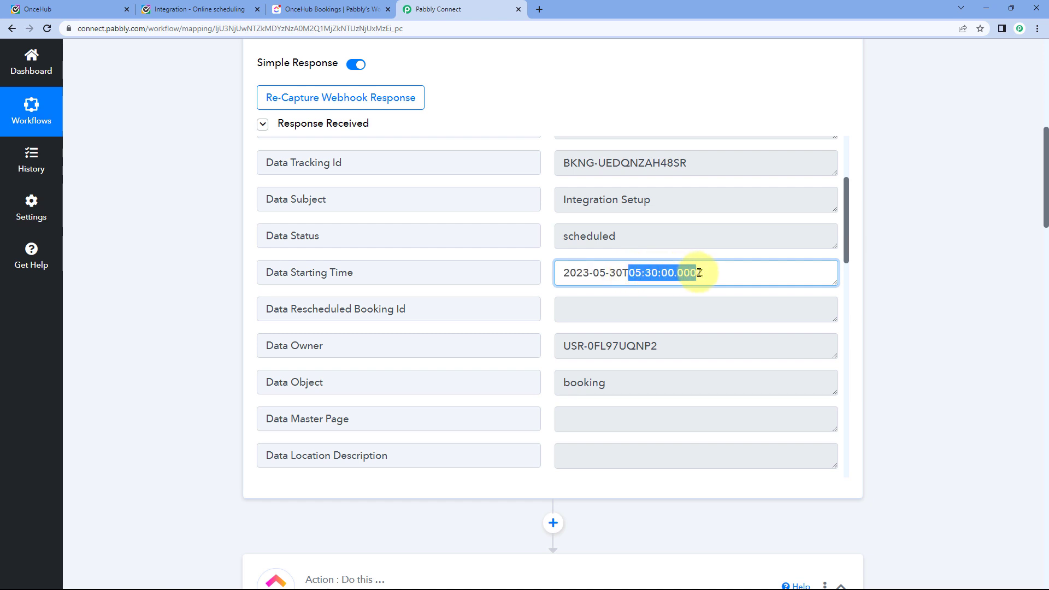
left_click(548, 255)
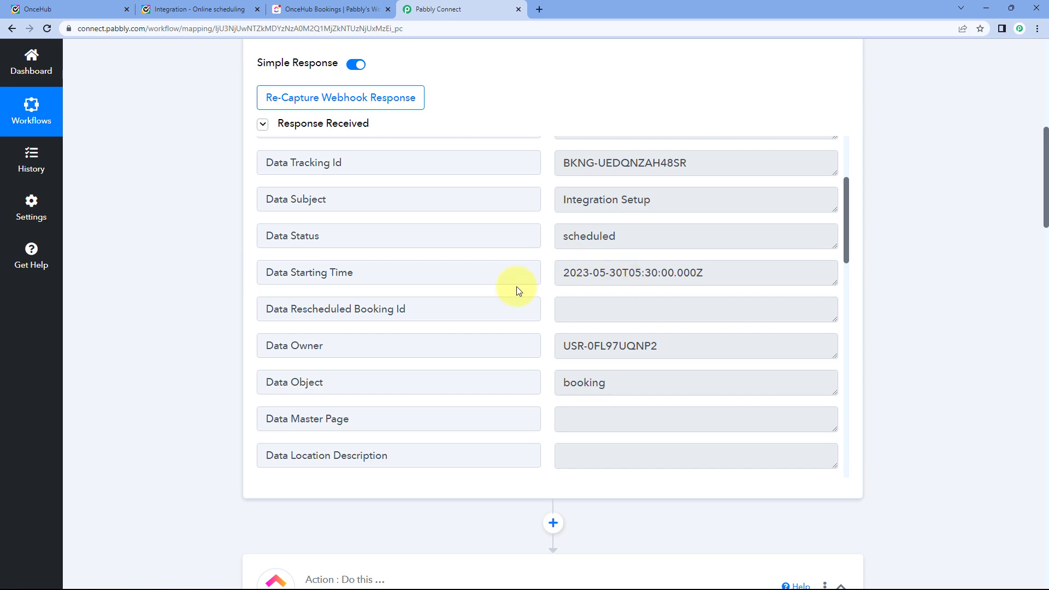
Check the Start Date help text saying it needs a milliseconds timestamp.
scroll(202, 311, "down", 20)
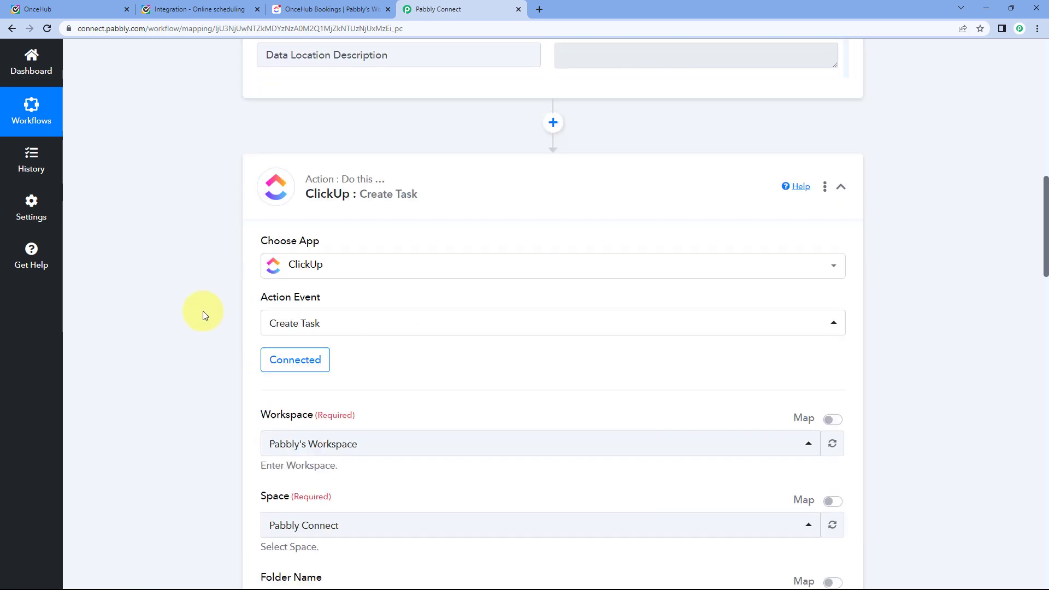
scroll(202, 312, "down", 5)
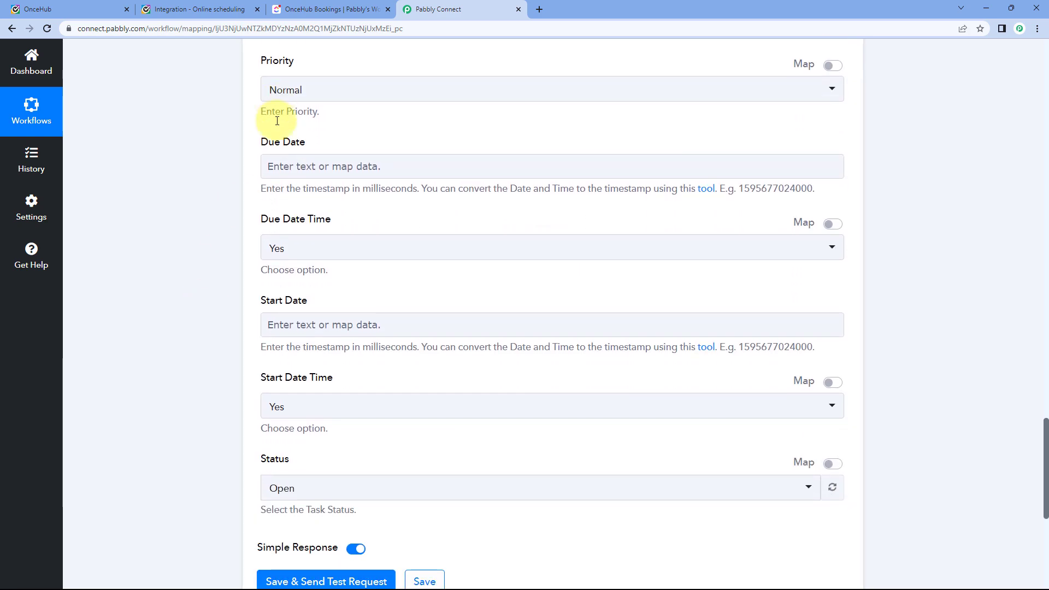
scroll(202, 295, "up", 1)
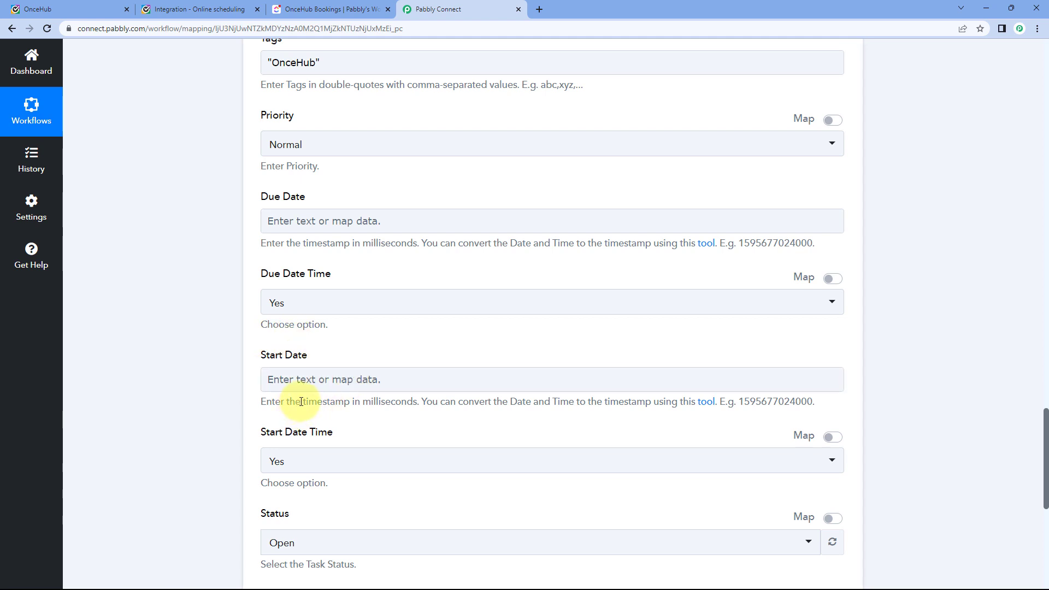
left_click_drag(310, 400, 390, 397)
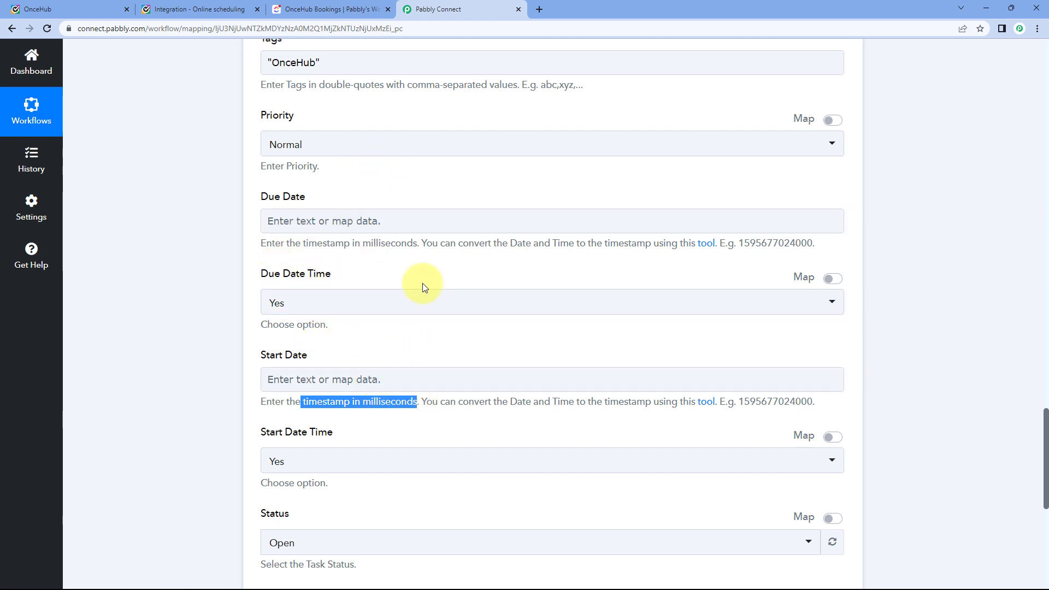
Reselect the full 2023-05-30T05:30:00.000Z starting timestamp, then bring up the OnceHub booking confirmation.
scroll(468, 279, "up", 20)
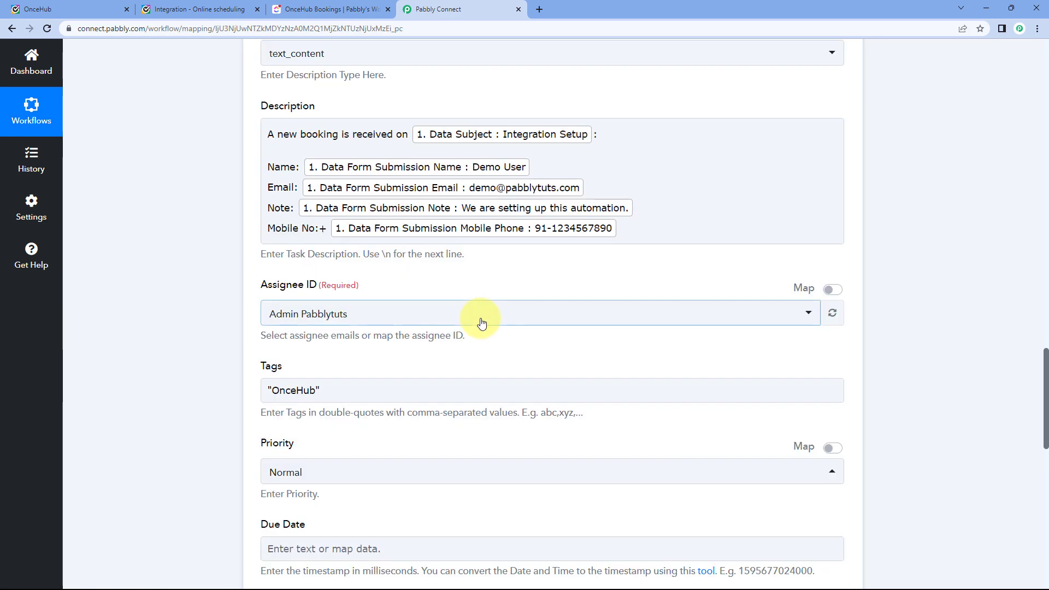
scroll(530, 296, "up", 8)
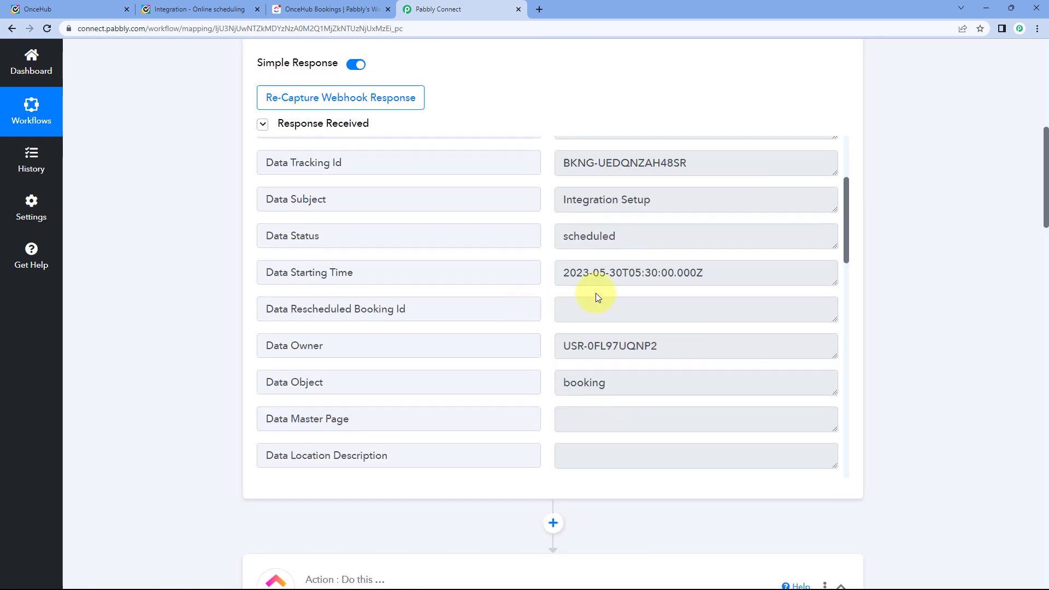
left_click(663, 273)
left_click_drag(559, 276, 710, 279)
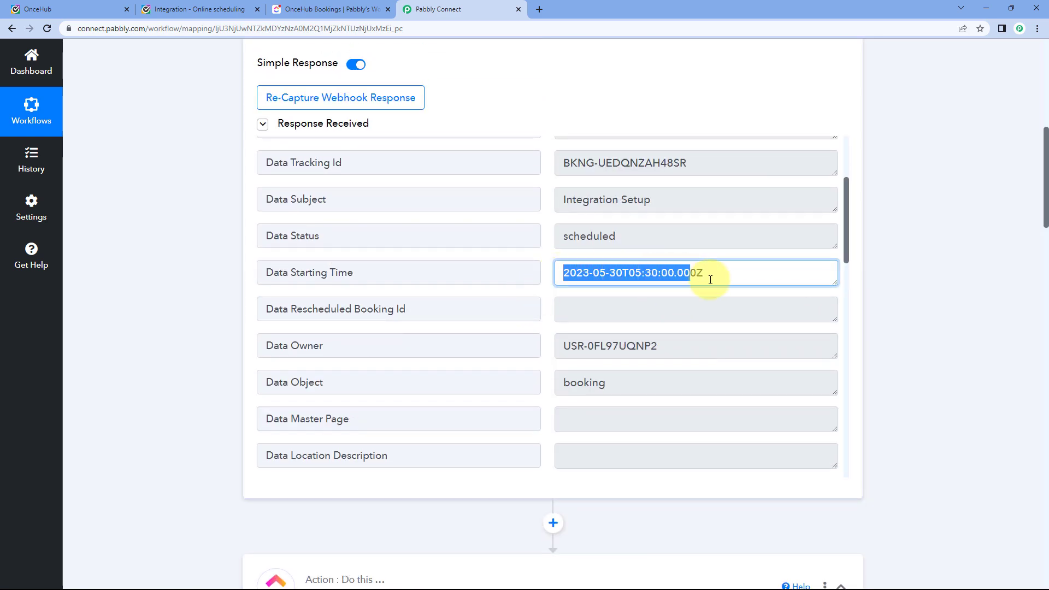
left_click(543, 275)
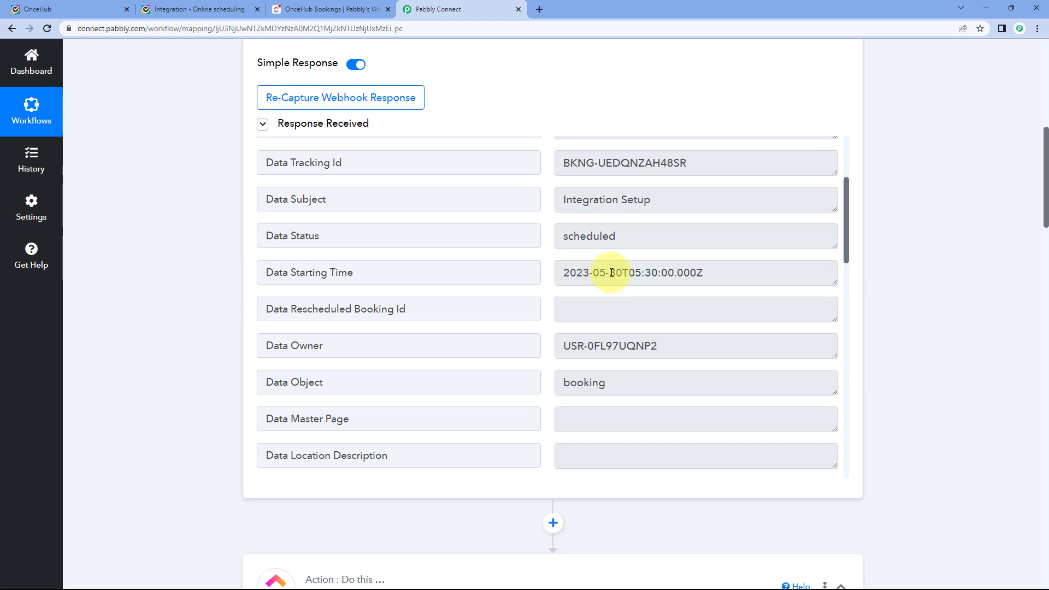
left_click(685, 273)
left_click_drag(705, 273, 557, 272)
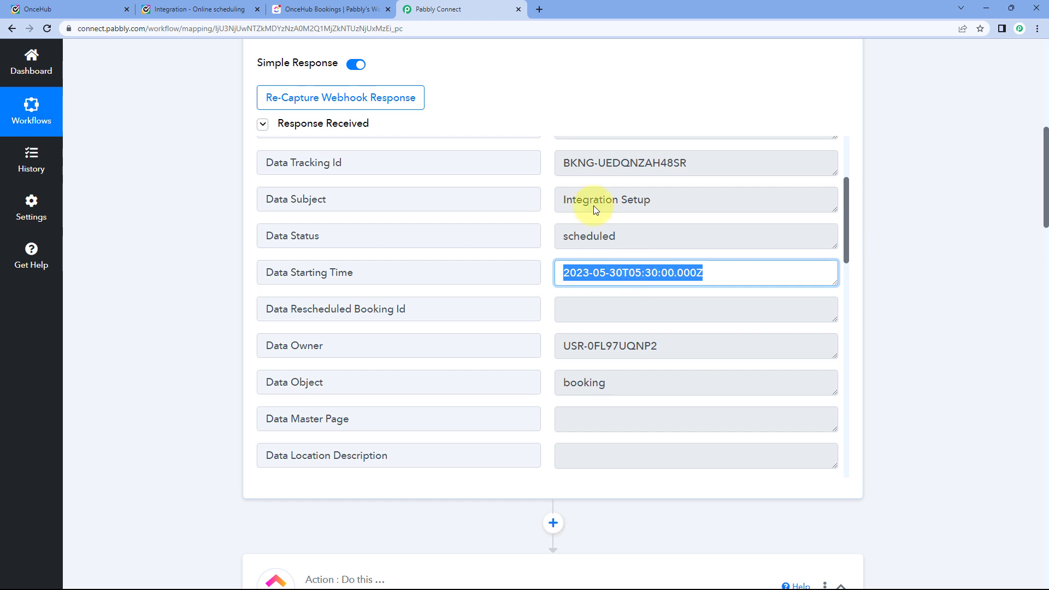
left_click(200, 9)
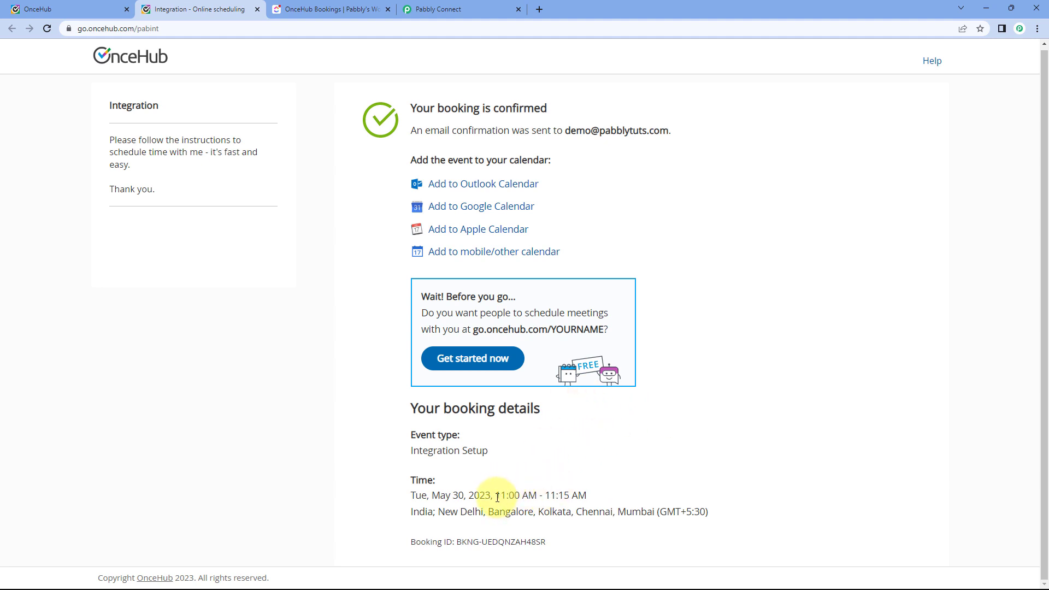
Compare OnceHub's 11:00 AM booked start with Pabbly's 2023-05-30T05:30:00.000Z Data Starting Time.
left_click_drag(496, 498, 593, 498)
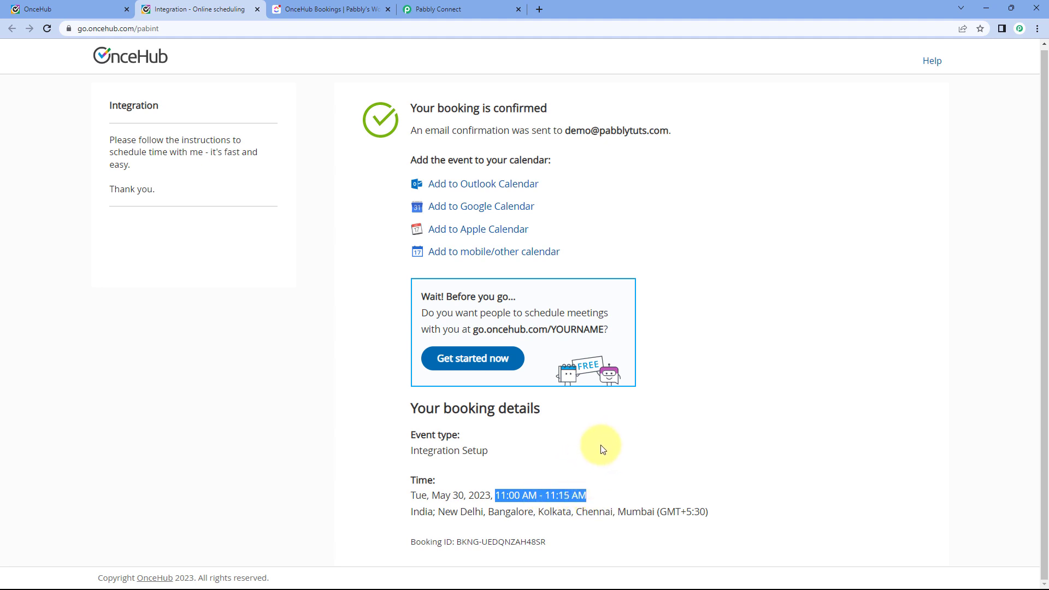
left_click(476, 9)
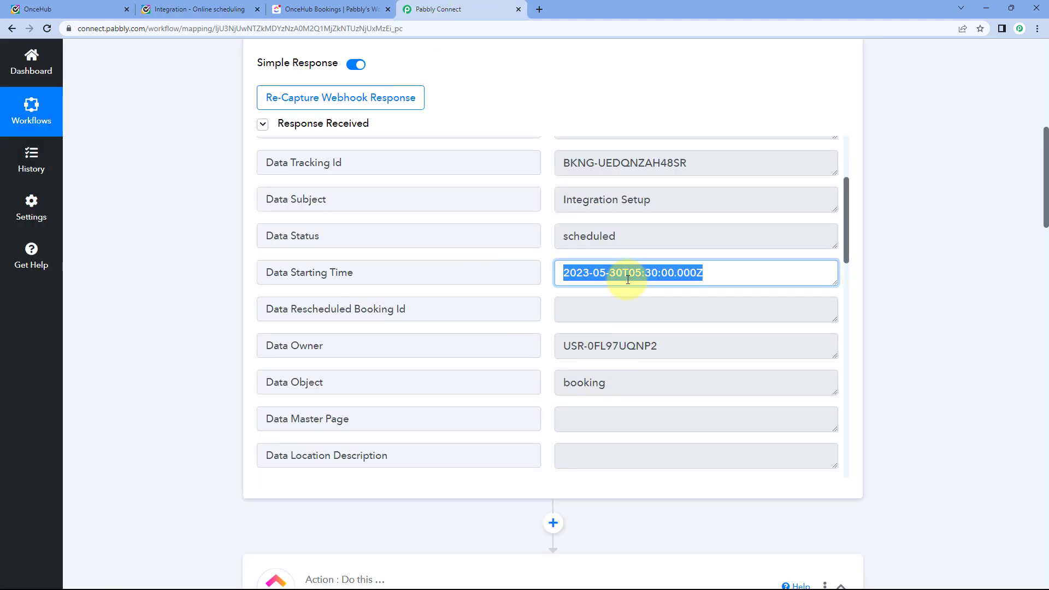
left_click_drag(704, 273, 537, 263)
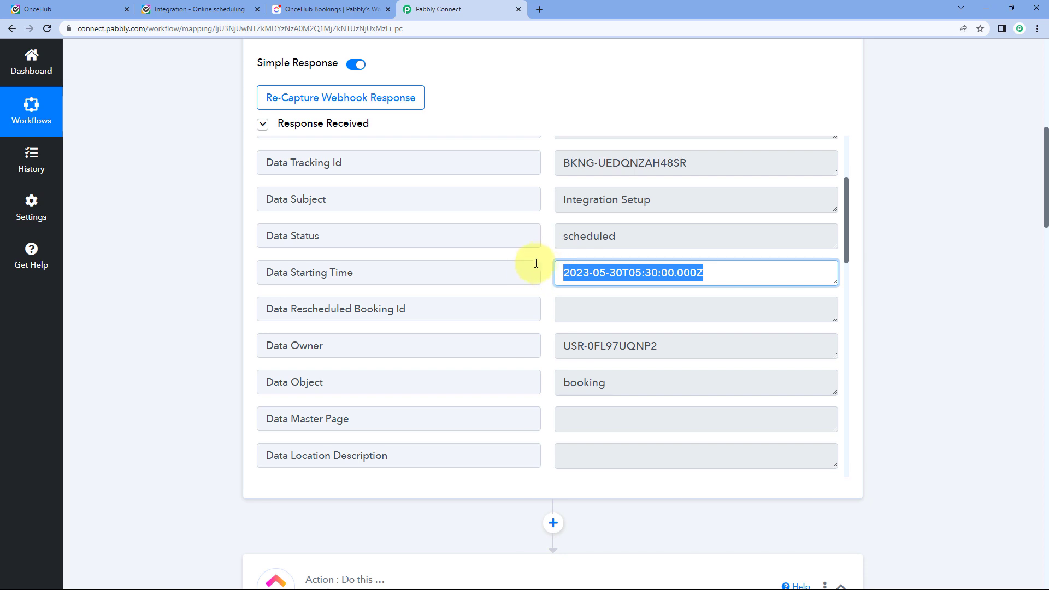
left_click(211, 9)
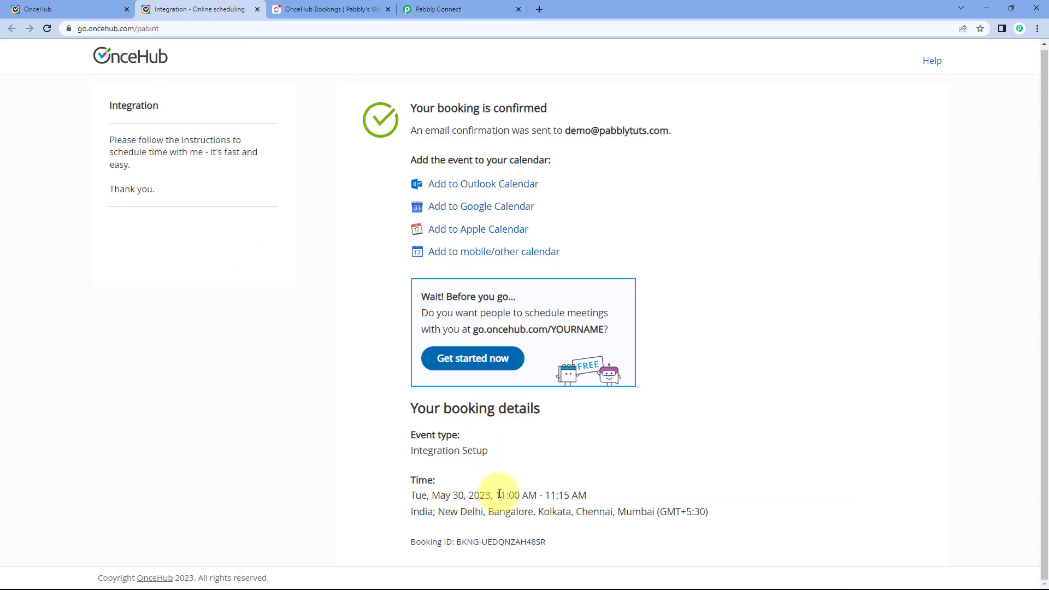
left_click_drag(496, 495, 580, 494)
left_click(460, 8)
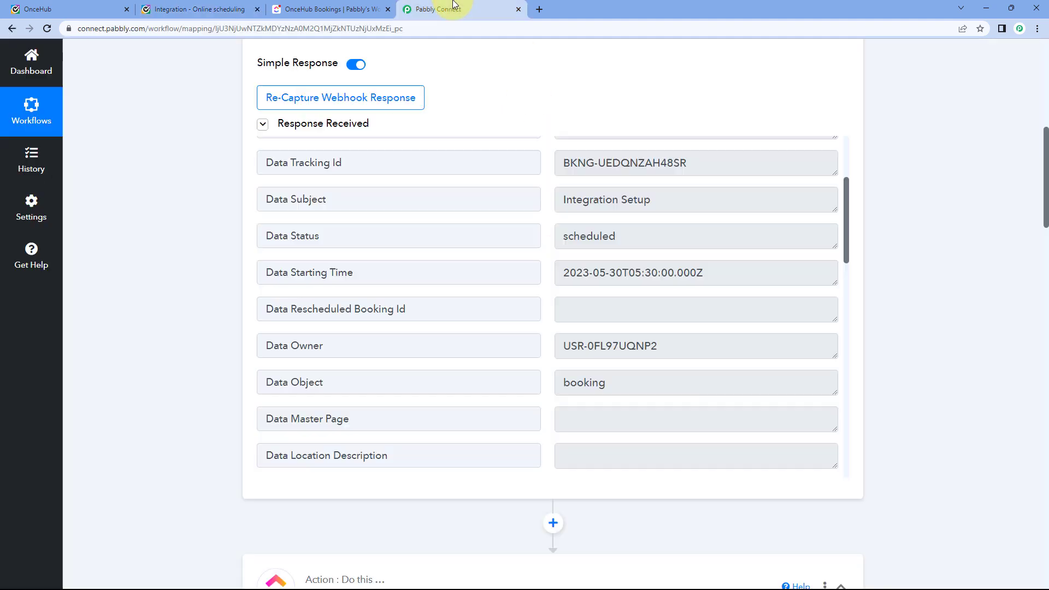
left_click(572, 273)
left_click_drag(565, 273, 706, 272)
left_click(705, 274)
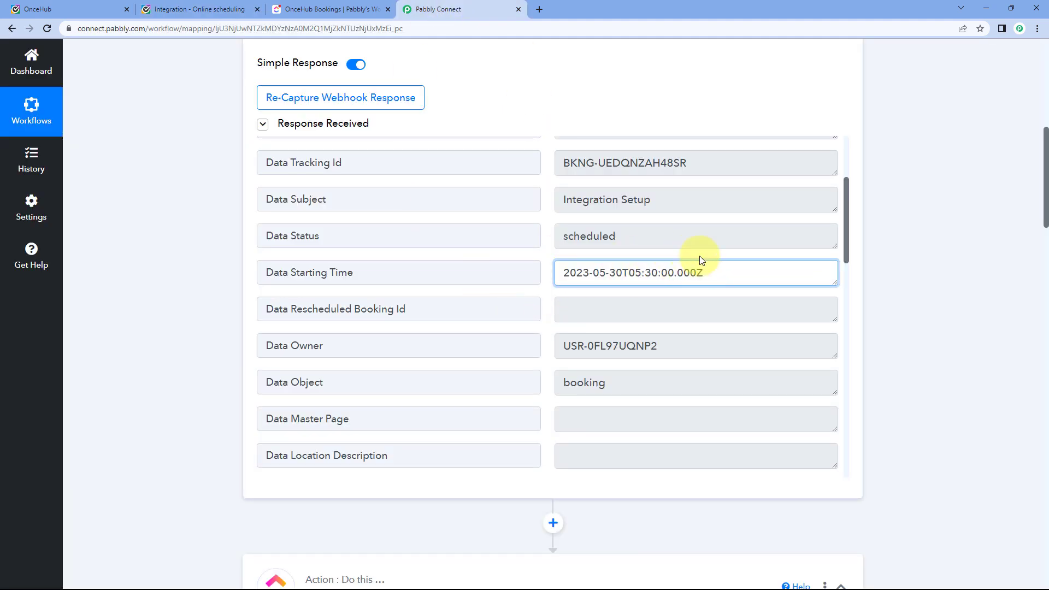
left_click(548, 260)
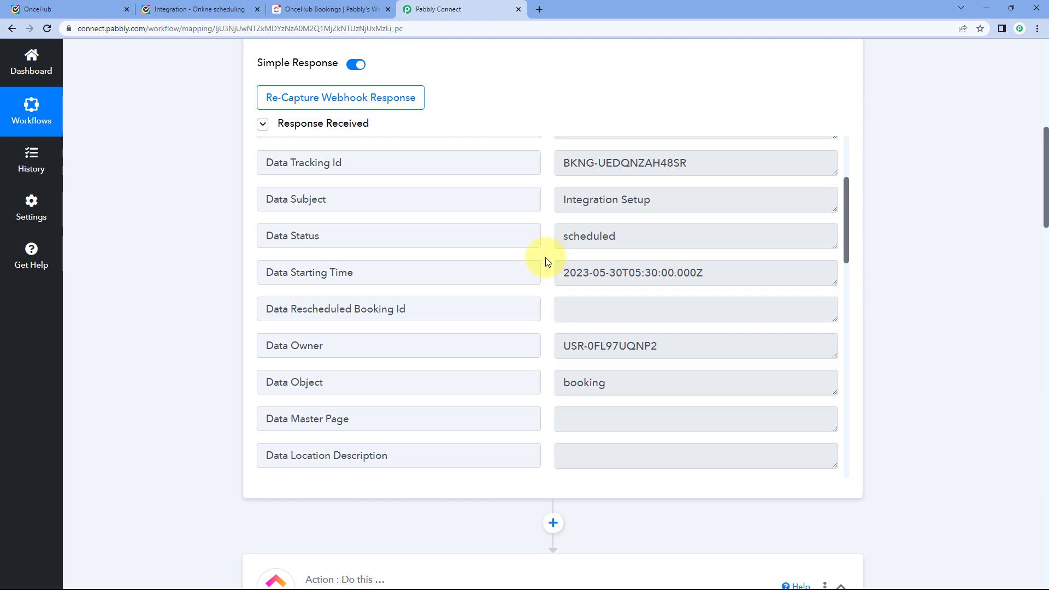
scroll(543, 257, "down", 1)
scroll(199, 211, "down", 1)
left_click(574, 171)
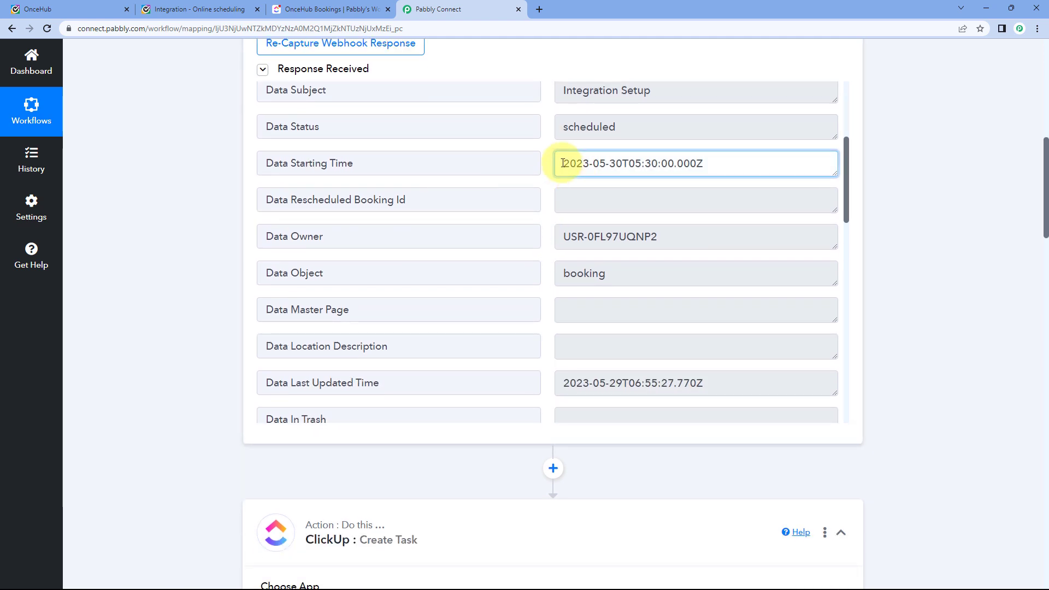
triple_click(585, 164)
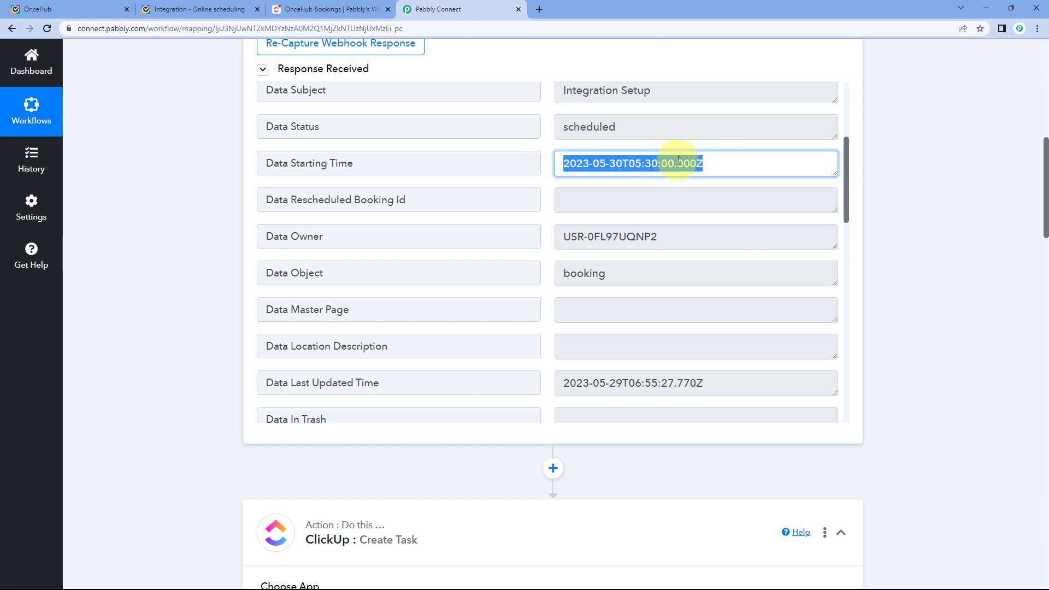
left_click(628, 174)
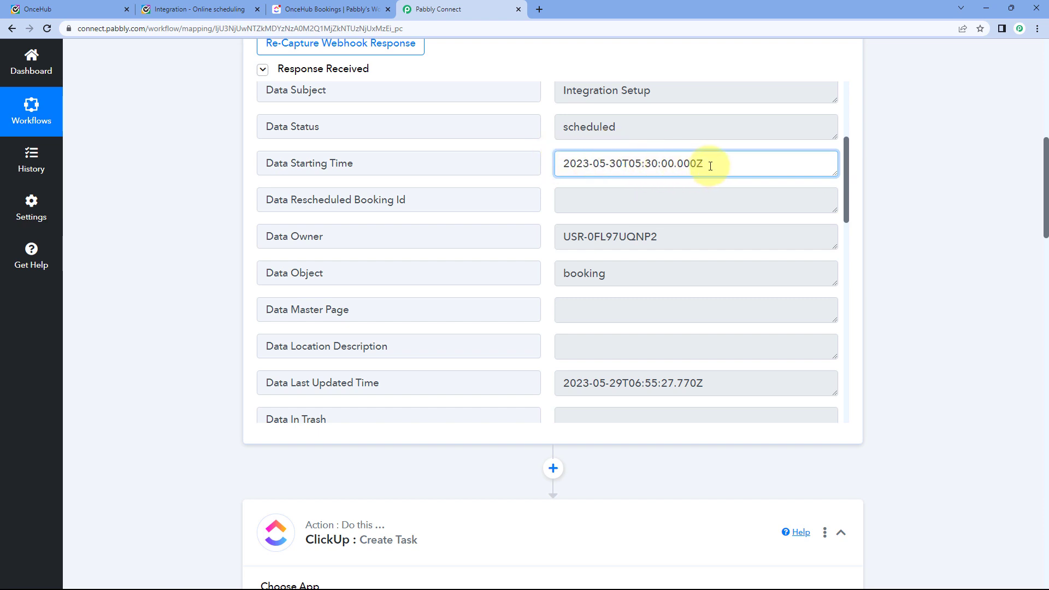
left_click_drag(703, 163, 733, 159)
left_click(549, 162)
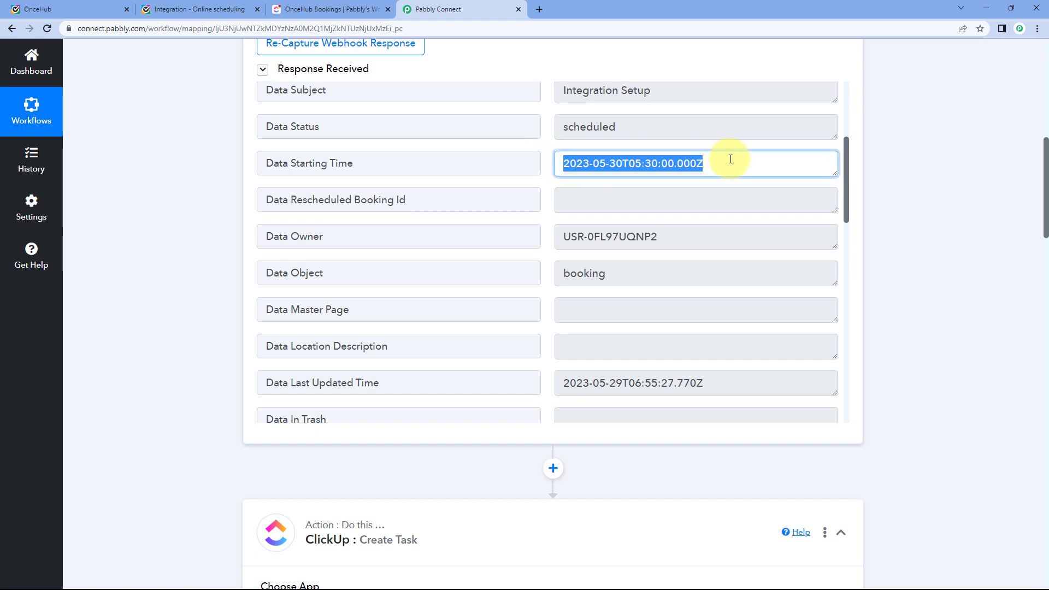
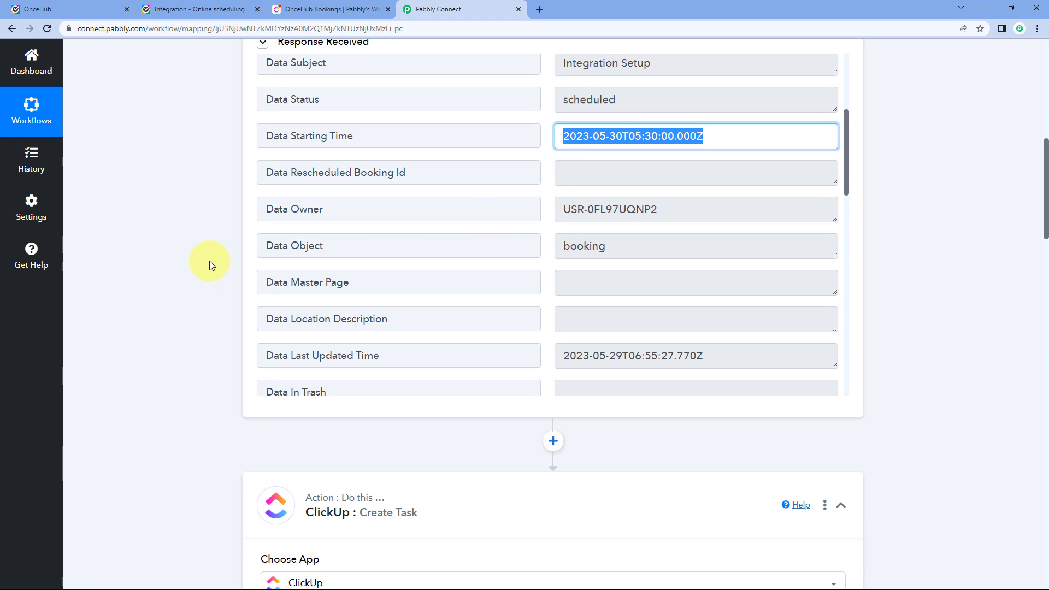
Insert a Date/Time Formatter step before ClickUp with the Format Date with Time Zone event and connect it.
scroll(209, 261, "down", 4)
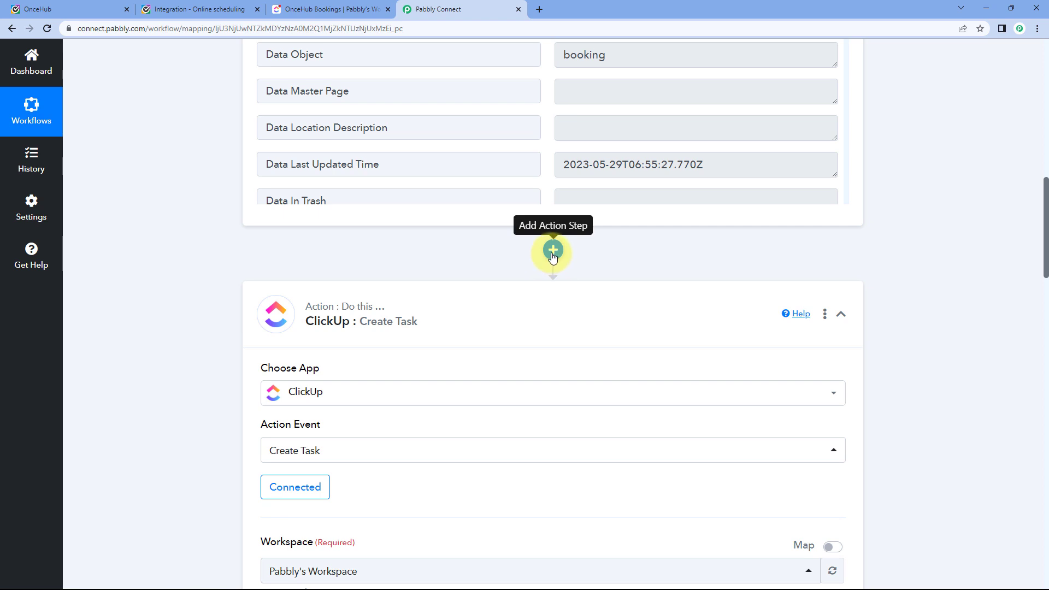
left_click(553, 251)
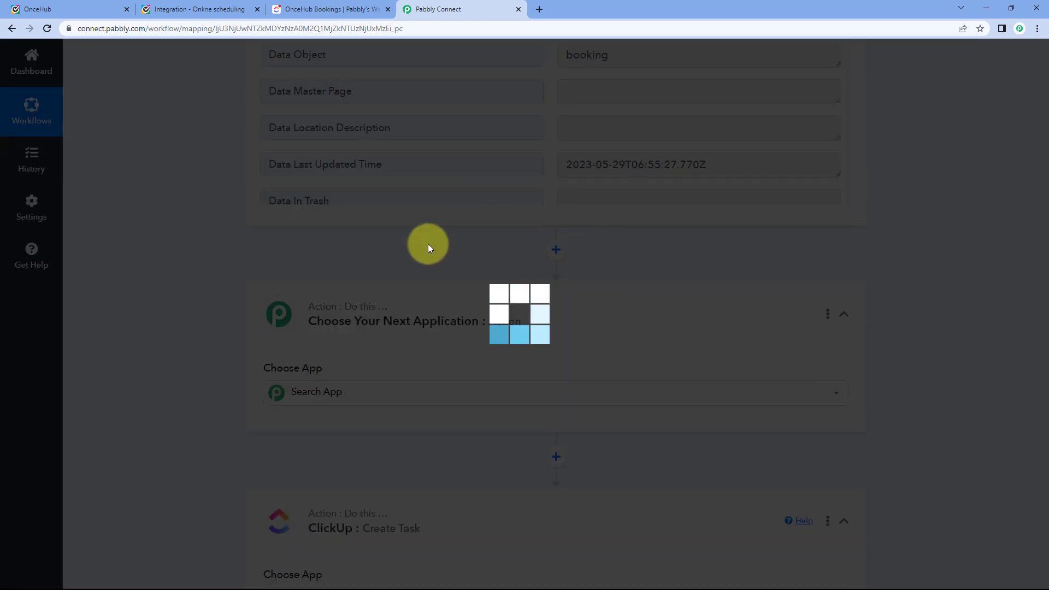
scroll(208, 287, "down", 2)
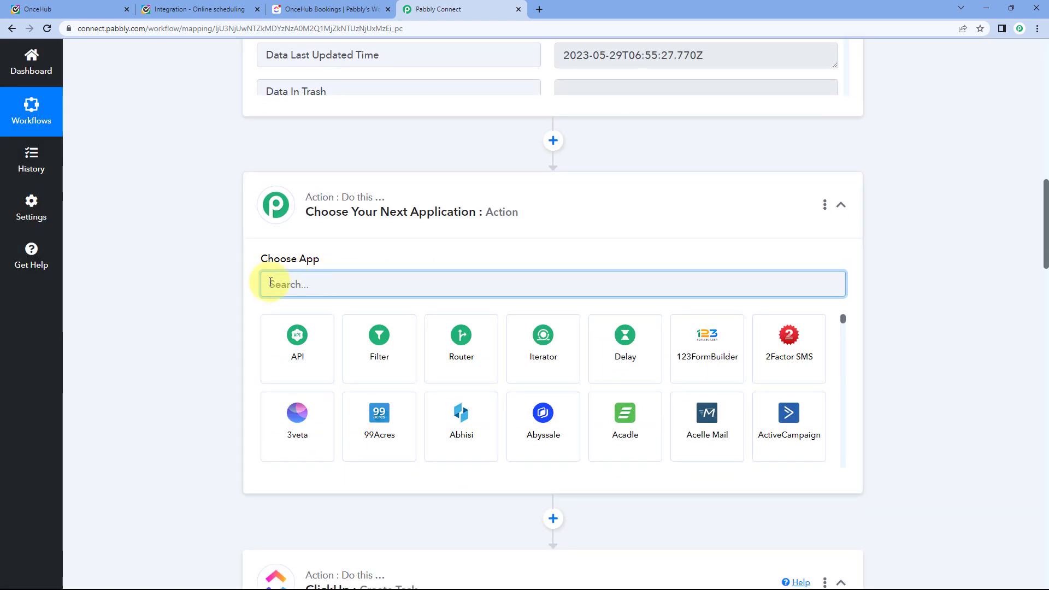
scroll(290, 273, "down", 1)
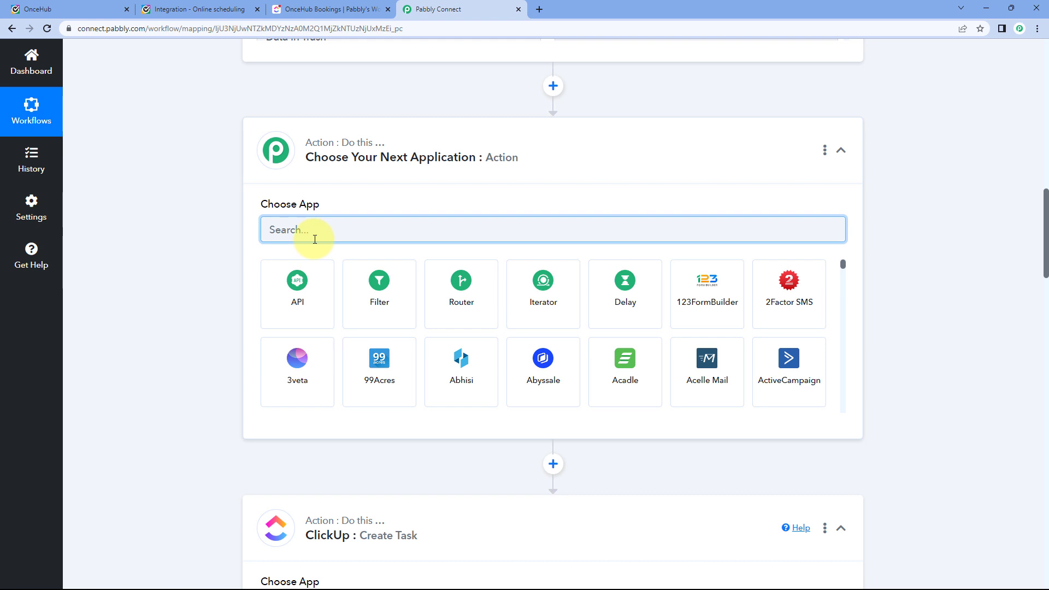
type("Date")
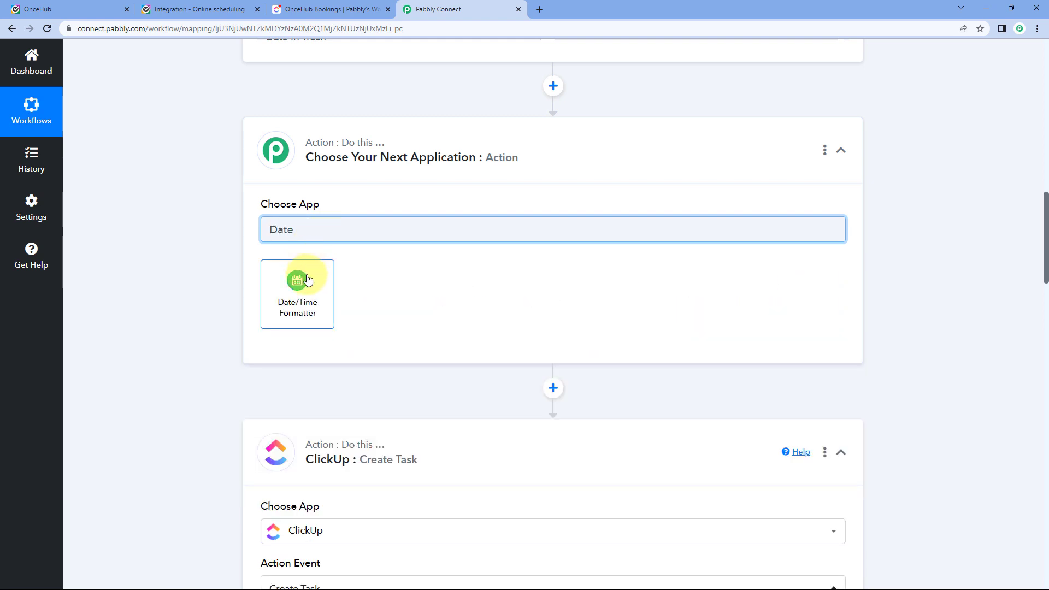
left_click(307, 279)
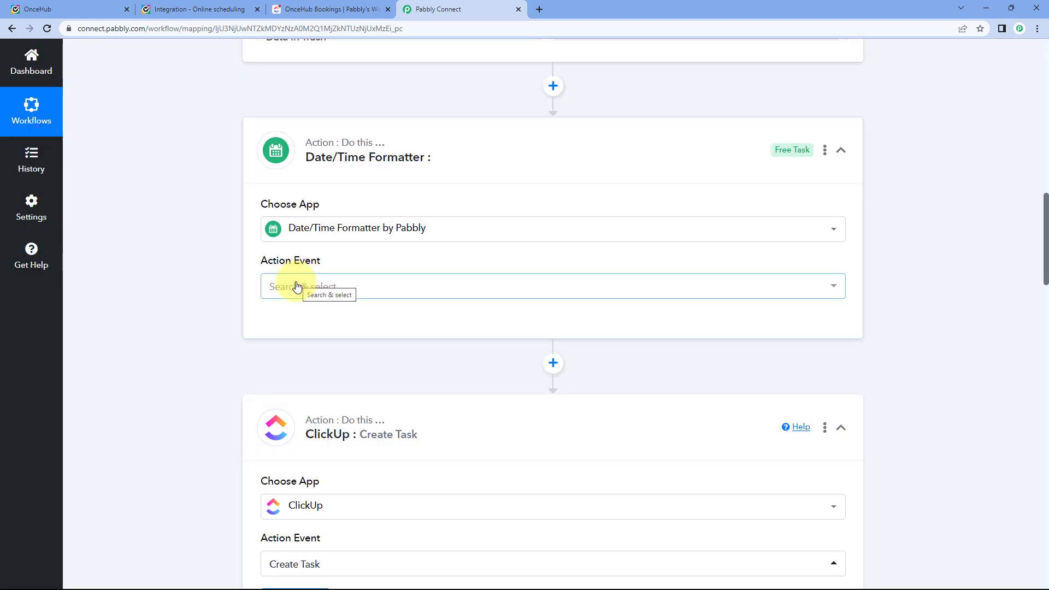
left_click(346, 284)
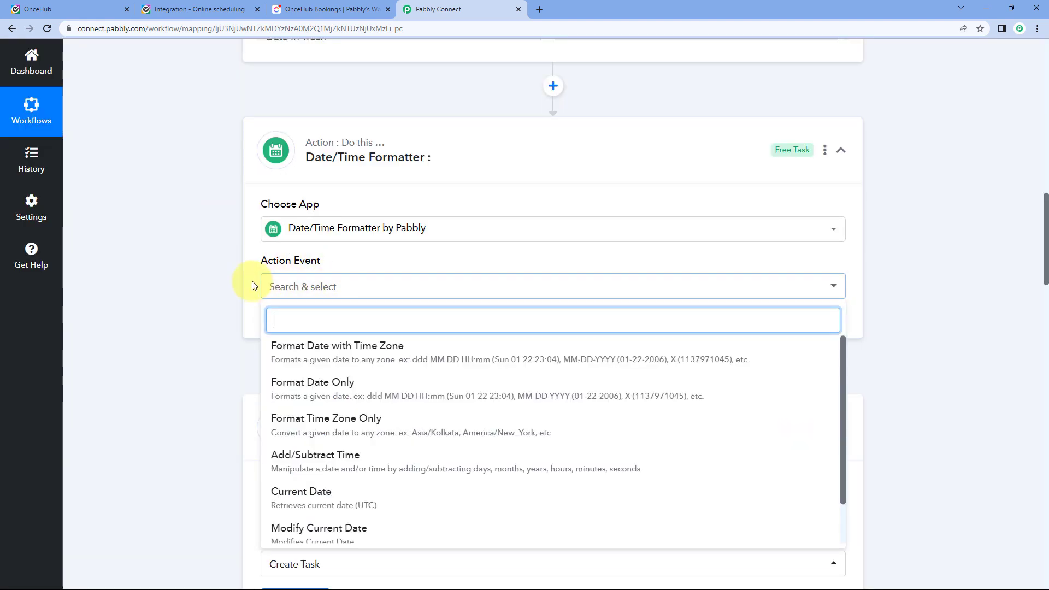
scroll(253, 286, "down", 2)
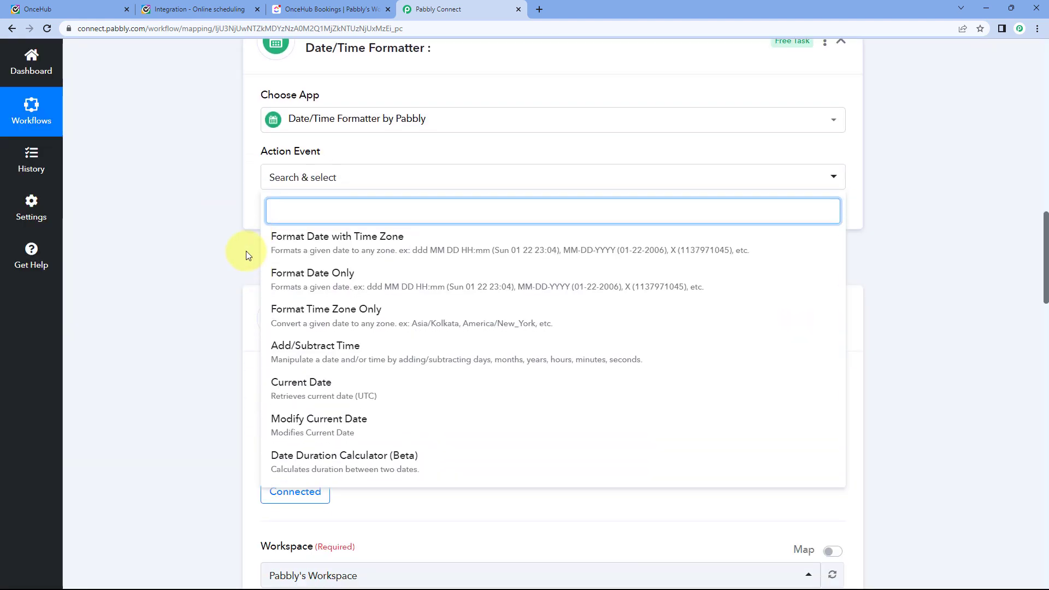
left_click(342, 247)
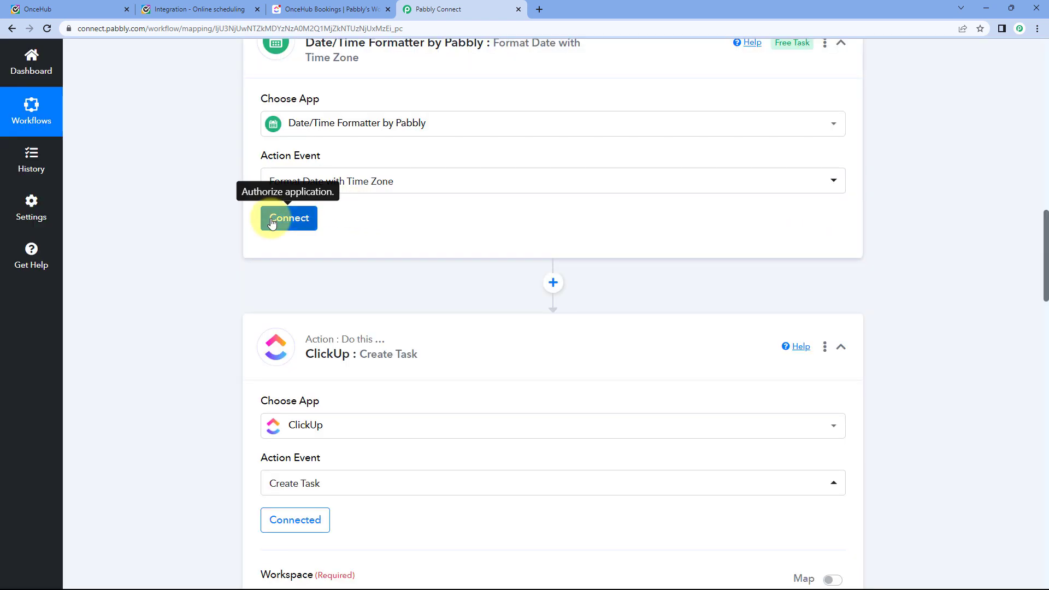
left_click(272, 221)
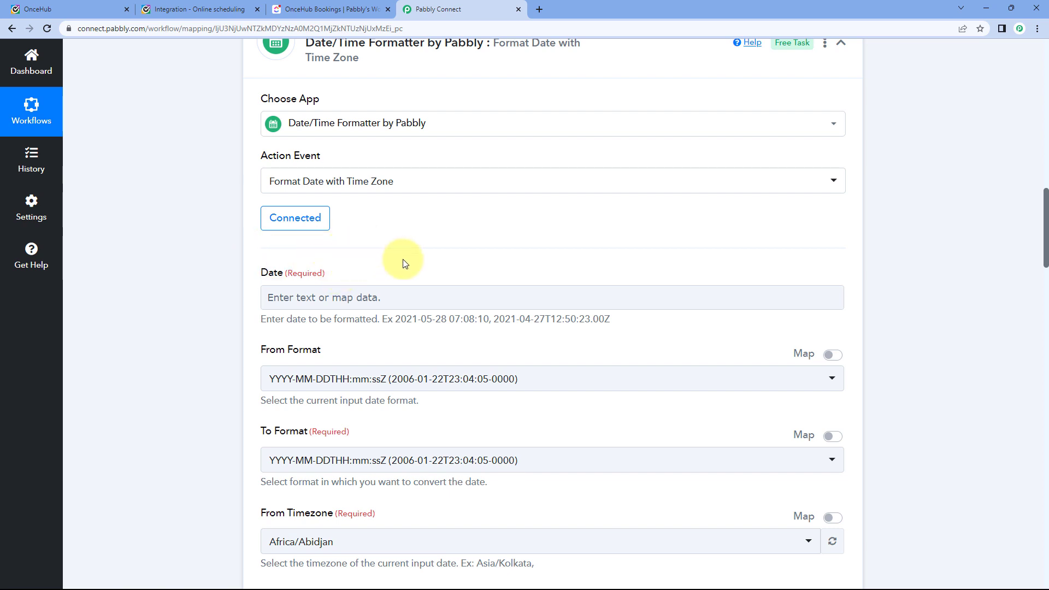
Review the booking's Data Starting Time value in the OnceHub trigger data.
scroll(505, 261, "up", 10)
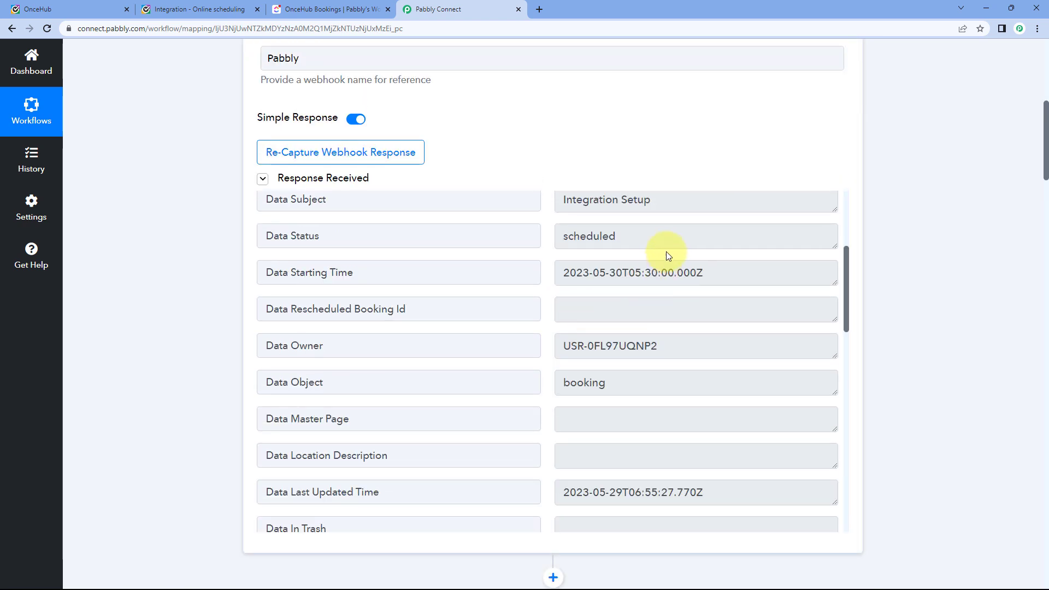
scroll(535, 311, "up", 1)
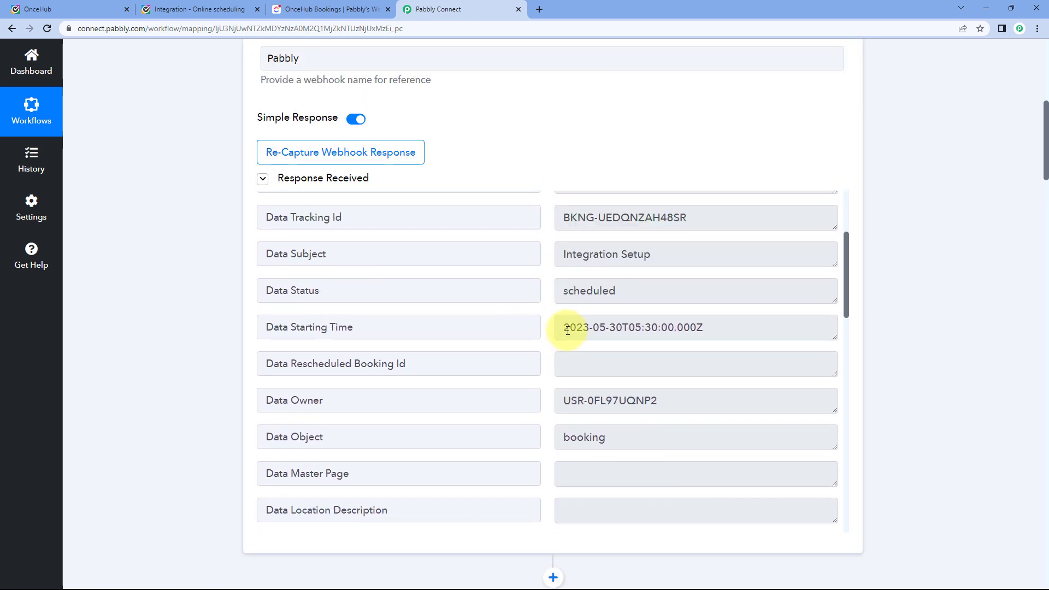
left_click_drag(568, 330, 720, 327)
left_click(699, 330)
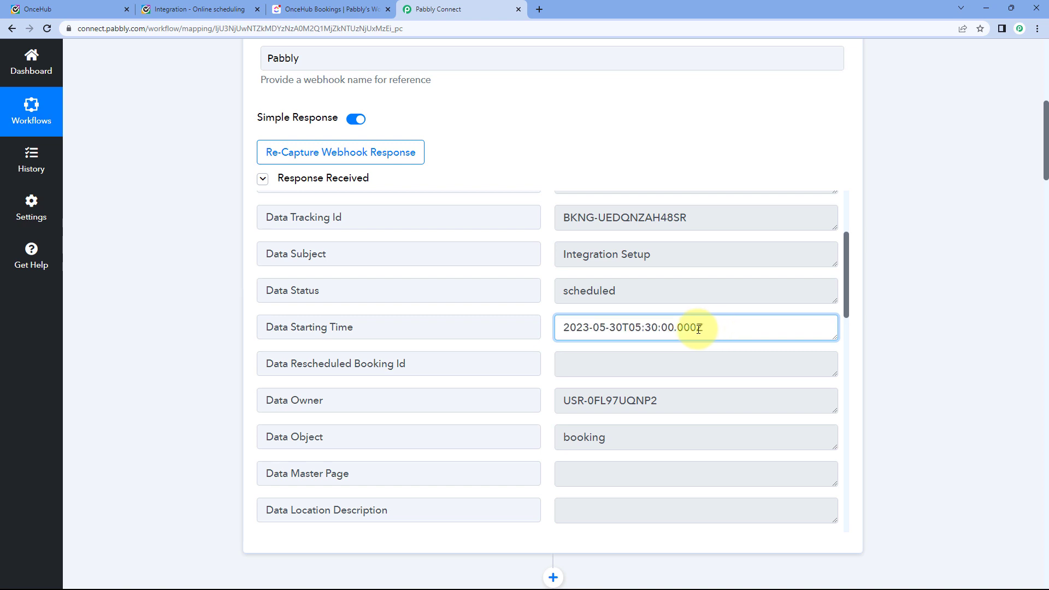
left_click(549, 326)
scroll(204, 375, "down", 10)
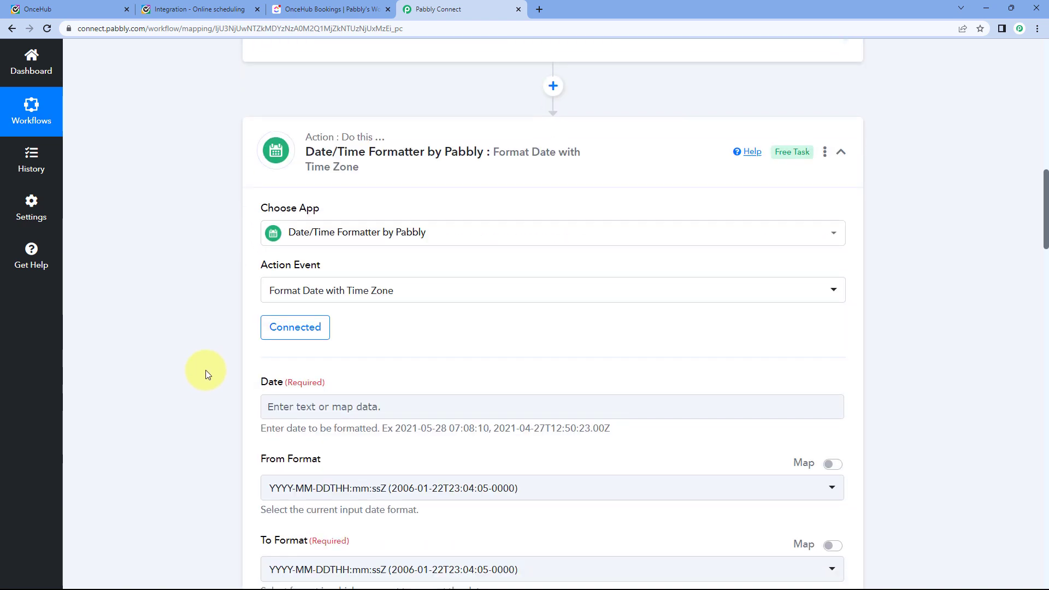
Map the formatter's Date field to OnceHub's Data Starting Time (2023-05-30T05:30:00.000Z).
left_click(321, 244)
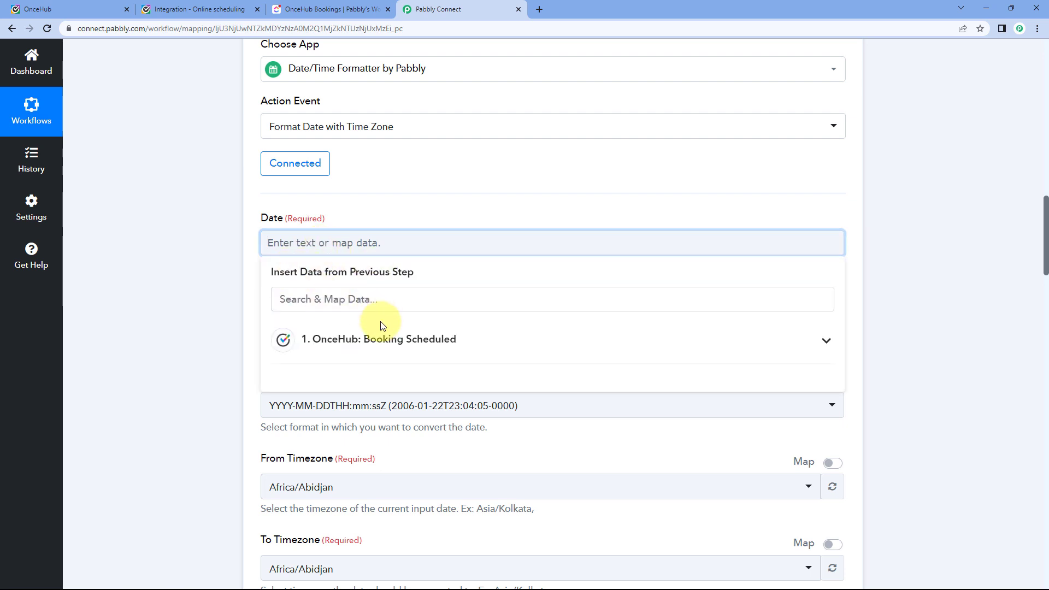
left_click(385, 334)
scroll(207, 358, "down", 2)
scroll(368, 356, "down", 2)
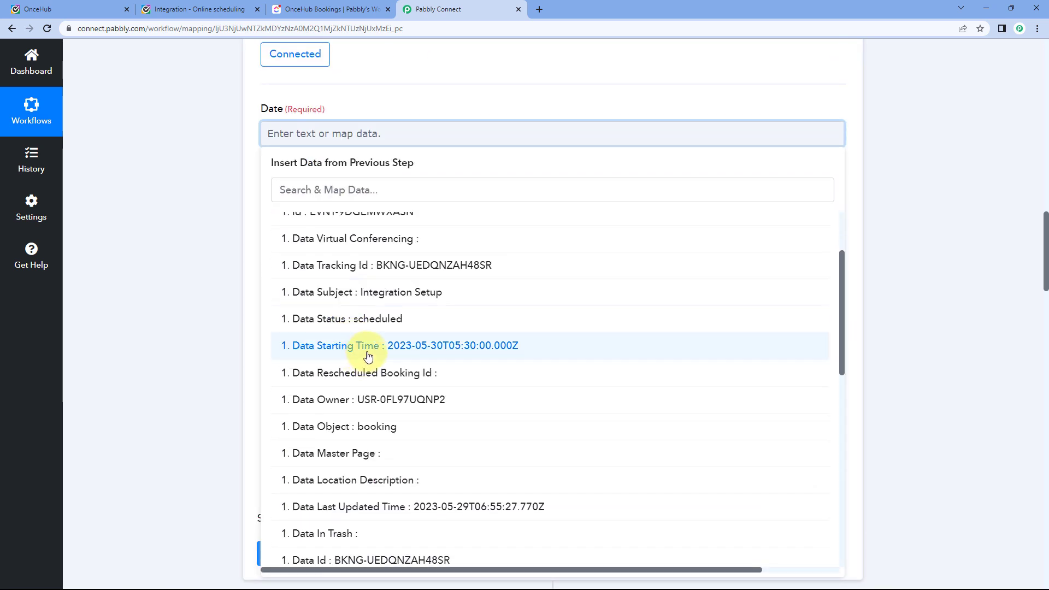
left_click(369, 355)
left_click(244, 236)
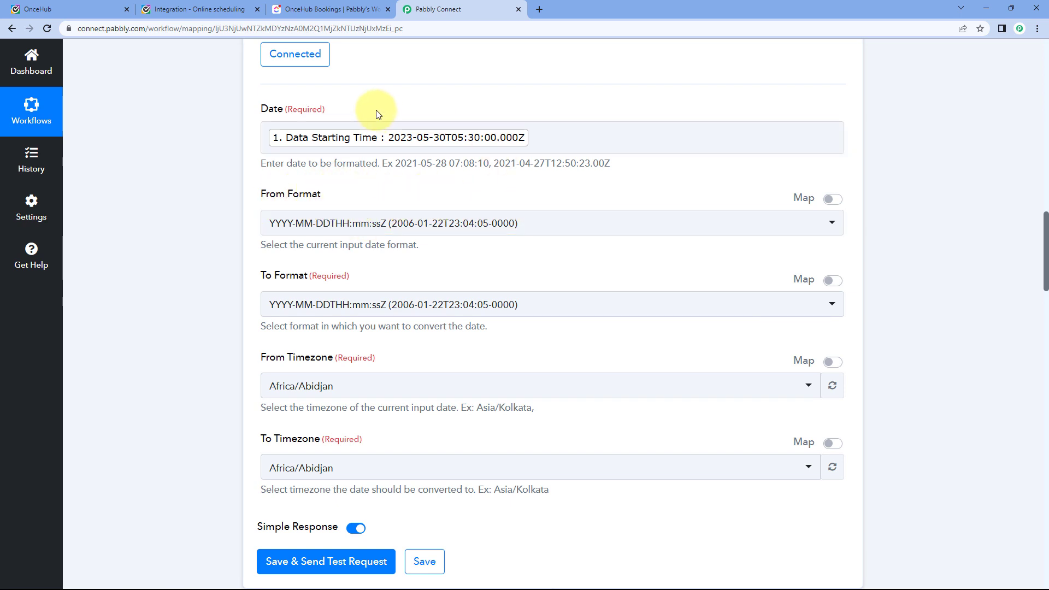
Keep From Format as YYYY-MM-DDTHH:mm:ssZ and browse the To Format options.
left_click(418, 226)
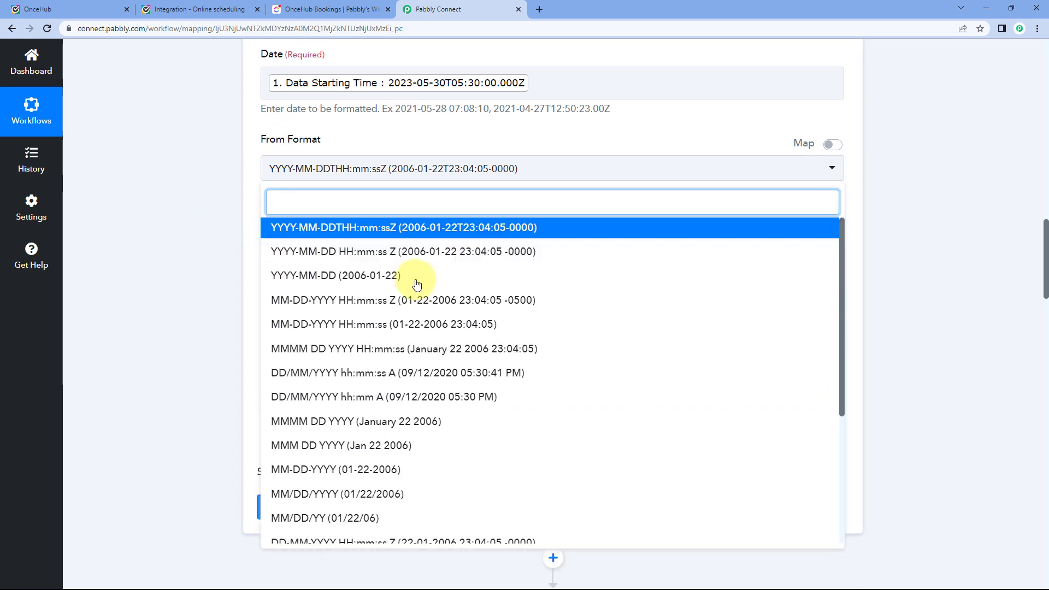
scroll(417, 284, "down", 3)
scroll(431, 298, "up", 3)
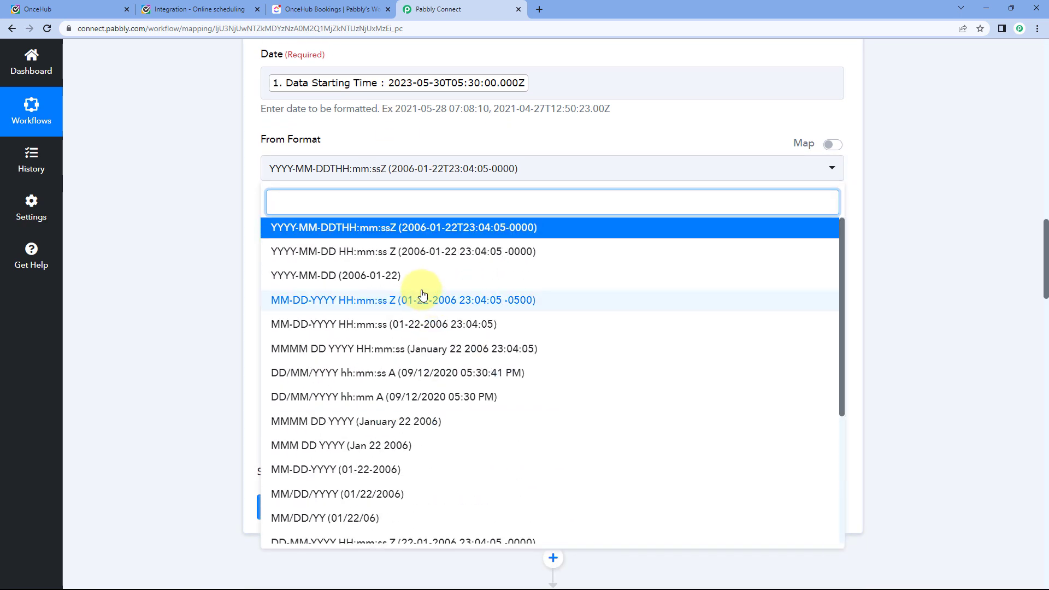
left_click(358, 228)
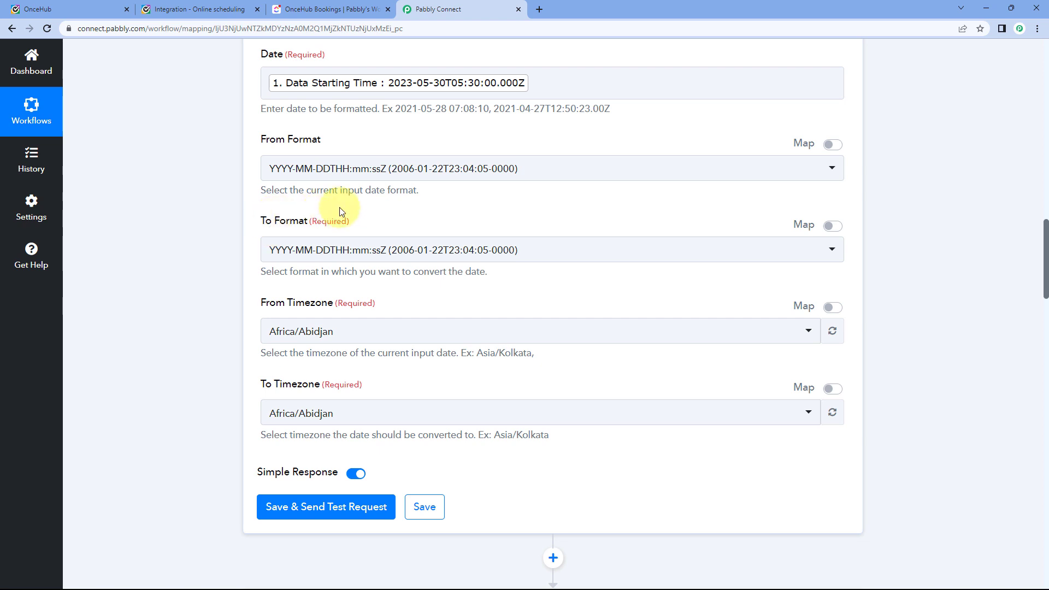
scroll(383, 219, "down", 1)
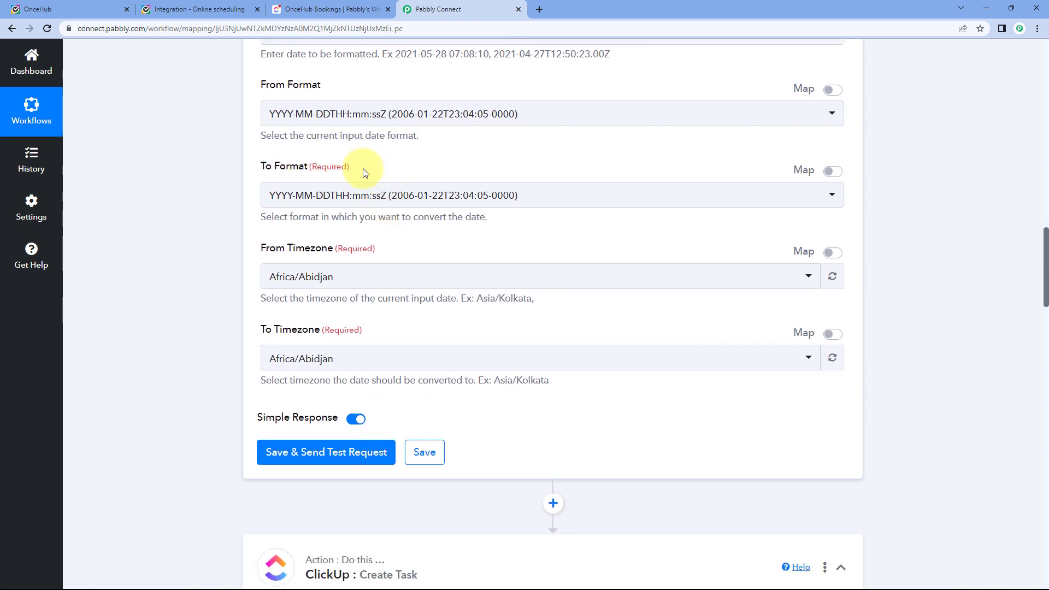
left_click(396, 201)
scroll(225, 224, "down", 1)
scroll(385, 262, "down", 1)
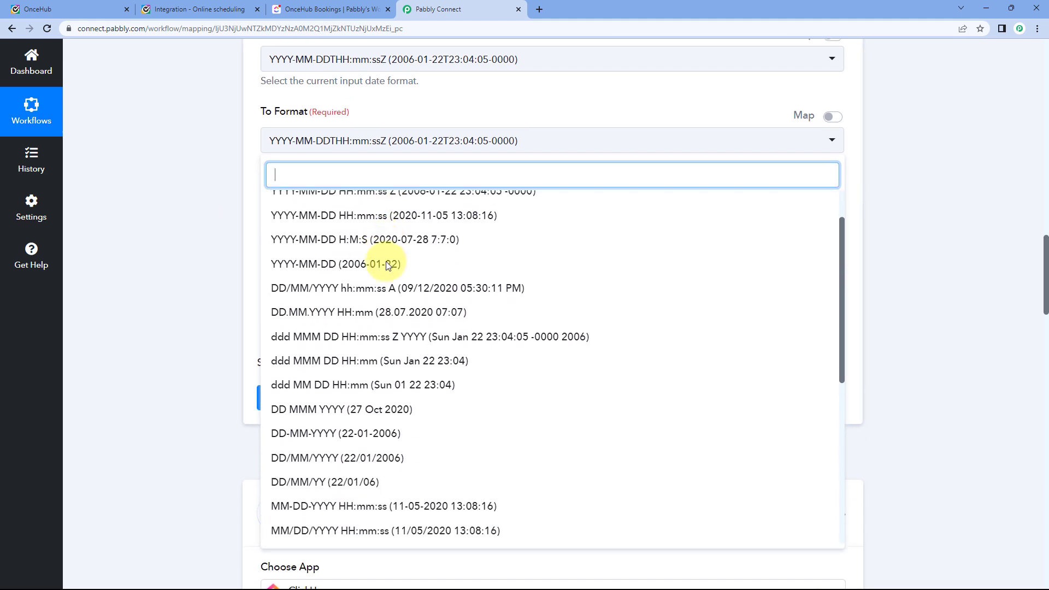
scroll(391, 263, "down", 3)
scroll(418, 235, "down", 3)
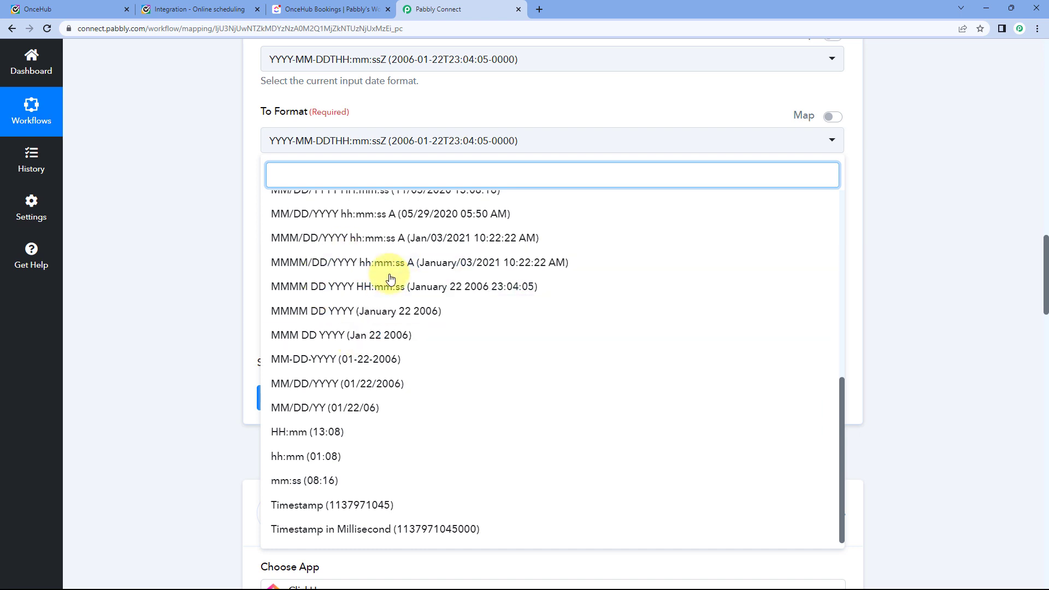
Set To Format to Timestamp in Millisecond, From Timezone Etc/UTC and To Timezone Asia/Kolkata.
left_click(354, 530)
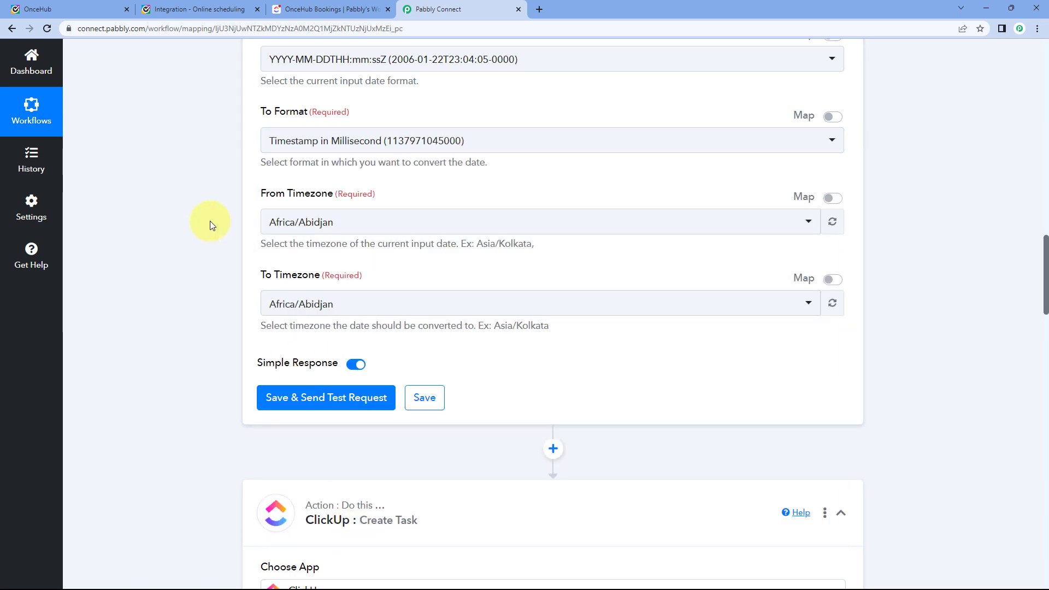
left_click(417, 222)
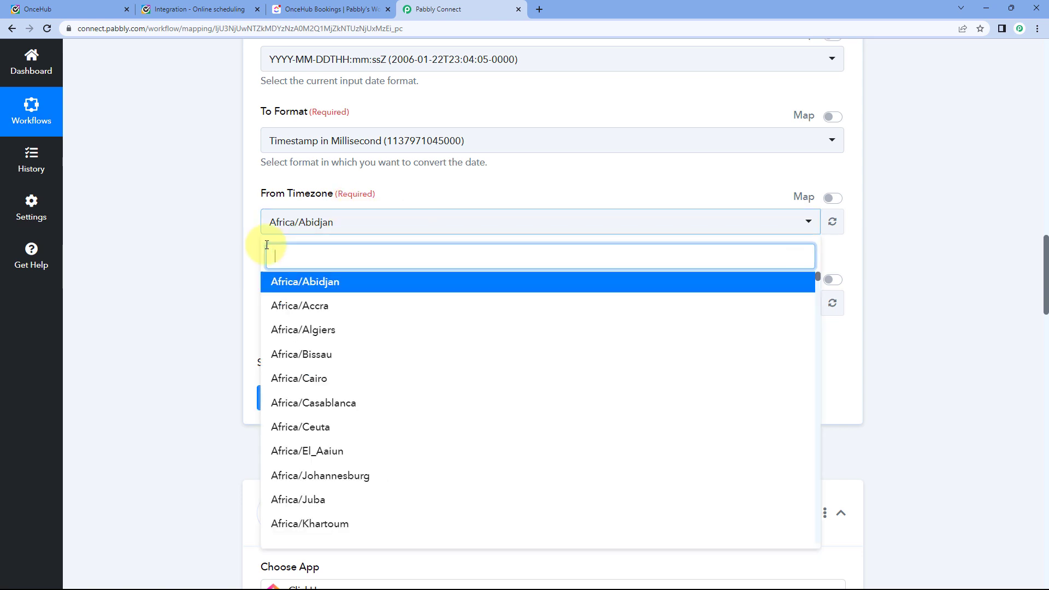
scroll(194, 251, "down", 1)
type("UTC")
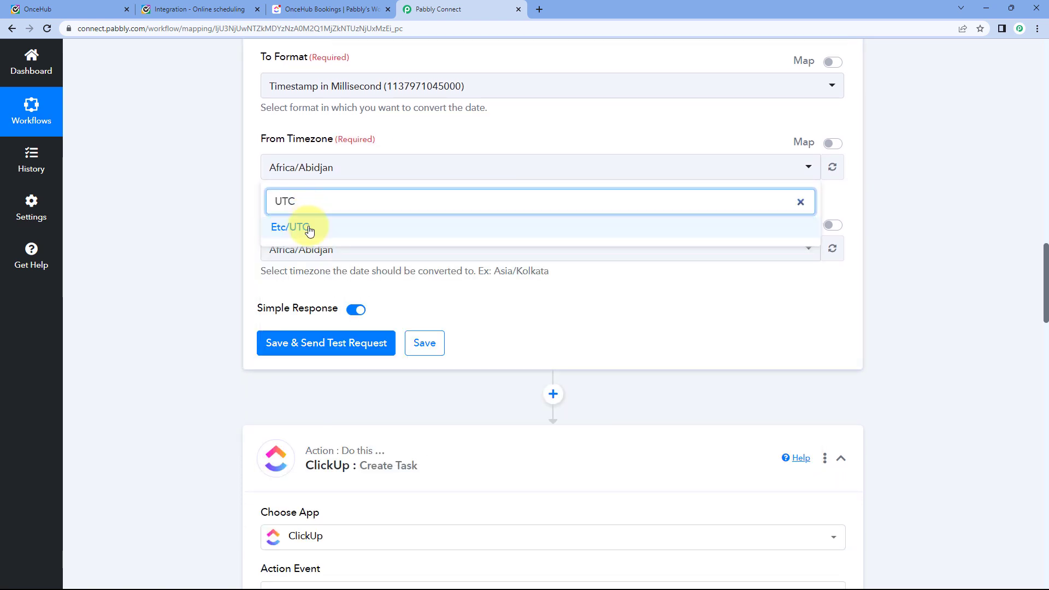
left_click(304, 227)
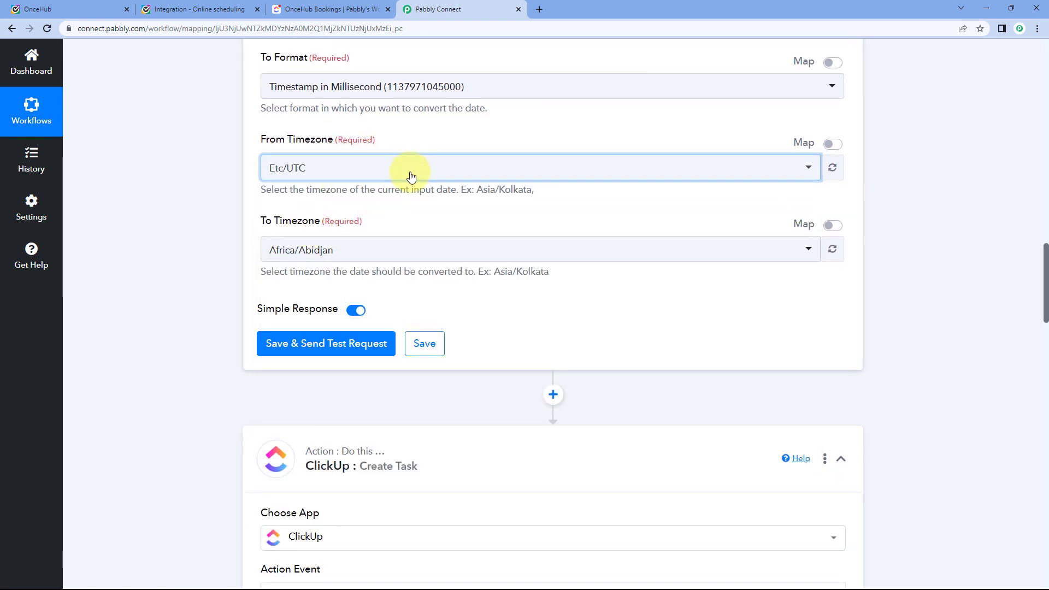
scroll(410, 176, "up", 3)
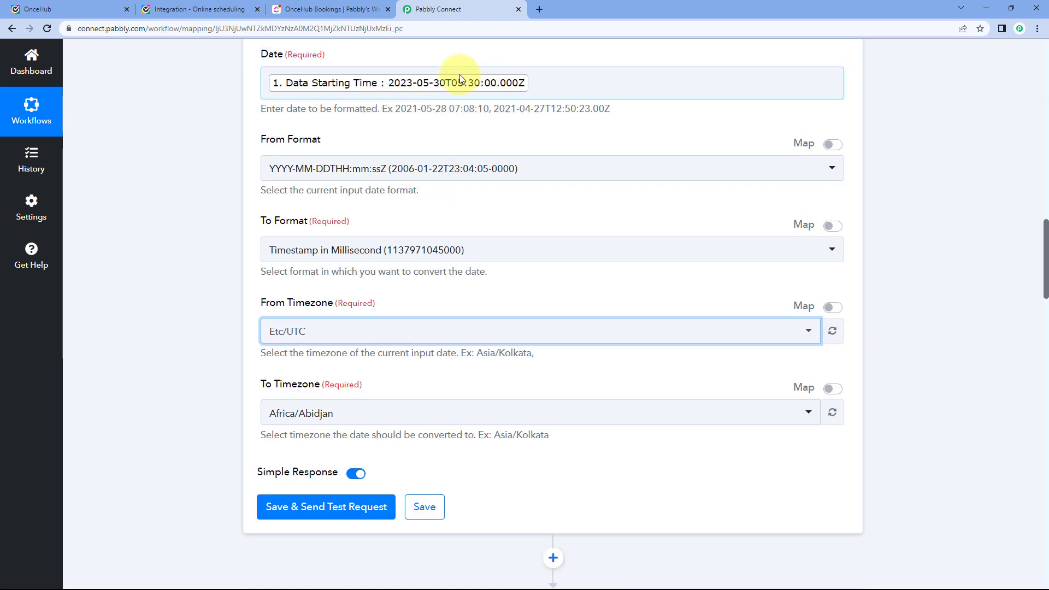
scroll(351, 261, "down", 2)
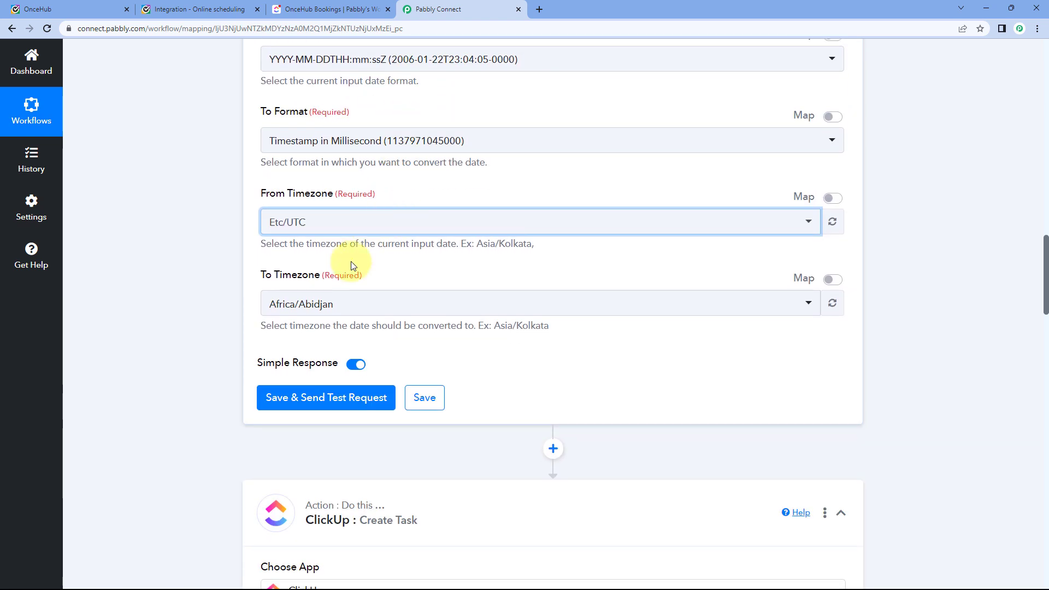
left_click(346, 307)
type("Kol")
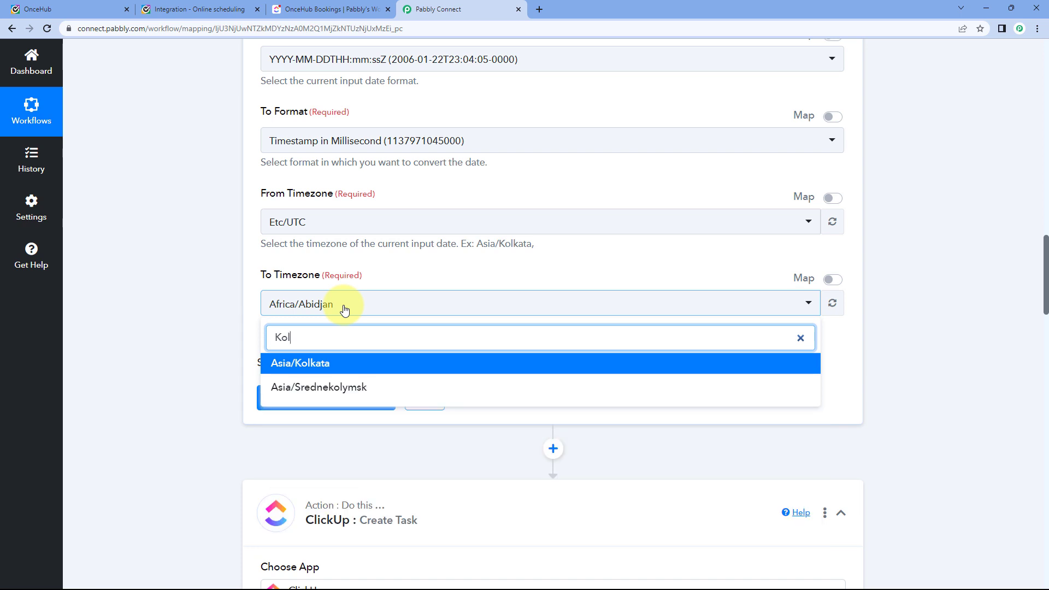
left_click(335, 363)
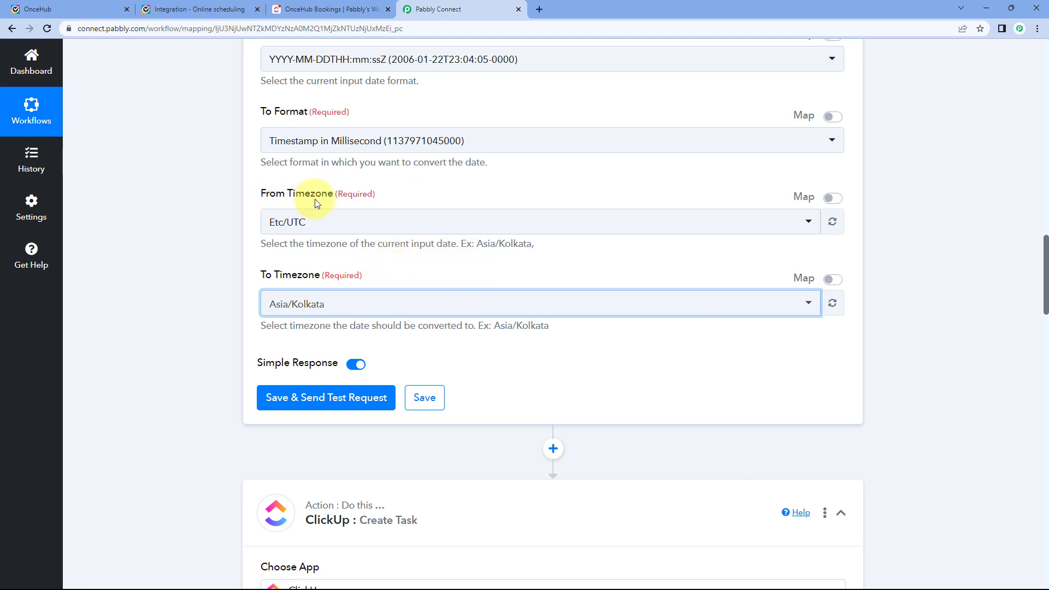
left_click(326, 398)
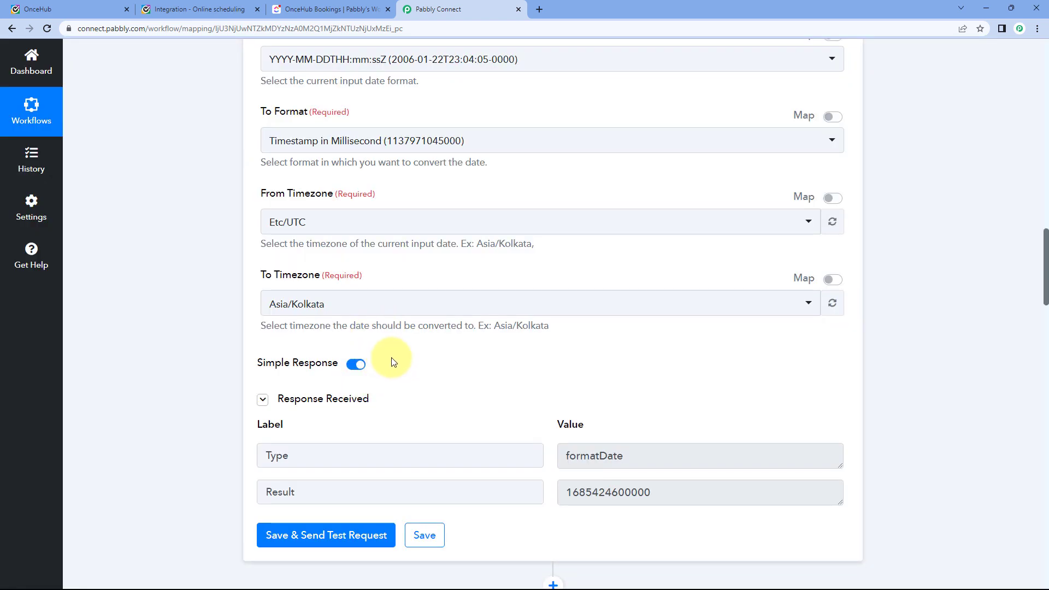
scroll(451, 366, "down", 2)
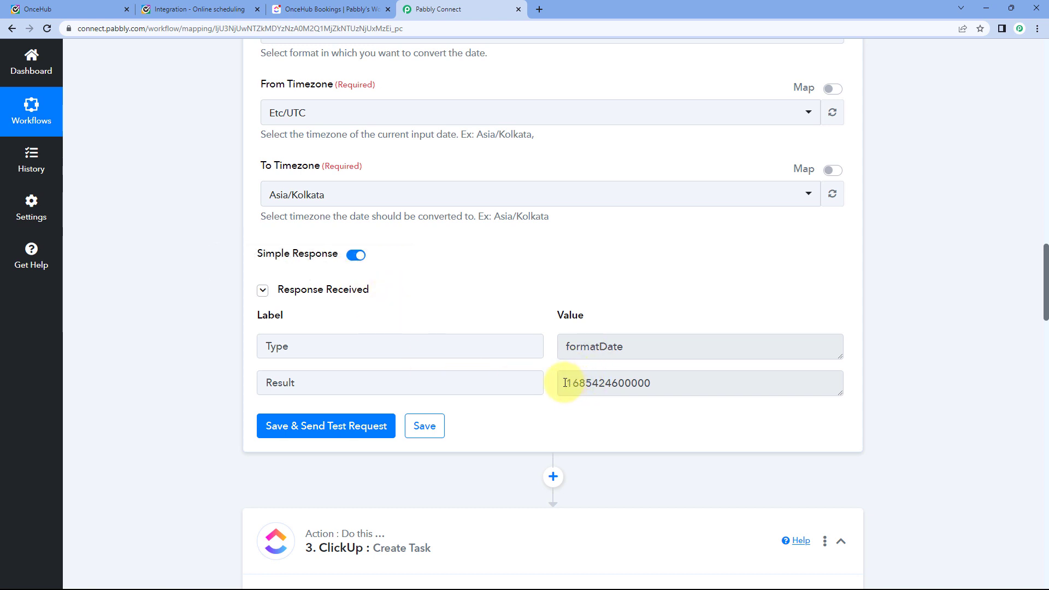
left_click_drag(565, 383, 650, 384)
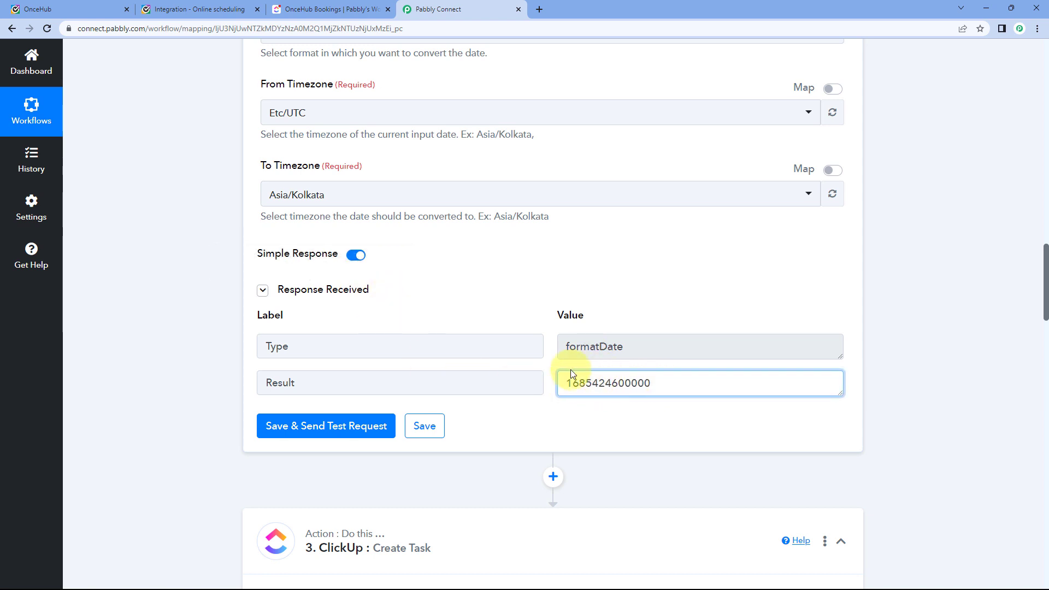
left_click_drag(565, 383, 651, 386)
scroll(461, 274, "up", 5)
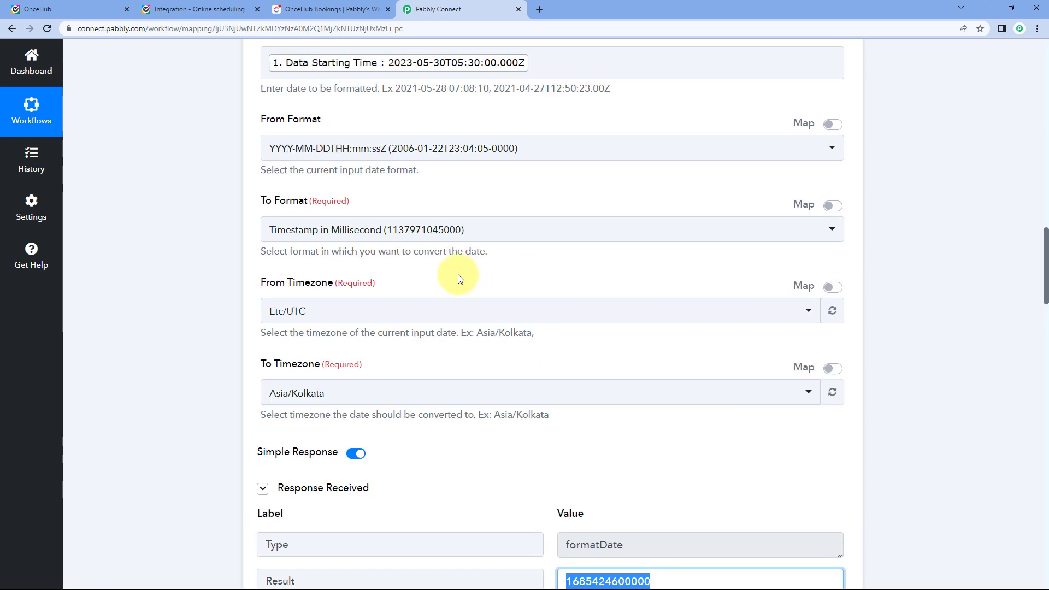
left_click(371, 141)
scroll(475, 149, "down", 3)
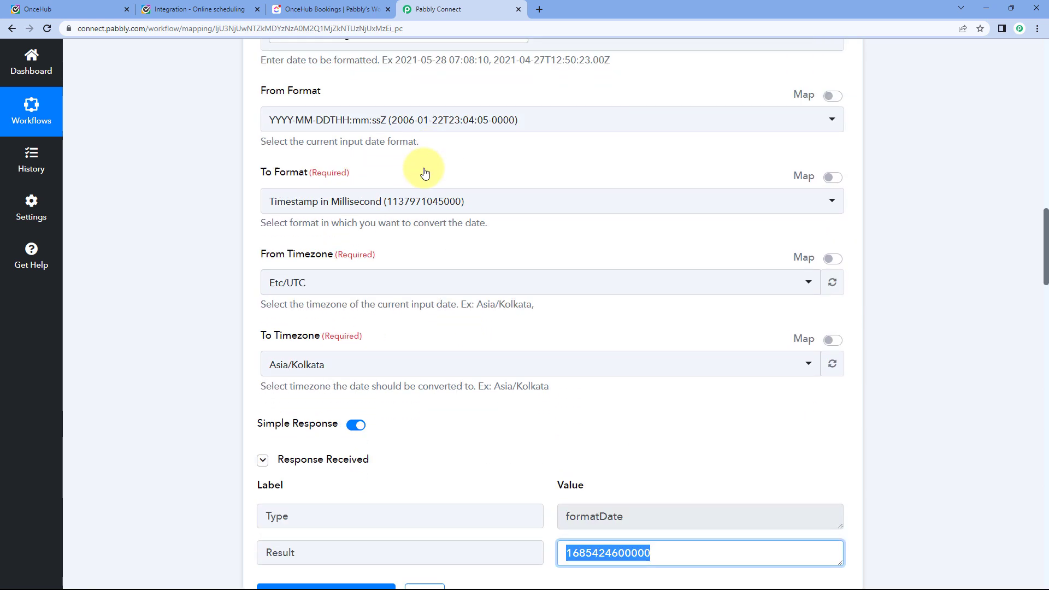
scroll(544, 401, "up", 1)
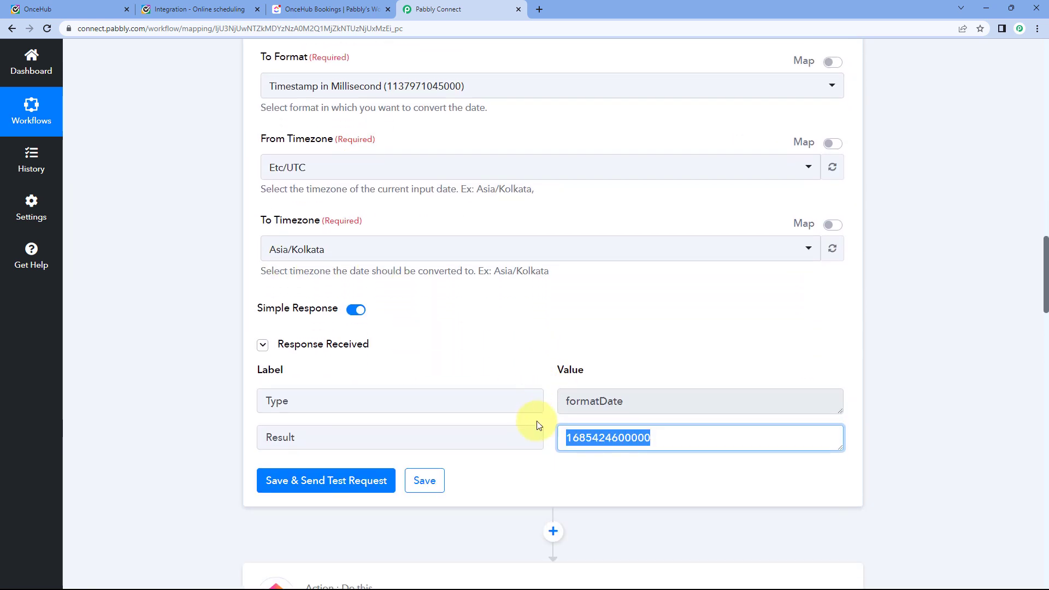
left_click(524, 305)
scroll(473, 187, "up", 4)
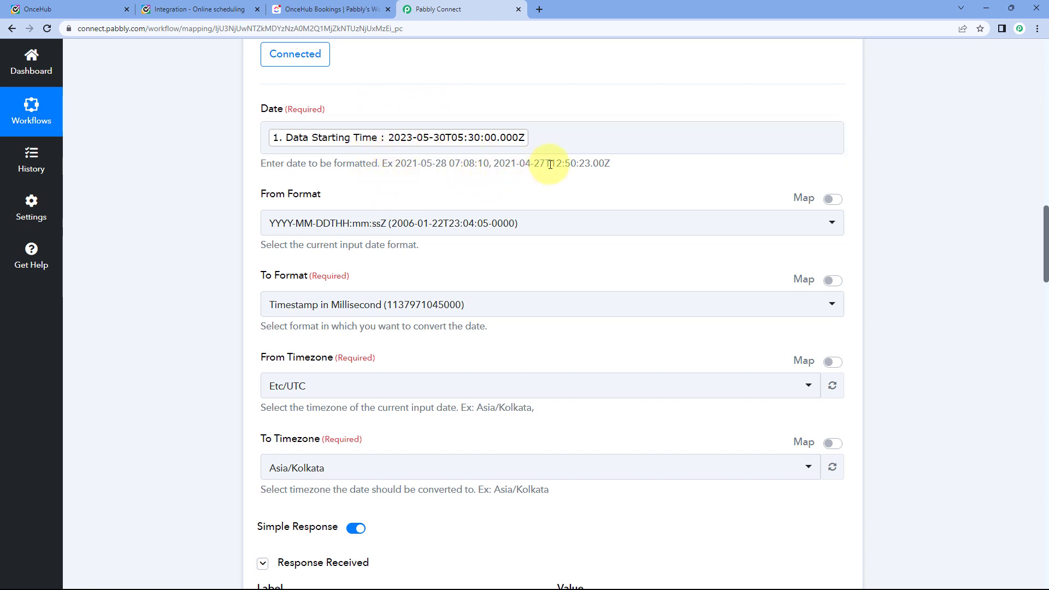
scroll(470, 159, "down", 2)
scroll(475, 153, "up", 2)
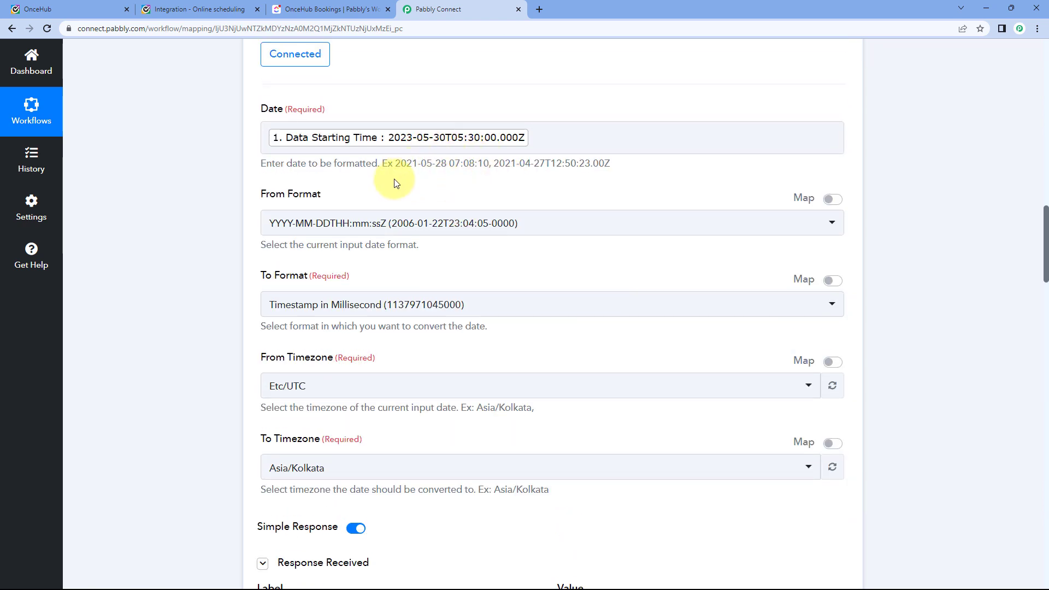
scroll(519, 180, "down", 6)
left_click_drag(637, 337, 563, 328)
left_click(549, 310)
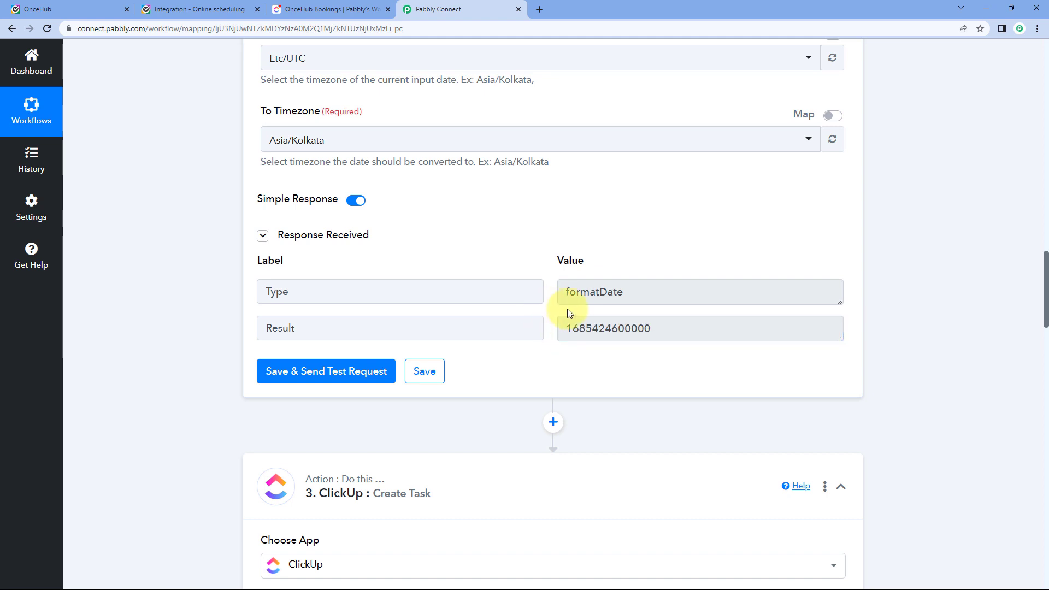
left_click_drag(563, 328, 675, 331)
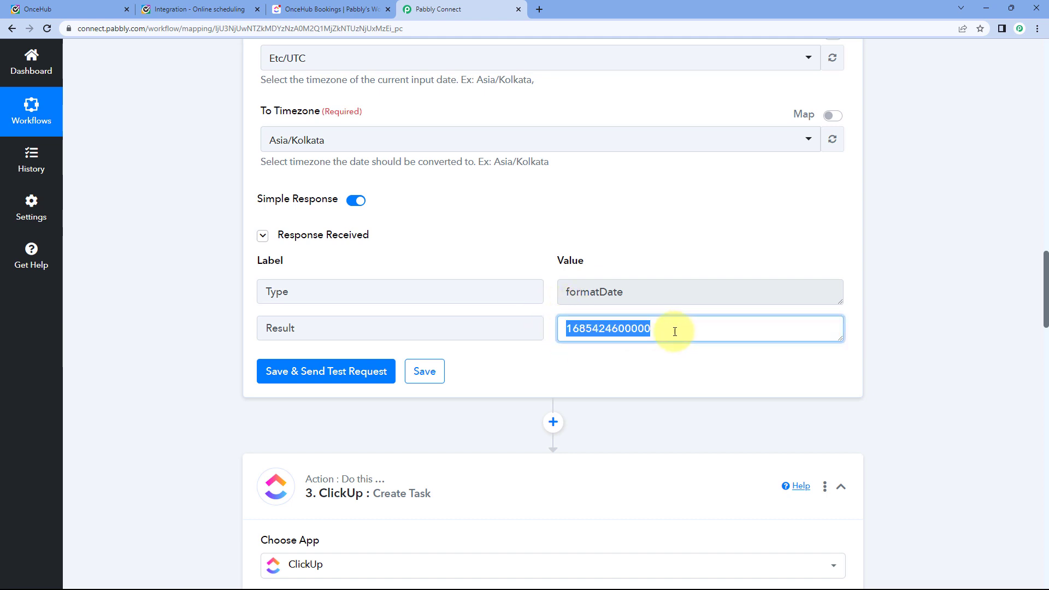
left_click(552, 314)
scroll(476, 340, "down", 14)
scroll(380, 340, "down", 10)
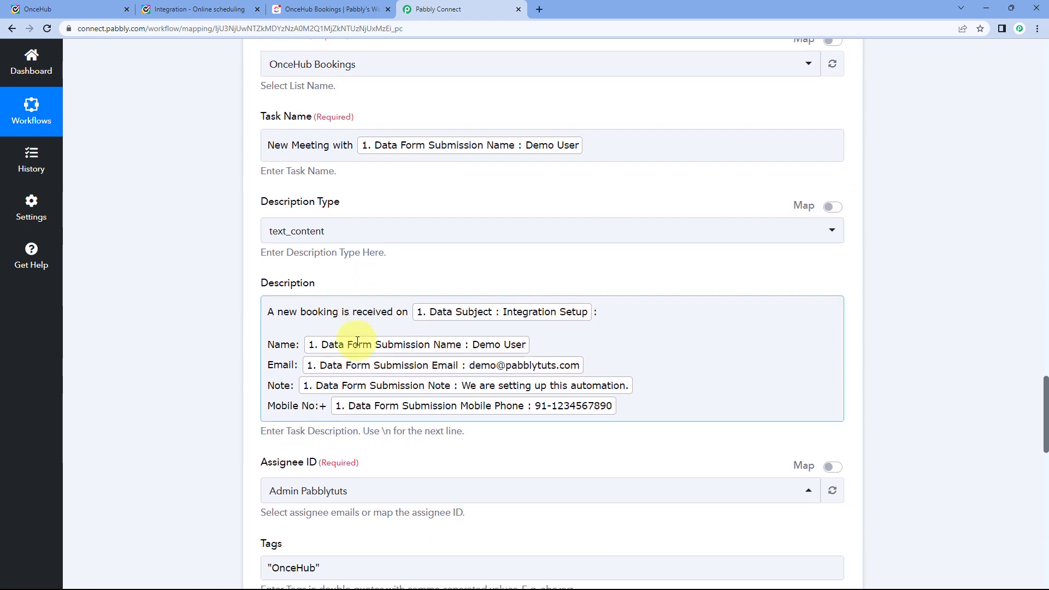
scroll(293, 372, "down", 2)
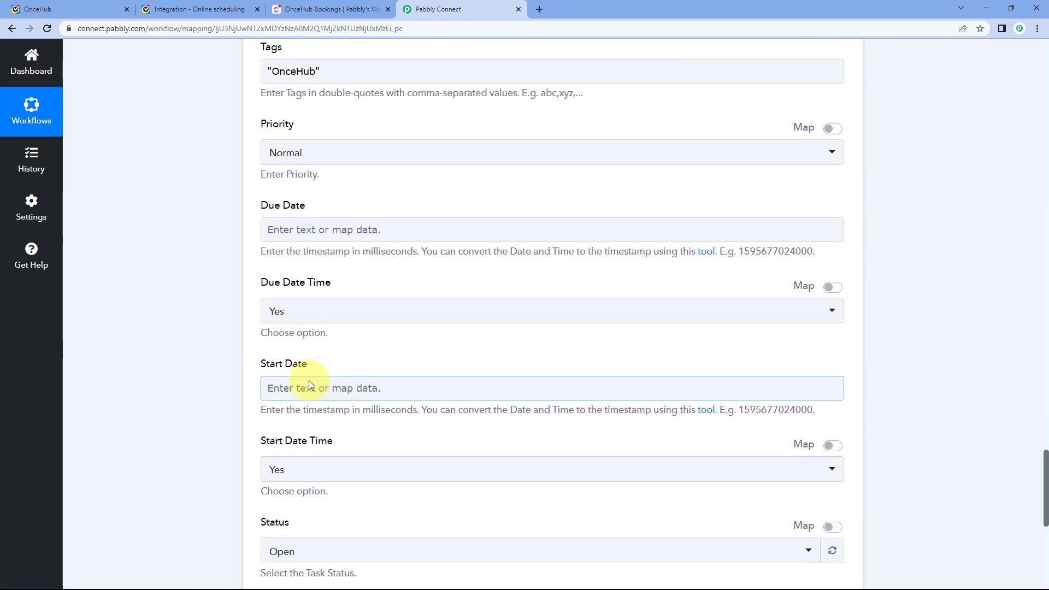
left_click(293, 332)
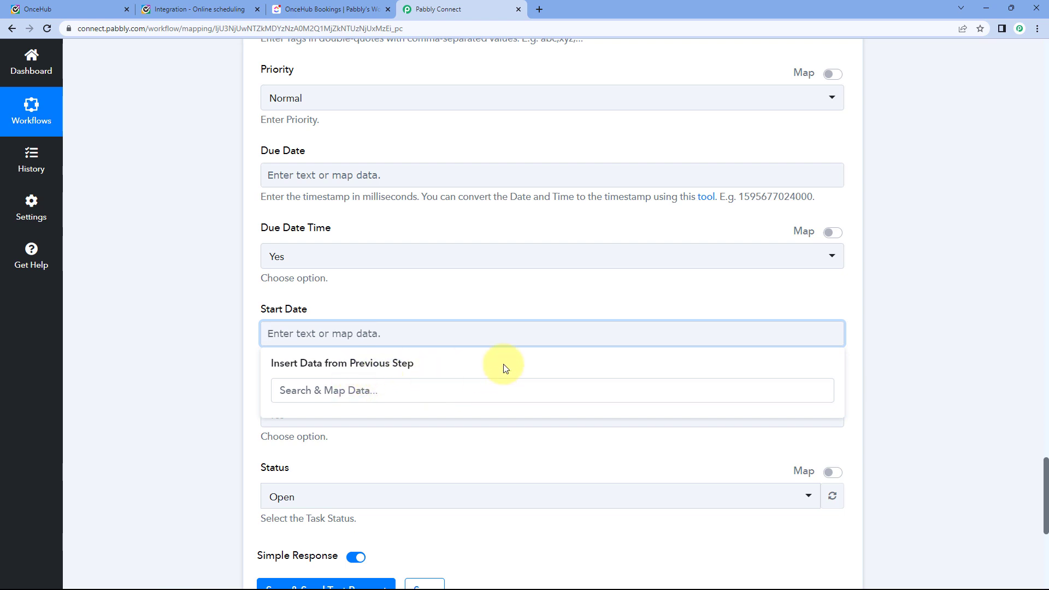
left_click(447, 302)
scroll(436, 302, "up", 10)
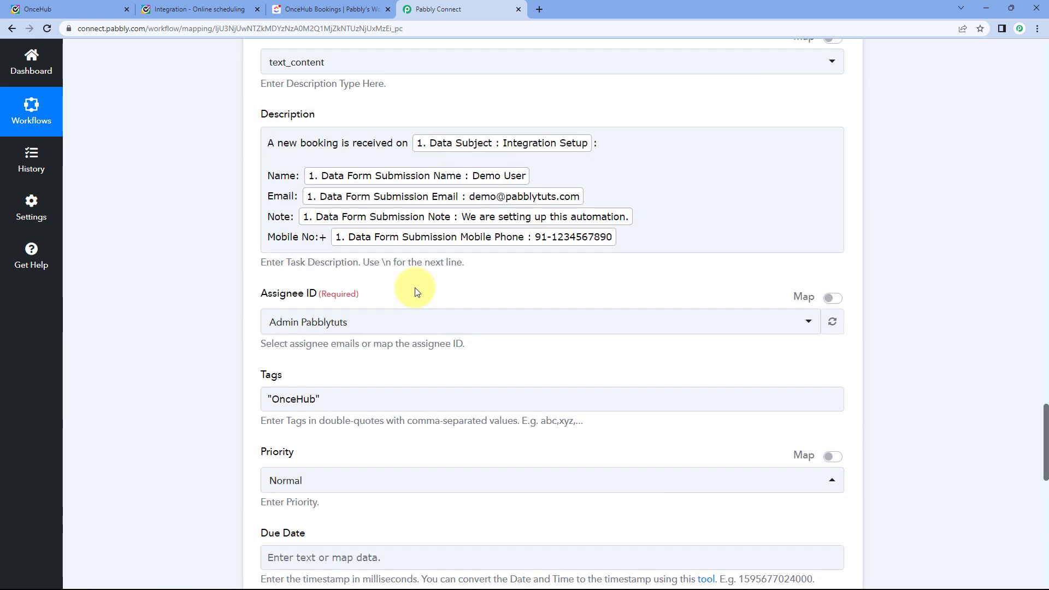
scroll(414, 294, "up", 9)
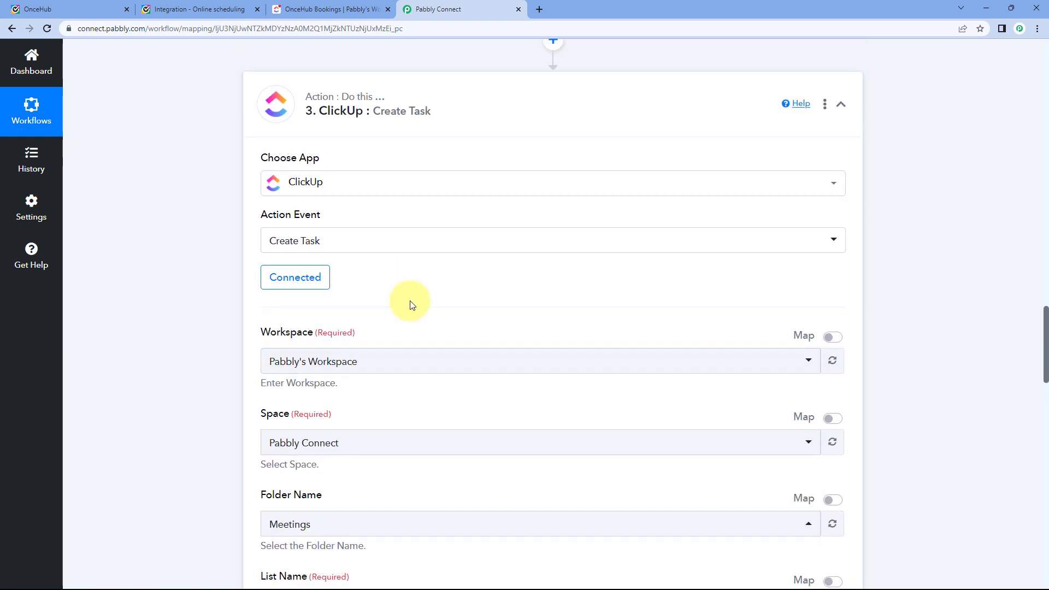
scroll(351, 188, "up", 1)
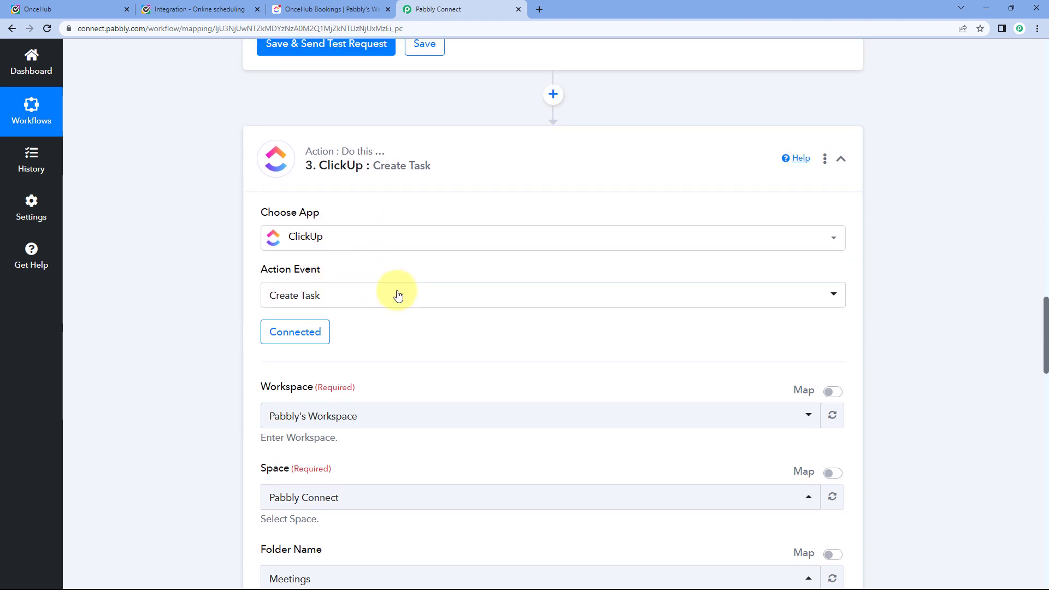
scroll(436, 324, "down", 1)
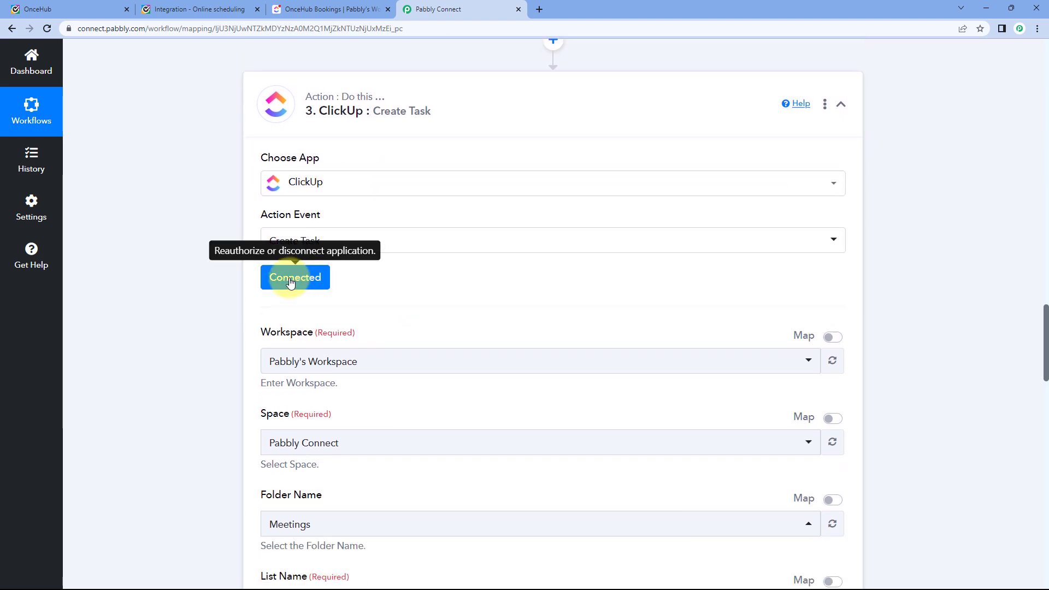
Re-save the ClickUp step's existing connection.
left_click(303, 279)
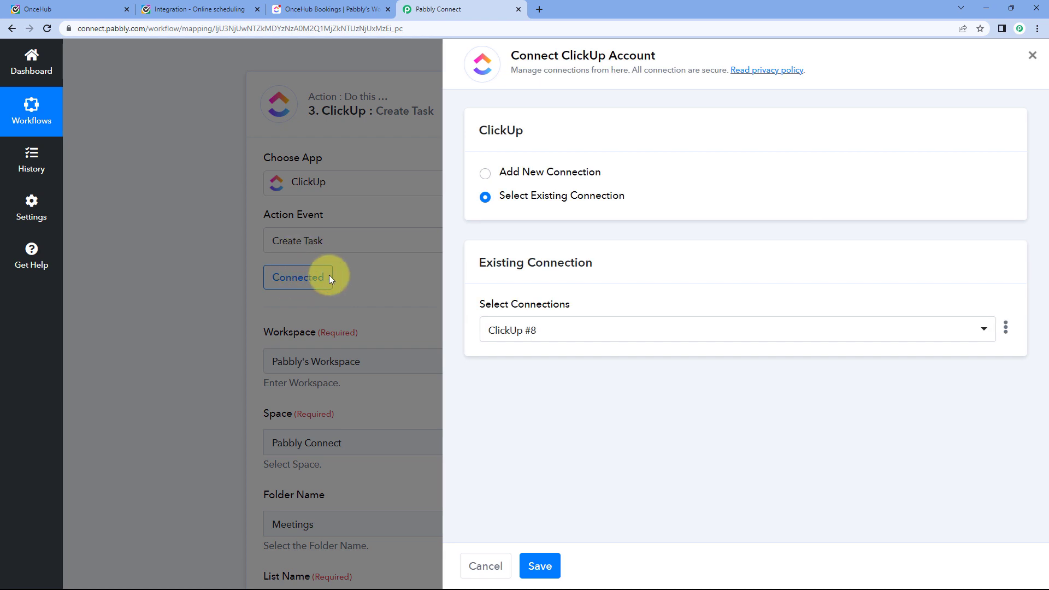
left_click(540, 566)
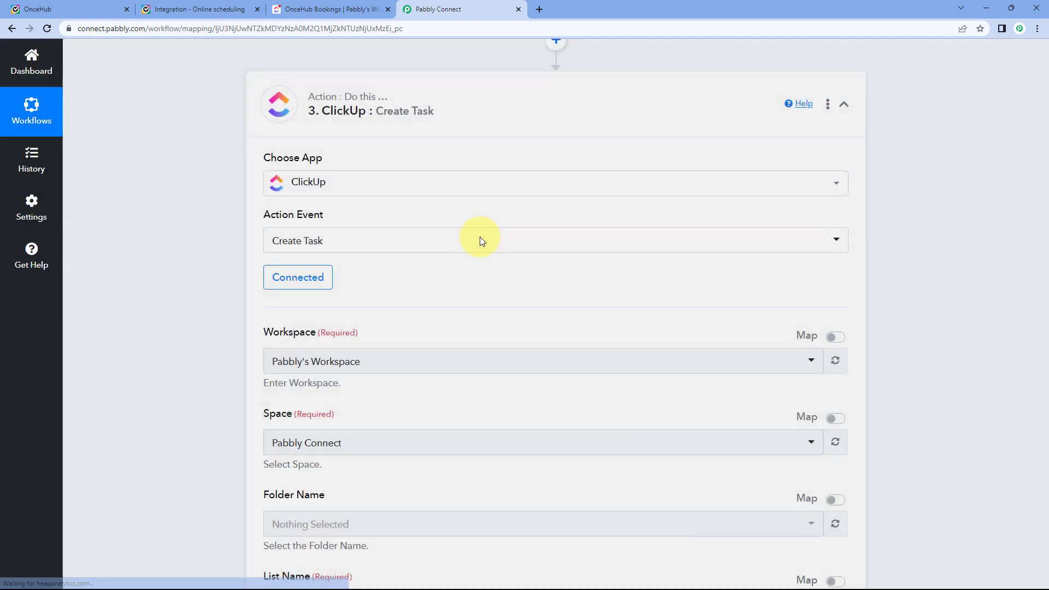
scroll(220, 301, "down", 15)
scroll(229, 290, "down", 3)
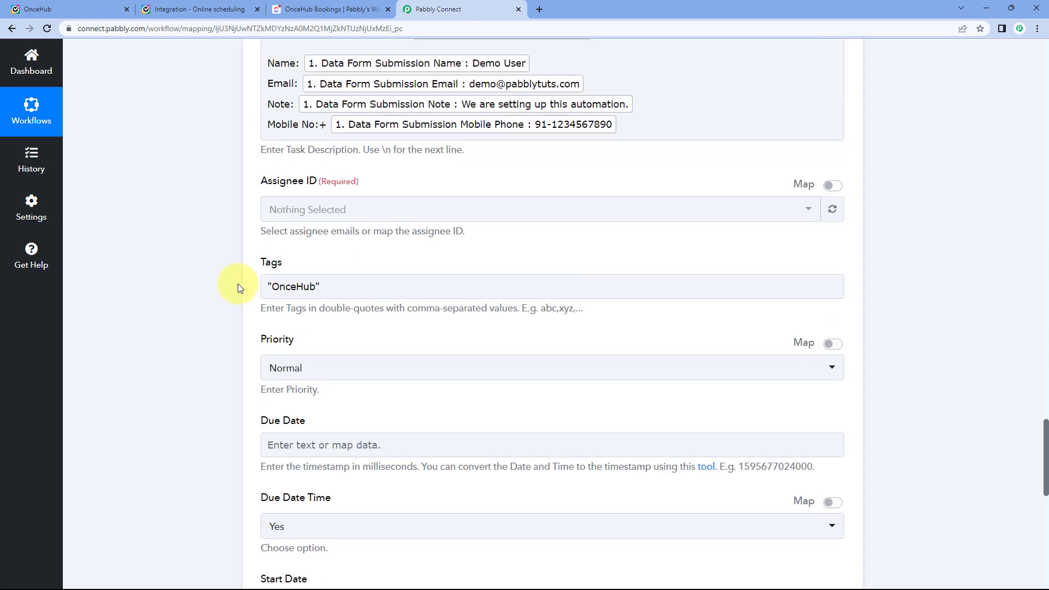
Refresh the Assignee ID list and choose the admin user.
left_click(835, 106)
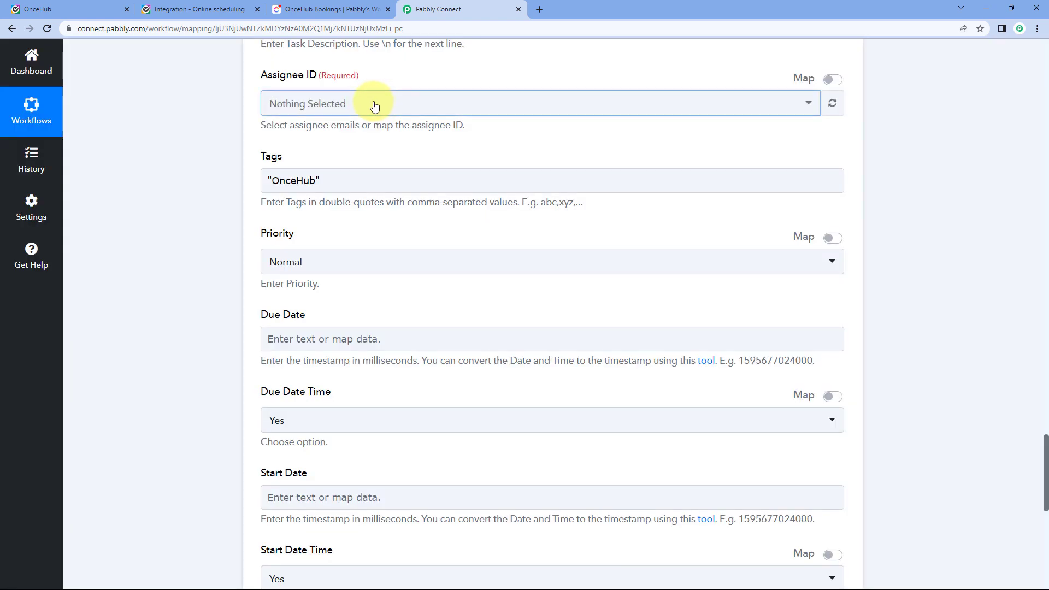
left_click(374, 106)
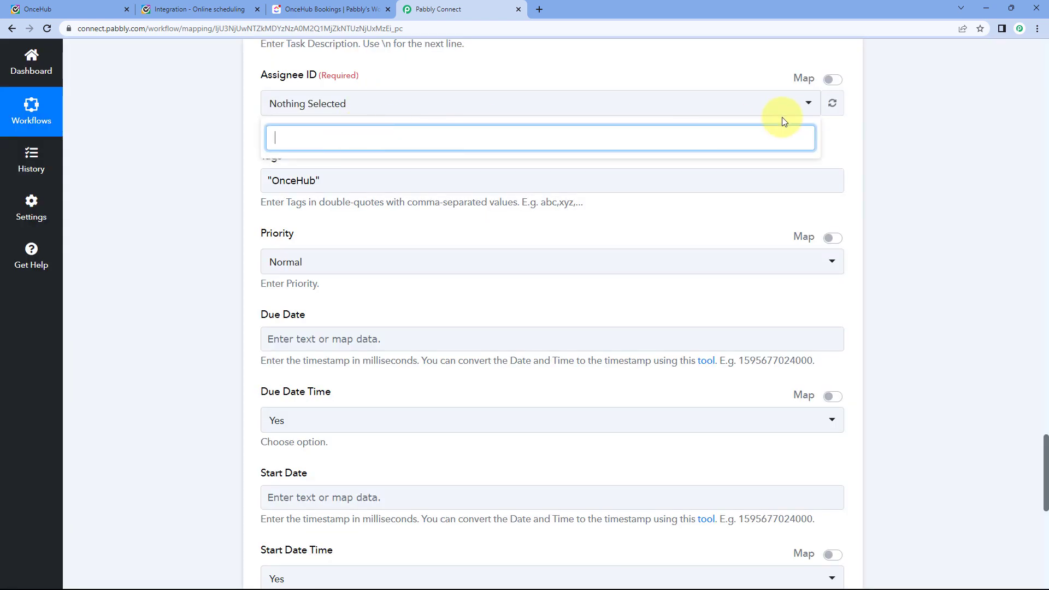
left_click(831, 101)
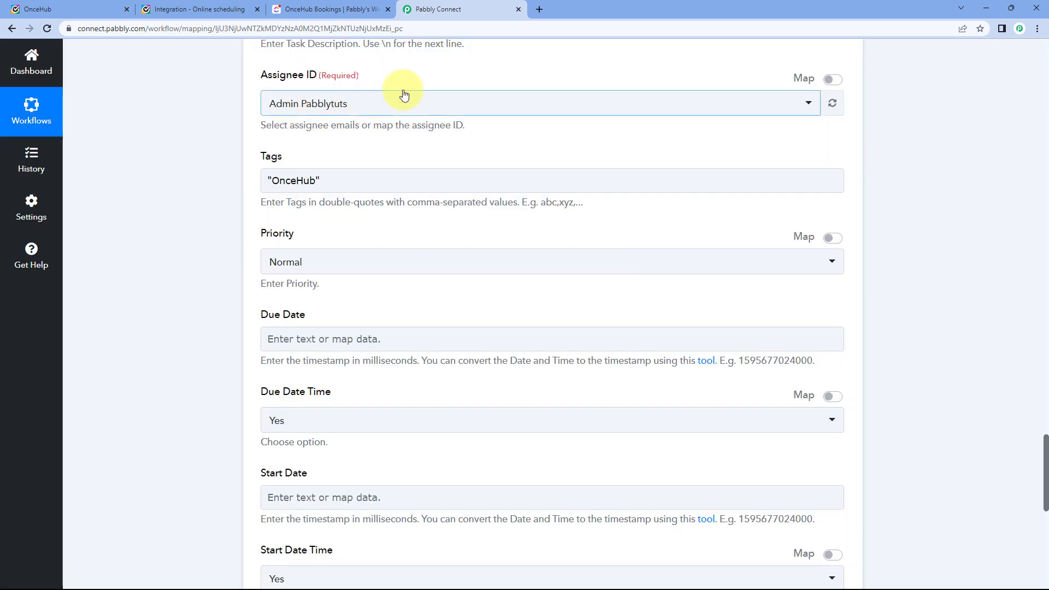
scroll(353, 154, "down", 1)
scroll(356, 157, "down", 5)
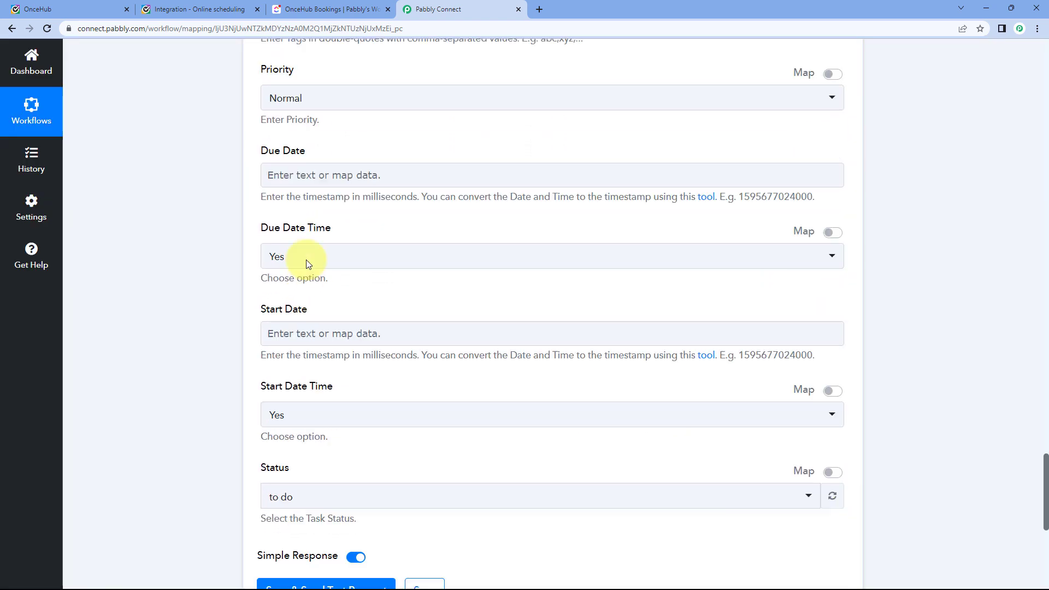
left_click(316, 117)
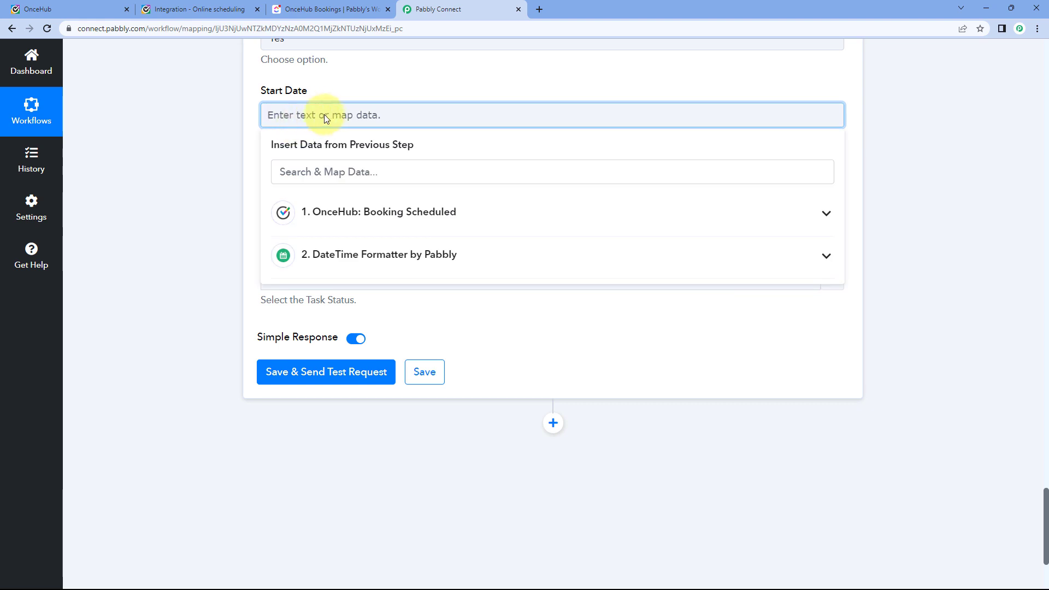
left_click(377, 257)
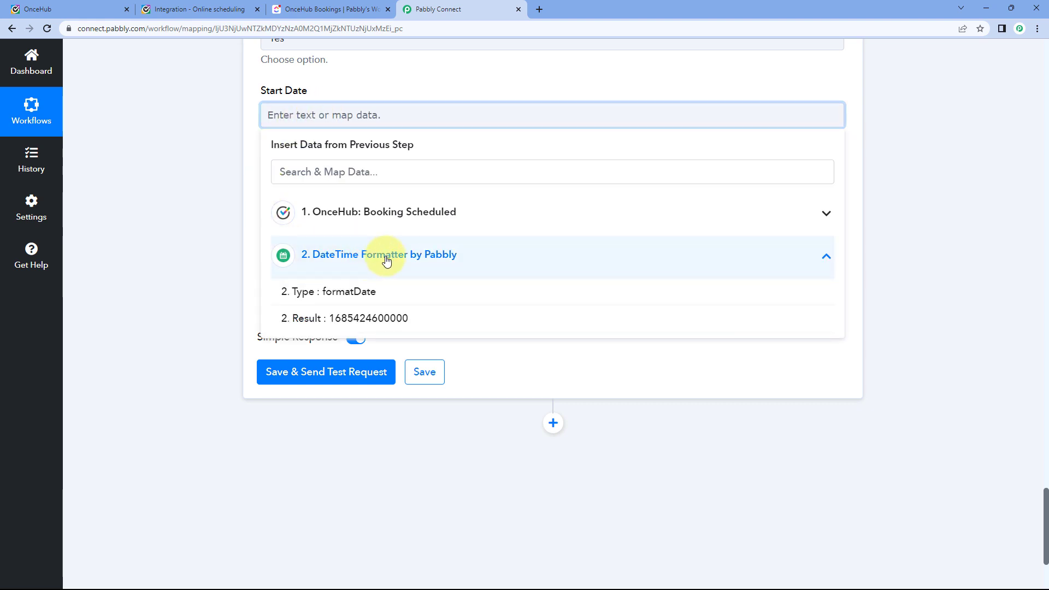
left_click(339, 318)
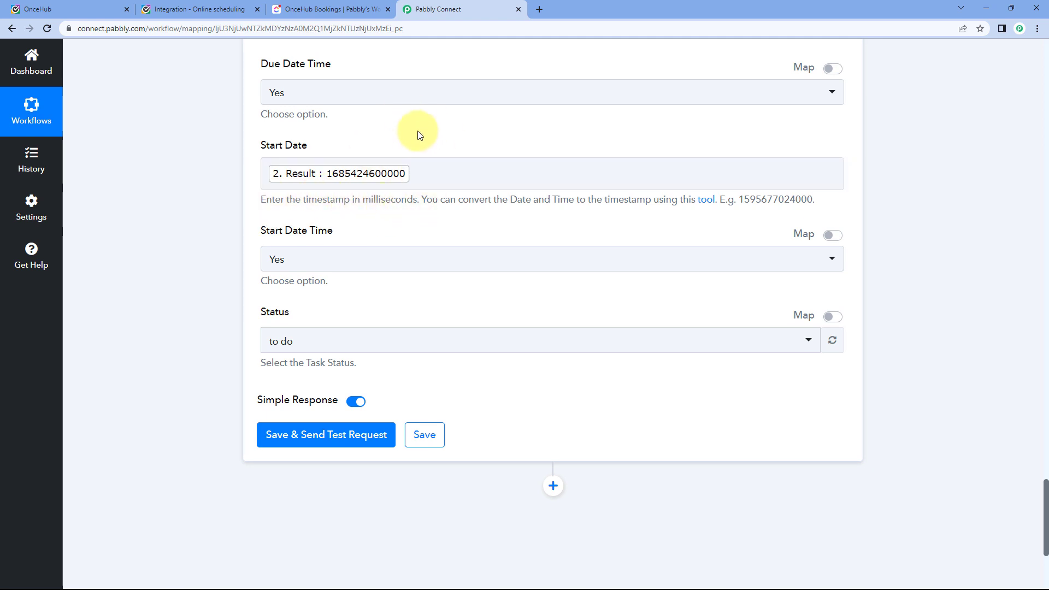
Glance at the OnceHub booking confirmation, then go back to the ClickUp step.
left_click(218, 6)
left_click(473, 7)
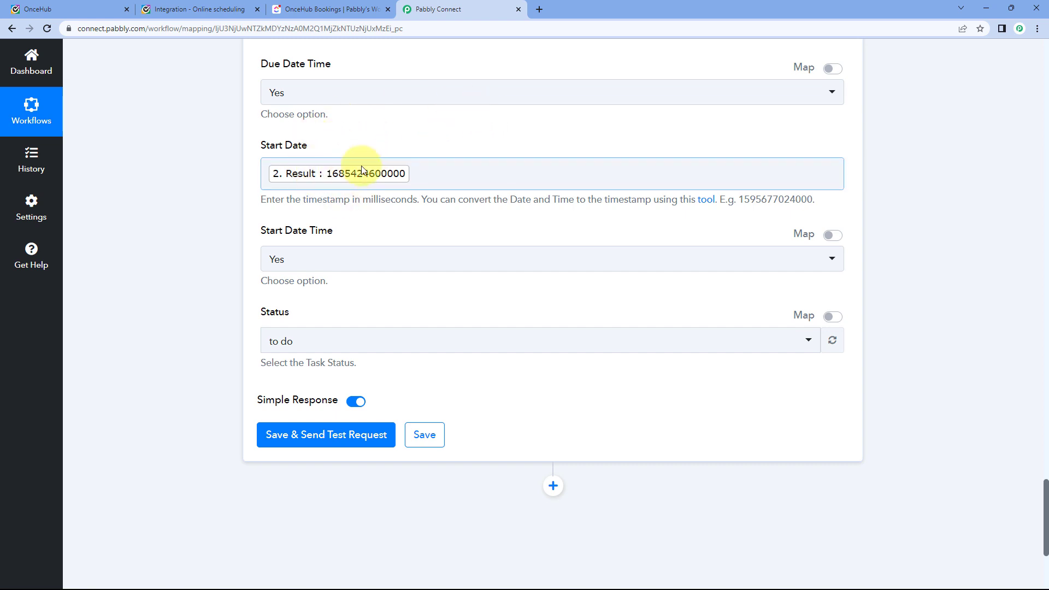
scroll(328, 173, "up", 3)
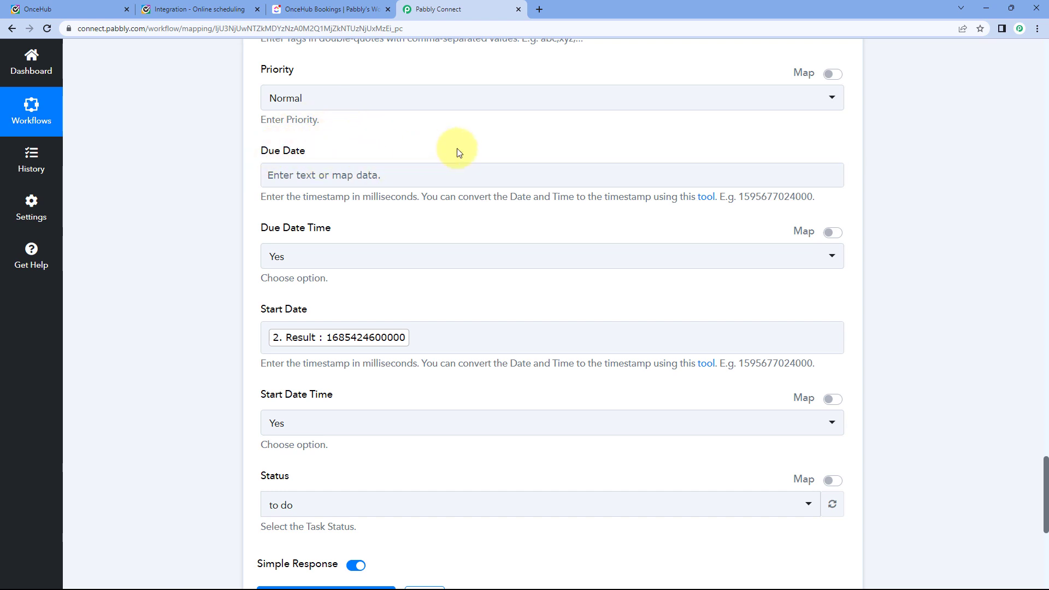
scroll(457, 153, "up", 15)
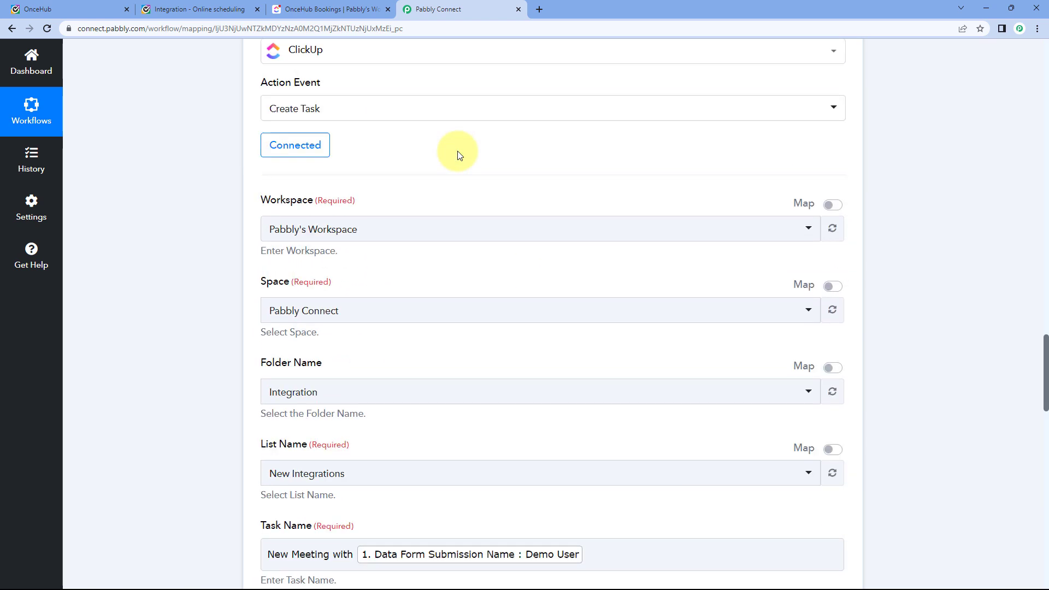
scroll(457, 155, "up", 4)
Confirm the booking runs 11:00–11:15 AM, then insert a new action step above ClickUp.
left_click(207, 9)
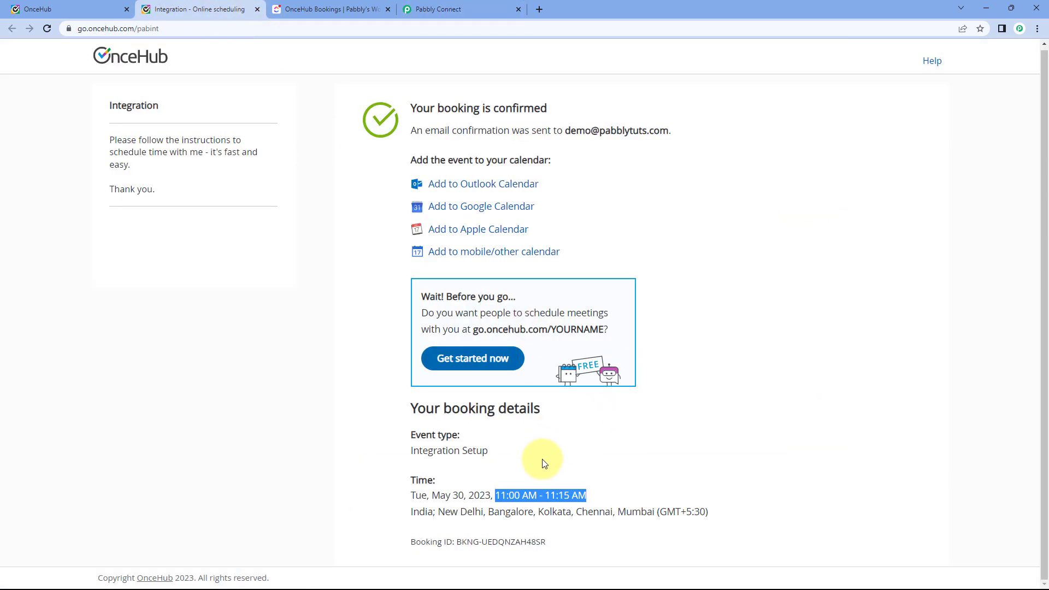
left_click(463, 9)
scroll(544, 243, "up", 12)
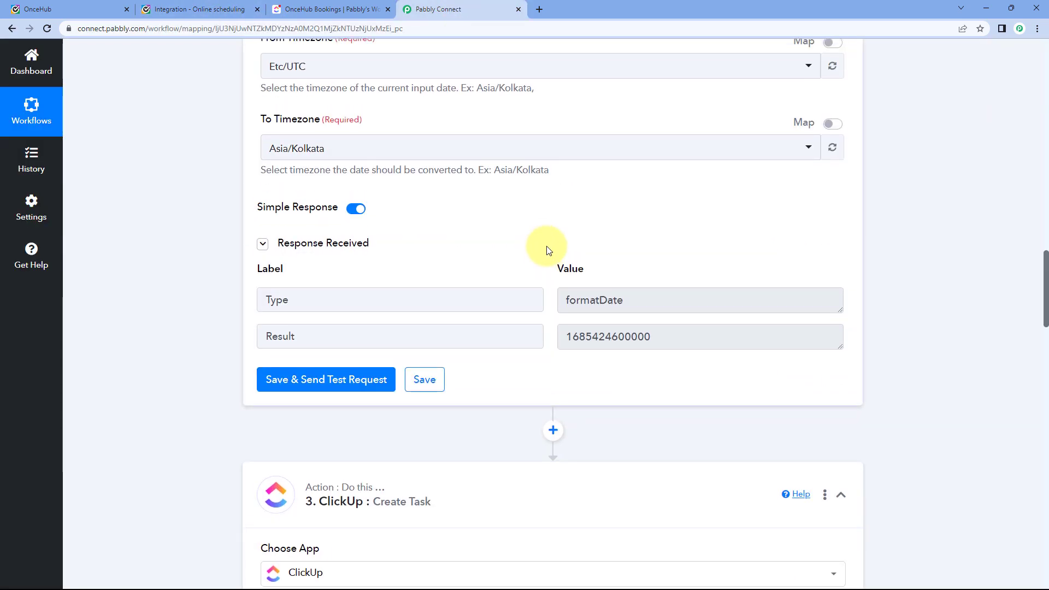
scroll(546, 249, "up", 4)
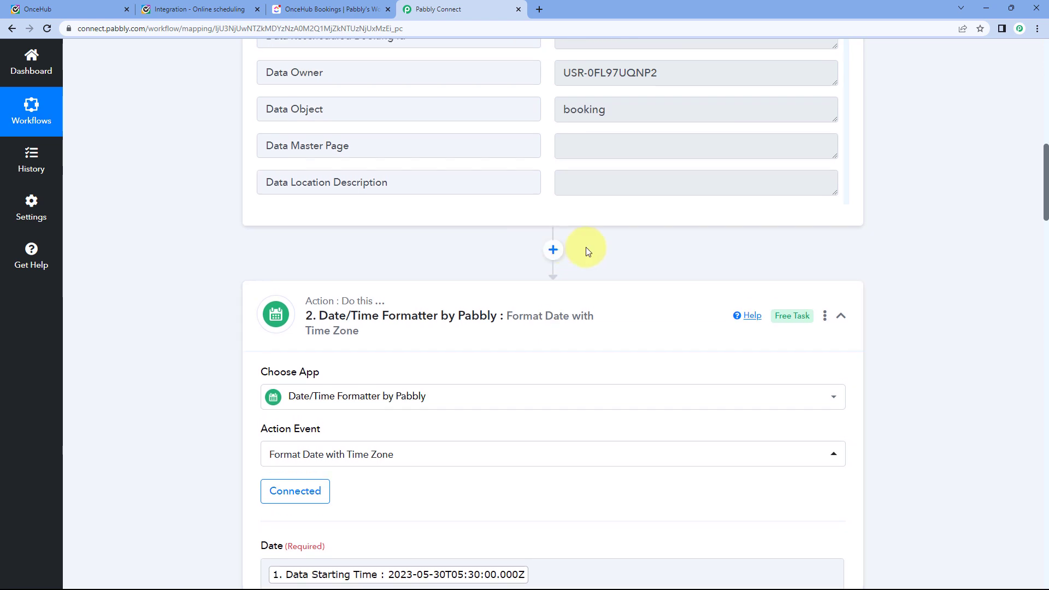
scroll(585, 247, "down", 13)
scroll(601, 259, "down", 4)
left_click_drag(662, 164, 560, 162)
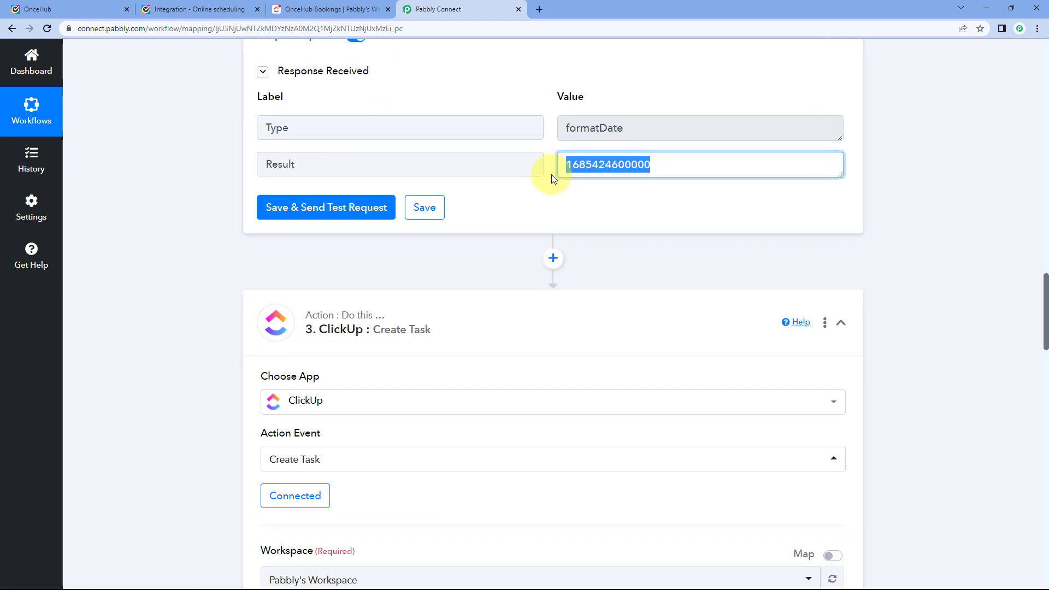
left_click(553, 258)
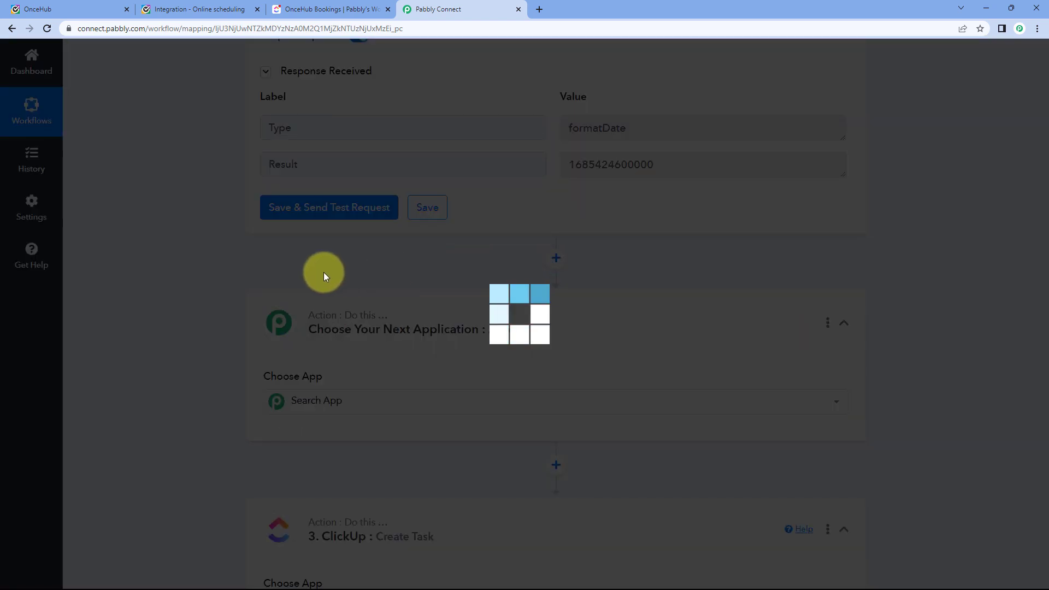
Set the new step to Date/Time Formatter by Pabbly with the Add/Subtract Time event and connect.
type("Date")
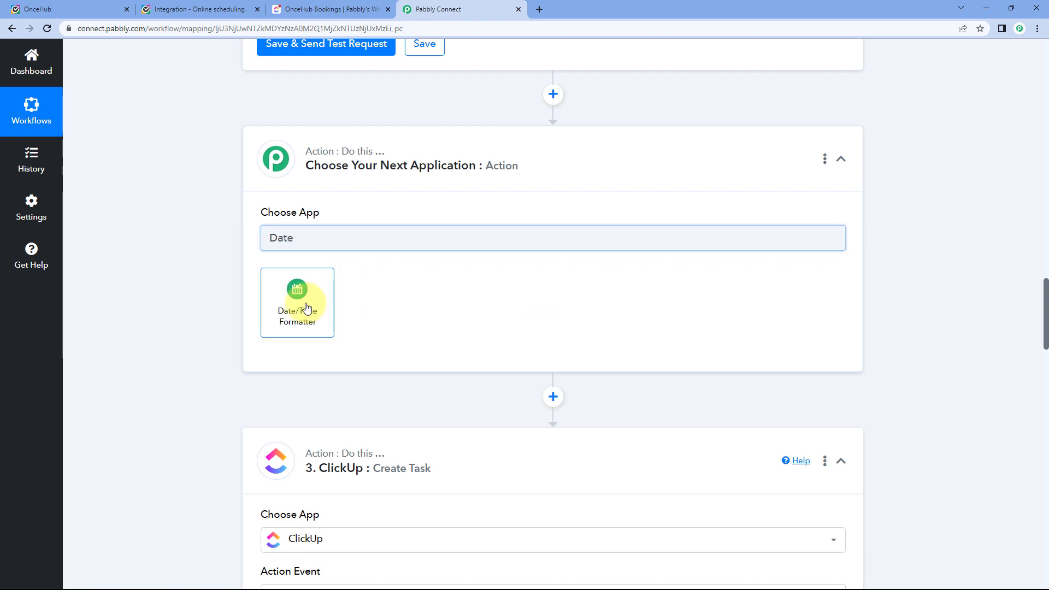
left_click(304, 292)
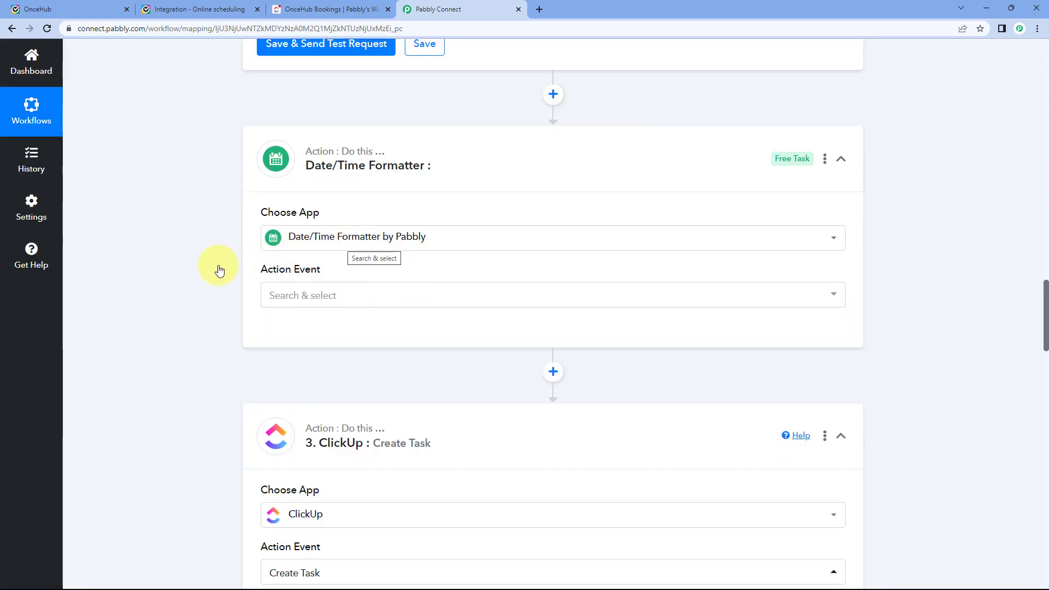
scroll(299, 175, "down", 2)
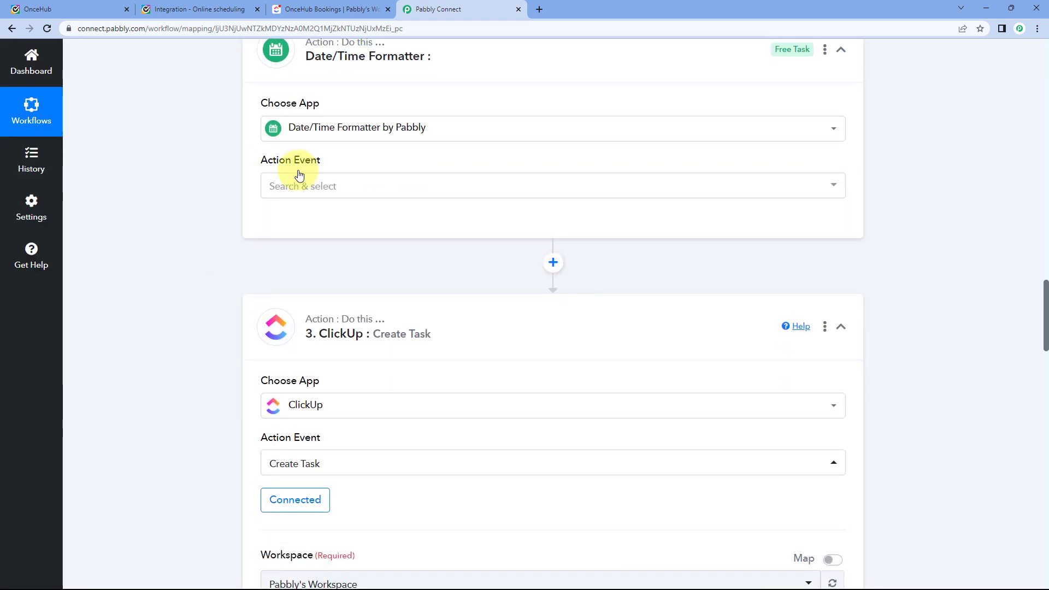
left_click(356, 186)
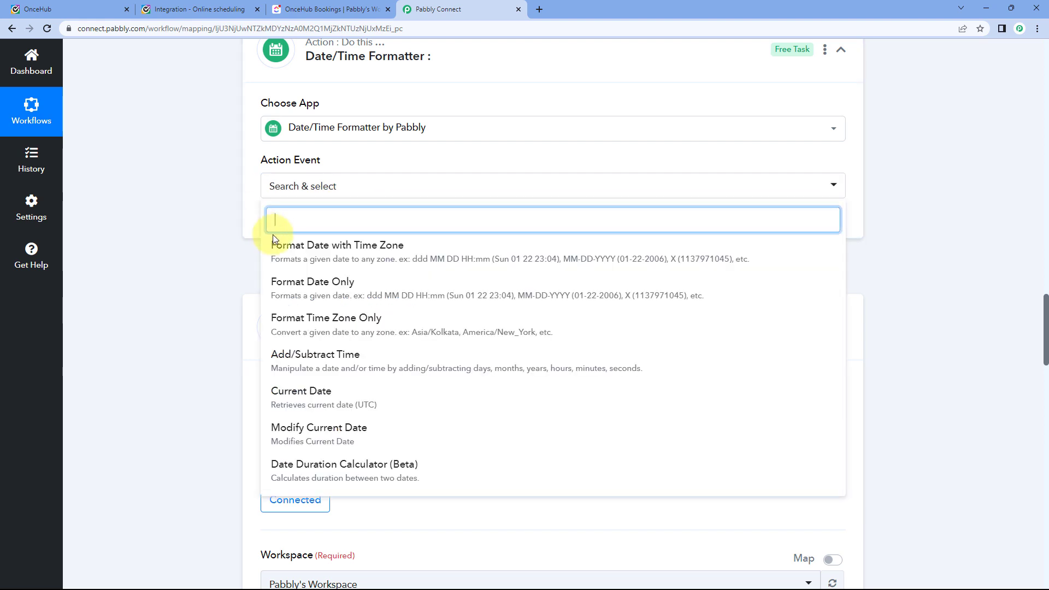
left_click(316, 356)
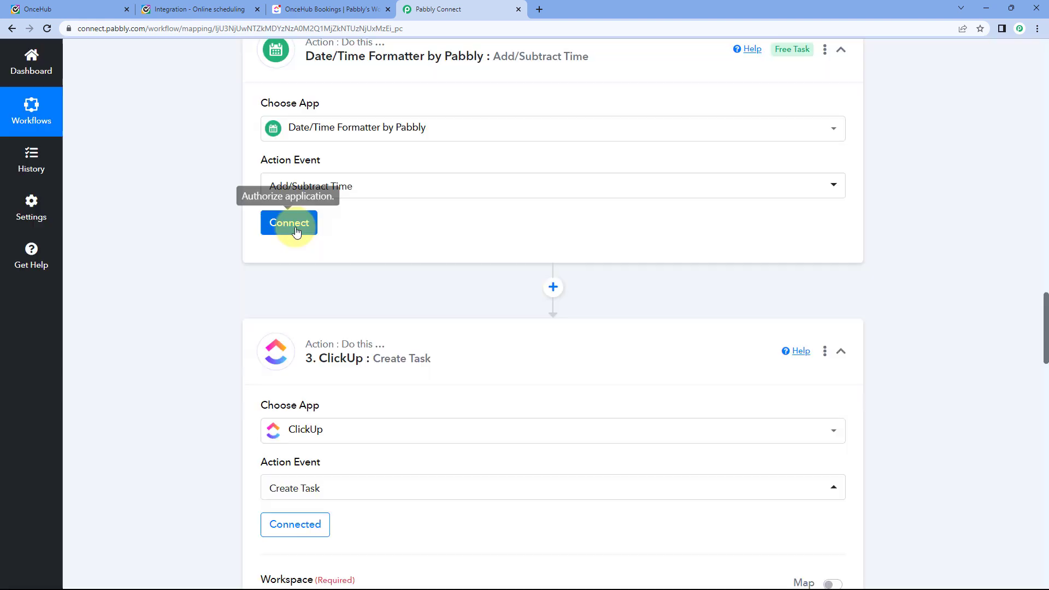
left_click(296, 224)
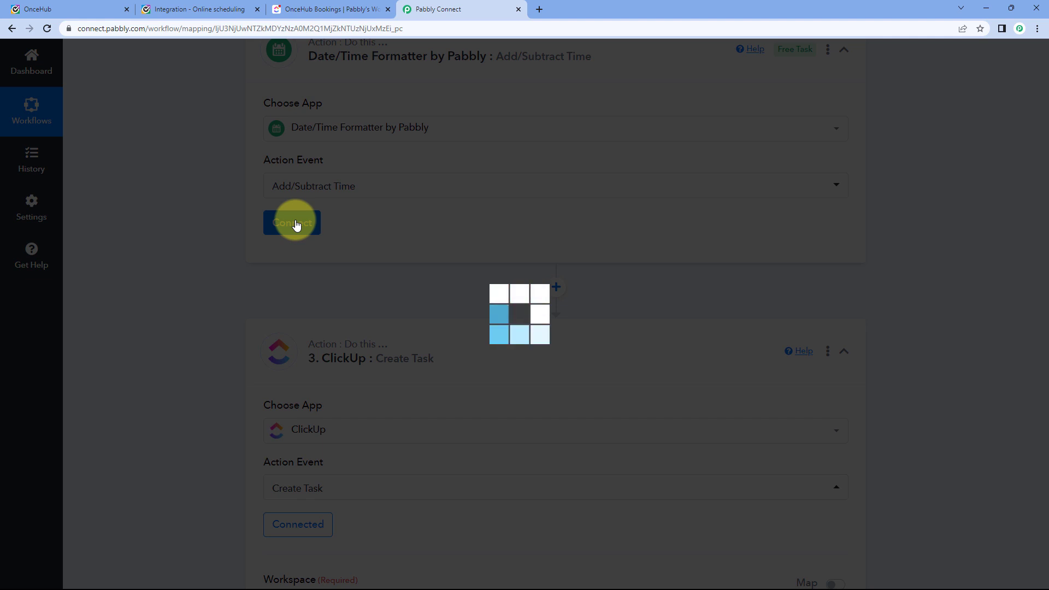
scroll(218, 254, "down", 3)
scroll(193, 250, "down", 1)
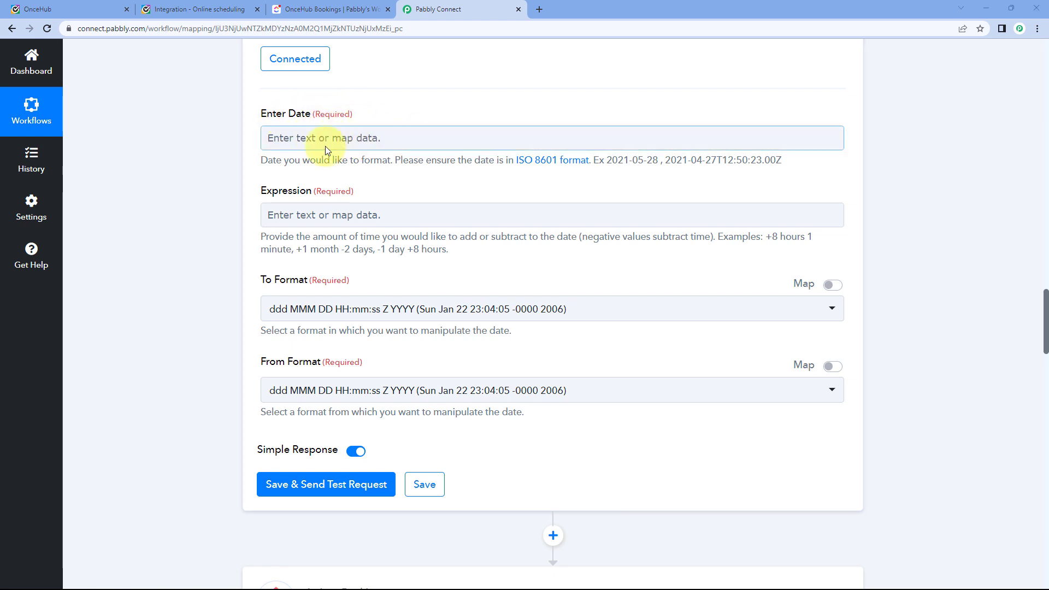
scroll(405, 154, "up", 12)
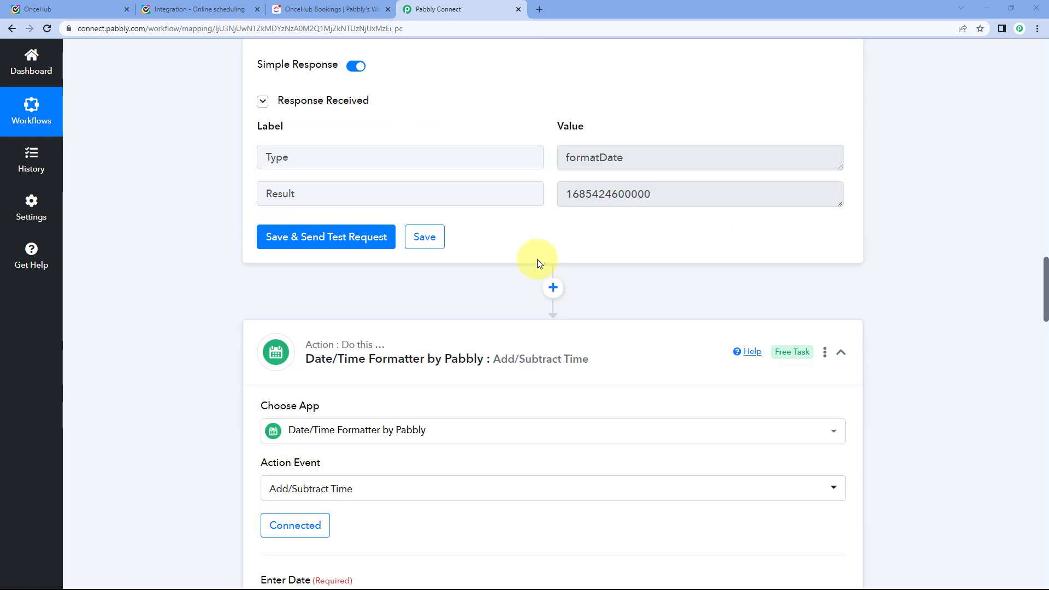
left_click_drag(676, 330, 560, 328)
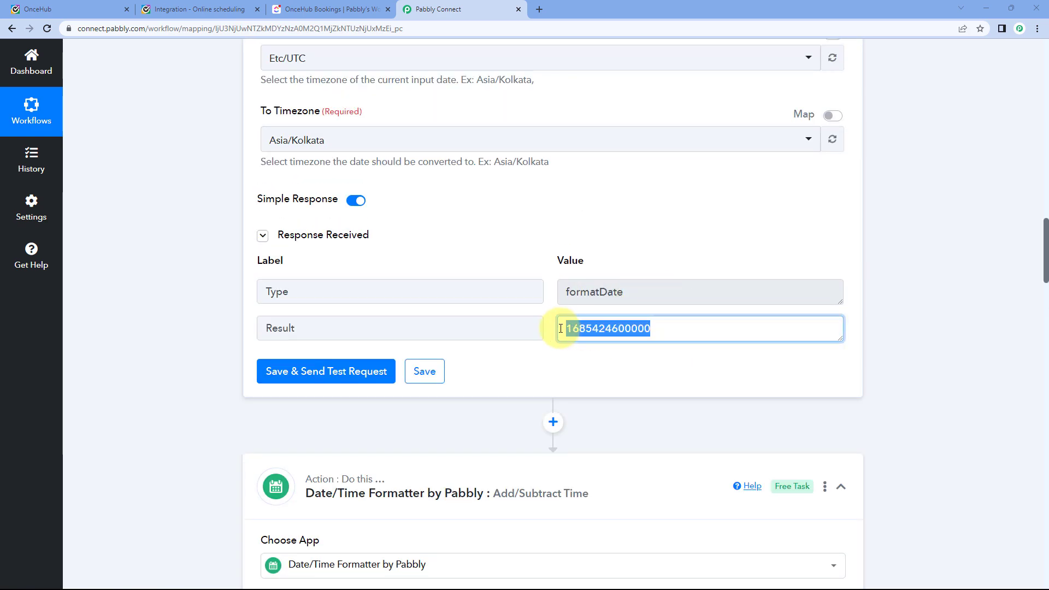
scroll(550, 326, "down", 10)
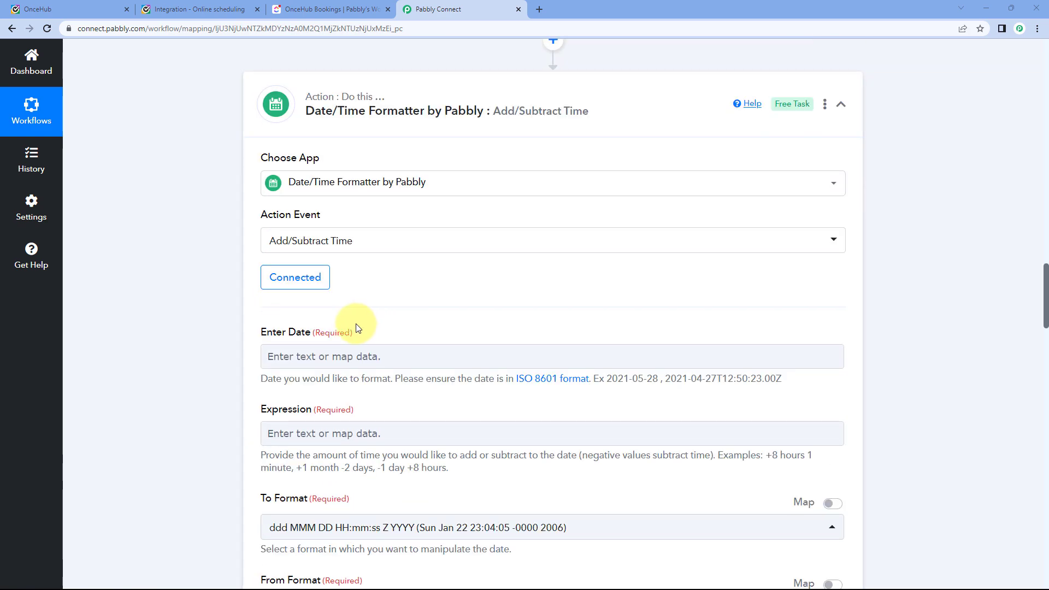
left_click(286, 249)
scroll(238, 241, "down", 2)
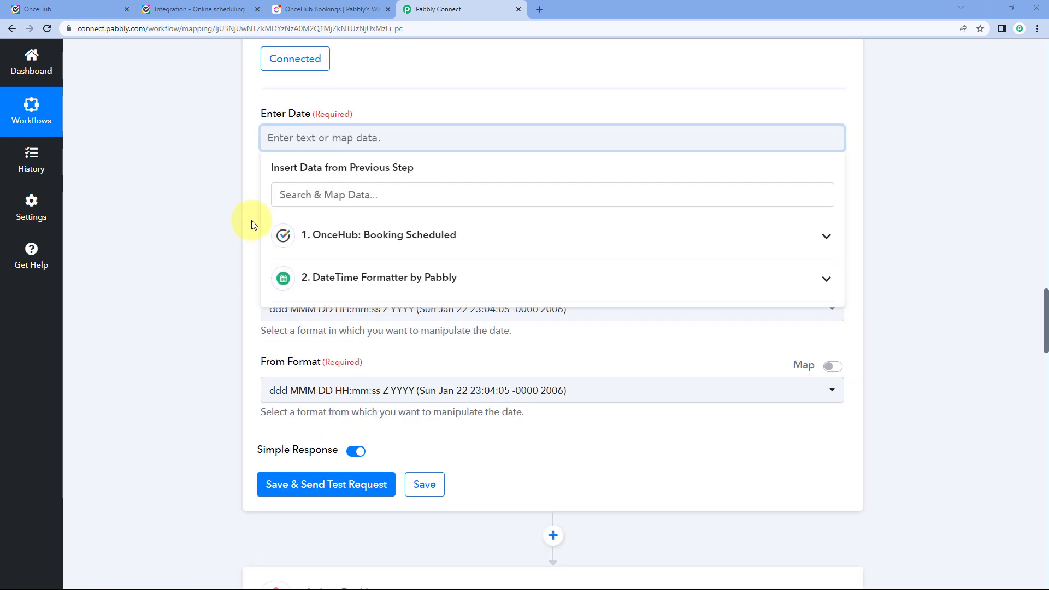
left_click(374, 280)
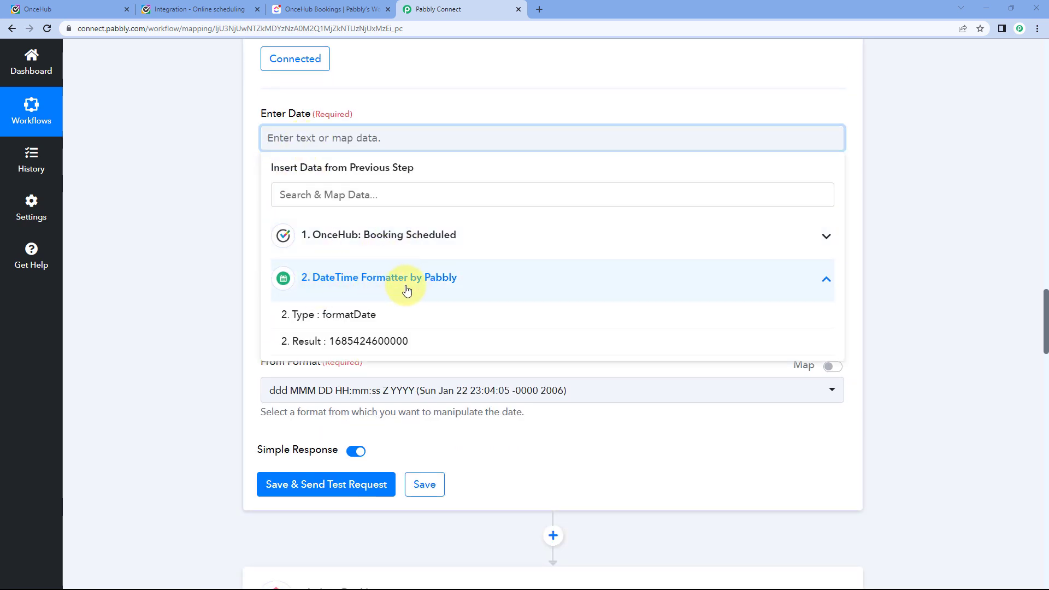
left_click(358, 342)
left_click(224, 225)
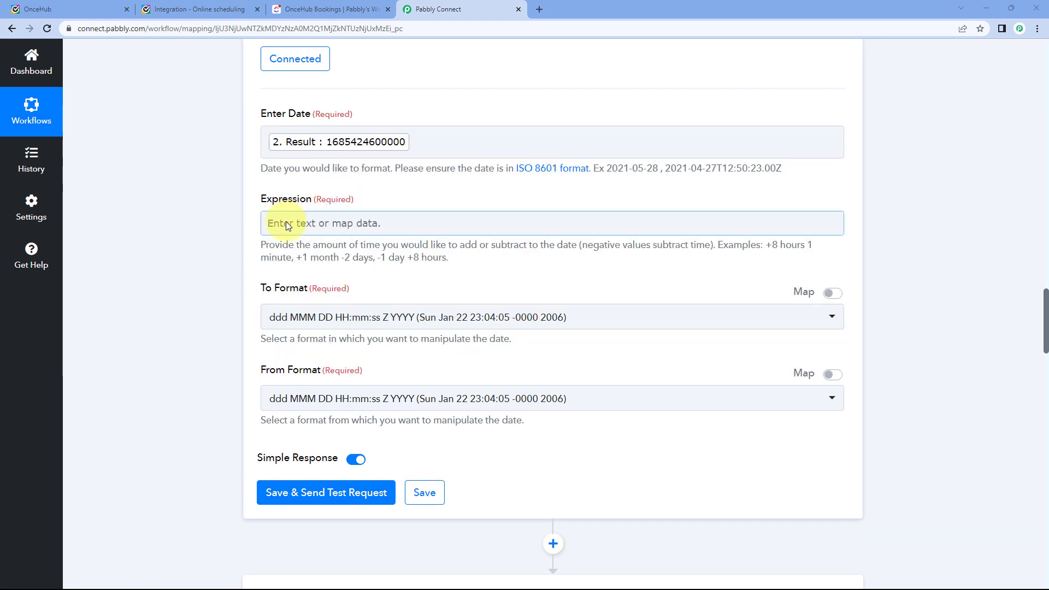
Enter +15 mins as the Expression, matching the 15-minute booking length.
left_click(287, 223)
type("+15")
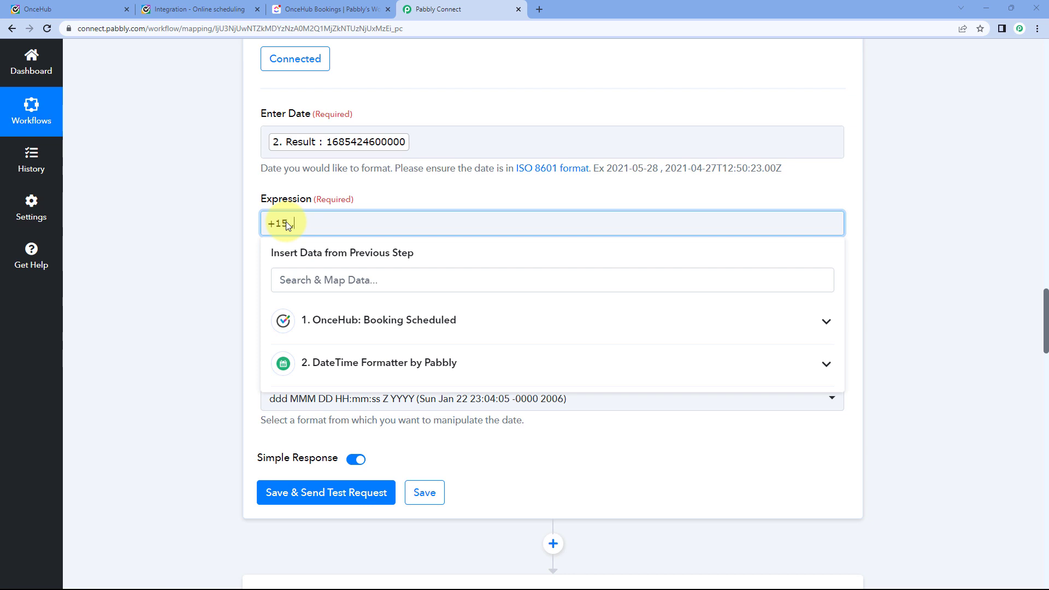
type(" mins")
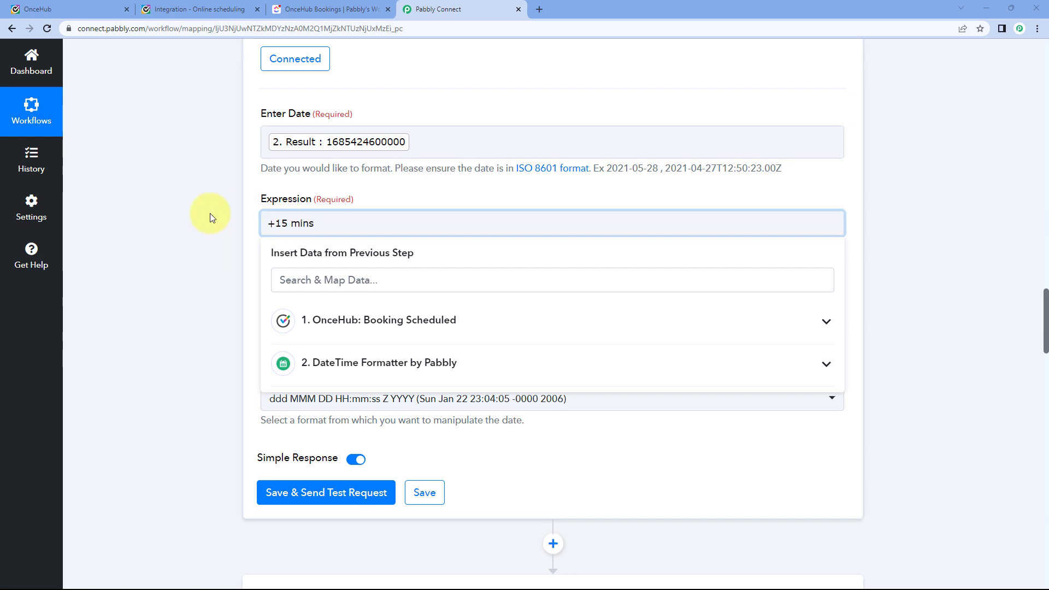
left_click(210, 213)
left_click(309, 229)
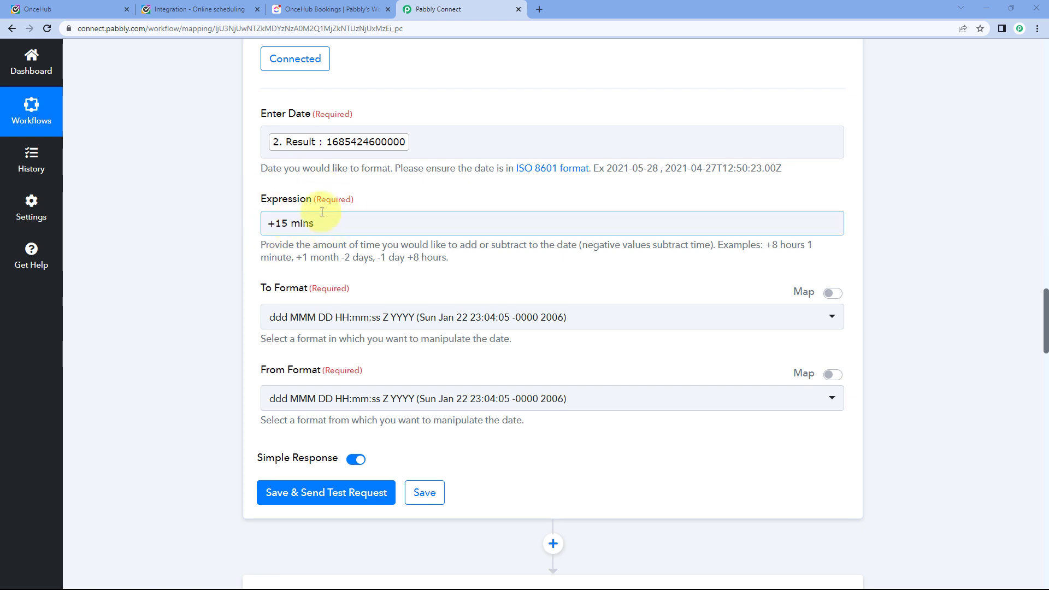
left_click(209, 9)
left_click(440, 10)
left_click(290, 223)
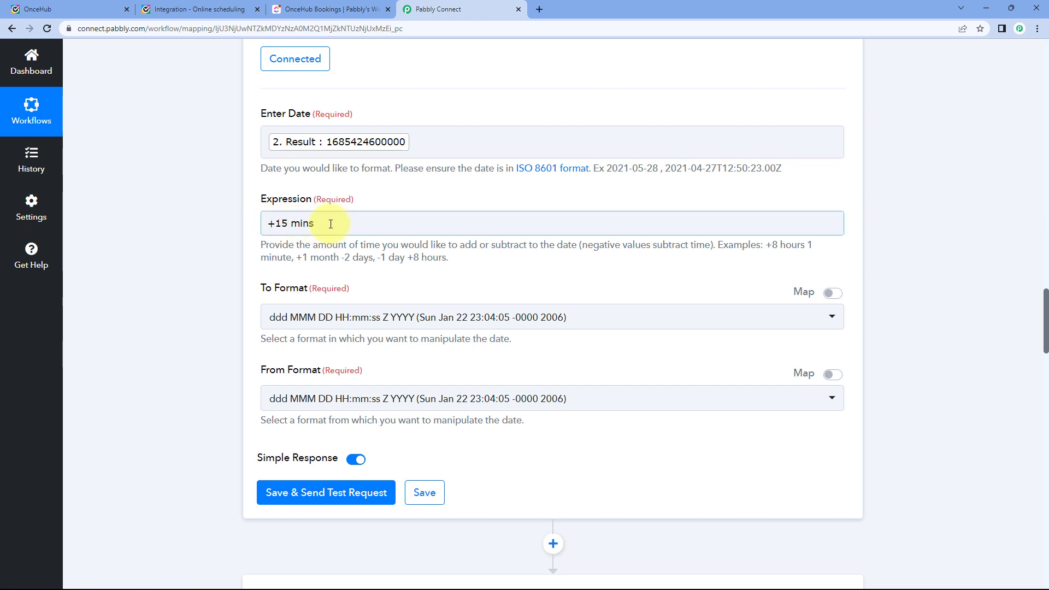
scroll(271, 219, "down", 1)
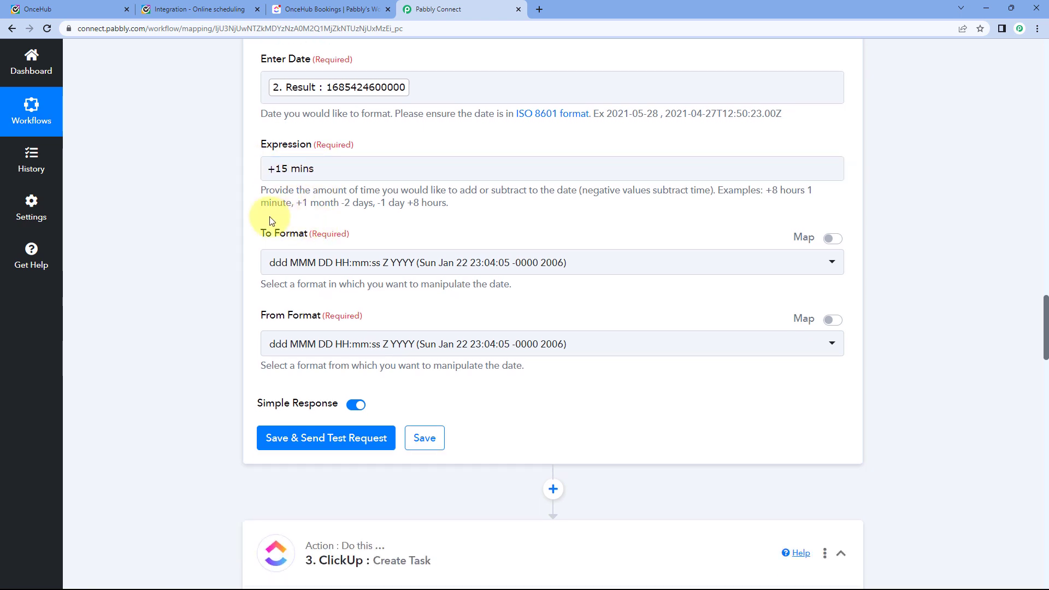
left_click(382, 263)
scroll(347, 368, "down", 5)
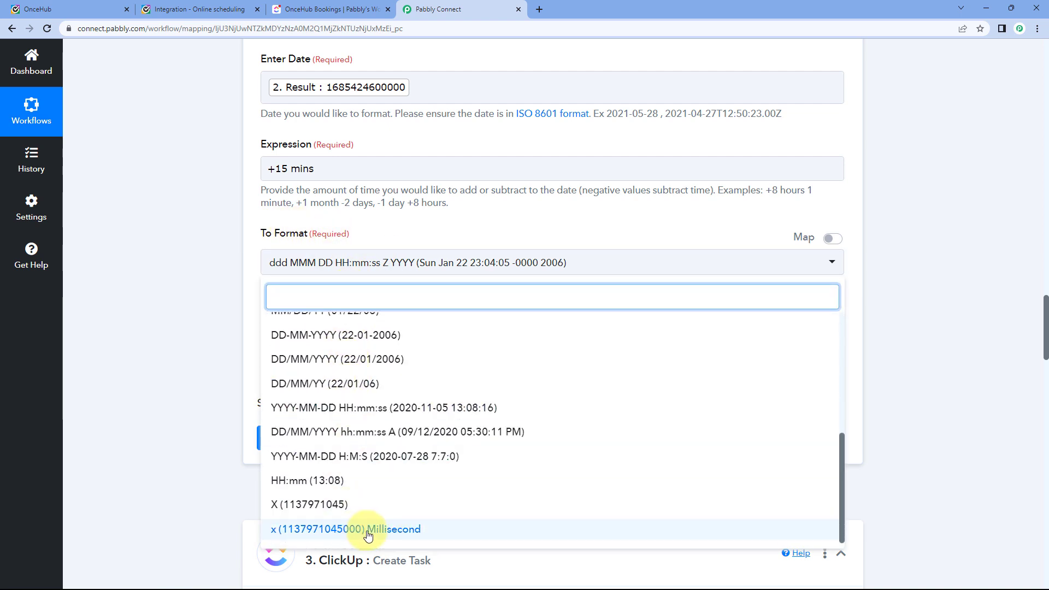
left_click(346, 529)
left_click(314, 341)
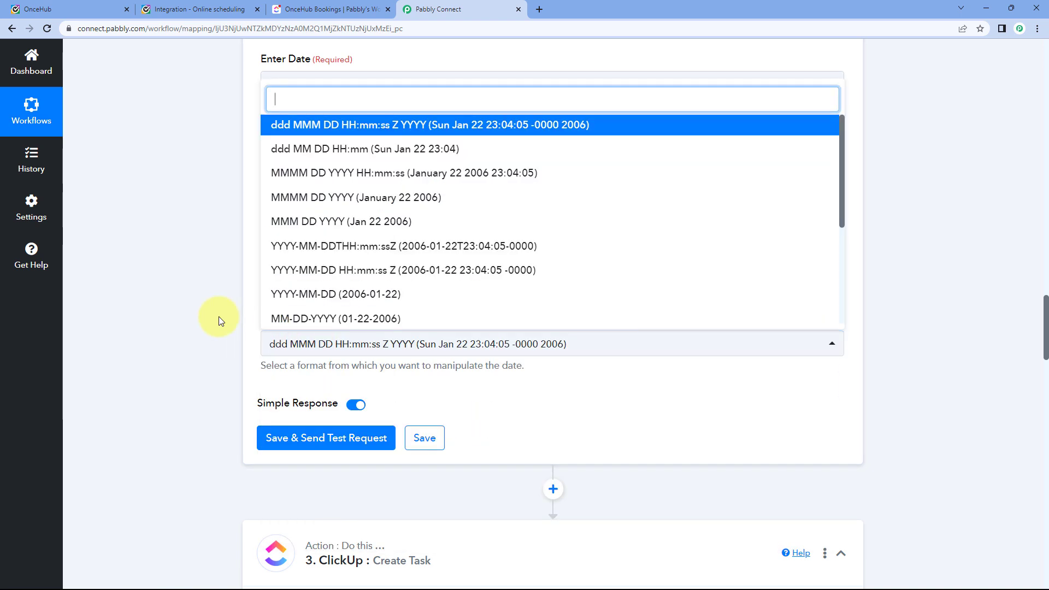
scroll(219, 317, "down", 3)
scroll(382, 410, "down", 3)
scroll(388, 518, "down", 1)
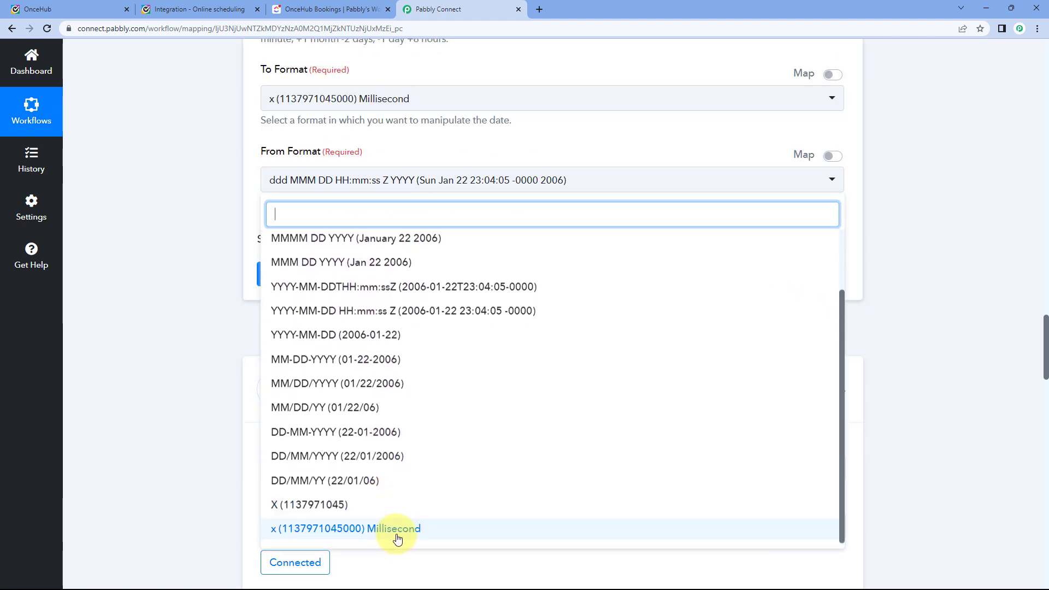
left_click(398, 539)
scroll(235, 300, "up", 2)
scroll(274, 291, "up", 3)
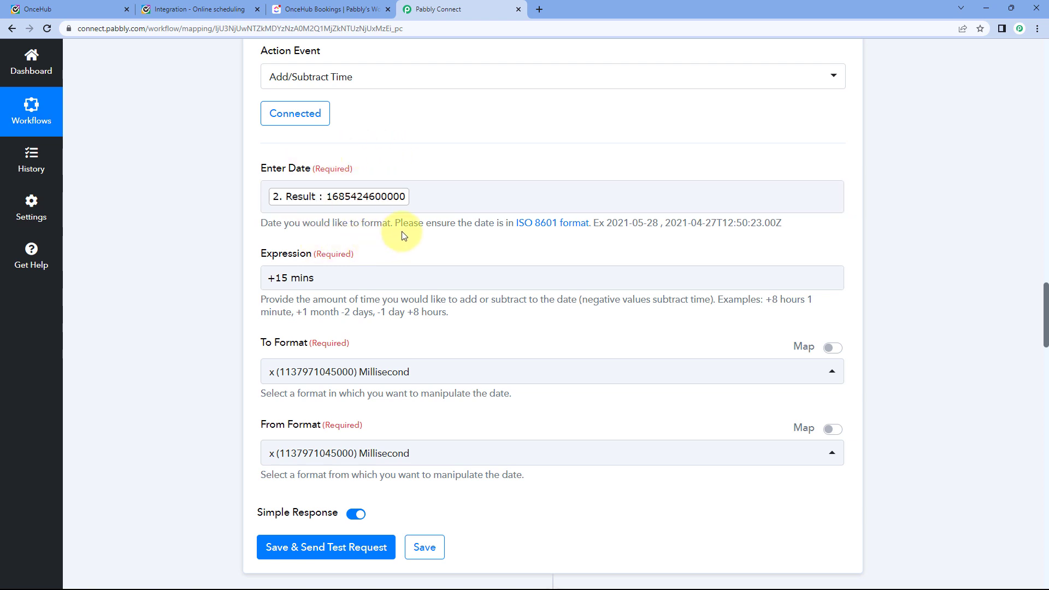
scroll(402, 231, "down", 4)
left_click(349, 328)
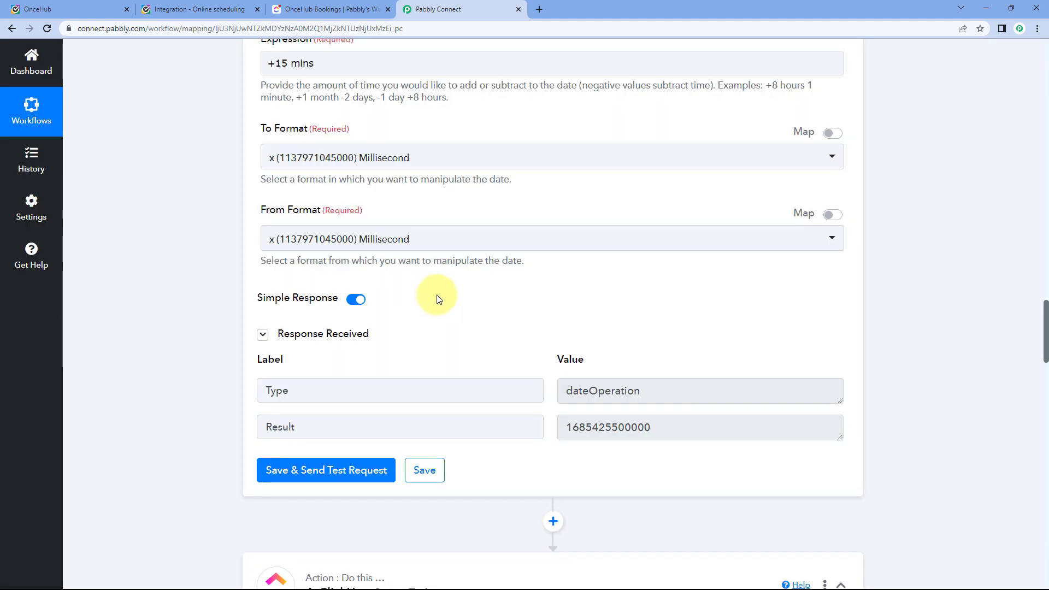
scroll(534, 277, "up", 12)
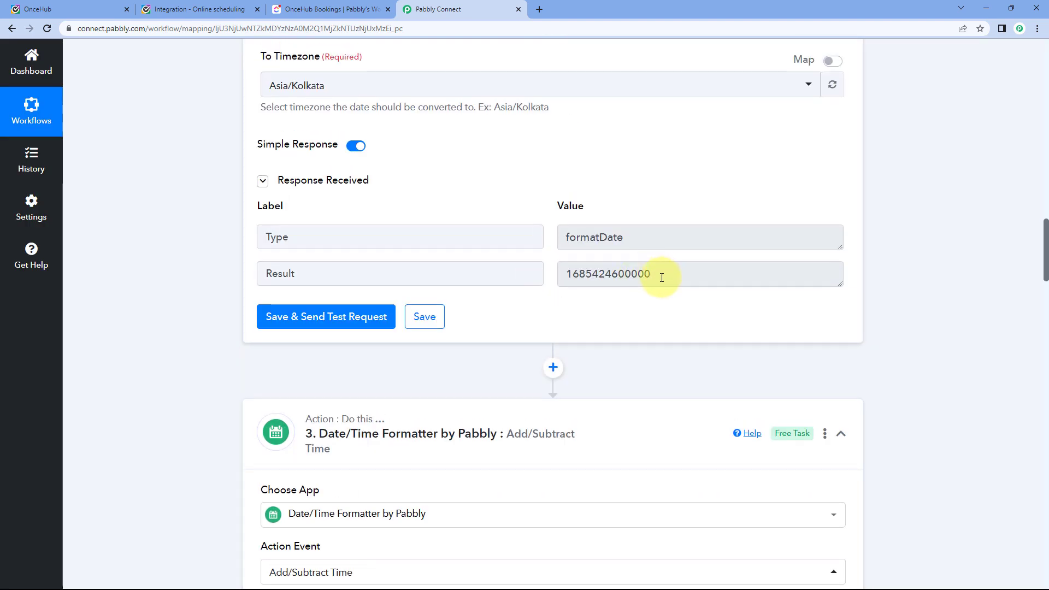
left_click_drag(662, 278, 553, 283)
scroll(600, 277, "down", 12)
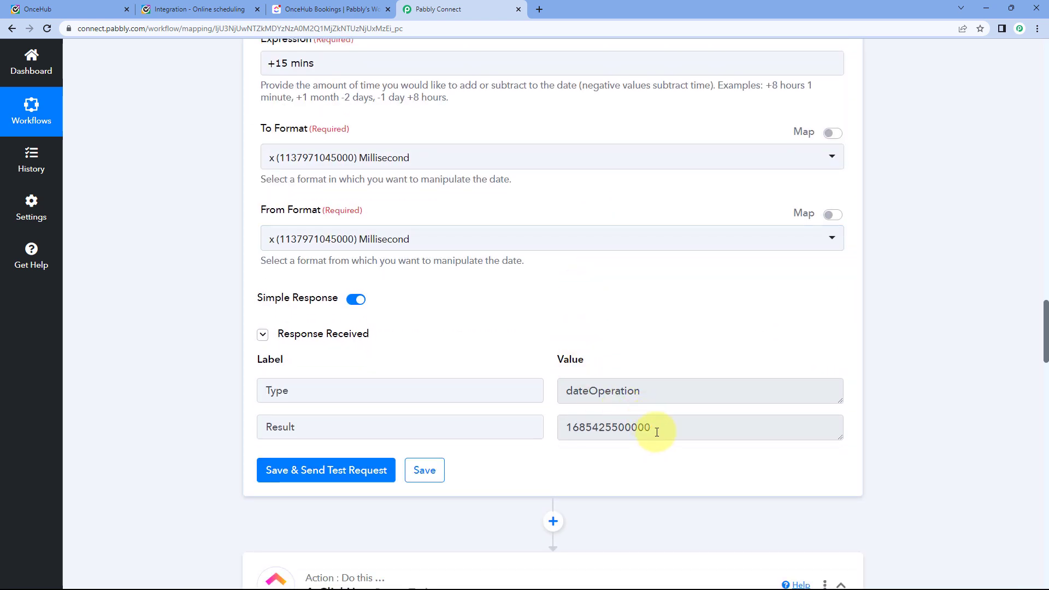
left_click_drag(656, 433, 559, 432)
left_click(546, 428)
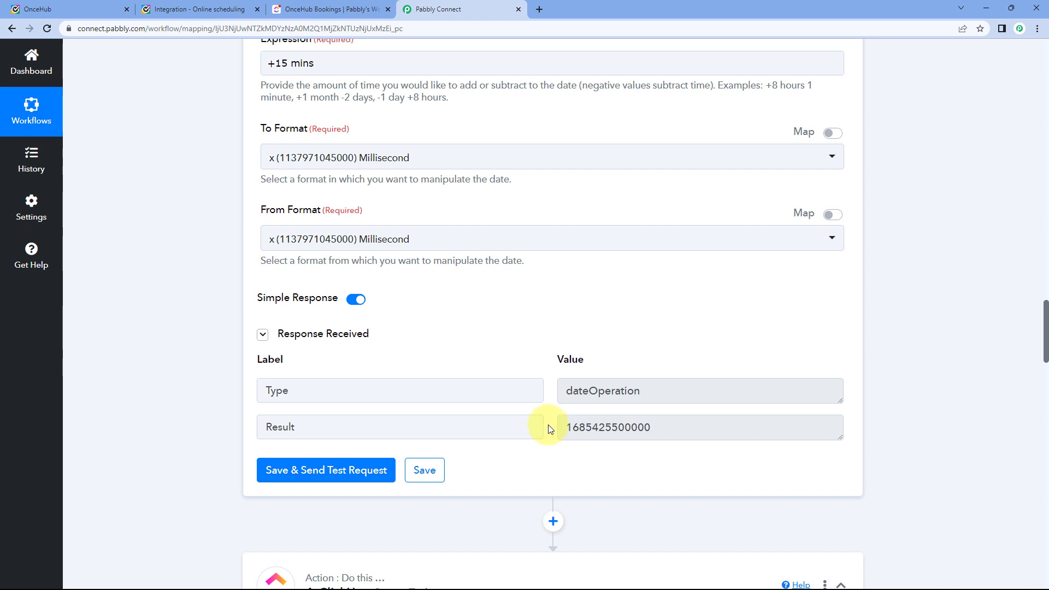
scroll(553, 428, "down", 2)
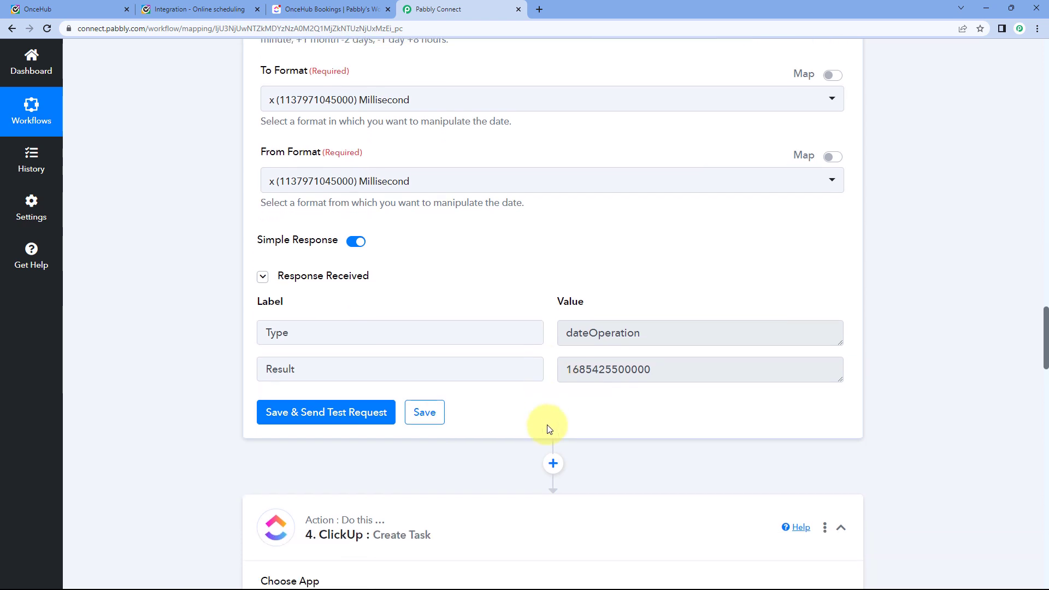
Inspect the data insert options available for the Due Date field.
scroll(645, 316, "down", 15)
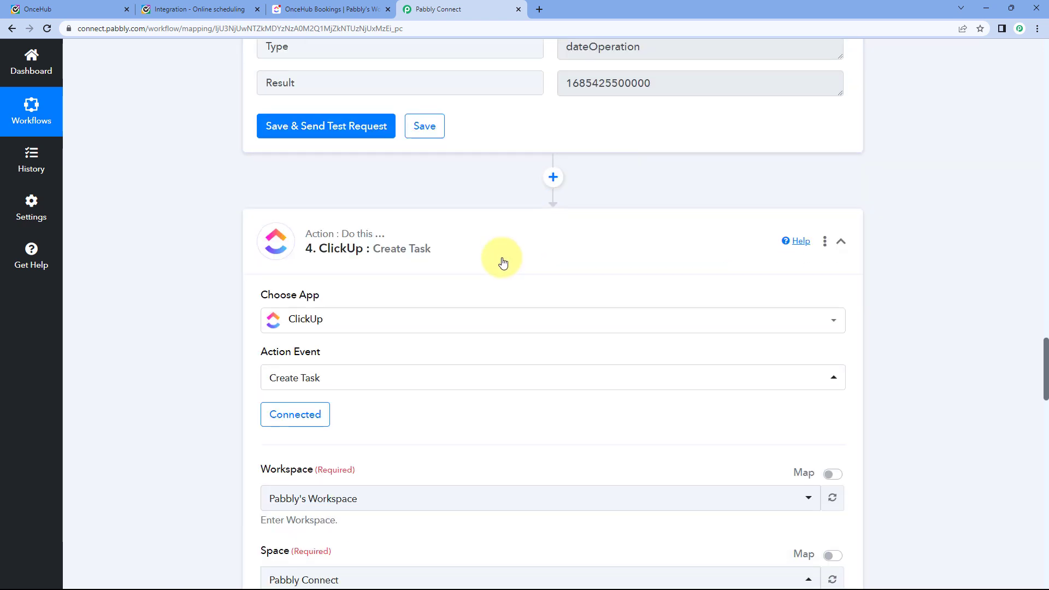
scroll(412, 320, "down", 6)
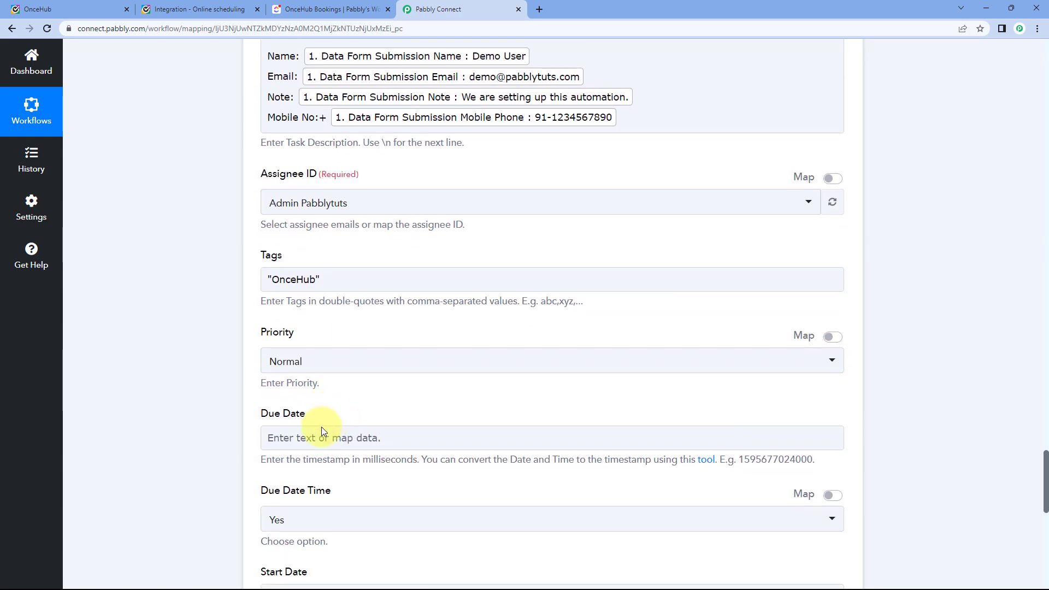
left_click(322, 432)
left_click(394, 386)
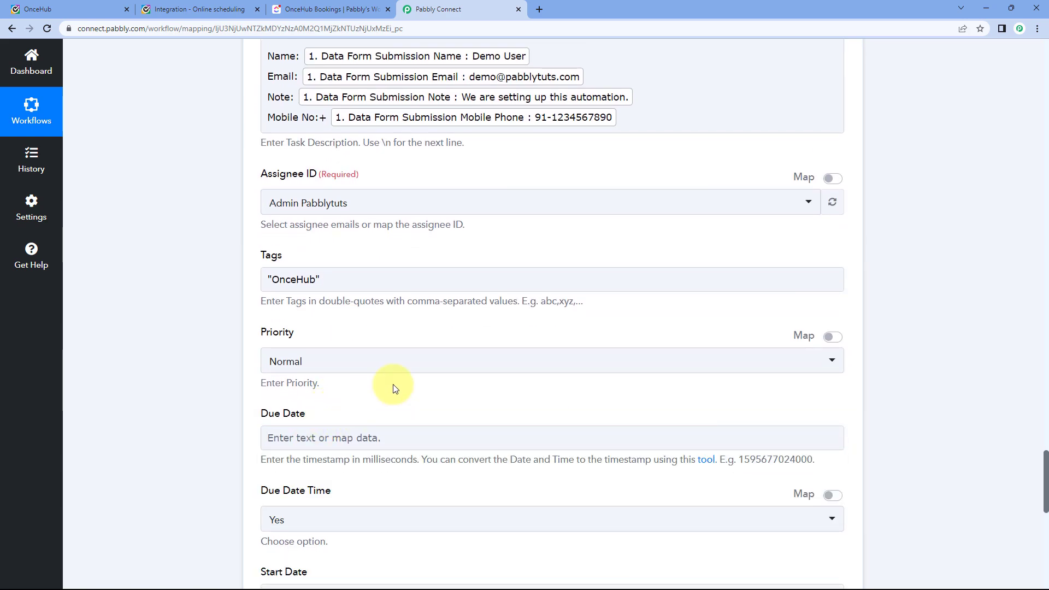
scroll(393, 386, "up", 8)
scroll(384, 283, "up", 5)
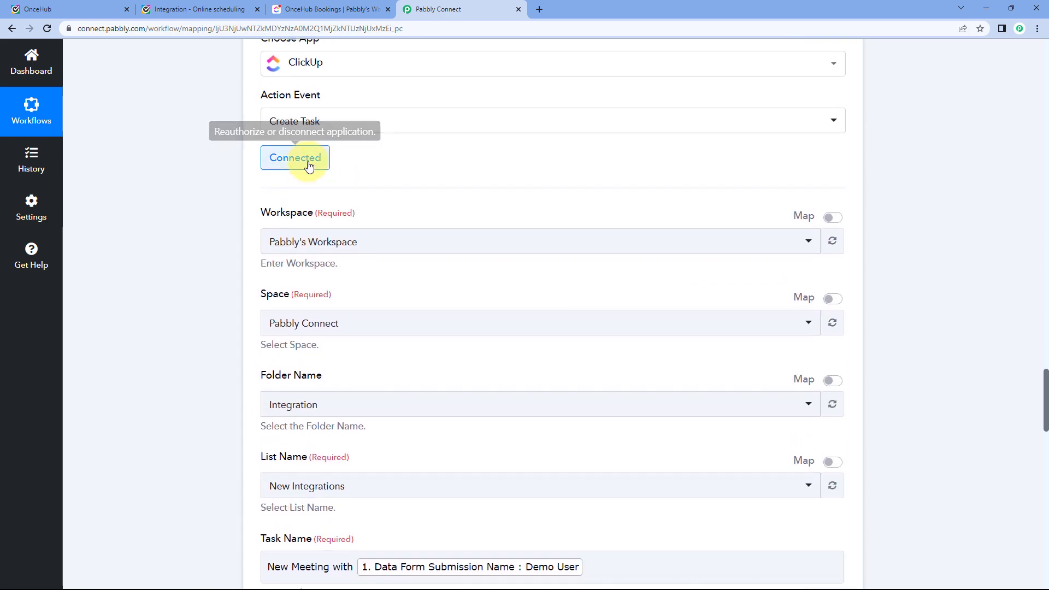
Re-authorize and save the ClickUp connection, then reload the folder and assignee choices.
left_click(299, 157)
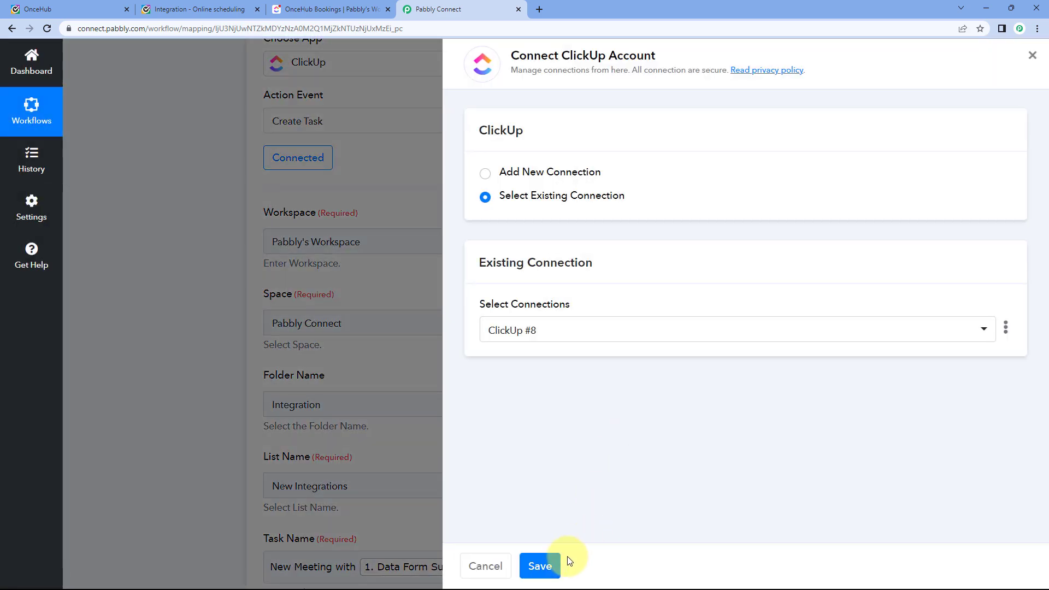
left_click(547, 559)
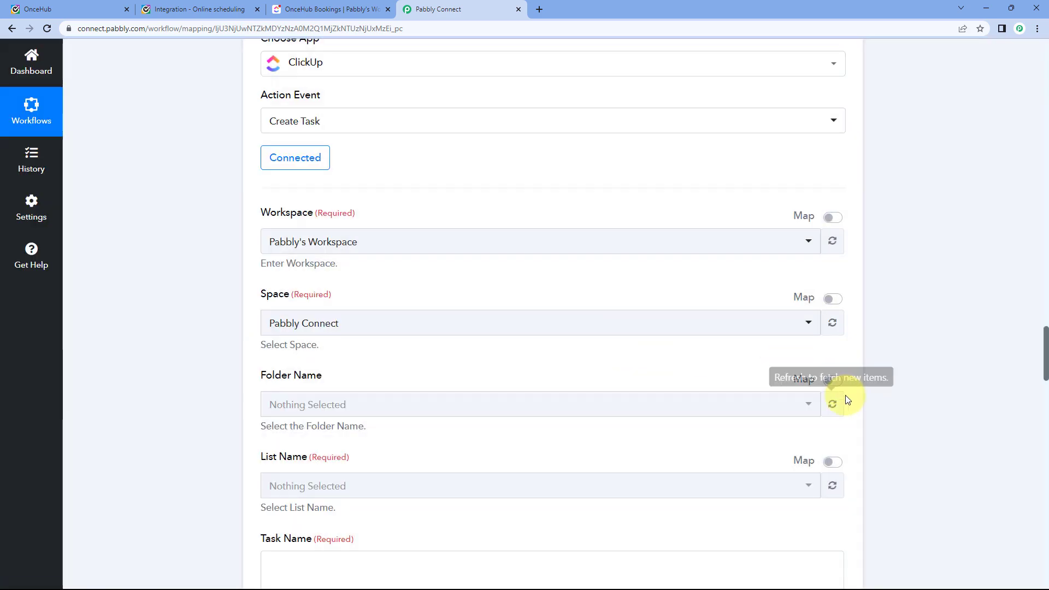
left_click(836, 404)
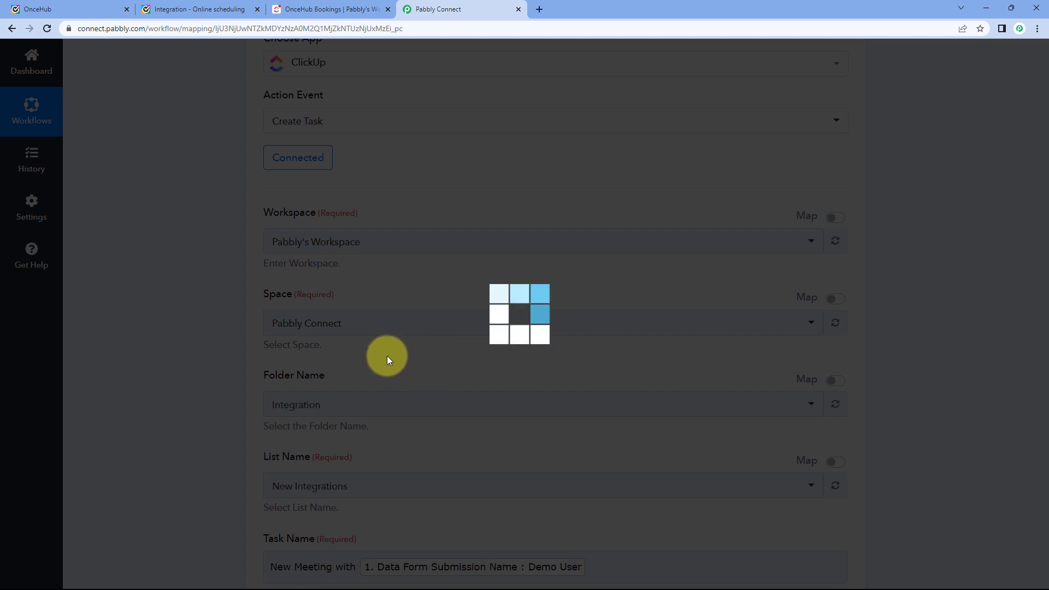
scroll(388, 358, "down", 3)
scroll(388, 360, "down", 10)
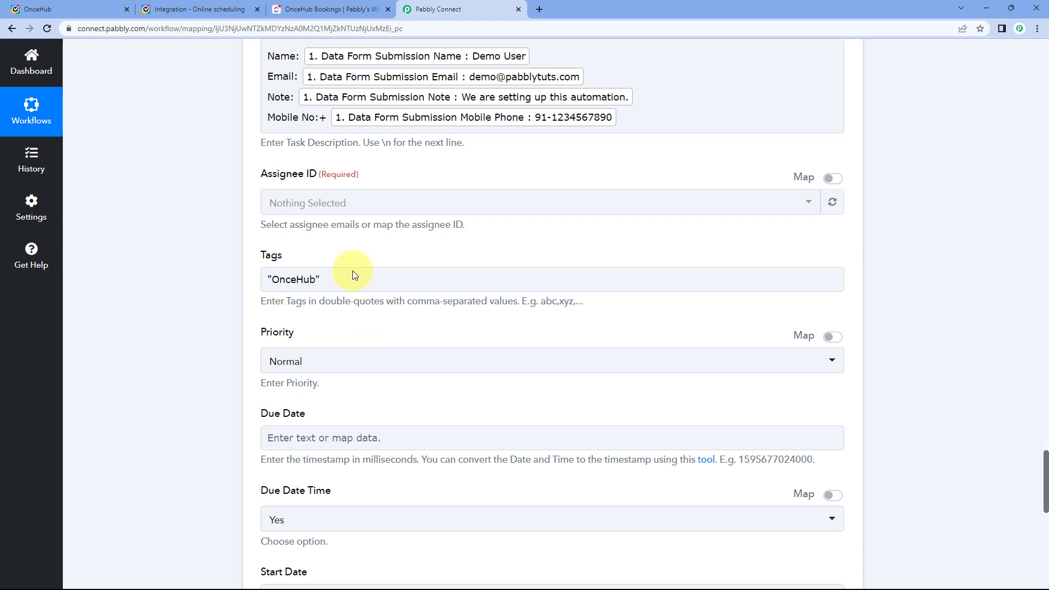
left_click(832, 202)
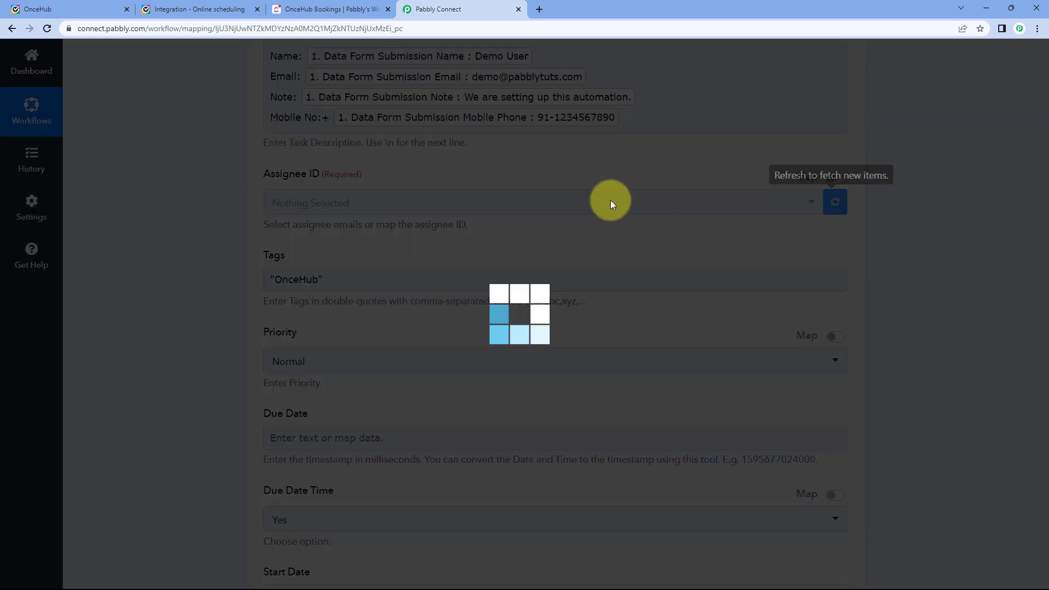
scroll(264, 258, "down", 6)
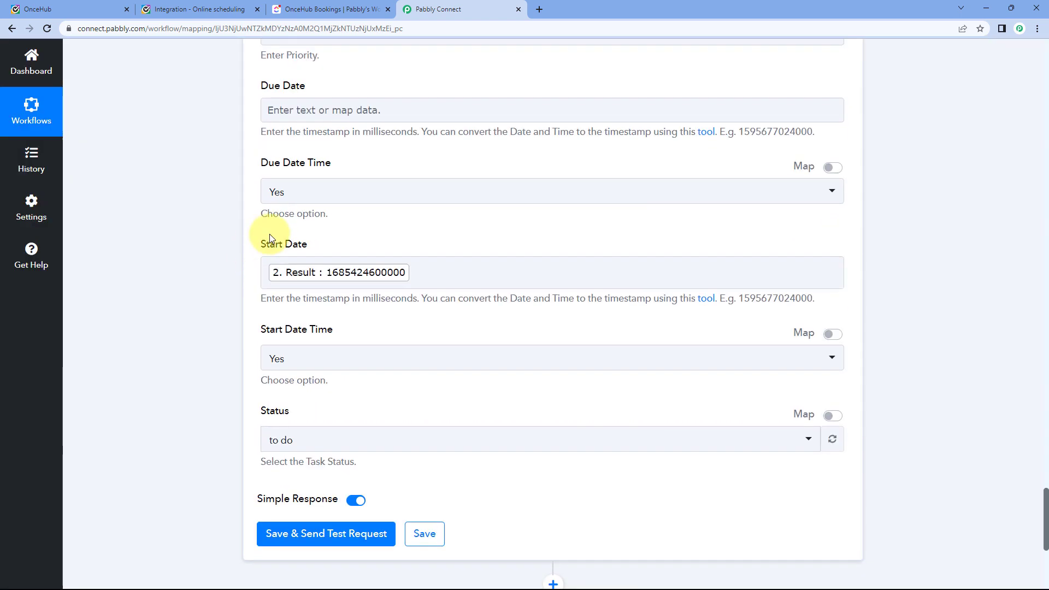
Map Due Date to the step 3 DateTime Formatter Result and keep status at to do.
left_click(312, 117)
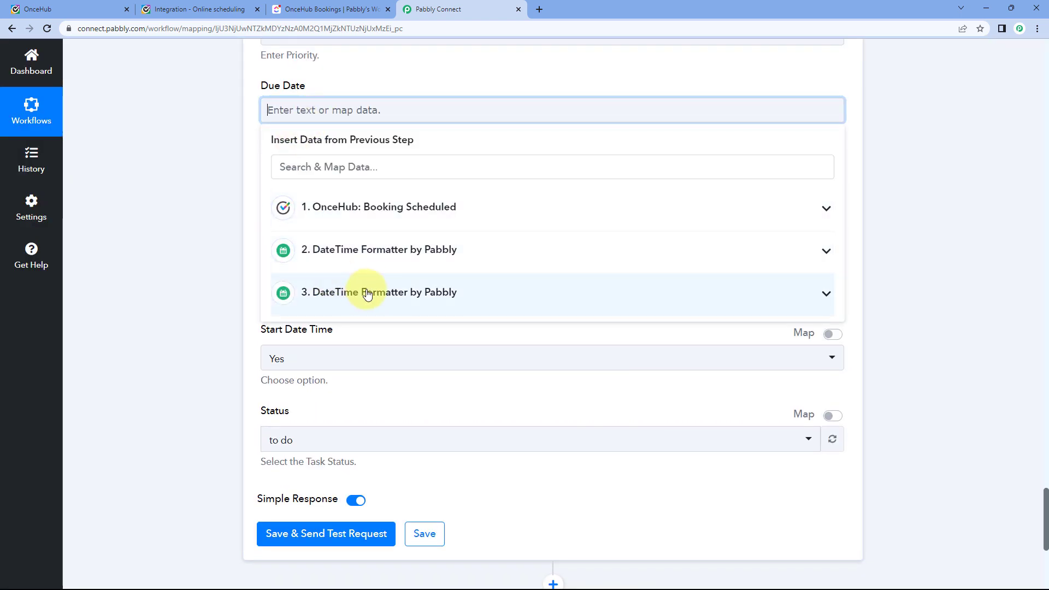
left_click(367, 294)
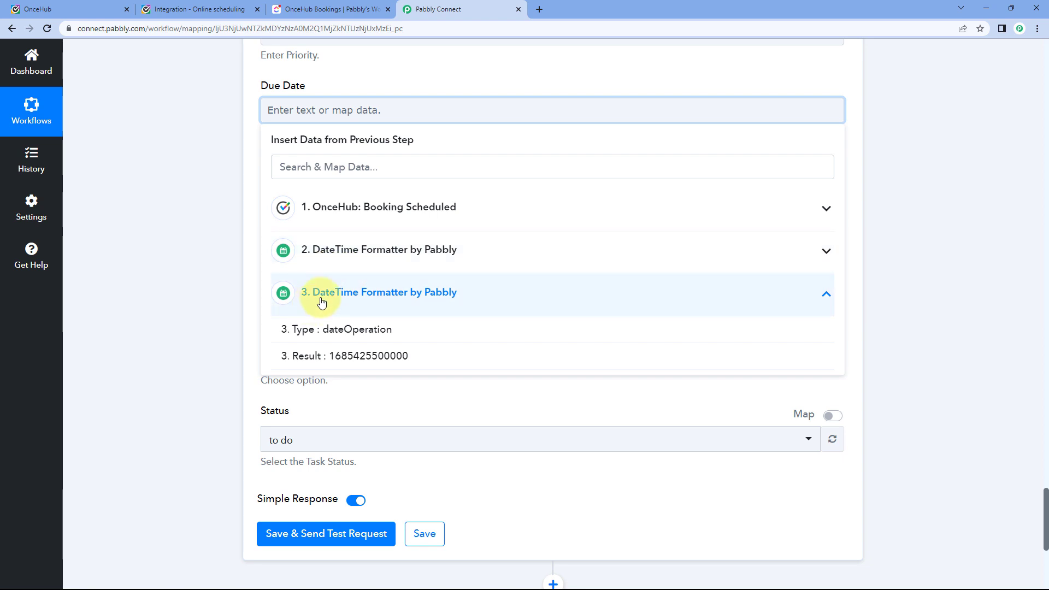
left_click(368, 356)
left_click(238, 201)
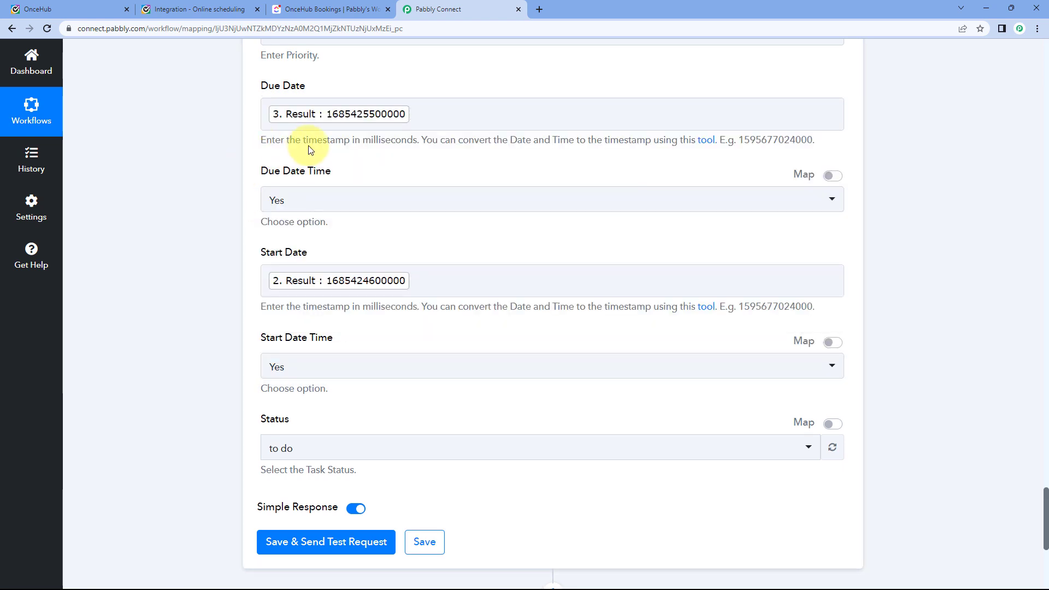
scroll(257, 260, "down", 5)
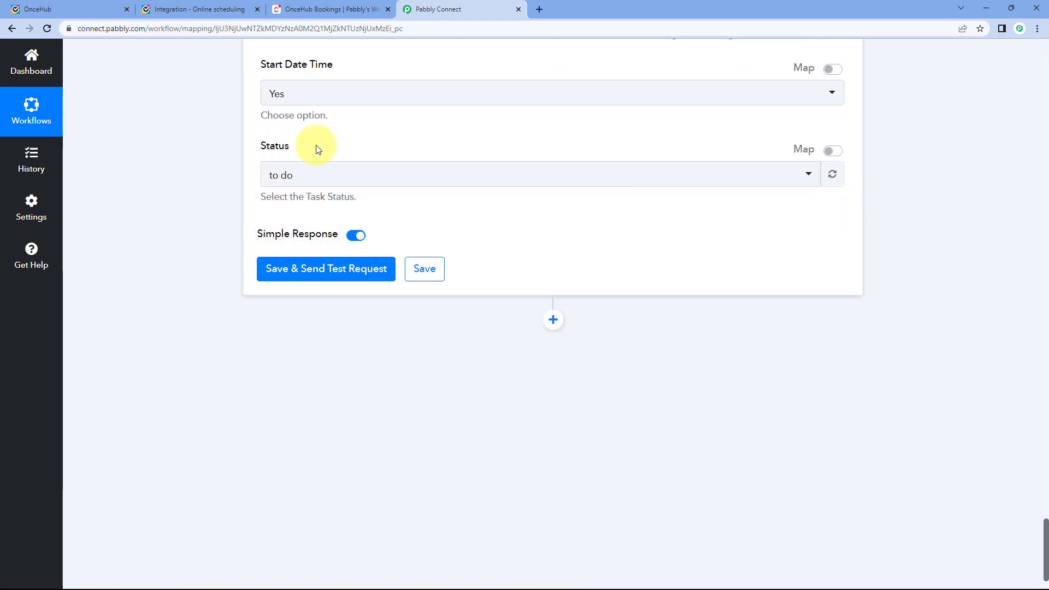
left_click(366, 179)
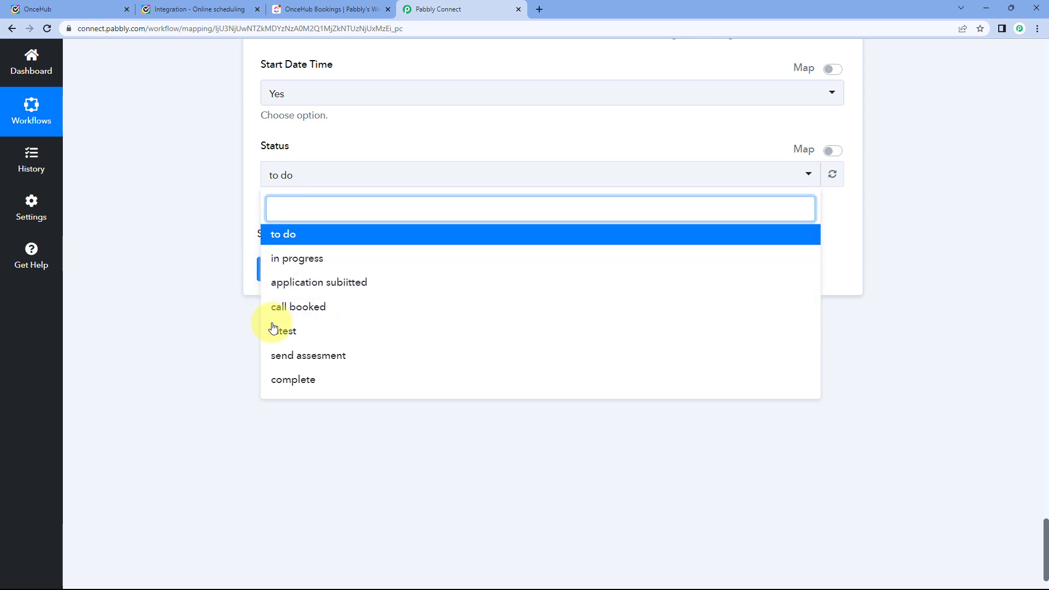
left_click(292, 235)
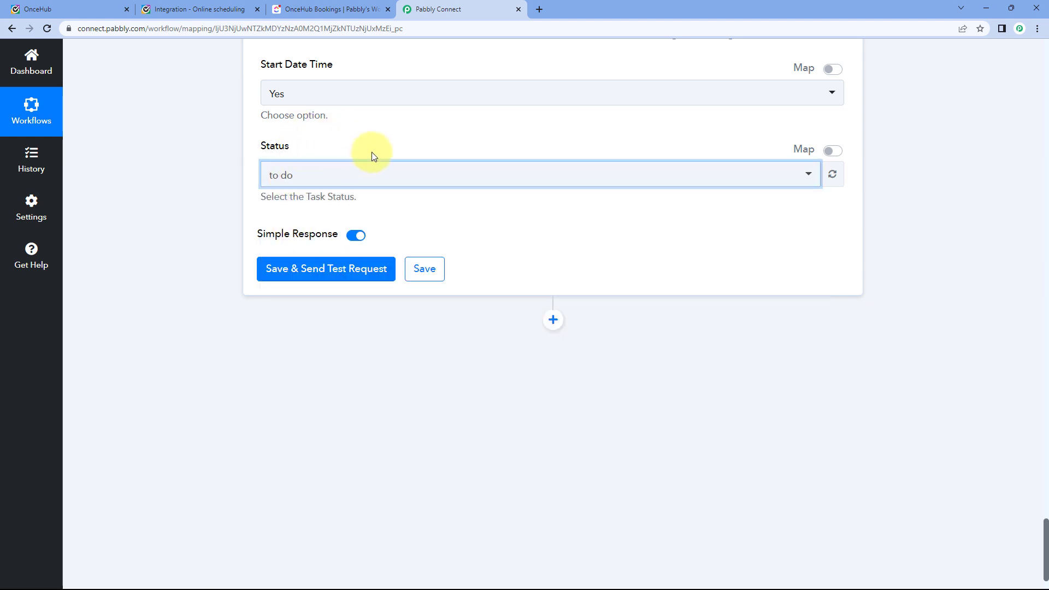
Save and send the test request, review the response, then check ClickUp's OnceHub Bookings list.
left_click(364, 269)
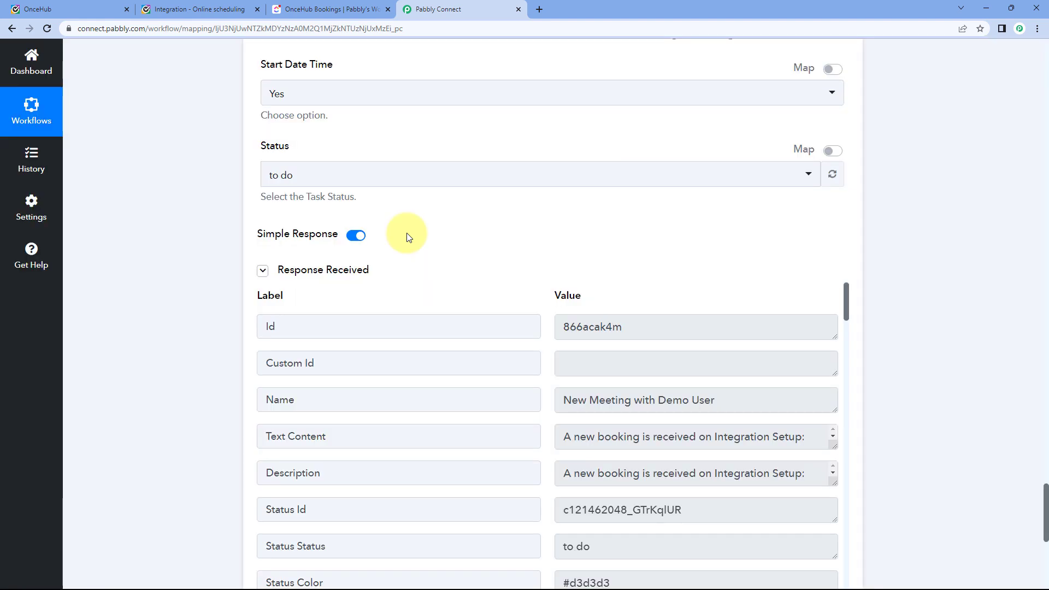
scroll(503, 270, "down", 4)
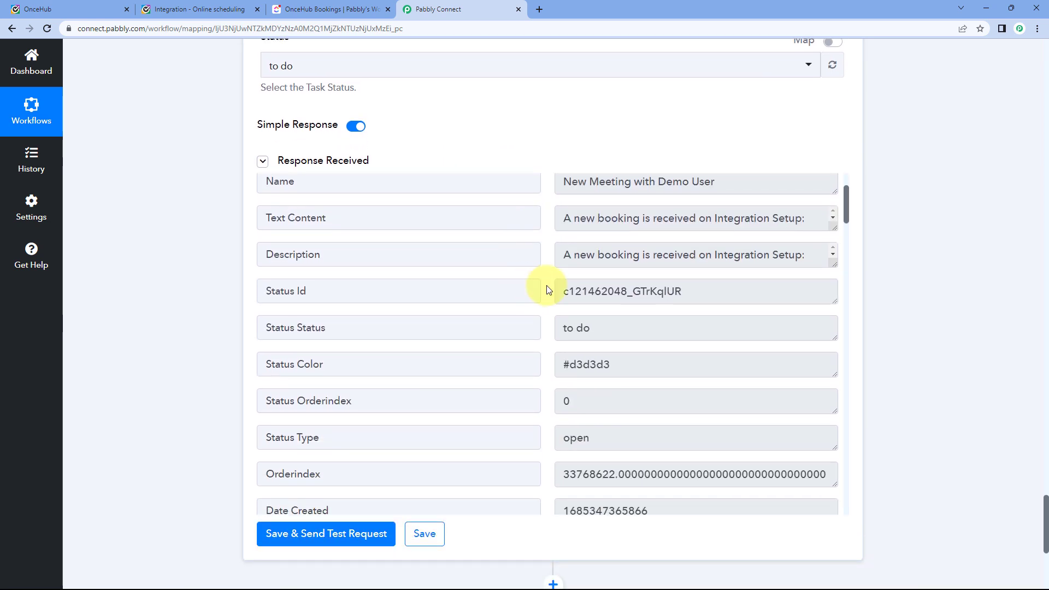
scroll(544, 288, "up", 2)
scroll(549, 255, "down", 5)
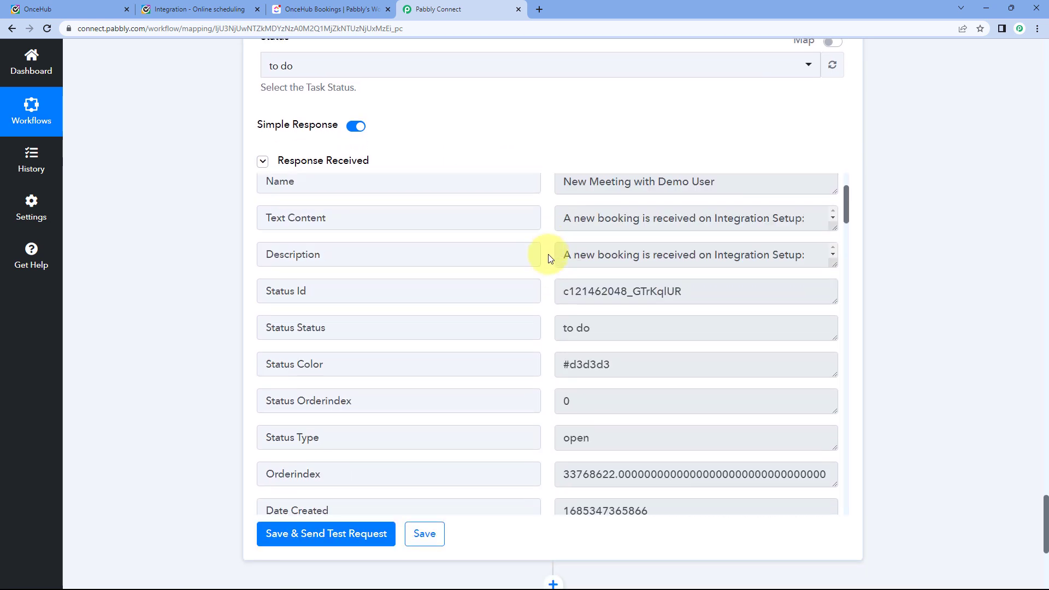
scroll(549, 254, "up", 12)
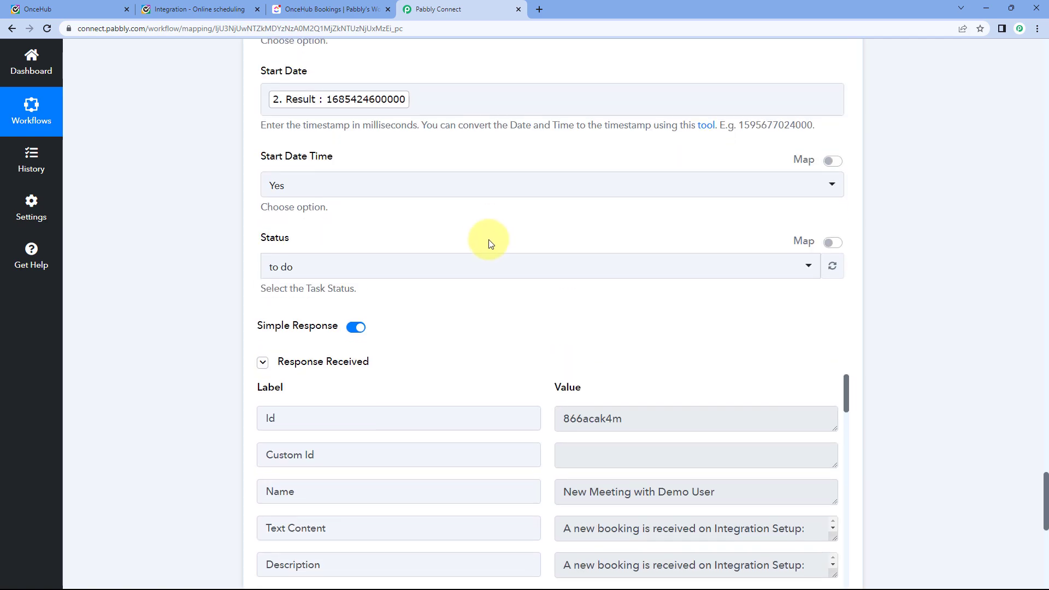
scroll(448, 219, "up", 7)
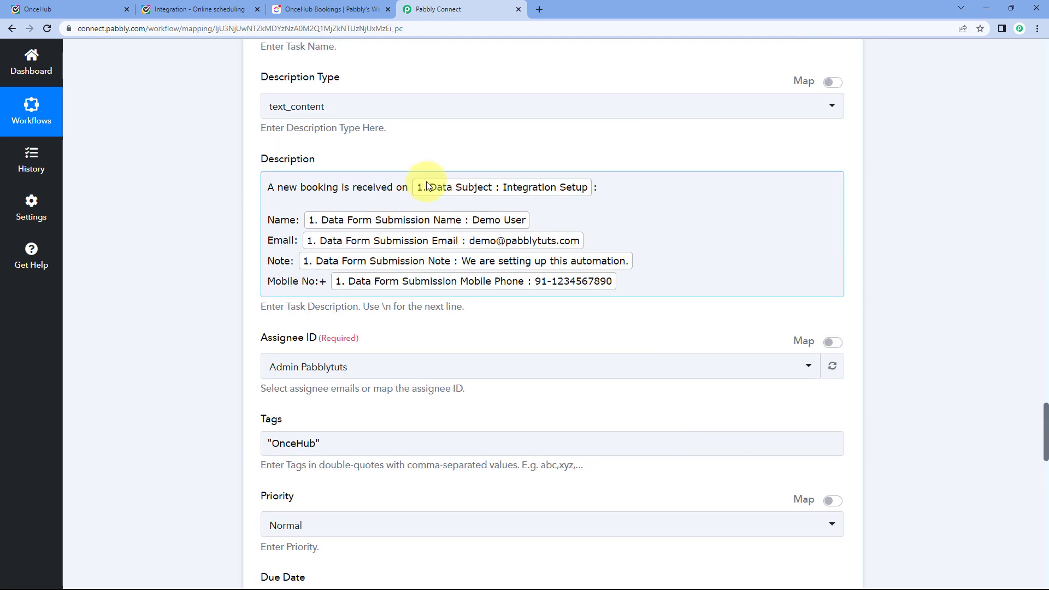
scroll(427, 186, "up", 3)
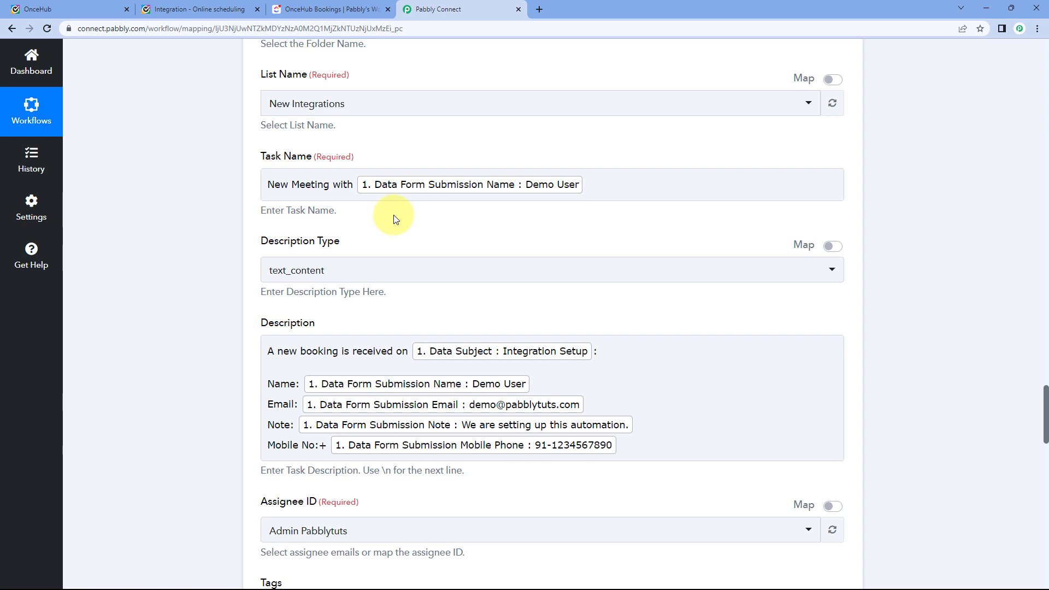
left_click(334, 9)
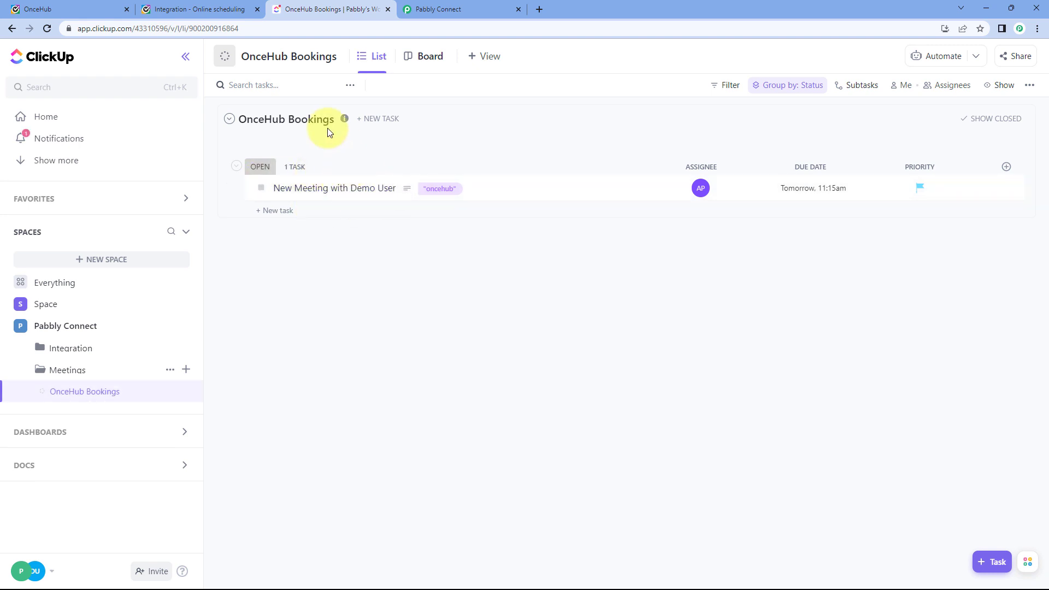
Open the newly created New Meeting task from ClickUp's OnceHub Bookings list.
left_click(440, 9)
scroll(236, 245, "up", 3)
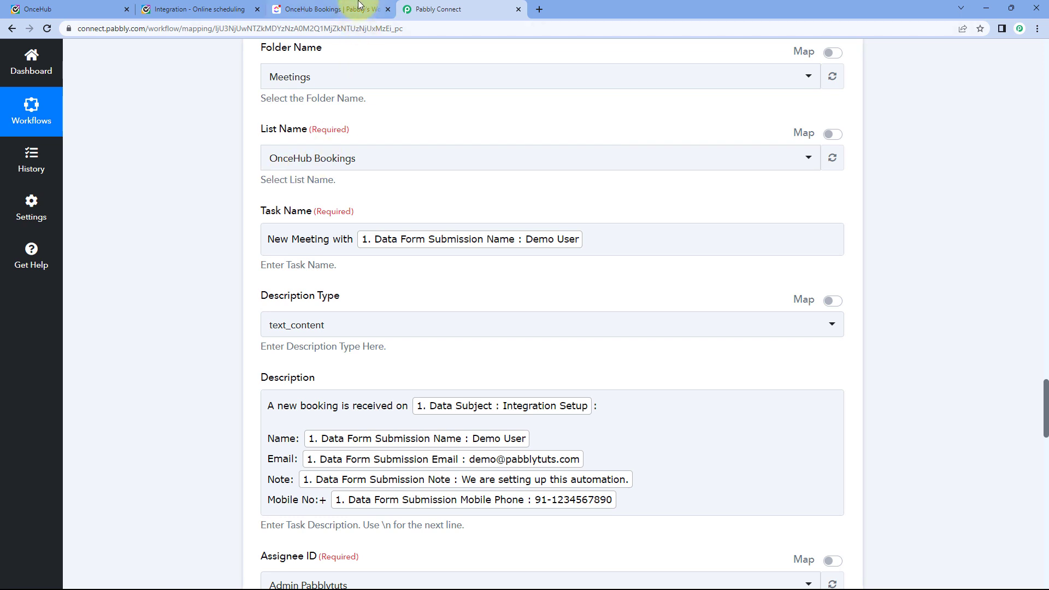
left_click(333, 9)
left_click(380, 192)
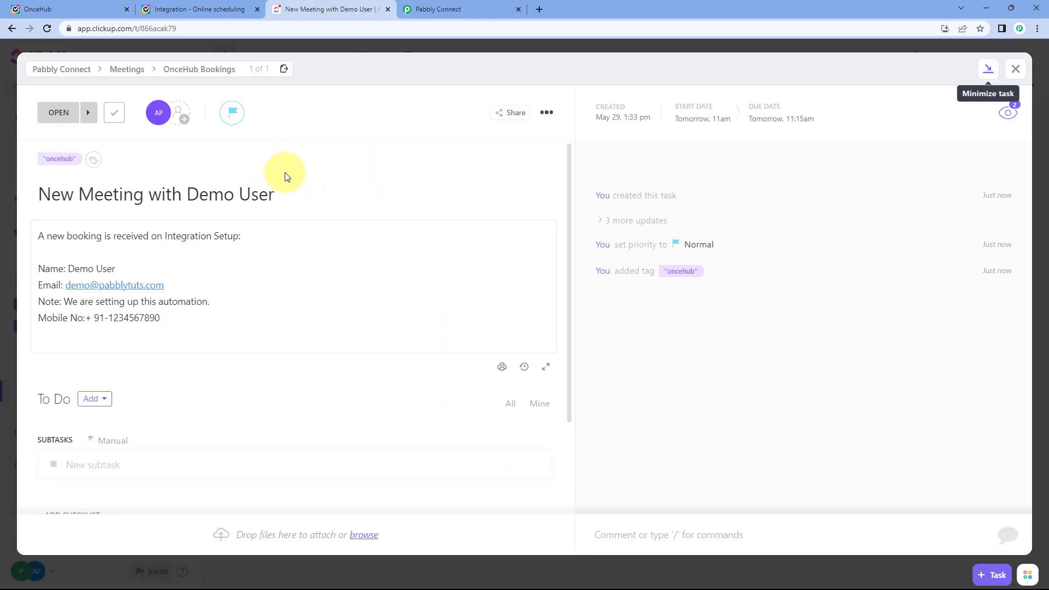
left_click(174, 7)
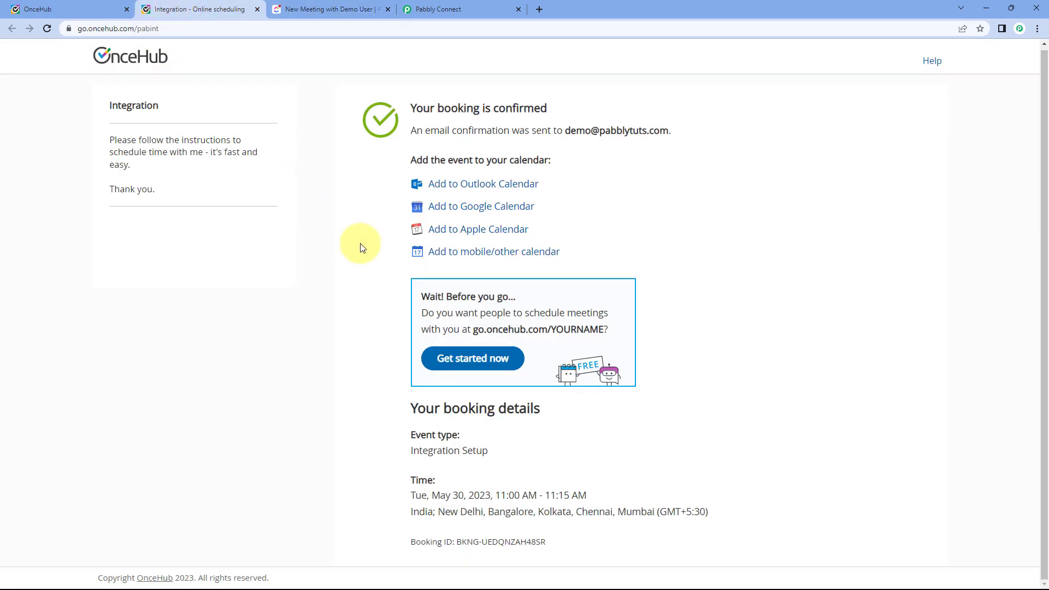
left_click(344, 8)
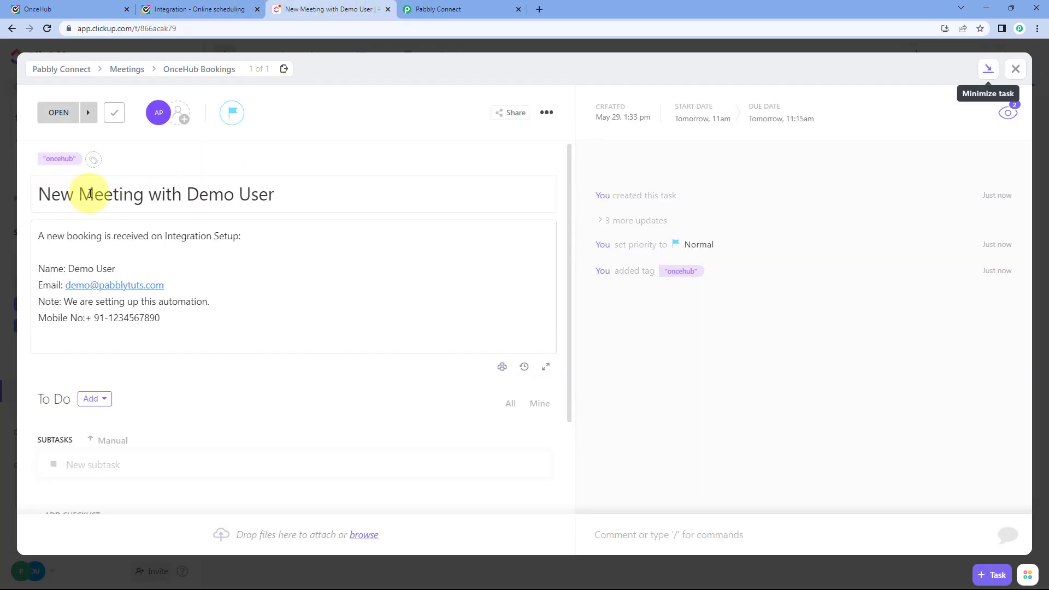
Compare the task's booker name and Integration Setup description against the OnceHub confirmation.
left_click_drag(283, 196, 186, 197)
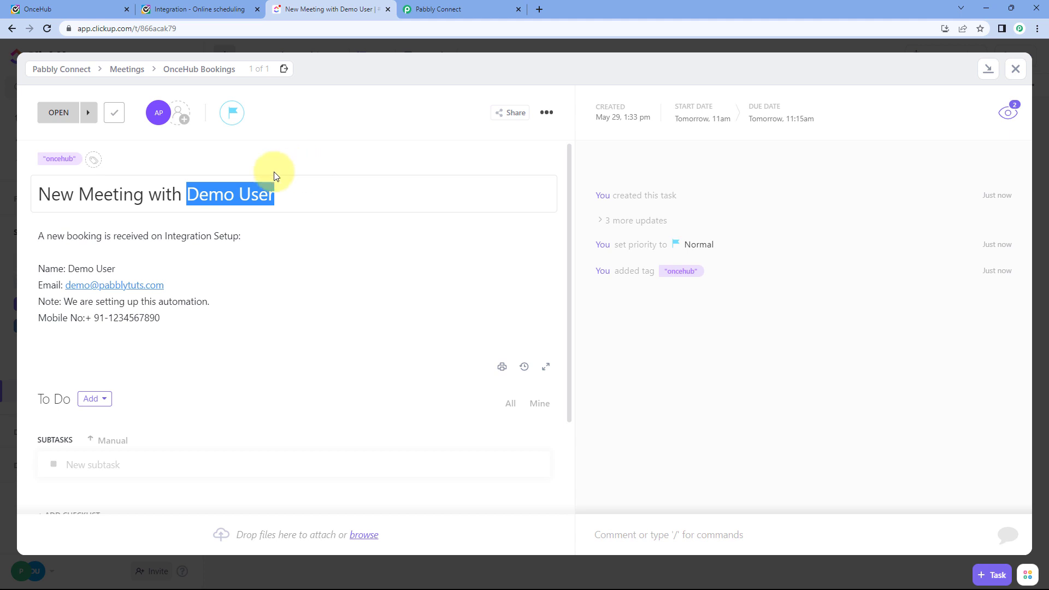
left_click_drag(40, 235, 240, 235)
left_click(160, 235)
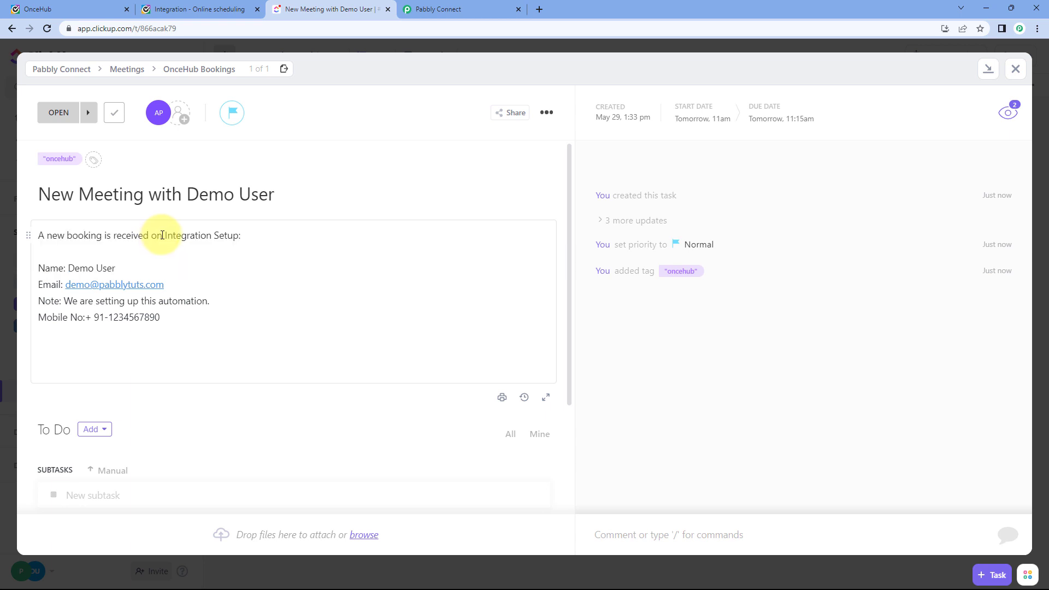
left_click_drag(162, 235, 241, 235)
left_click(197, 10)
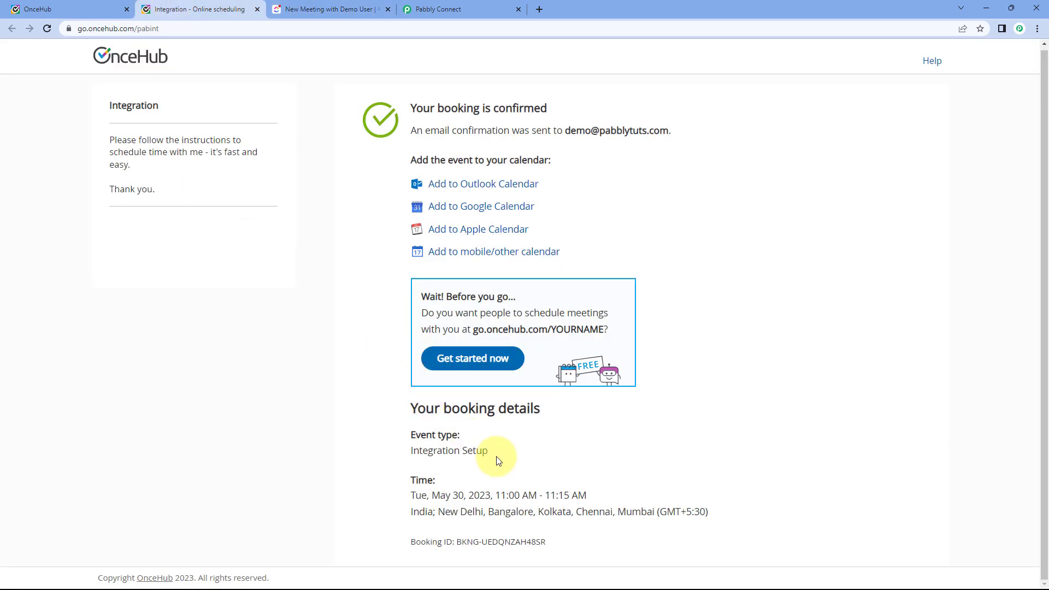
left_click_drag(499, 460, 409, 452)
left_click(325, 9)
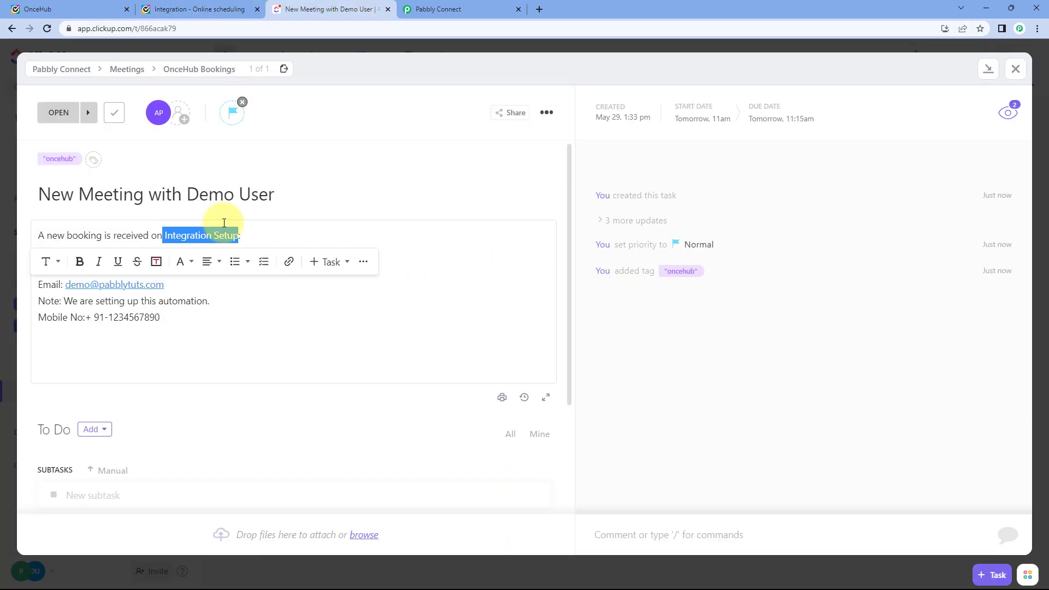
left_click(125, 302)
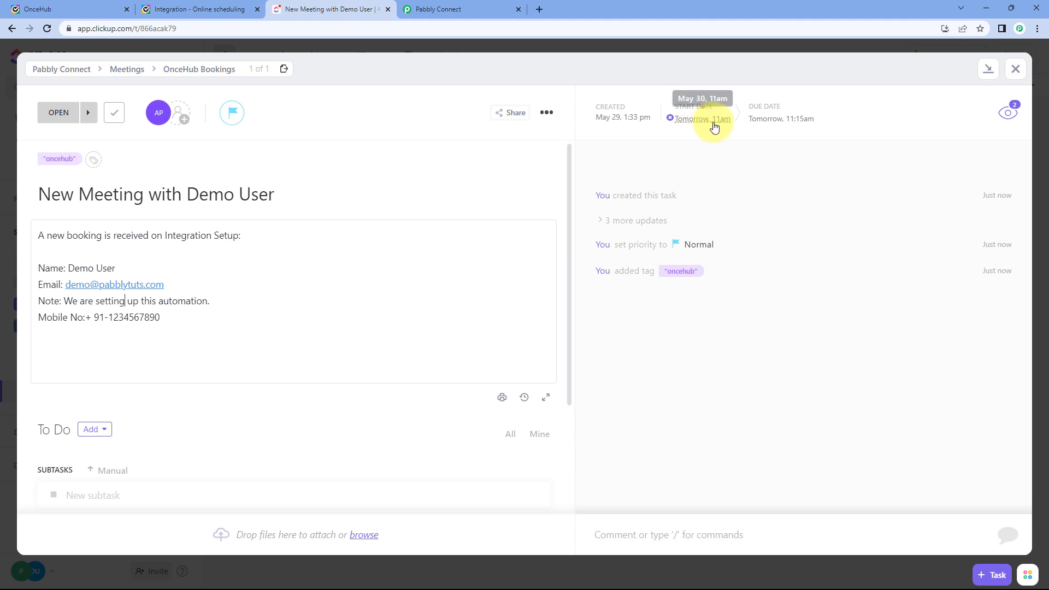
Recheck the OnceHub confirmation and close the demo booking's task.
left_click(231, 5)
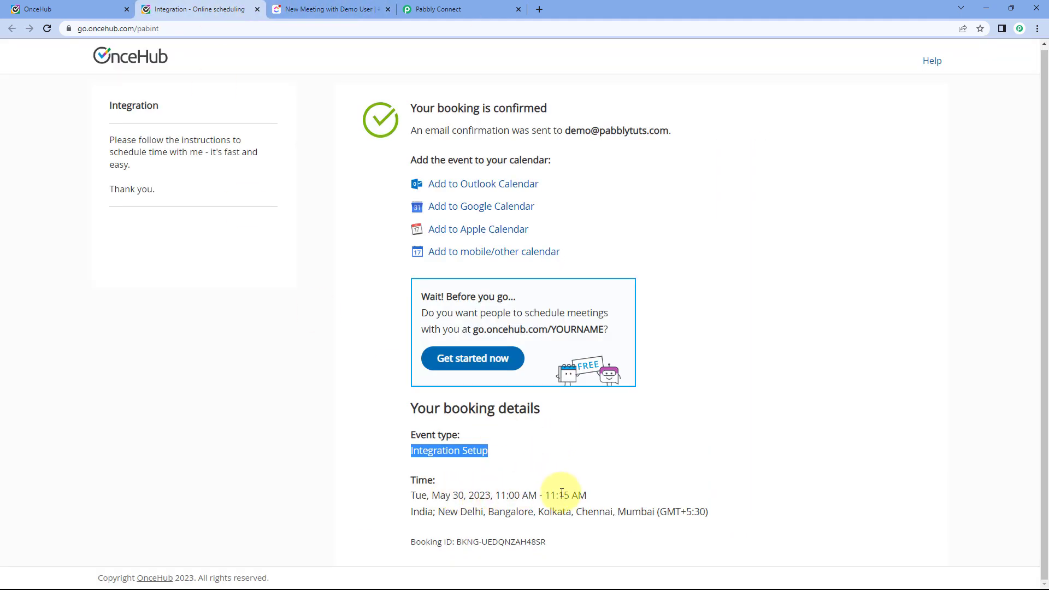
left_click(522, 376)
left_click(350, 9)
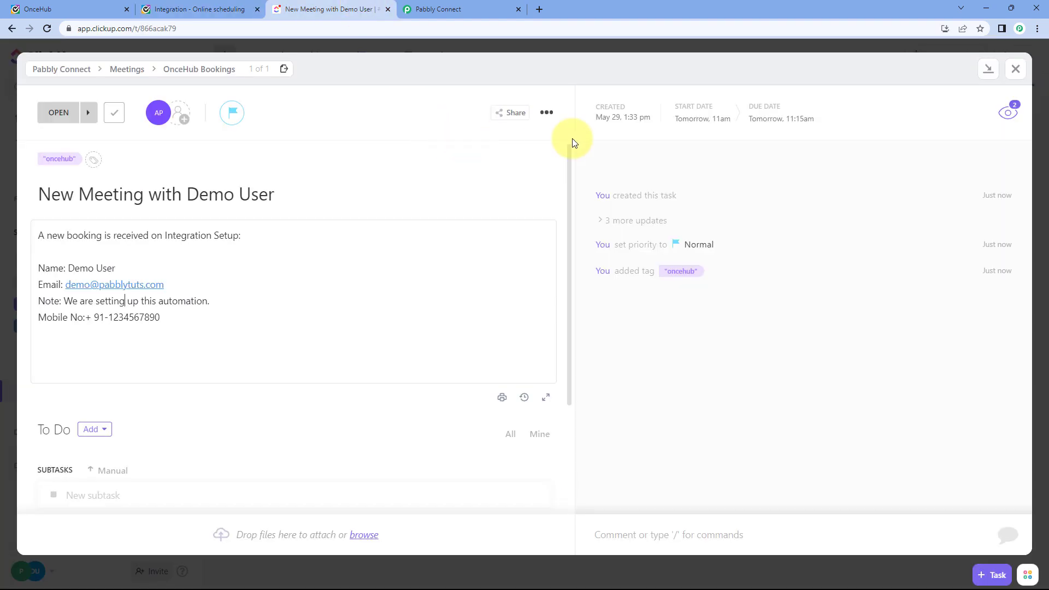
left_click(1015, 69)
Collapse the OnceHub trigger card and scroll through the switched-on workflow's steps.
left_click(440, 9)
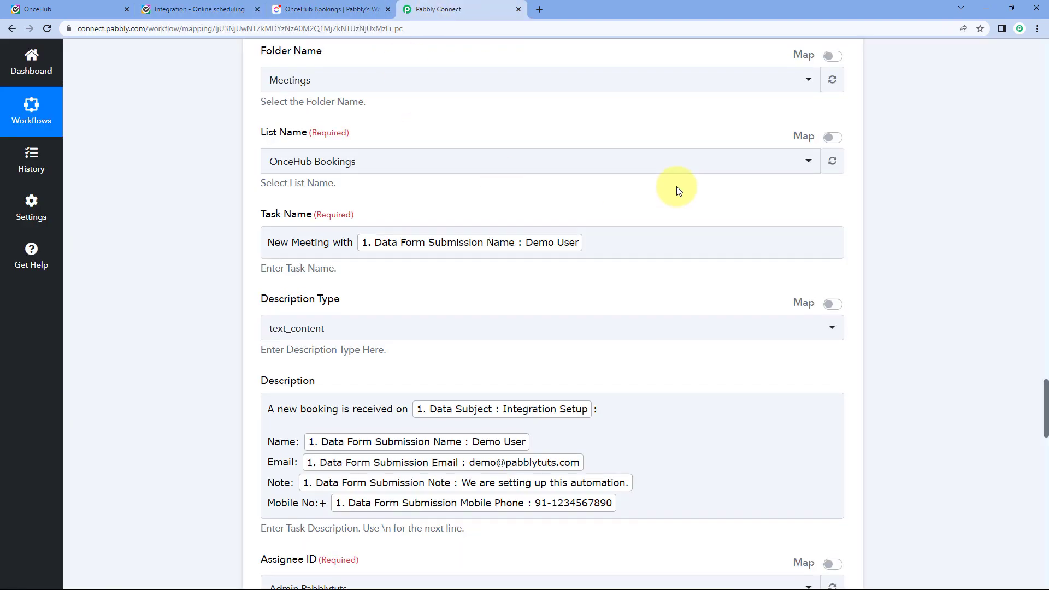
scroll(677, 186, "up", 15)
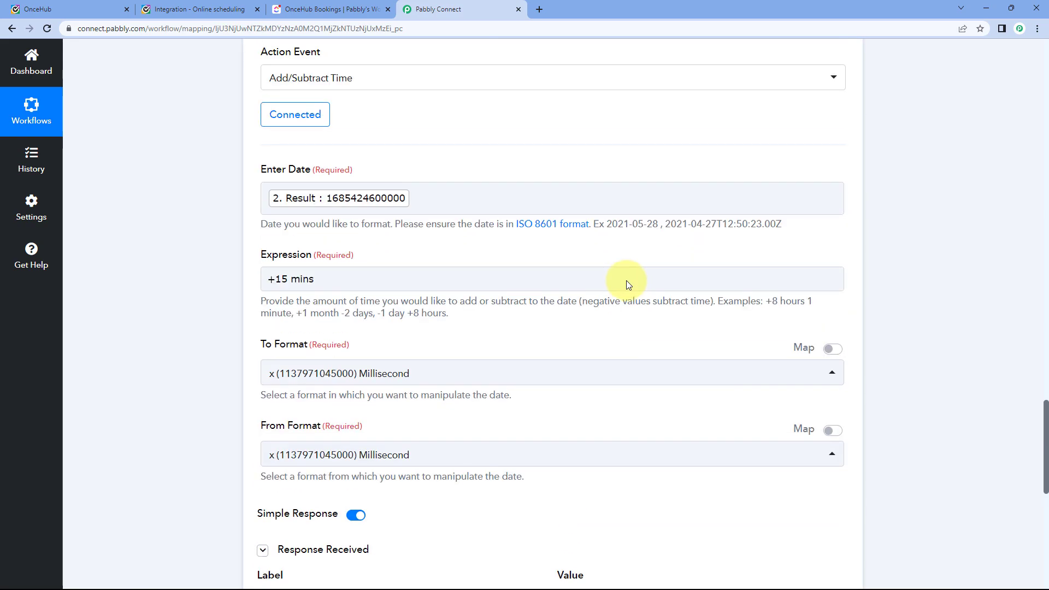
scroll(627, 280, "up", 20)
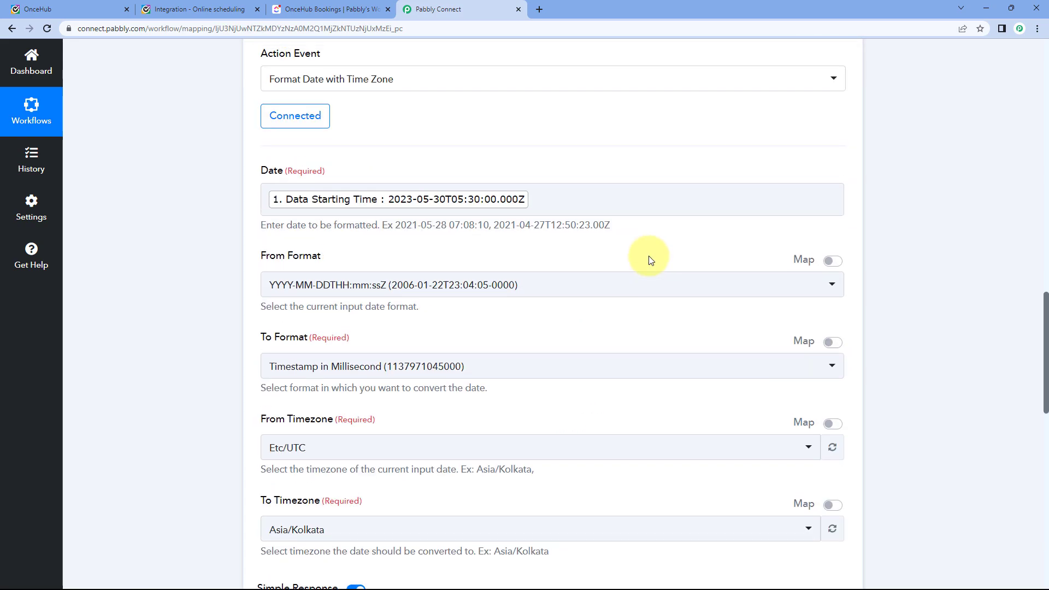
scroll(649, 260, "up", 20)
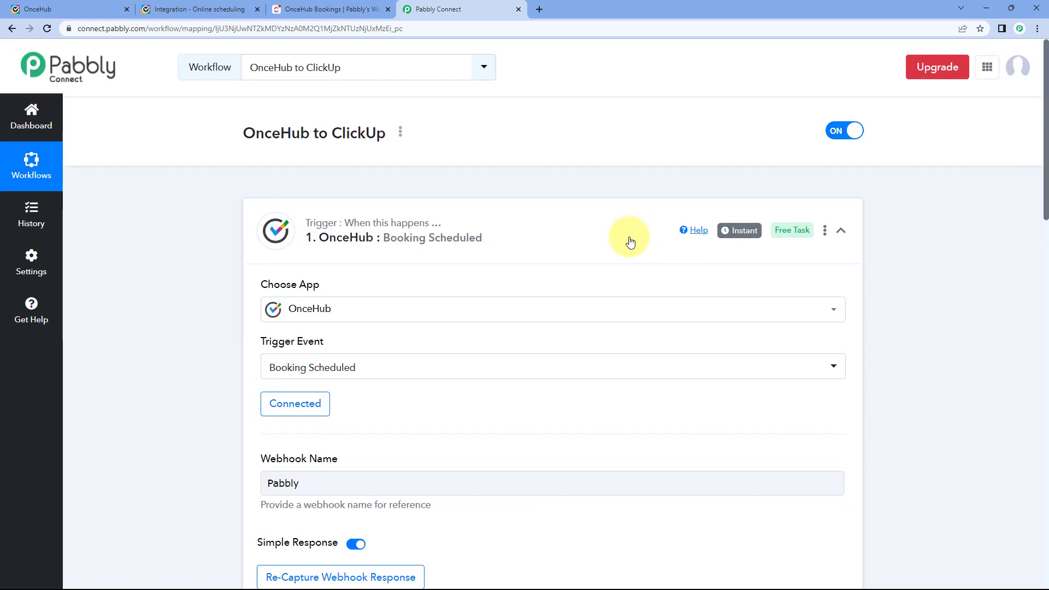
left_click(631, 242)
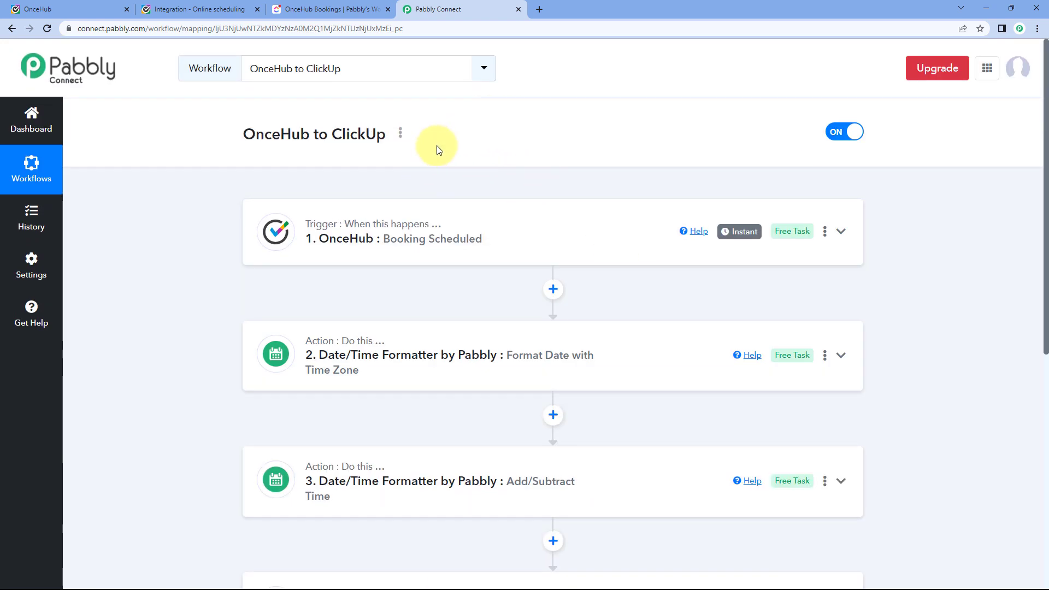
scroll(453, 104, "down", 1)
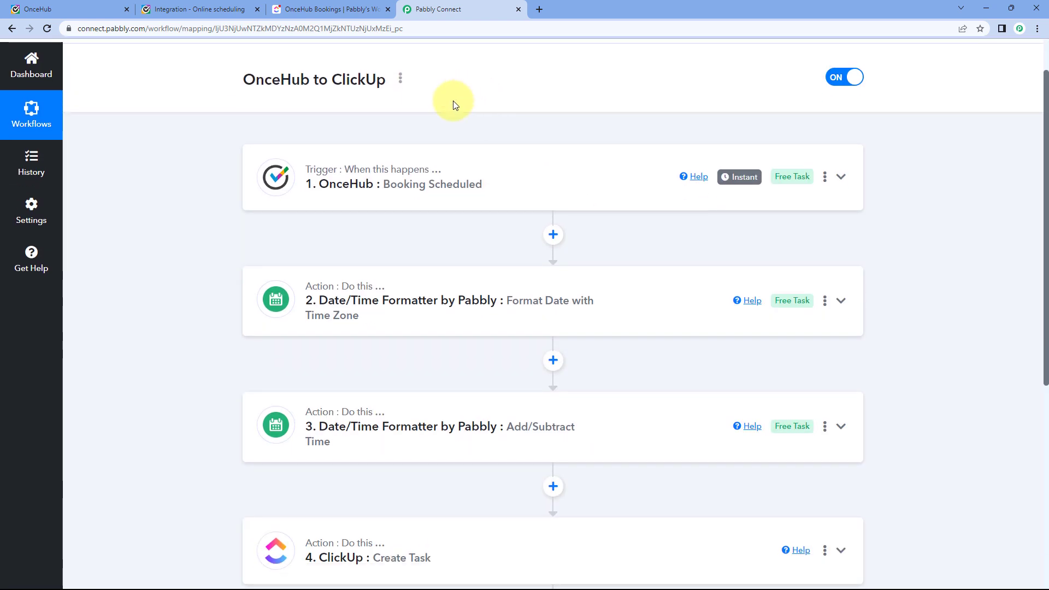
scroll(242, 199, "down", 2)
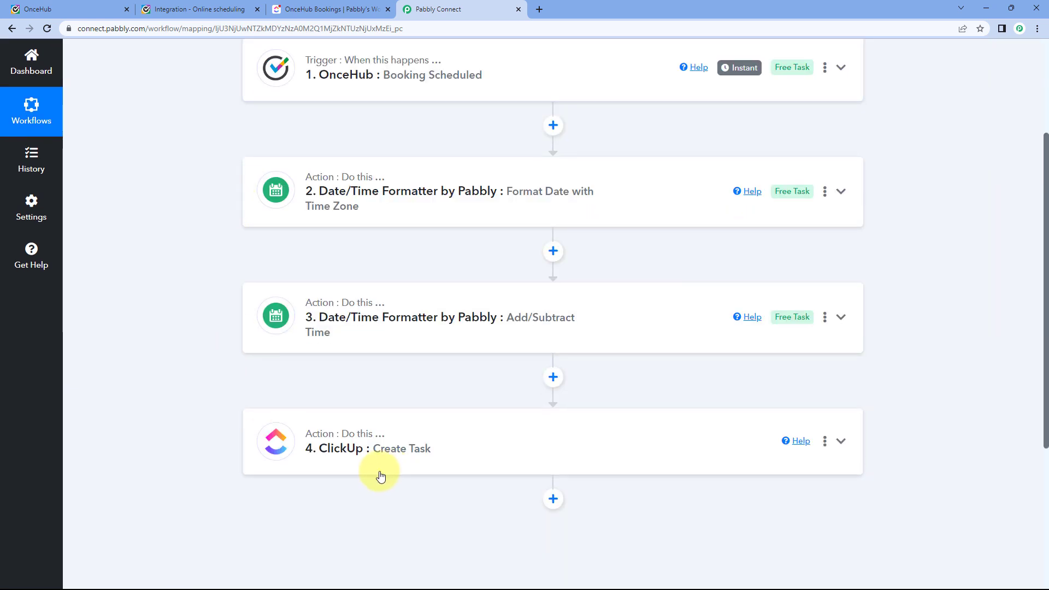
scroll(526, 387, "up", 3)
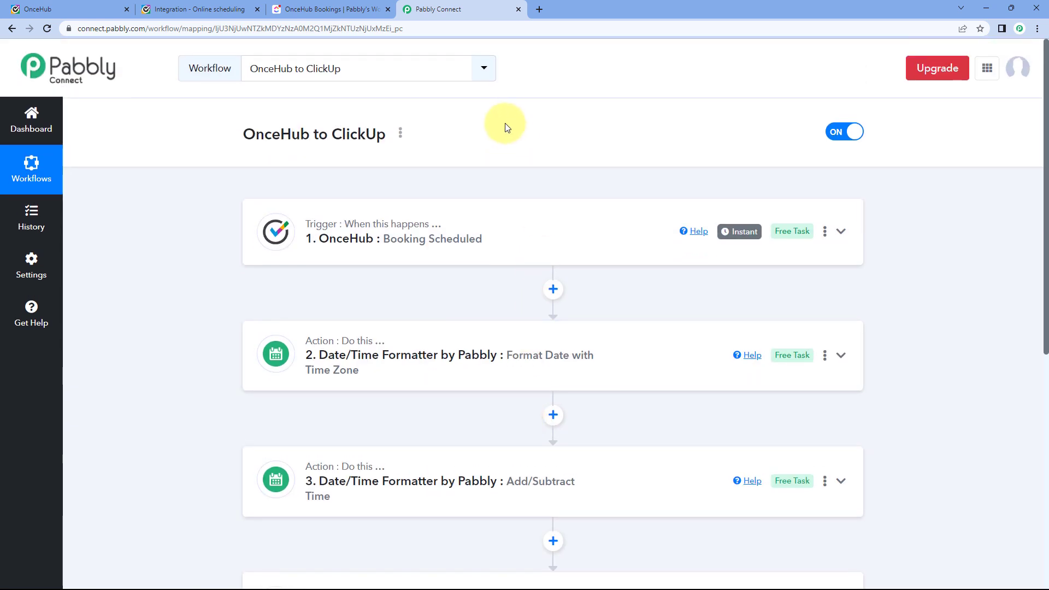
Reload the OnceHub booking page and choose May 31 at 1:00 PM.
left_click(220, 11)
left_click(47, 29)
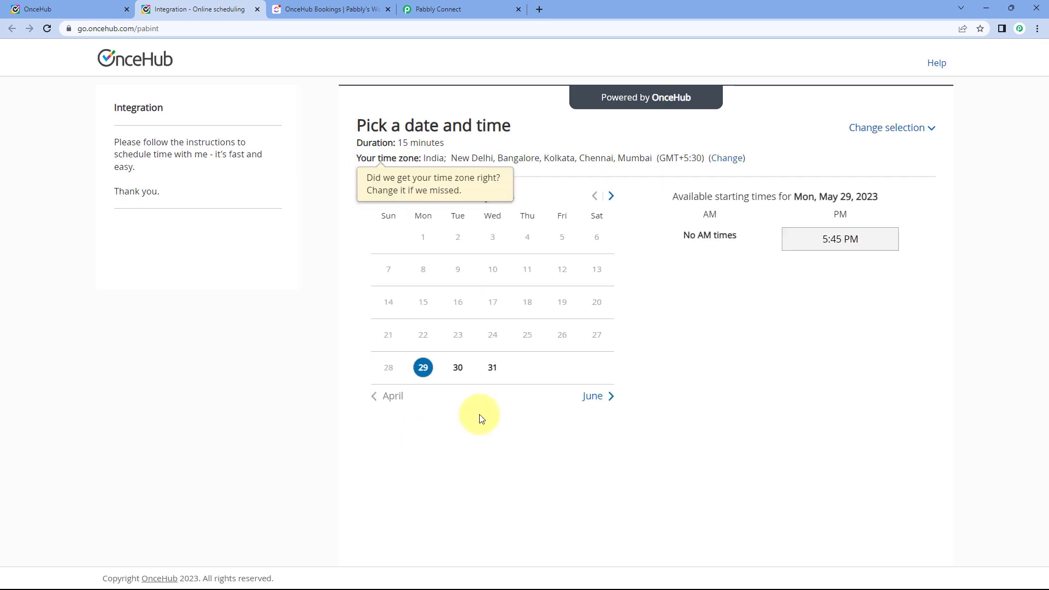
left_click(494, 371)
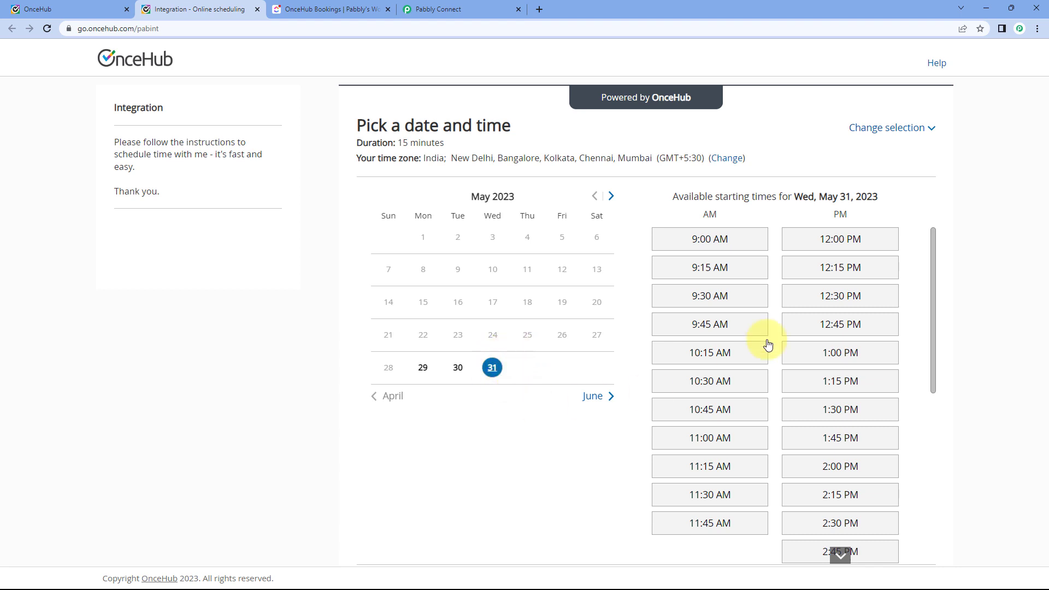
scroll(739, 354, "down", 3)
scroll(787, 344, "up", 2)
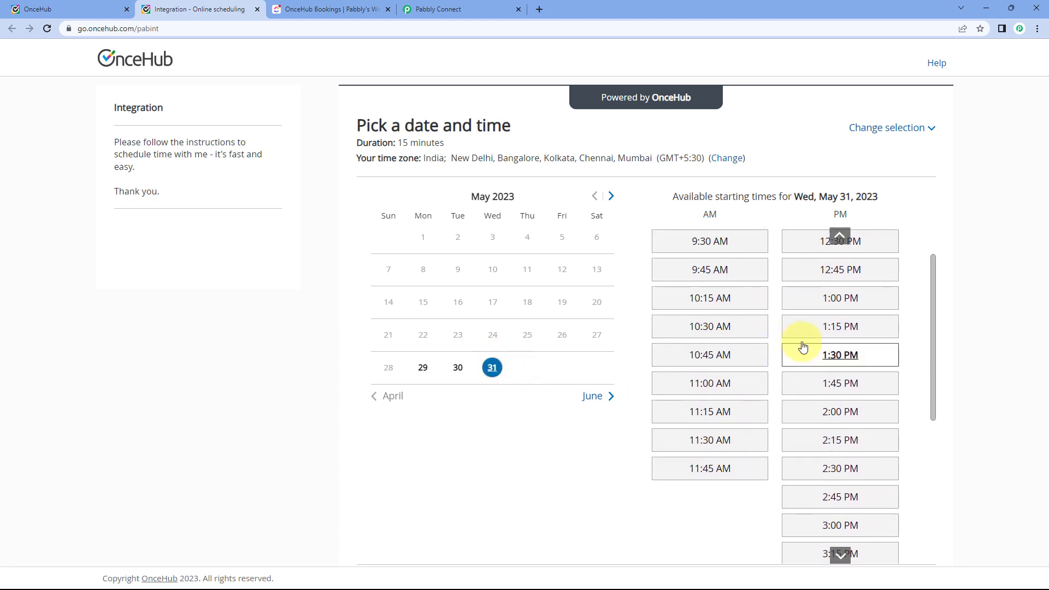
left_click(840, 298)
left_click(738, 352)
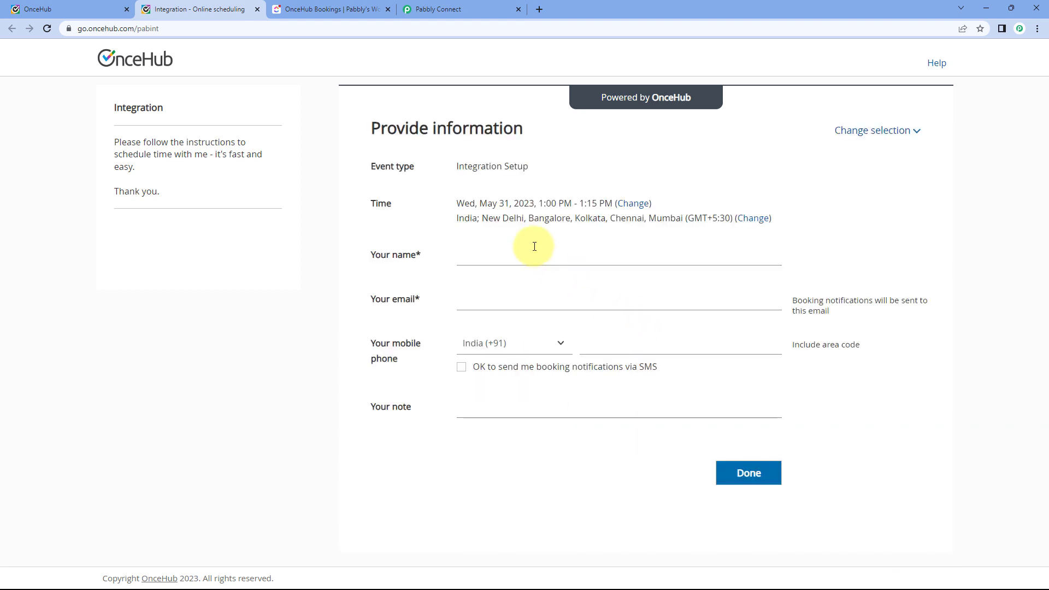
Submit the booking with the guest's name, email, India (+91) phone and note 'This is'.
left_click(533, 251)
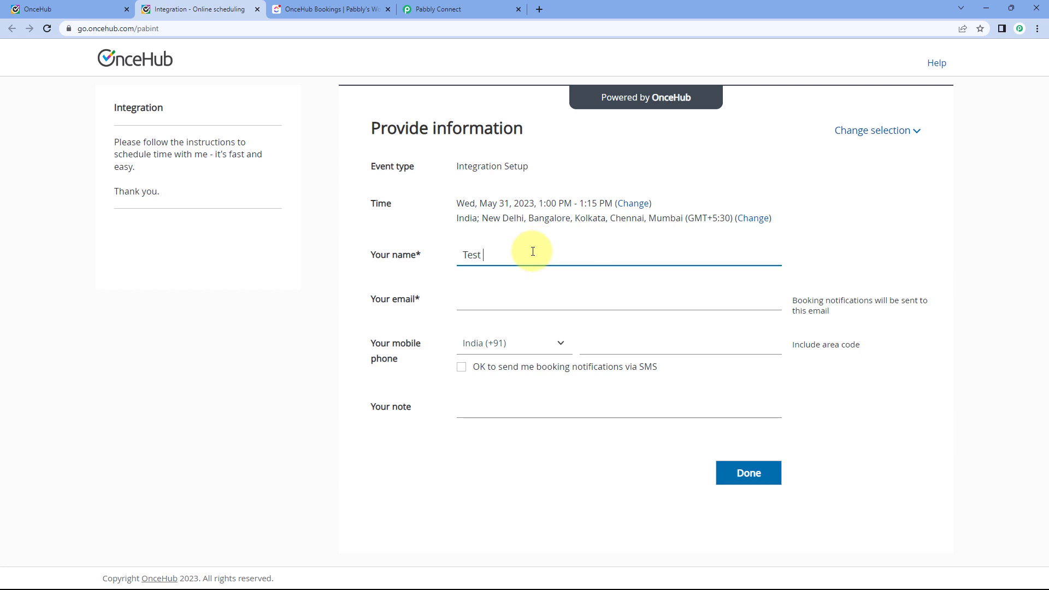
key("Tab")
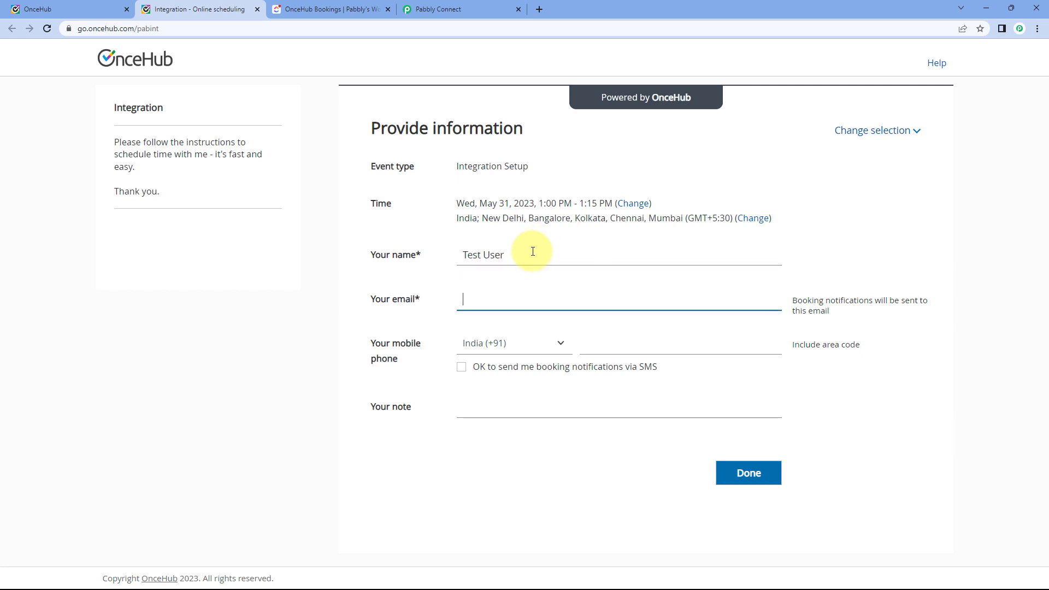
key("Tab")
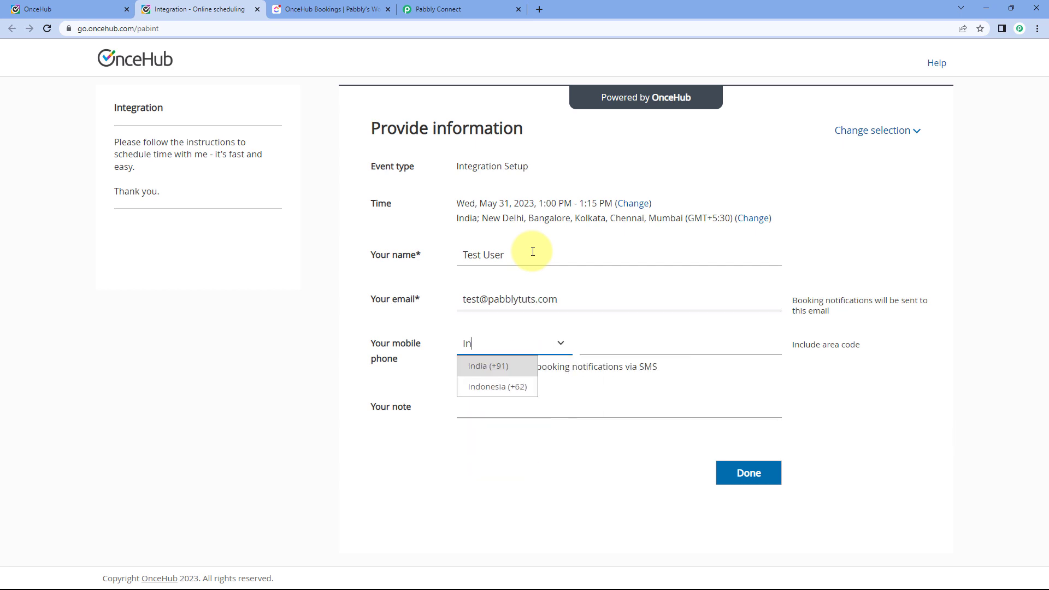
key("Tab")
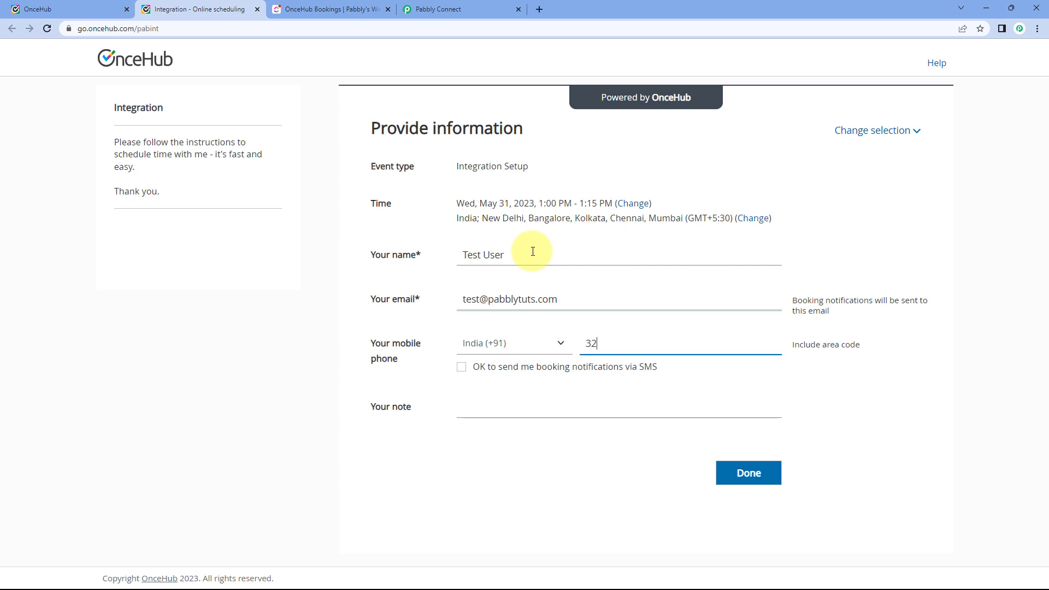
key("Tab")
key("Tab")
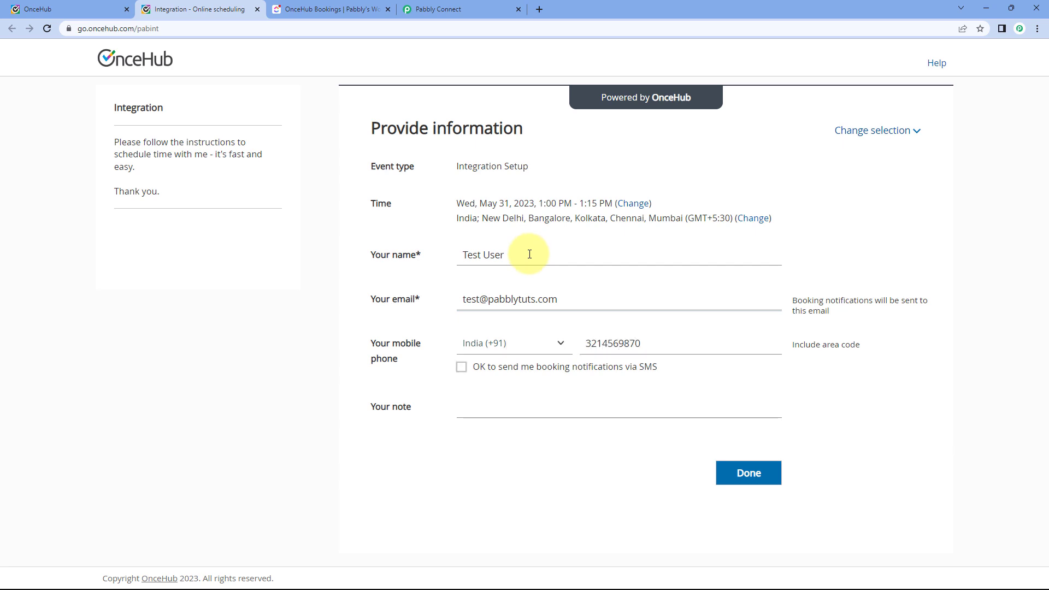
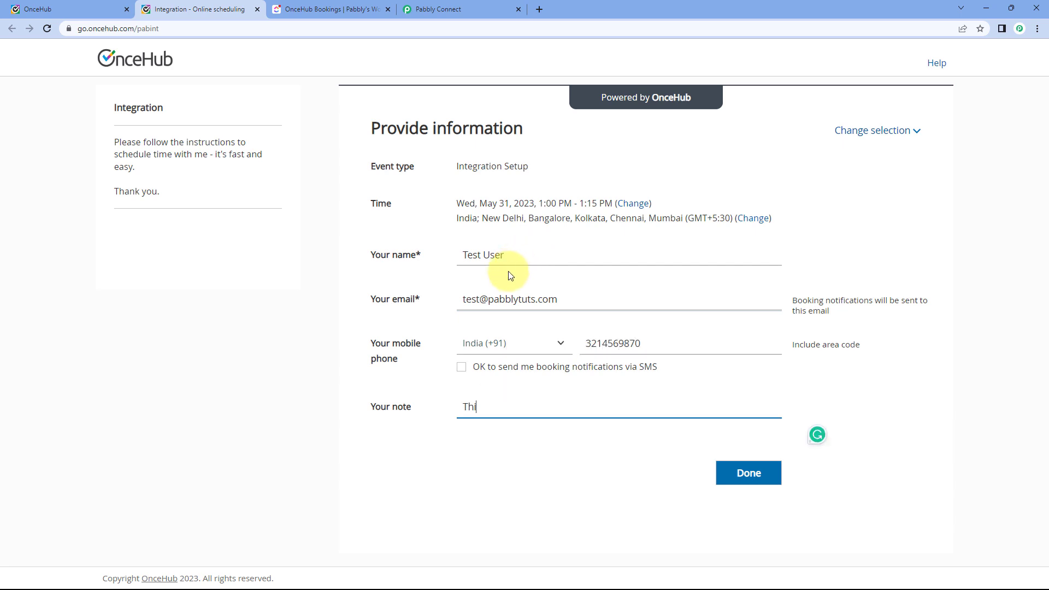
left_click(758, 474)
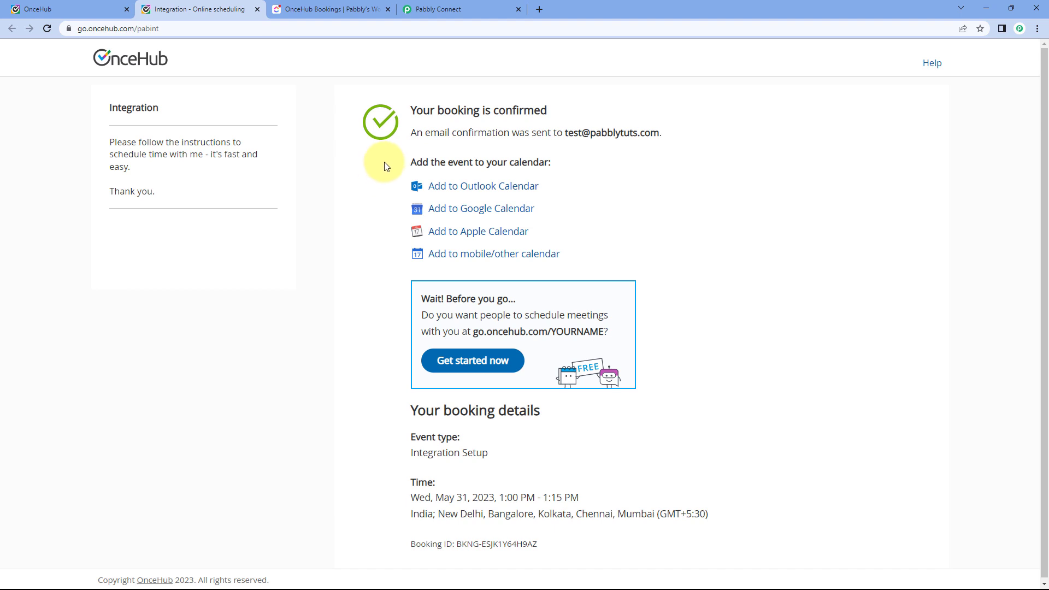
left_click(343, 8)
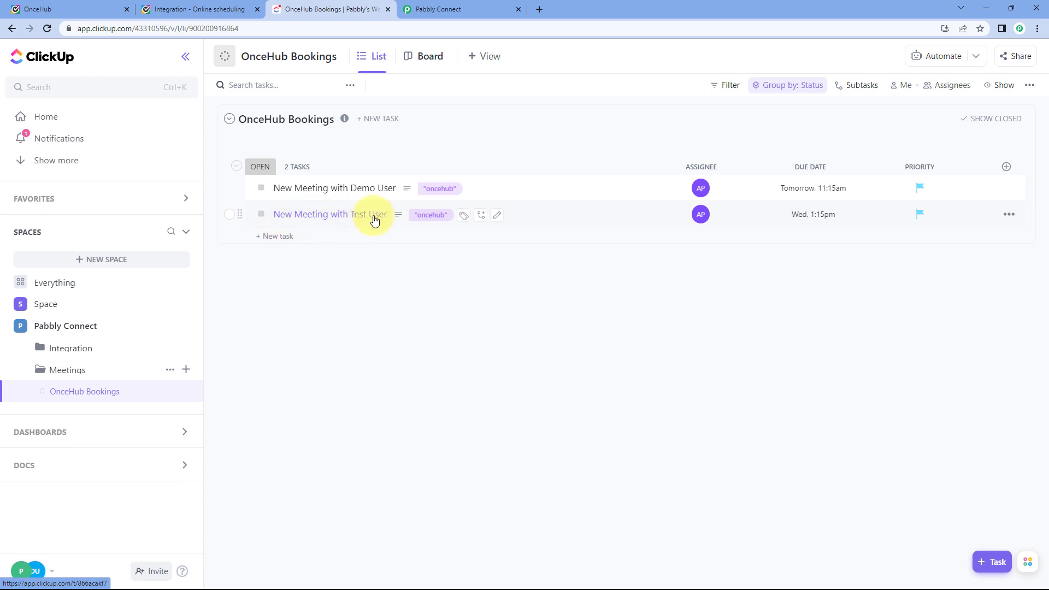
Open the test booking's task and check its guest name, email, note and mobile number.
left_click(330, 214)
left_click(199, 9)
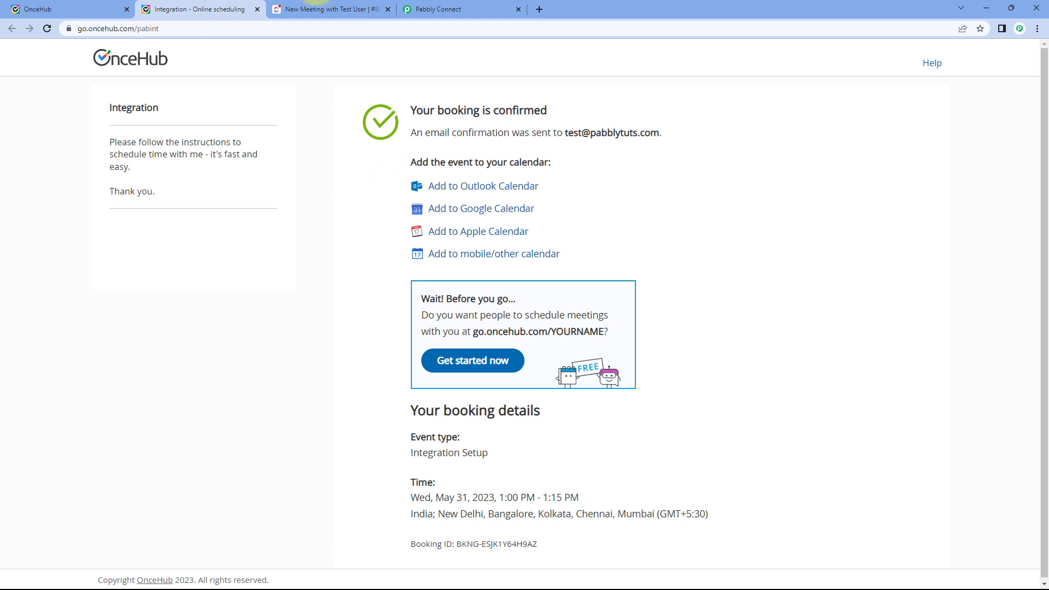
left_click(324, 10)
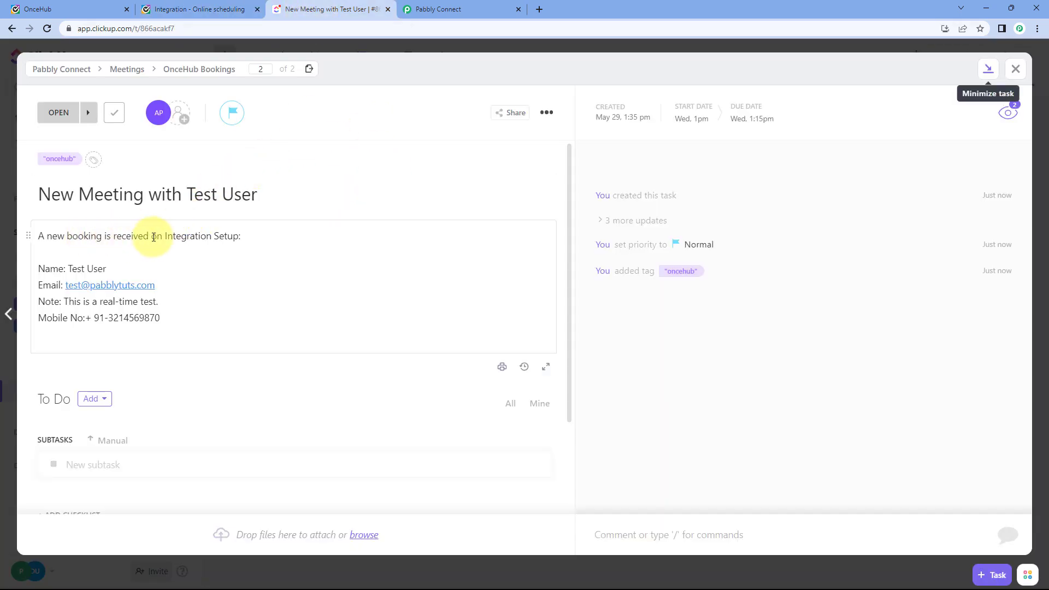
left_click_drag(110, 269, 68, 273)
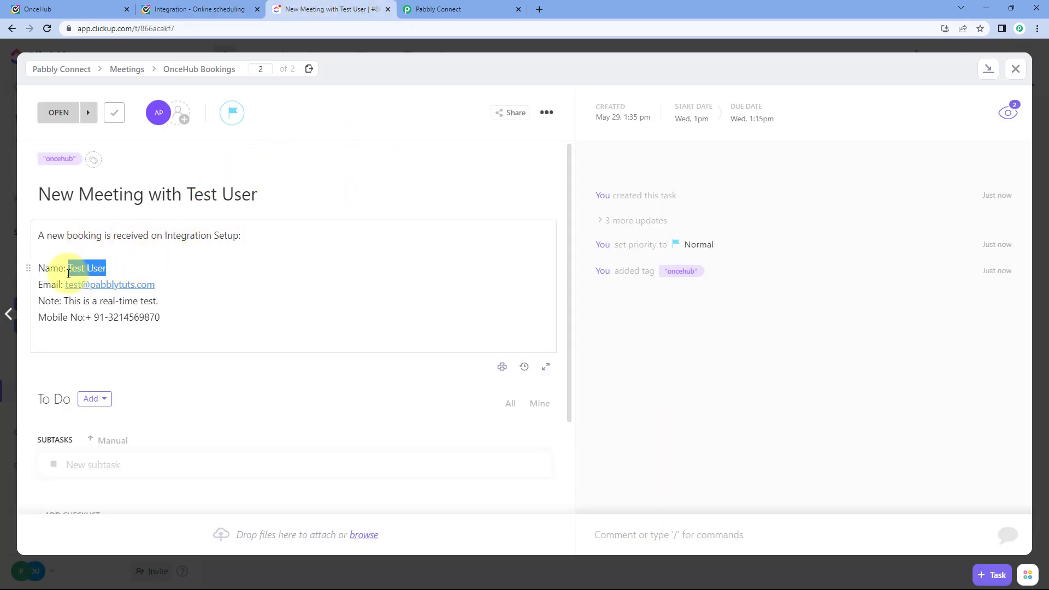
left_click(156, 283)
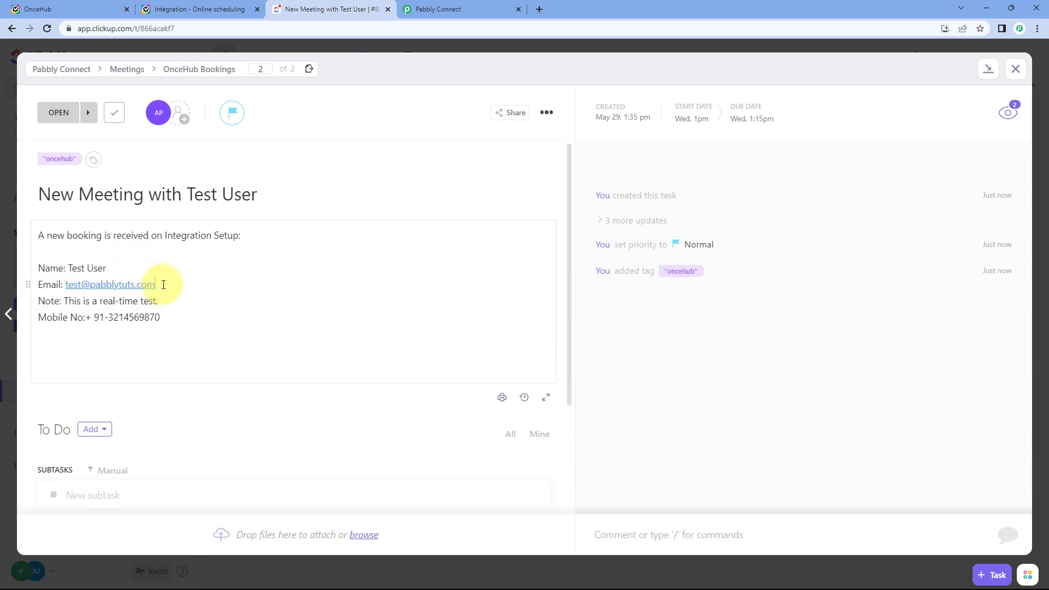
left_click_drag(164, 285, 65, 284)
left_click(166, 294)
left_click_drag(163, 302, 63, 302)
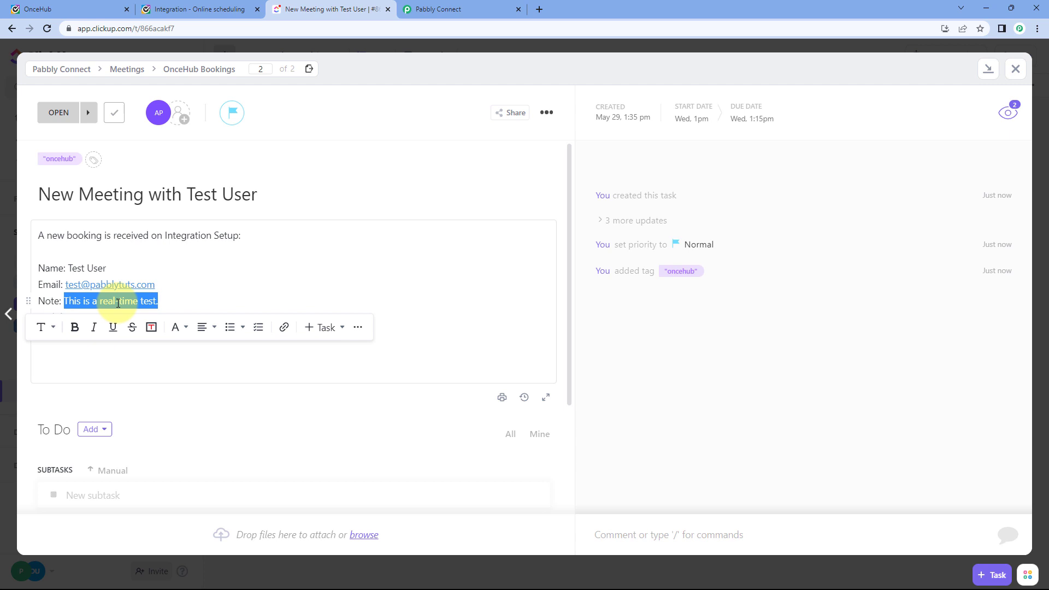
left_click(171, 298)
left_click_drag(165, 317, 90, 322)
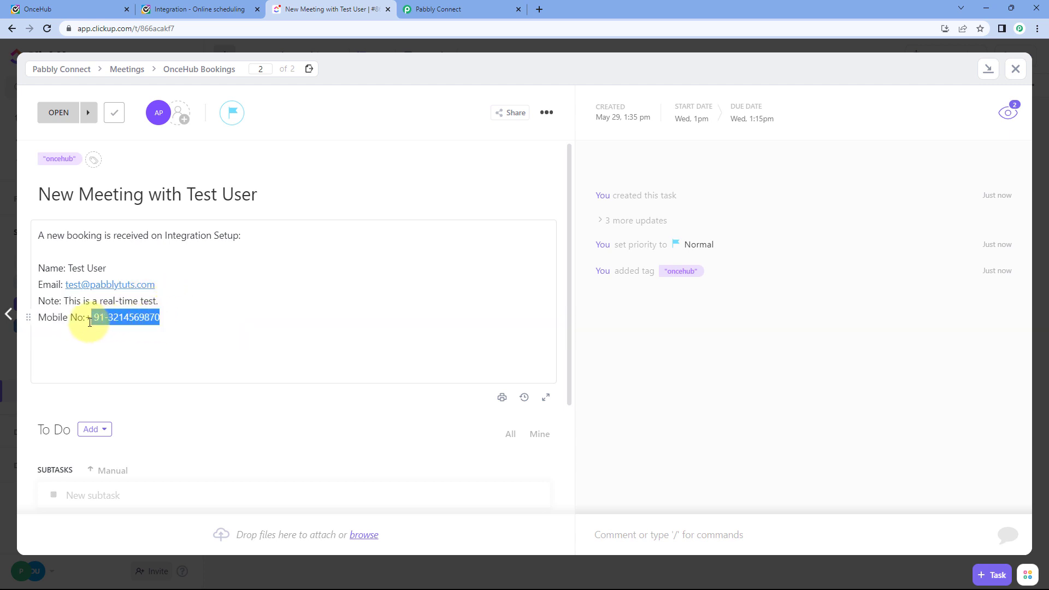
left_click(272, 316)
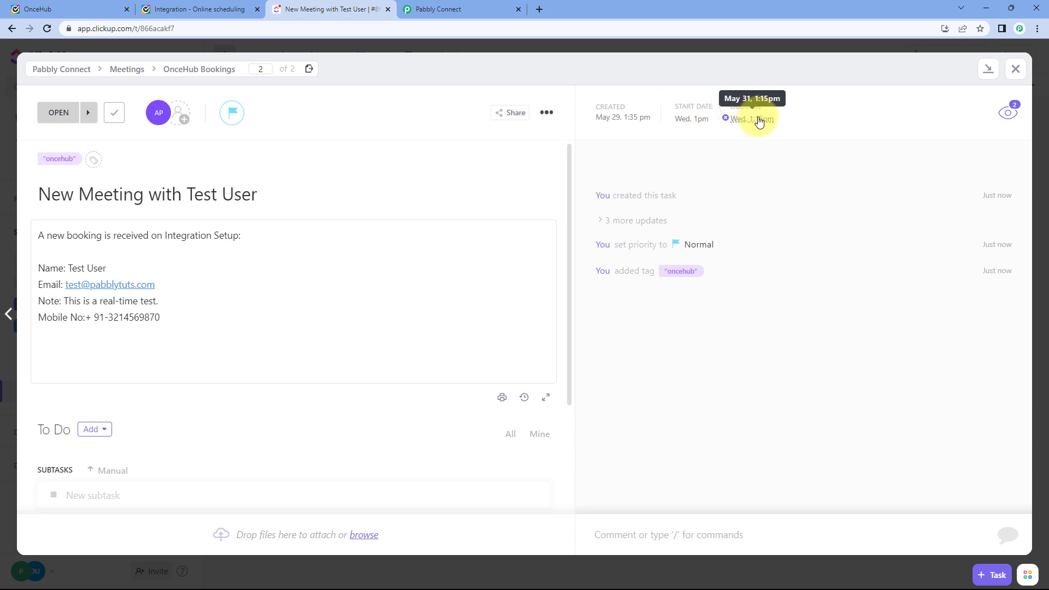
Compare the task's dates with the booked time on the OnceHub confirmation.
left_click(211, 9)
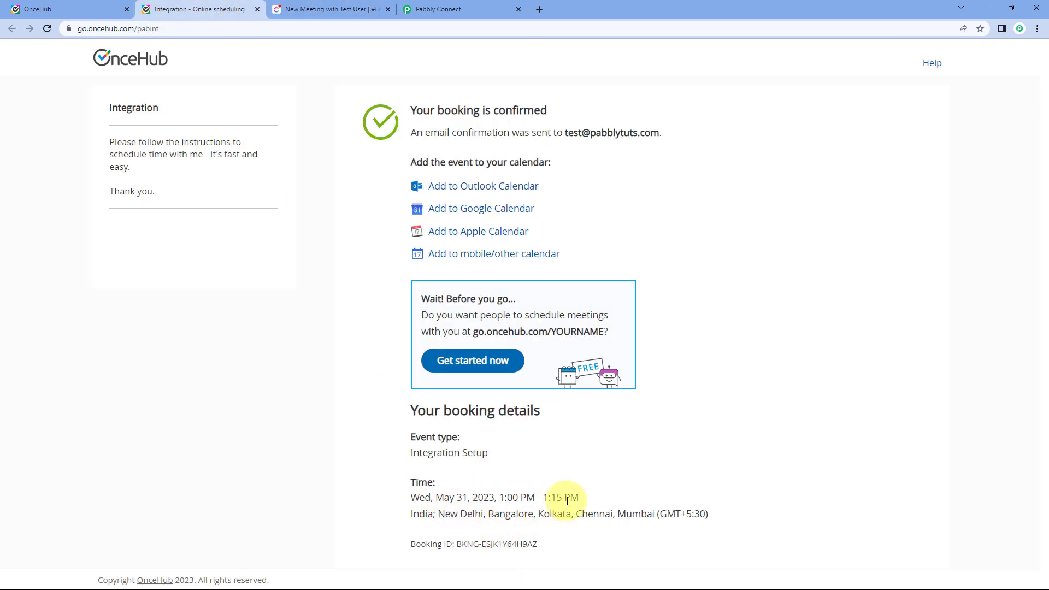
left_click_drag(579, 498, 441, 495)
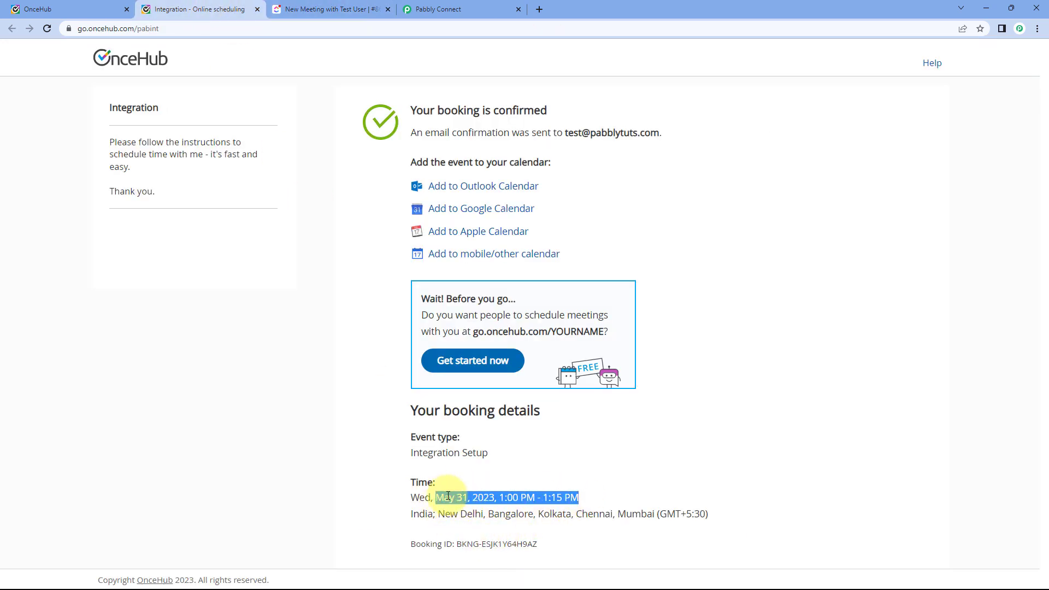
left_click(462, 489)
left_click(447, 7)
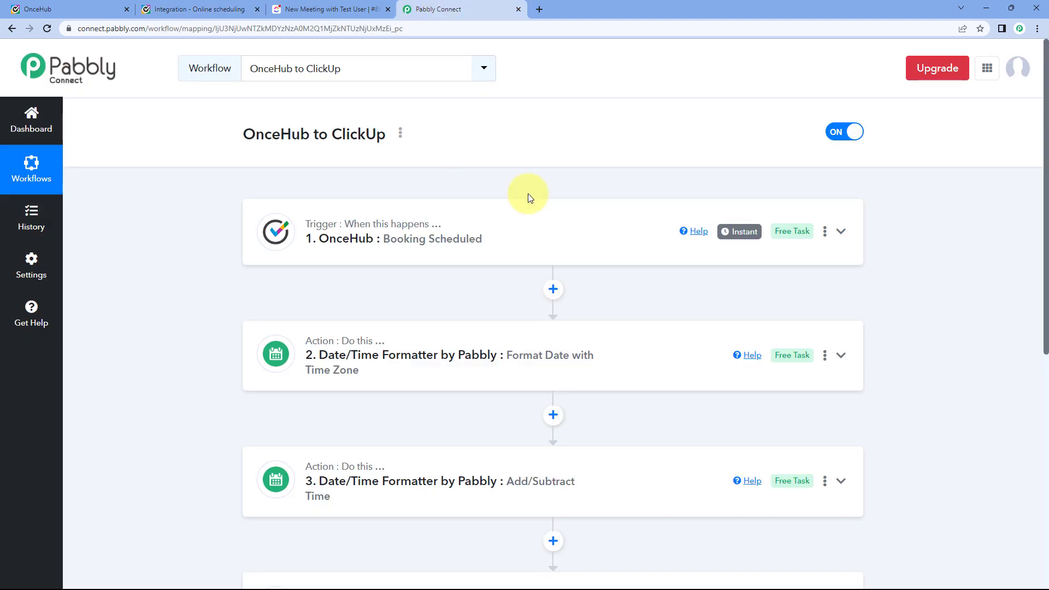